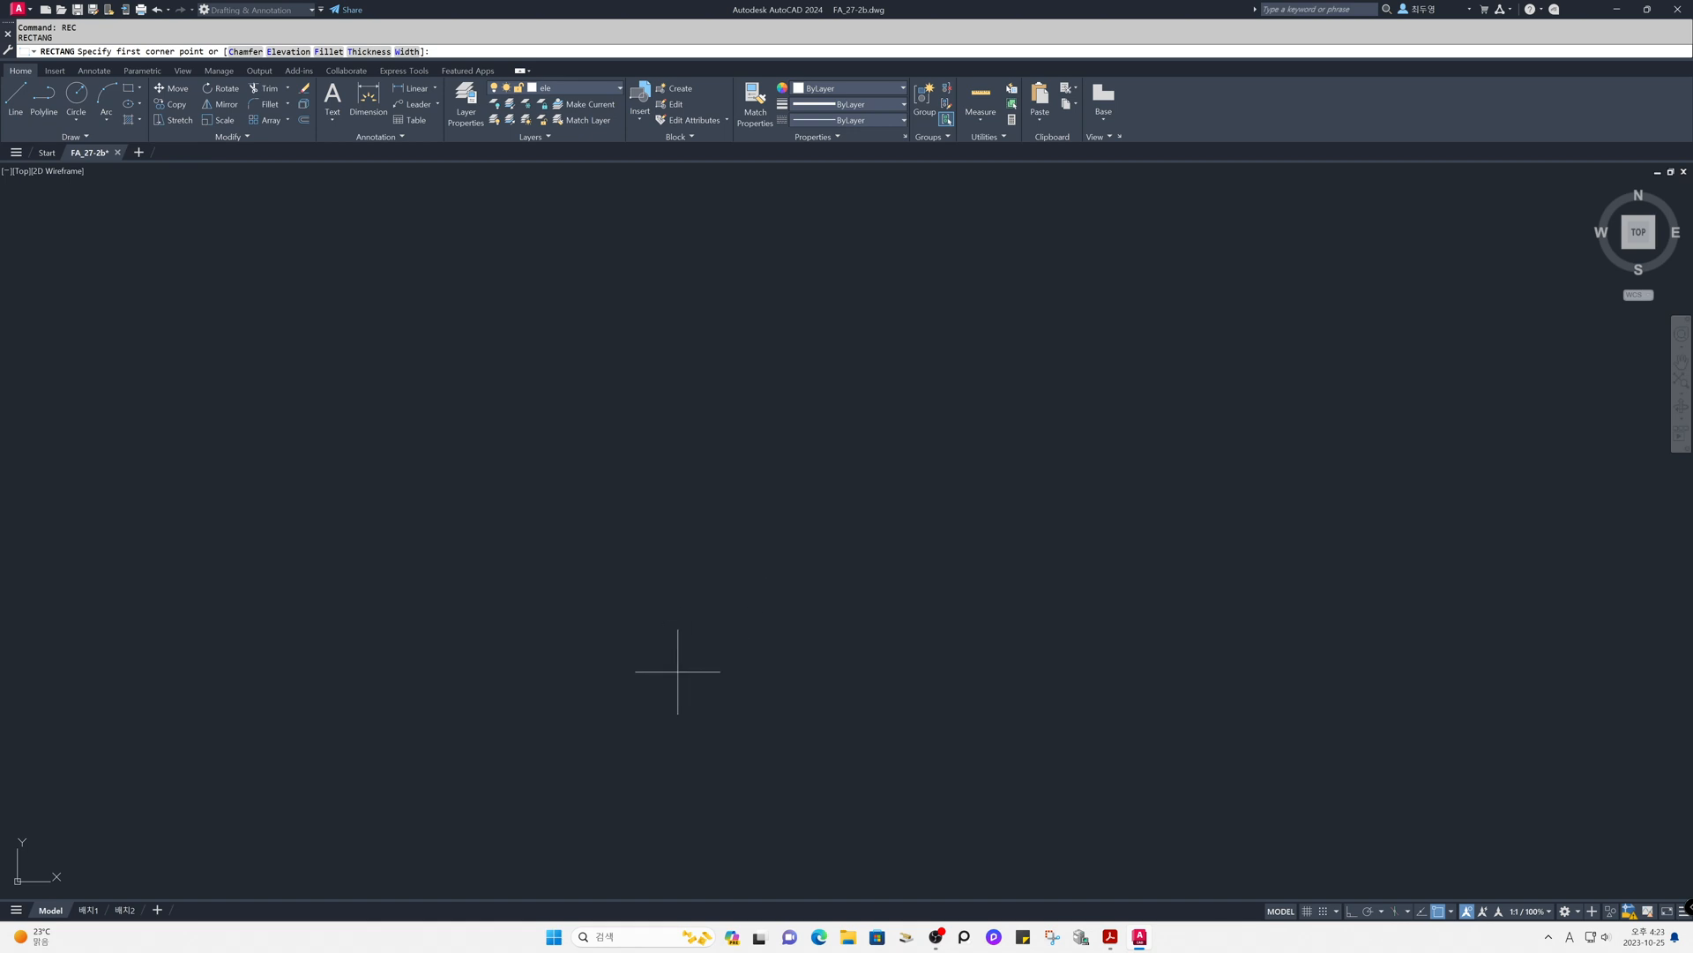
# - Draw a rectangle 320 long and 50 wide in the lower part of the drawing area
pyautogui.click(569, 730)
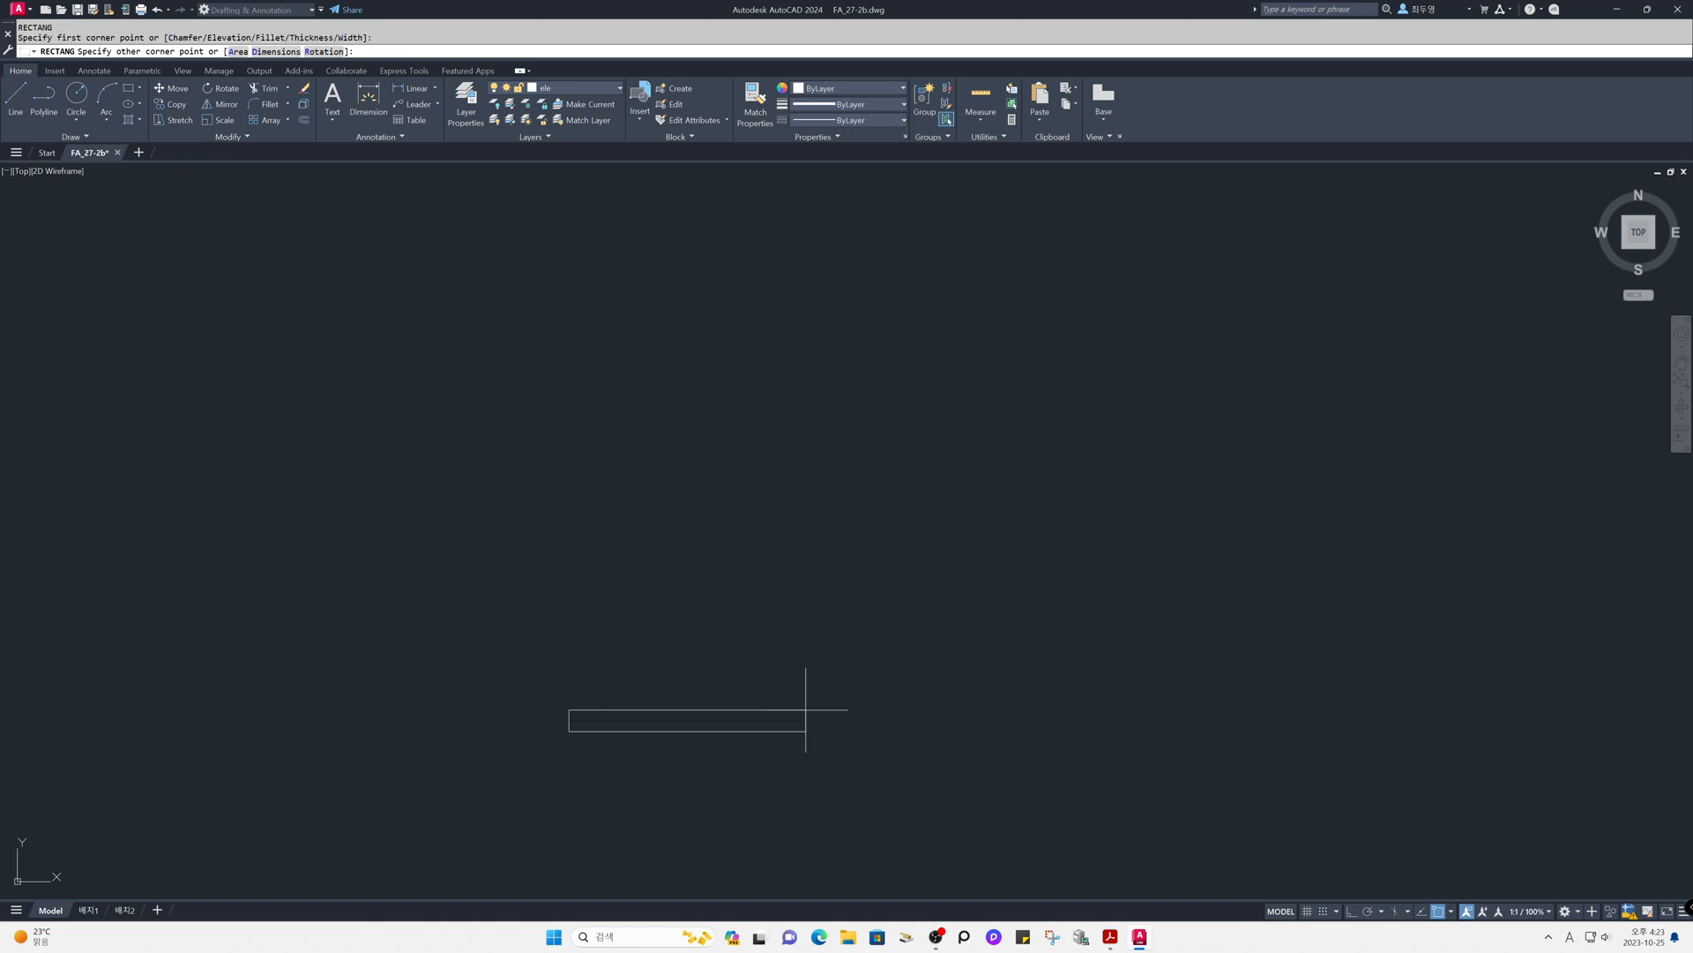
pyautogui.press('Return')
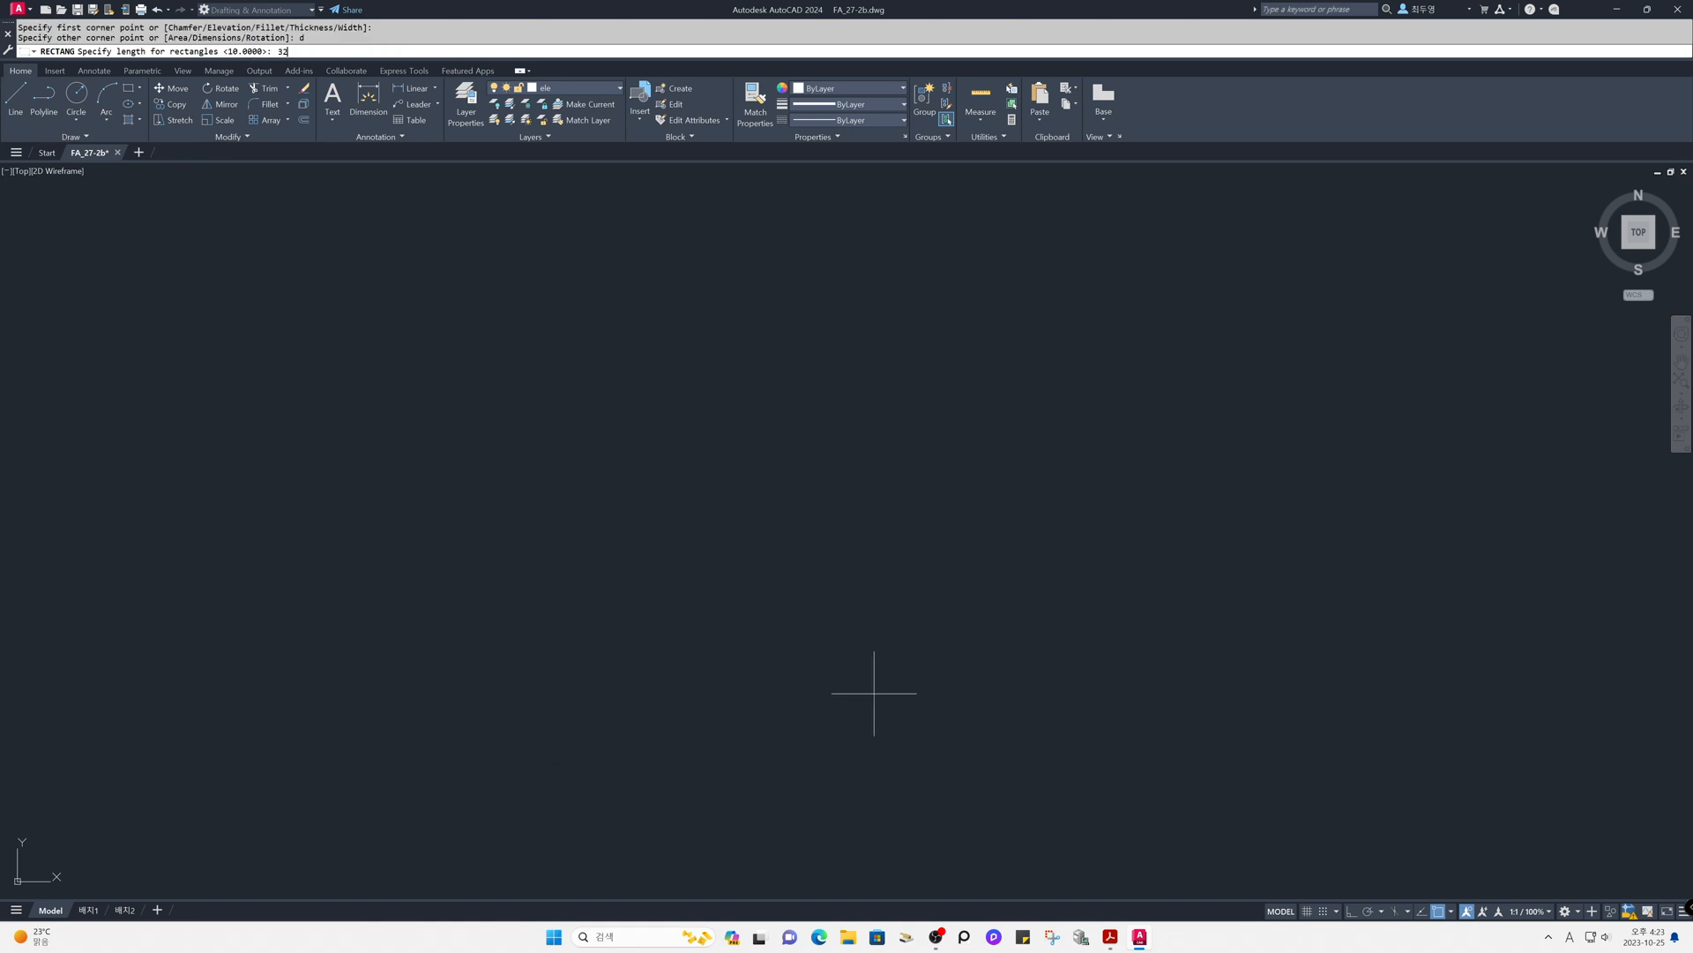
pyautogui.press('Return')
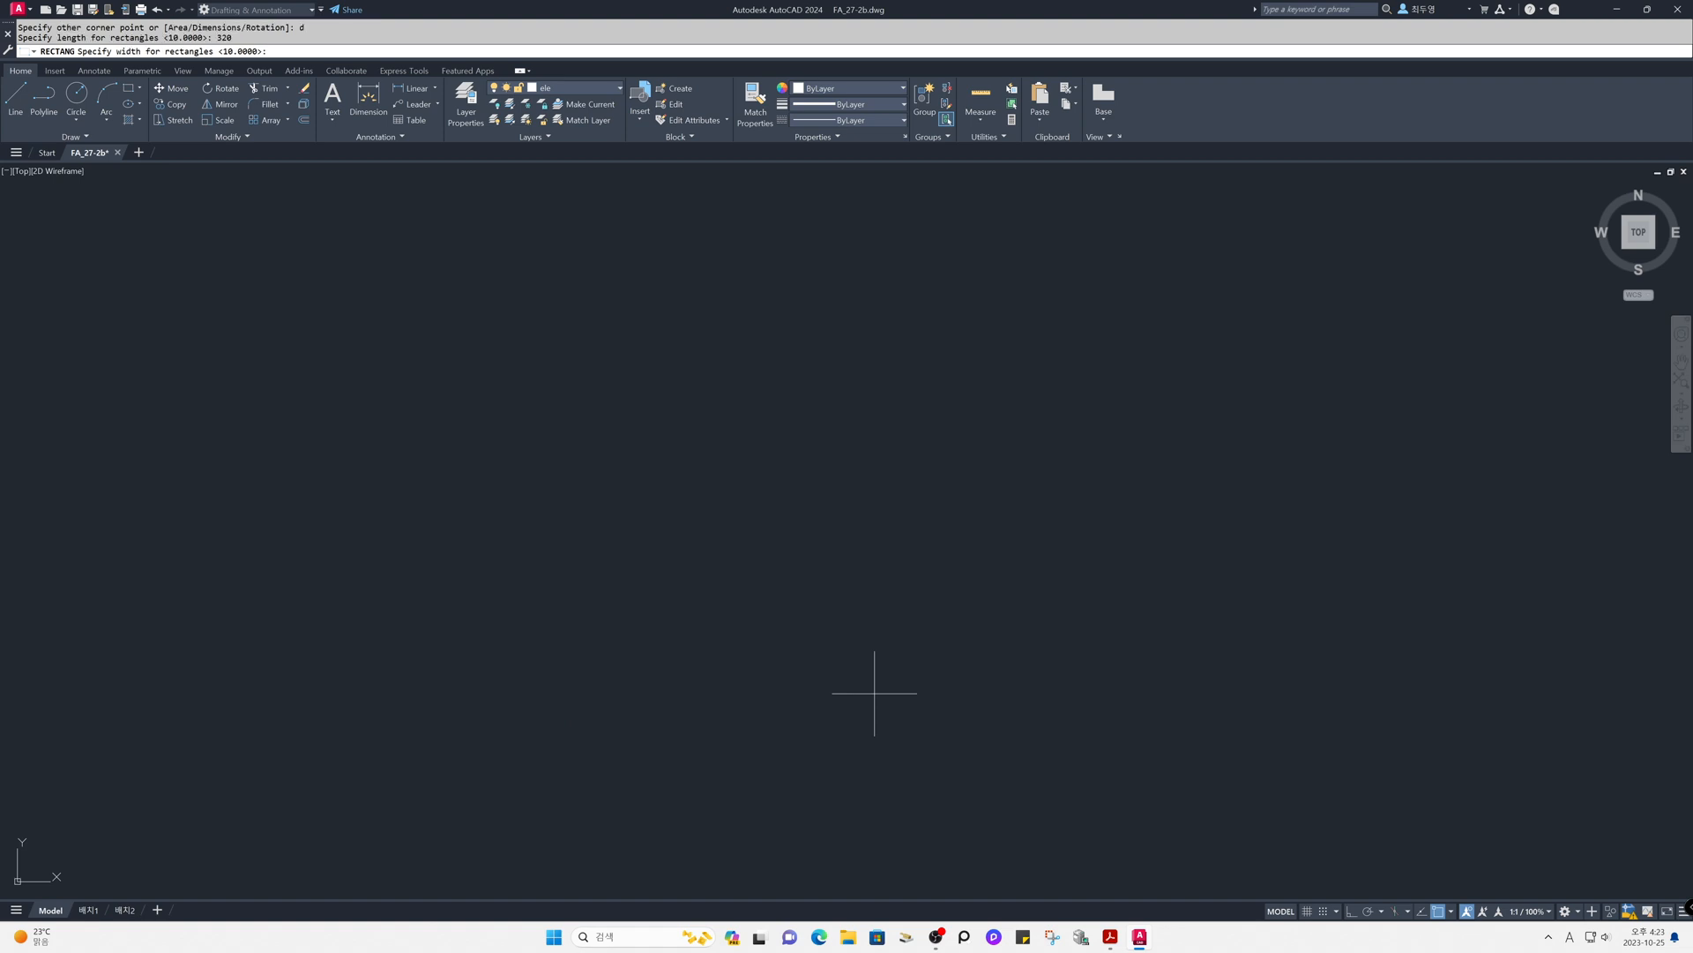
pyautogui.press('Return')
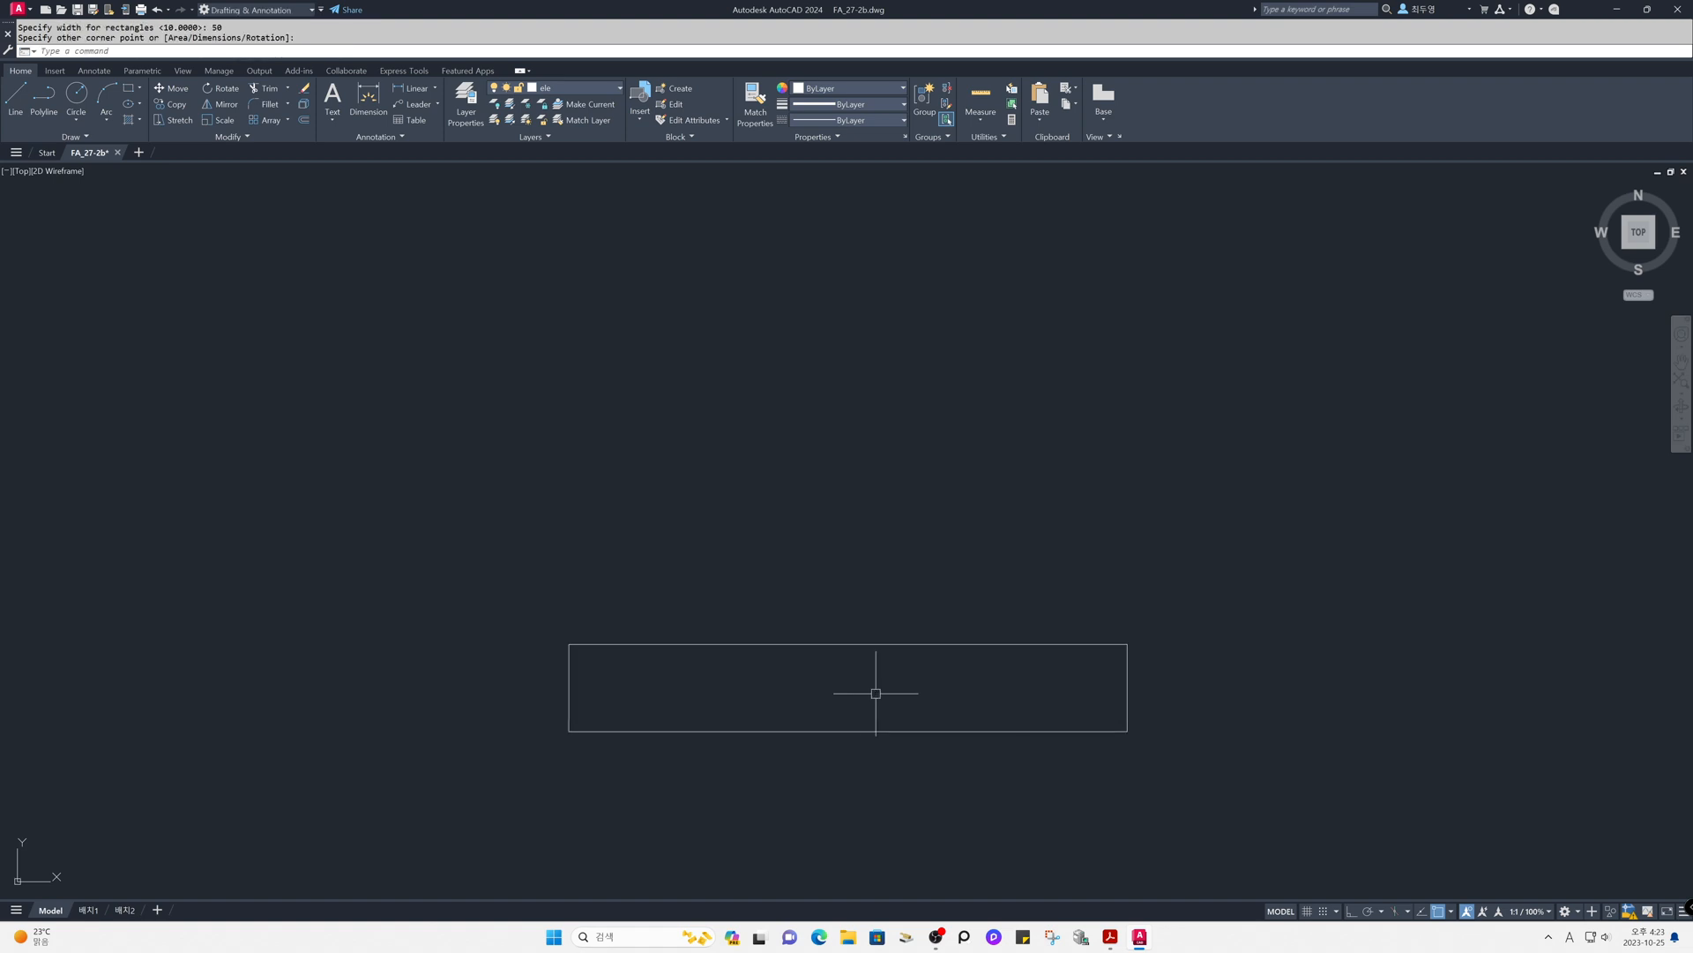
pyautogui.scroll(2, 847, 714)
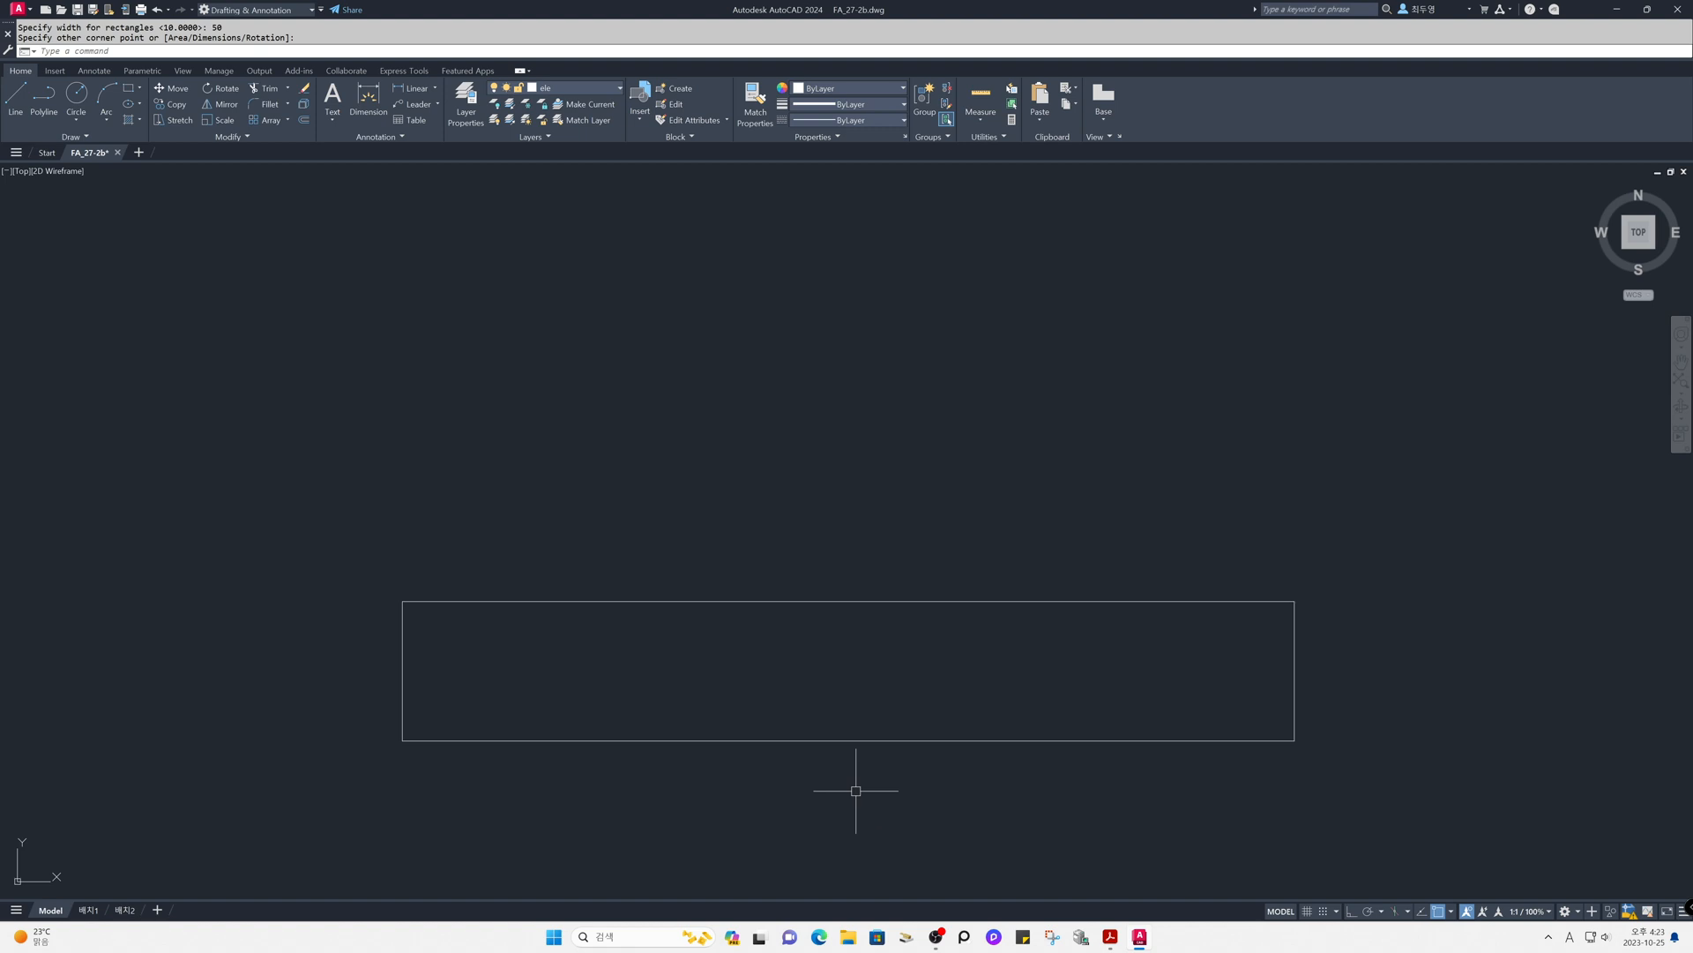
# - Explode the 320 by 50 rectangle into separate lines
pyautogui.write('x')
pyautogui.press('Return')
pyautogui.click(802, 782)
pyautogui.click(728, 722)
pyautogui.press('Return')
# - Offset the rectangle's left edge 30 units inward
pyautogui.write('o')
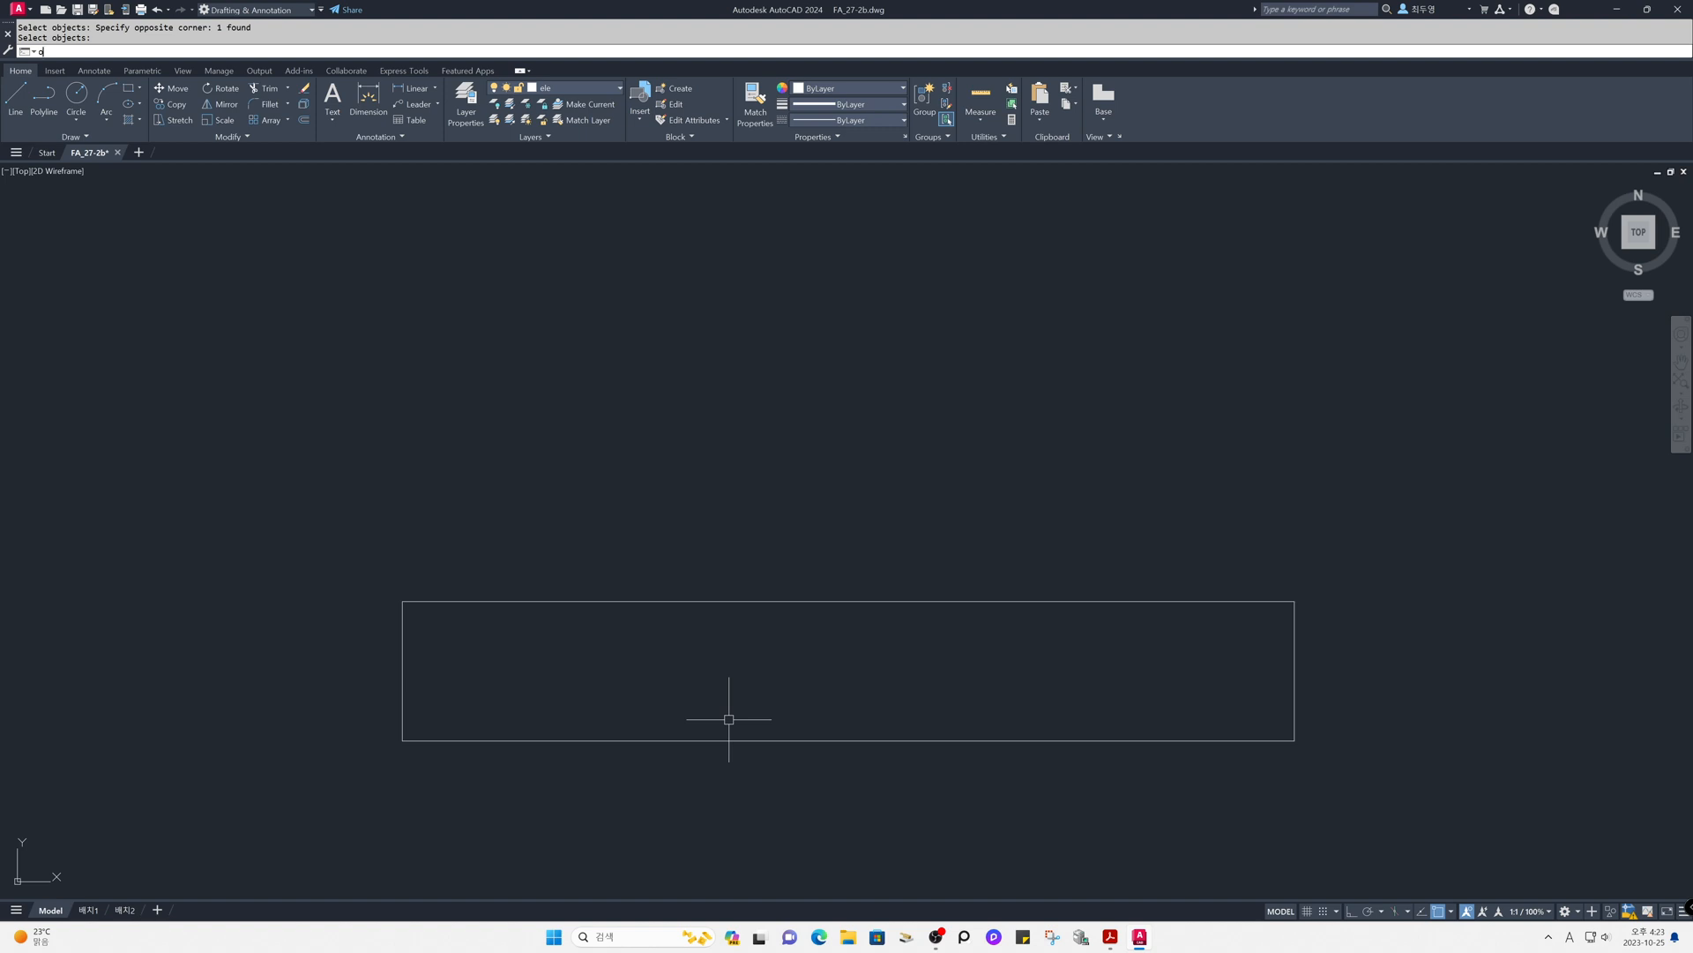
pyautogui.press('Return')
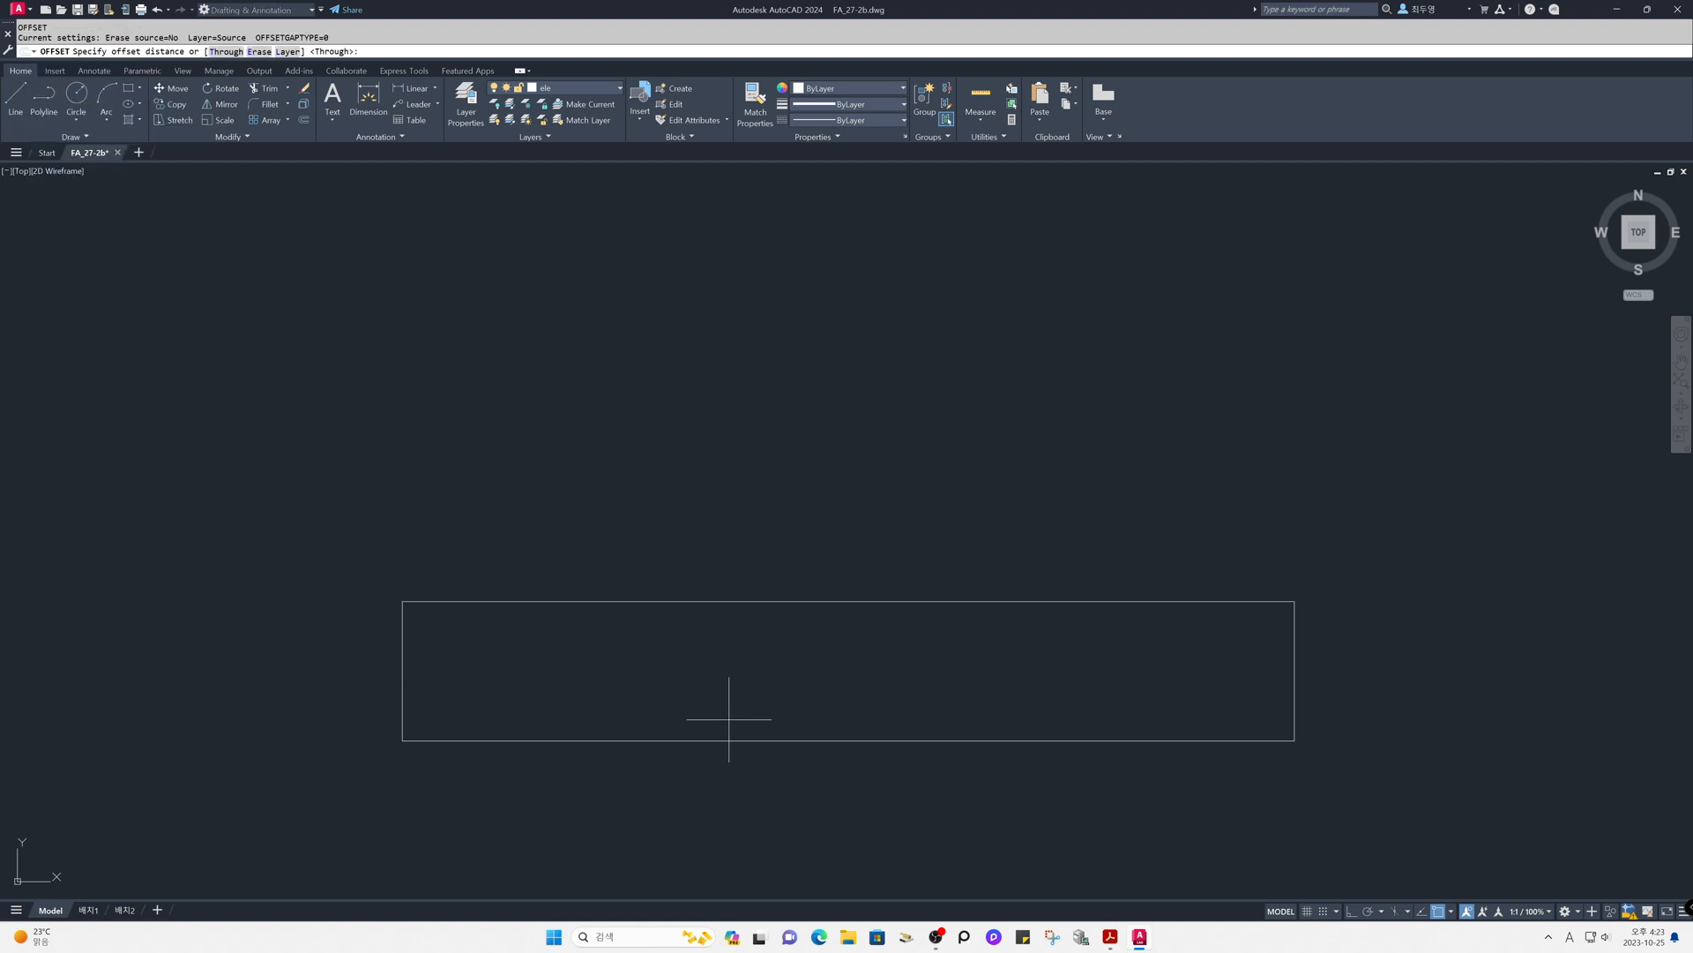
pyautogui.write('30')
pyautogui.press('Return')
pyautogui.click(403, 680)
pyautogui.click(510, 685)
pyautogui.press('Return')
# - Offset the new inner vertical line 80 units toward the right edge
pyautogui.press('Return')
pyautogui.write('80')
pyautogui.press('Return')
pyautogui.click(486, 677)
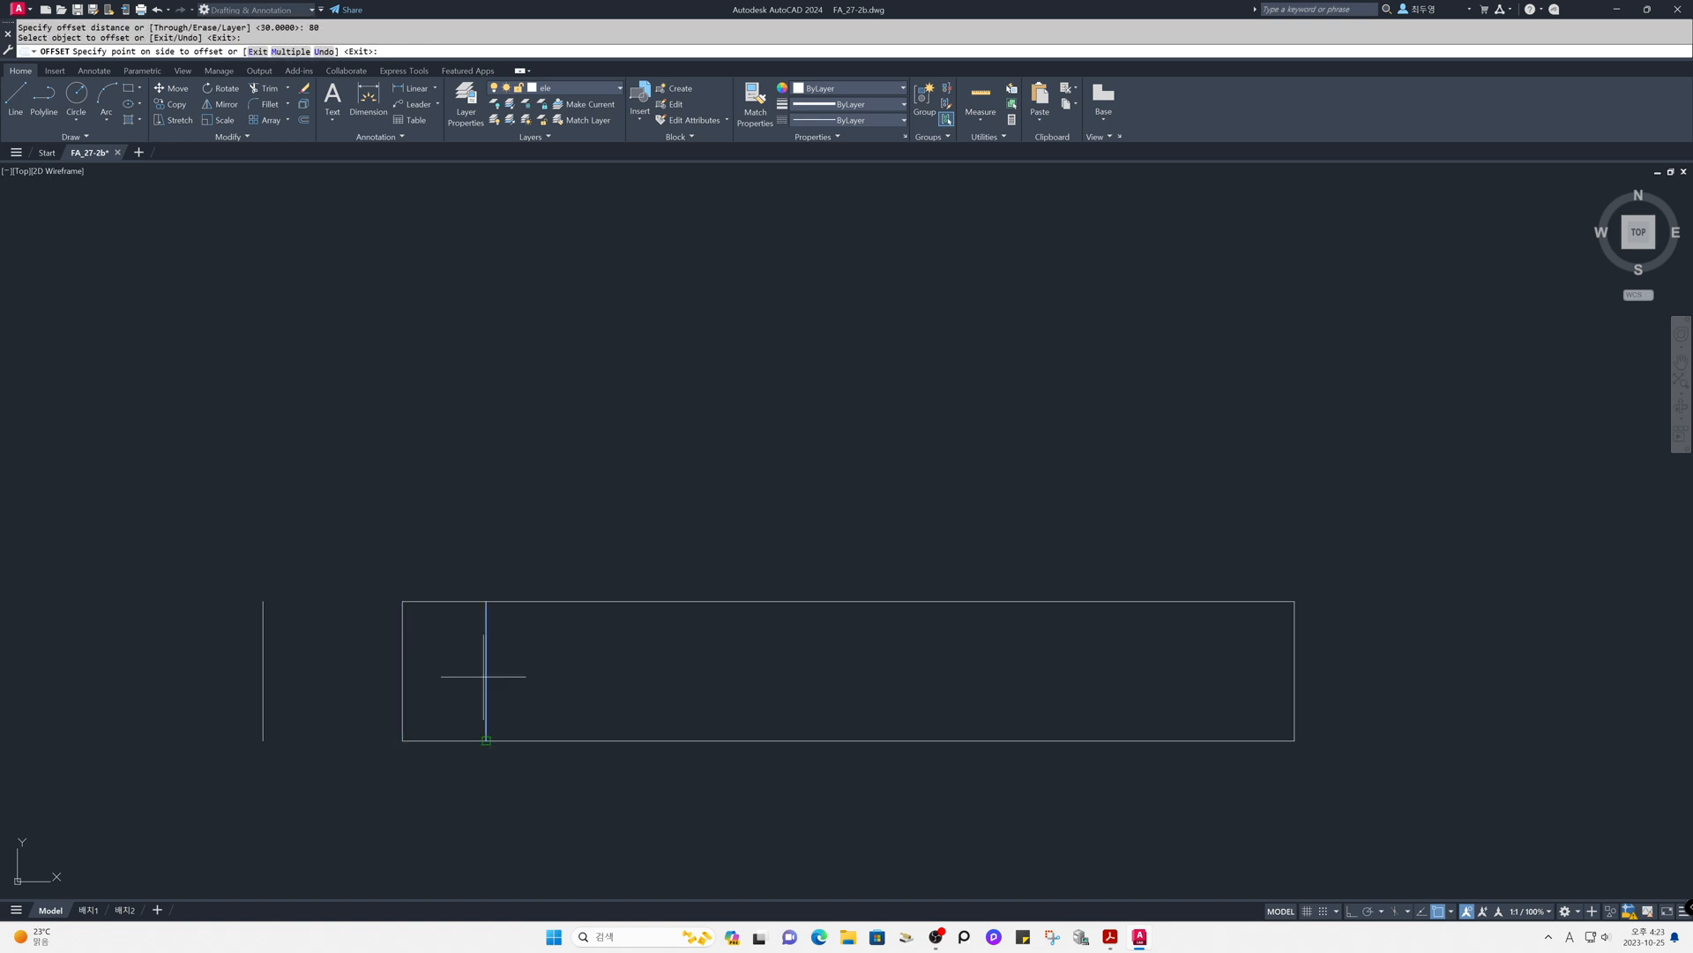
pyautogui.click(710, 688)
pyautogui.press('Return')
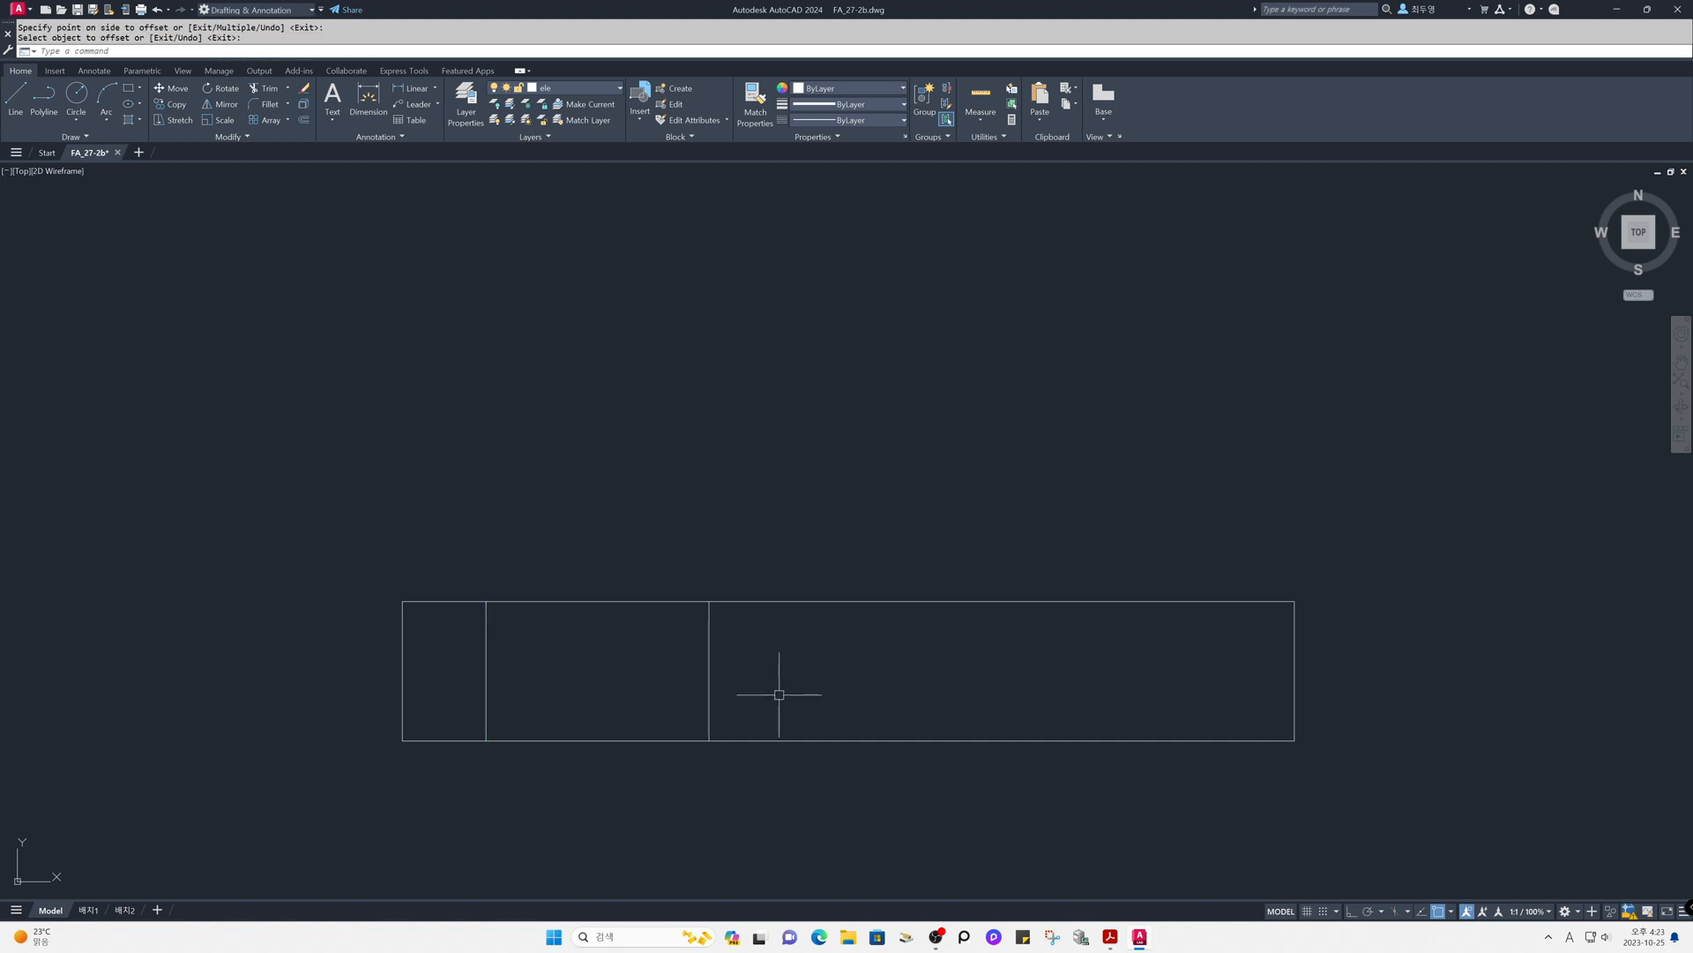
# - Measure the distance along the bottom edge from the second inner vertical line to the lower-right corner
pyautogui.write('d poi')
pyautogui.press('Return')
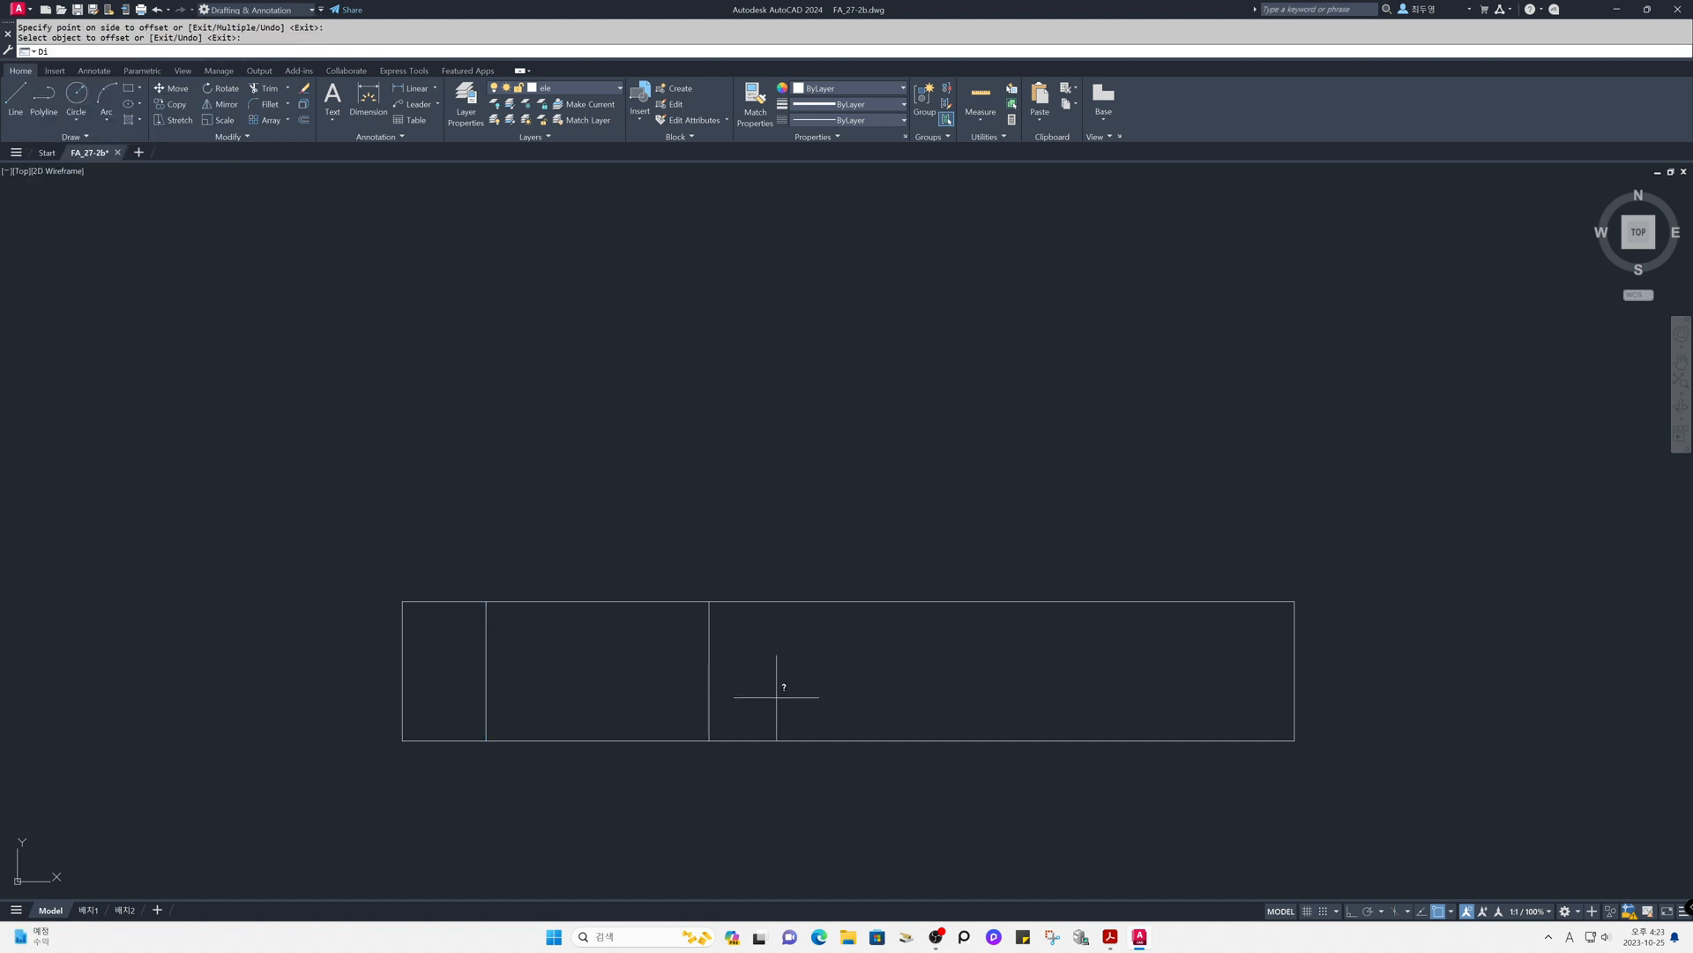
pyautogui.click(709, 740)
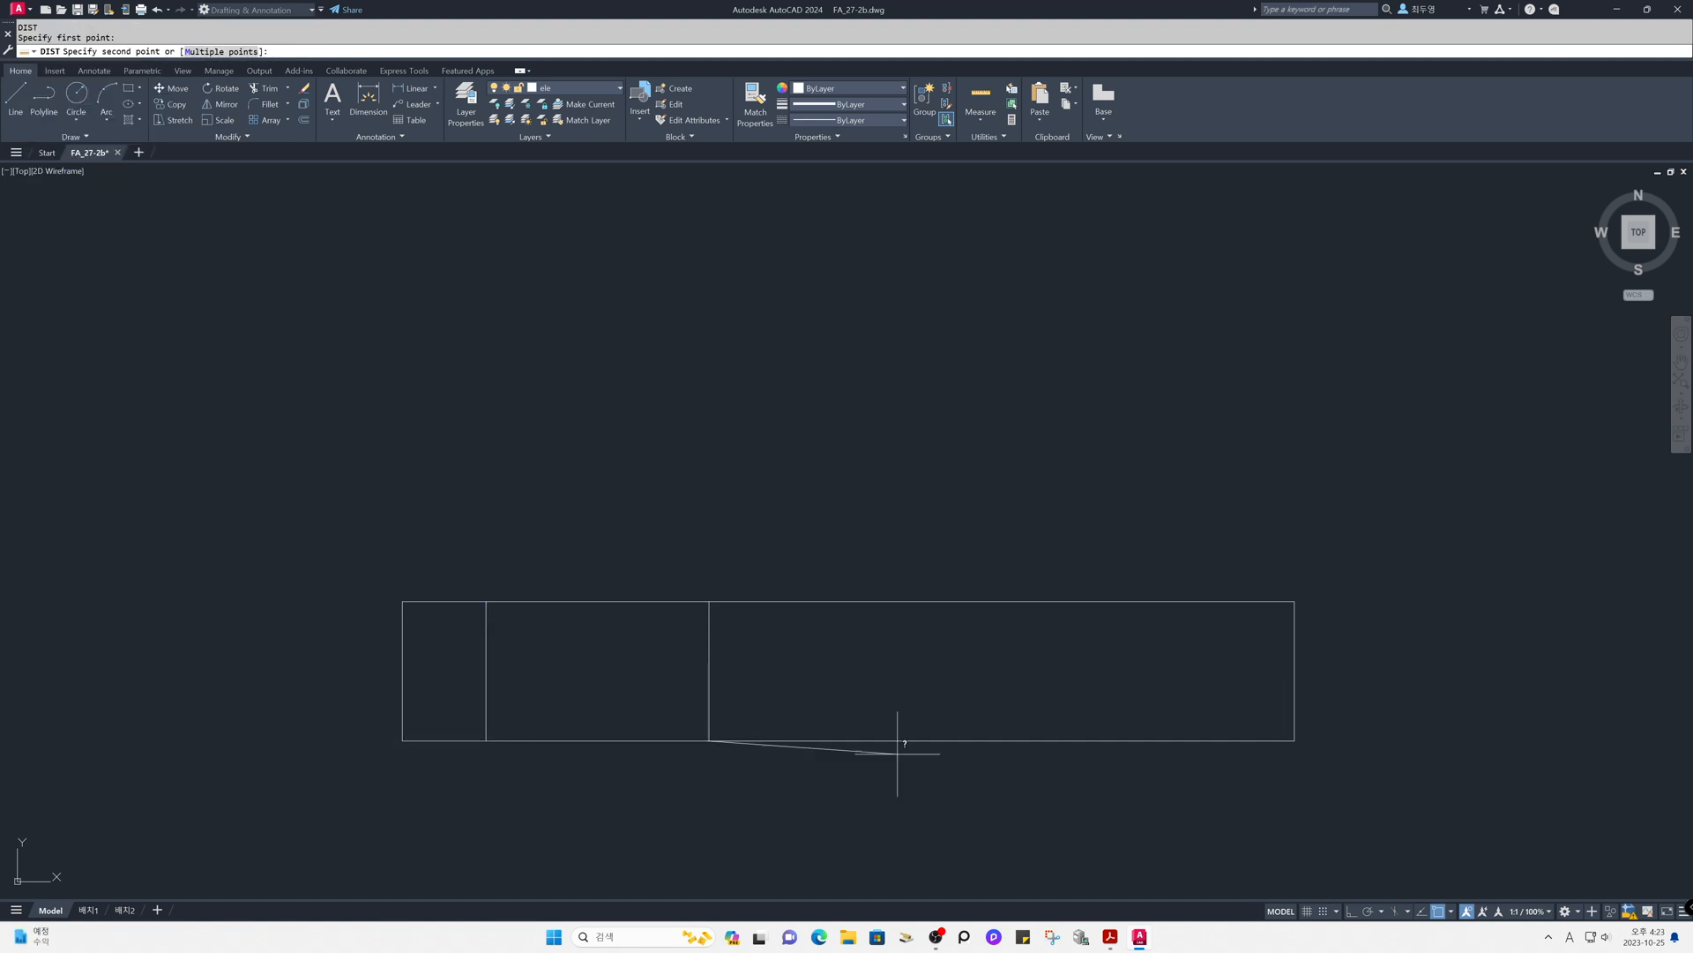
pyautogui.click(1294, 740)
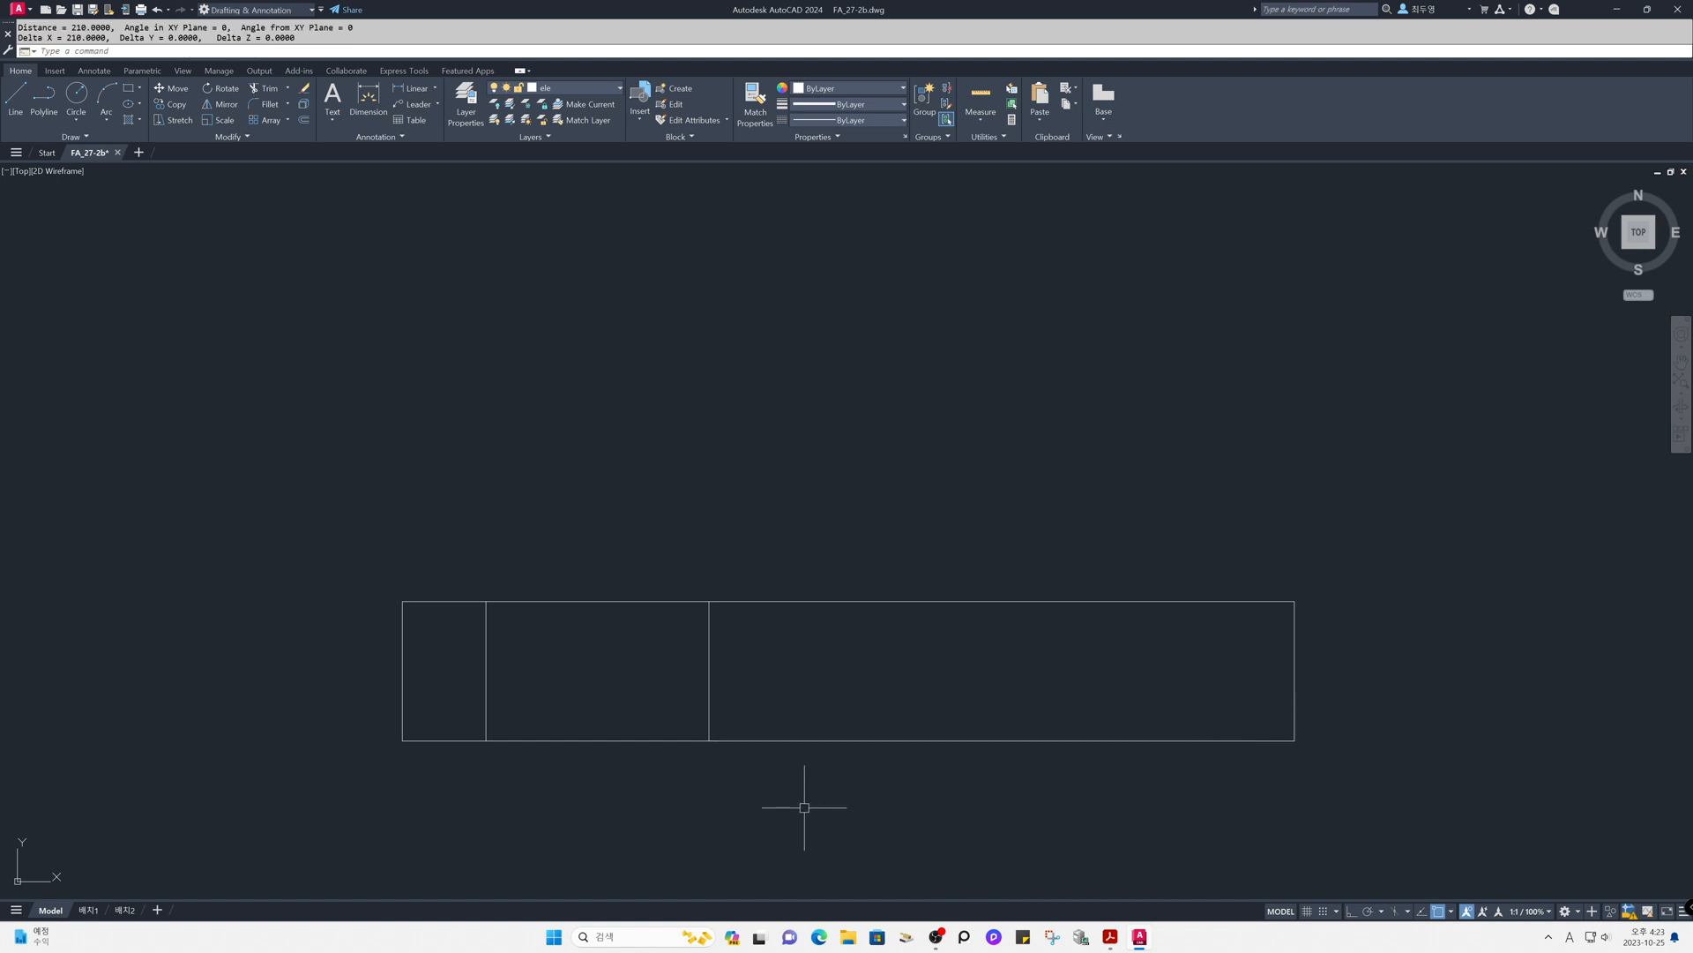
# - Offset the rectangle's bottom edge 25 units upward
pyautogui.write('o')
pyautogui.press('Return')
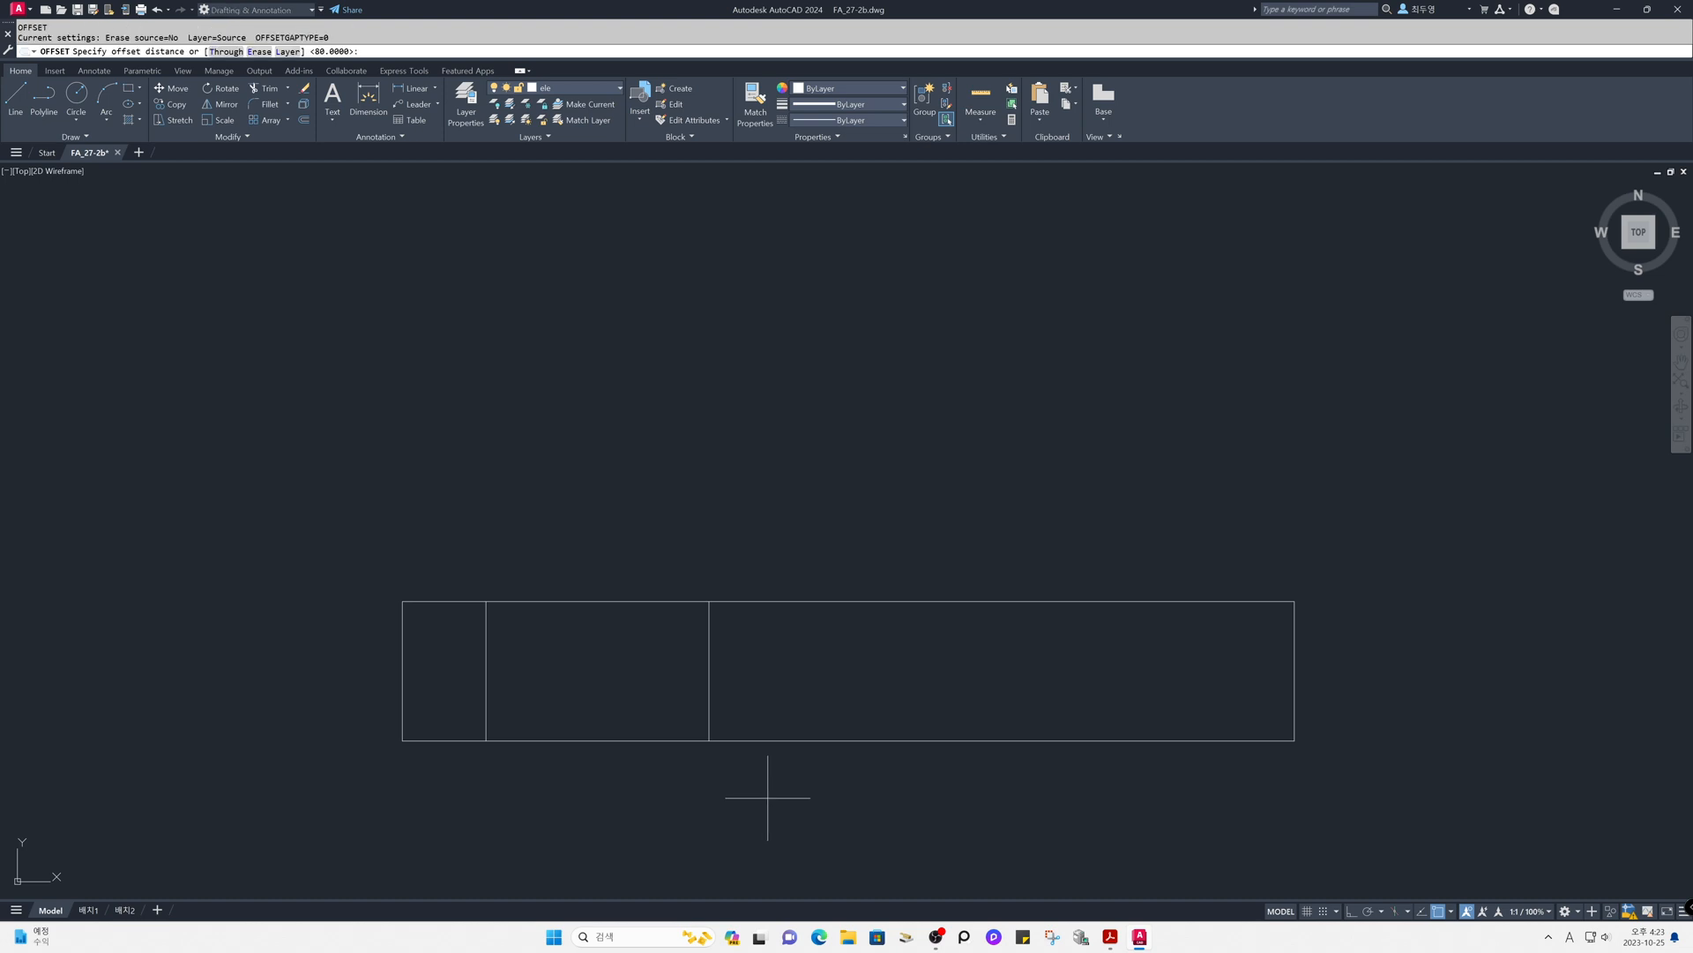
pyautogui.press('Return')
pyautogui.click(770, 740)
pyautogui.click(775, 702)
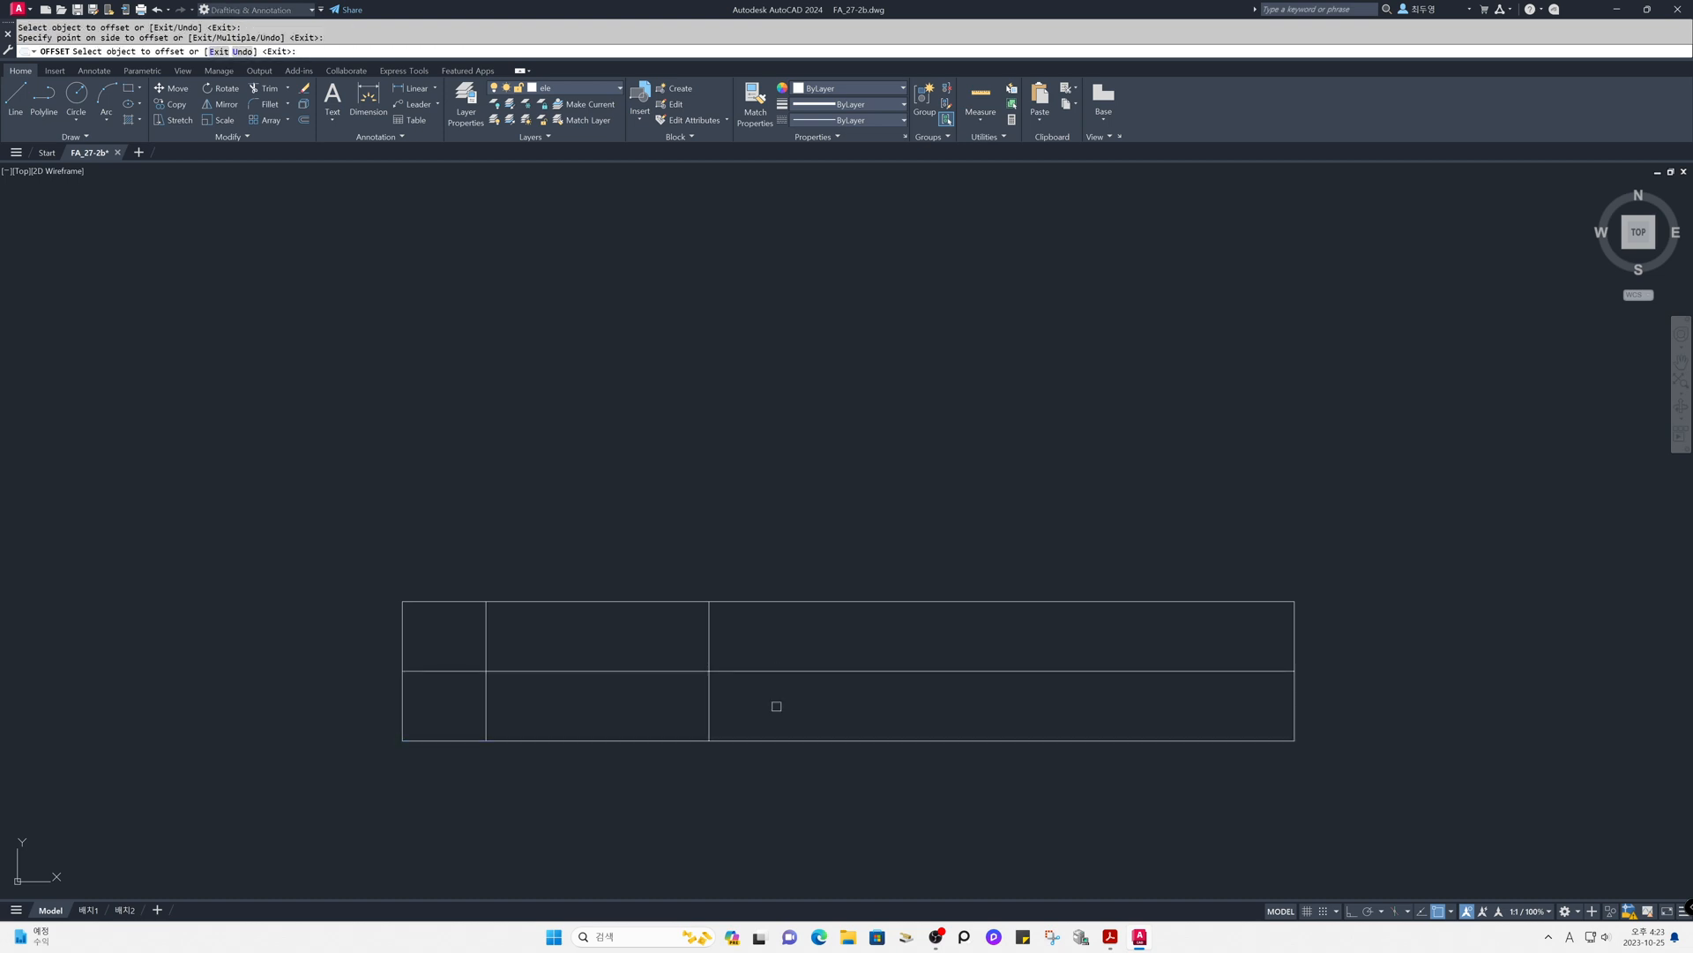
pyautogui.press('Return')
pyautogui.press('Return')
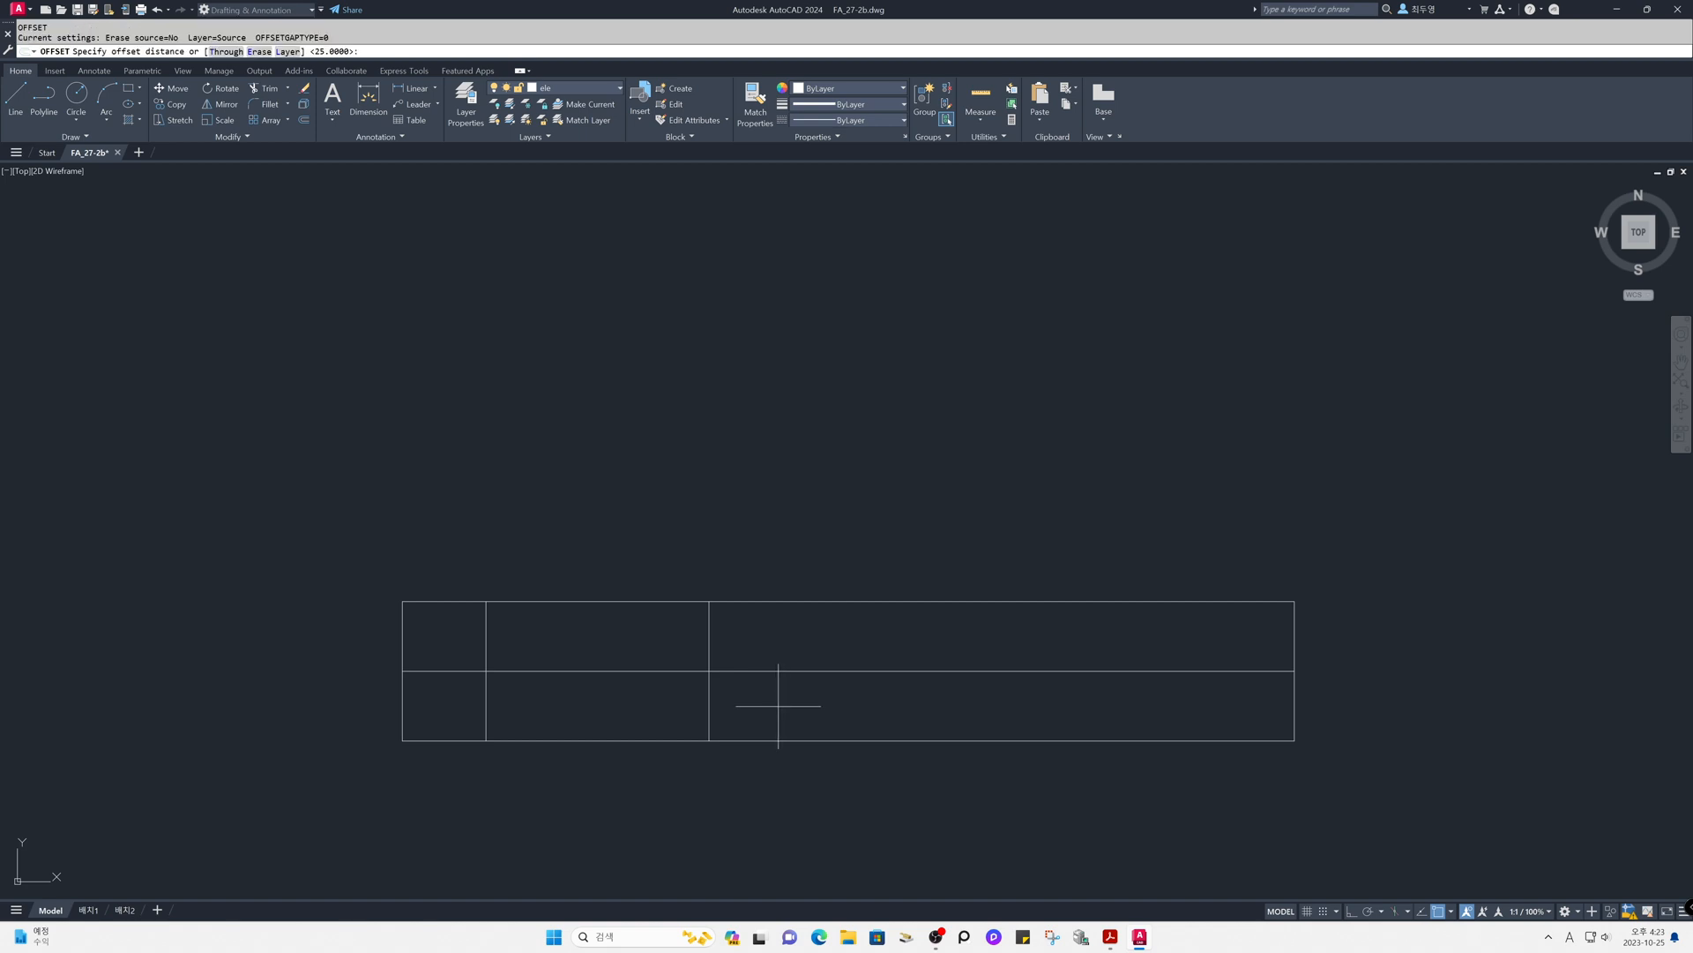
# - Offset the horizontal middle line 5 units upward
pyautogui.write('5')
pyautogui.press('Return')
pyautogui.click(778, 671)
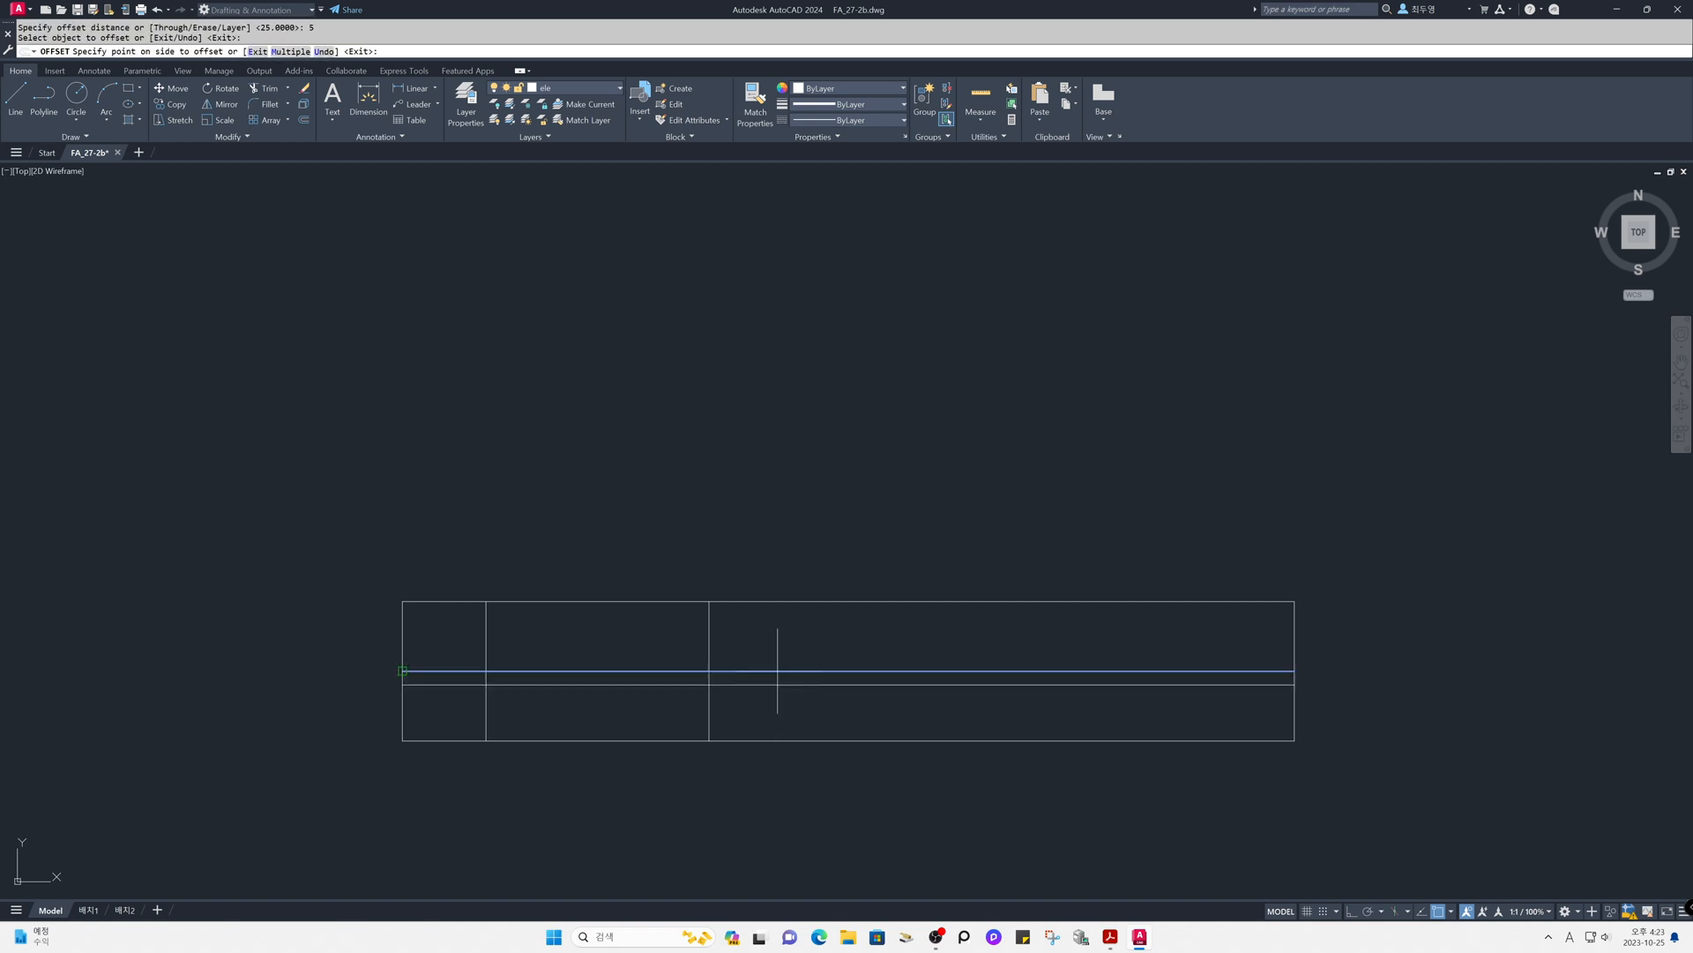
pyautogui.click(778, 623)
pyautogui.press('Return')
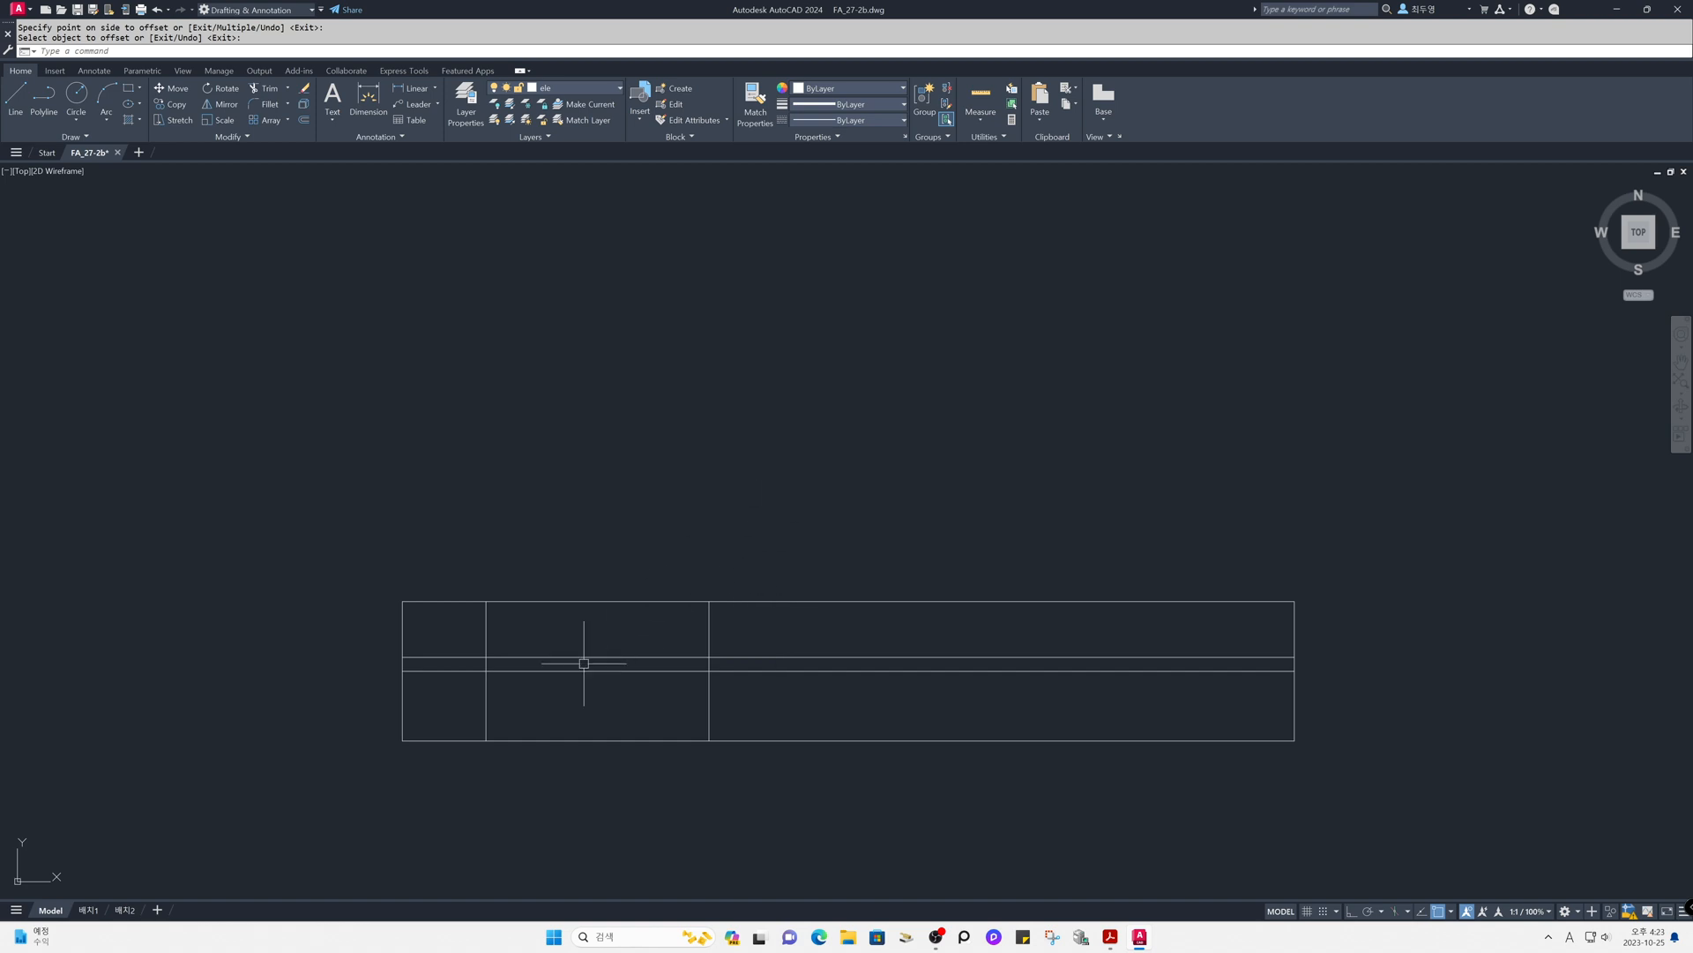
# - Move the left edge, the first inner vertical line and both inner horizontal lines to the cen layer
pyautogui.click(560, 691)
pyautogui.click(366, 632)
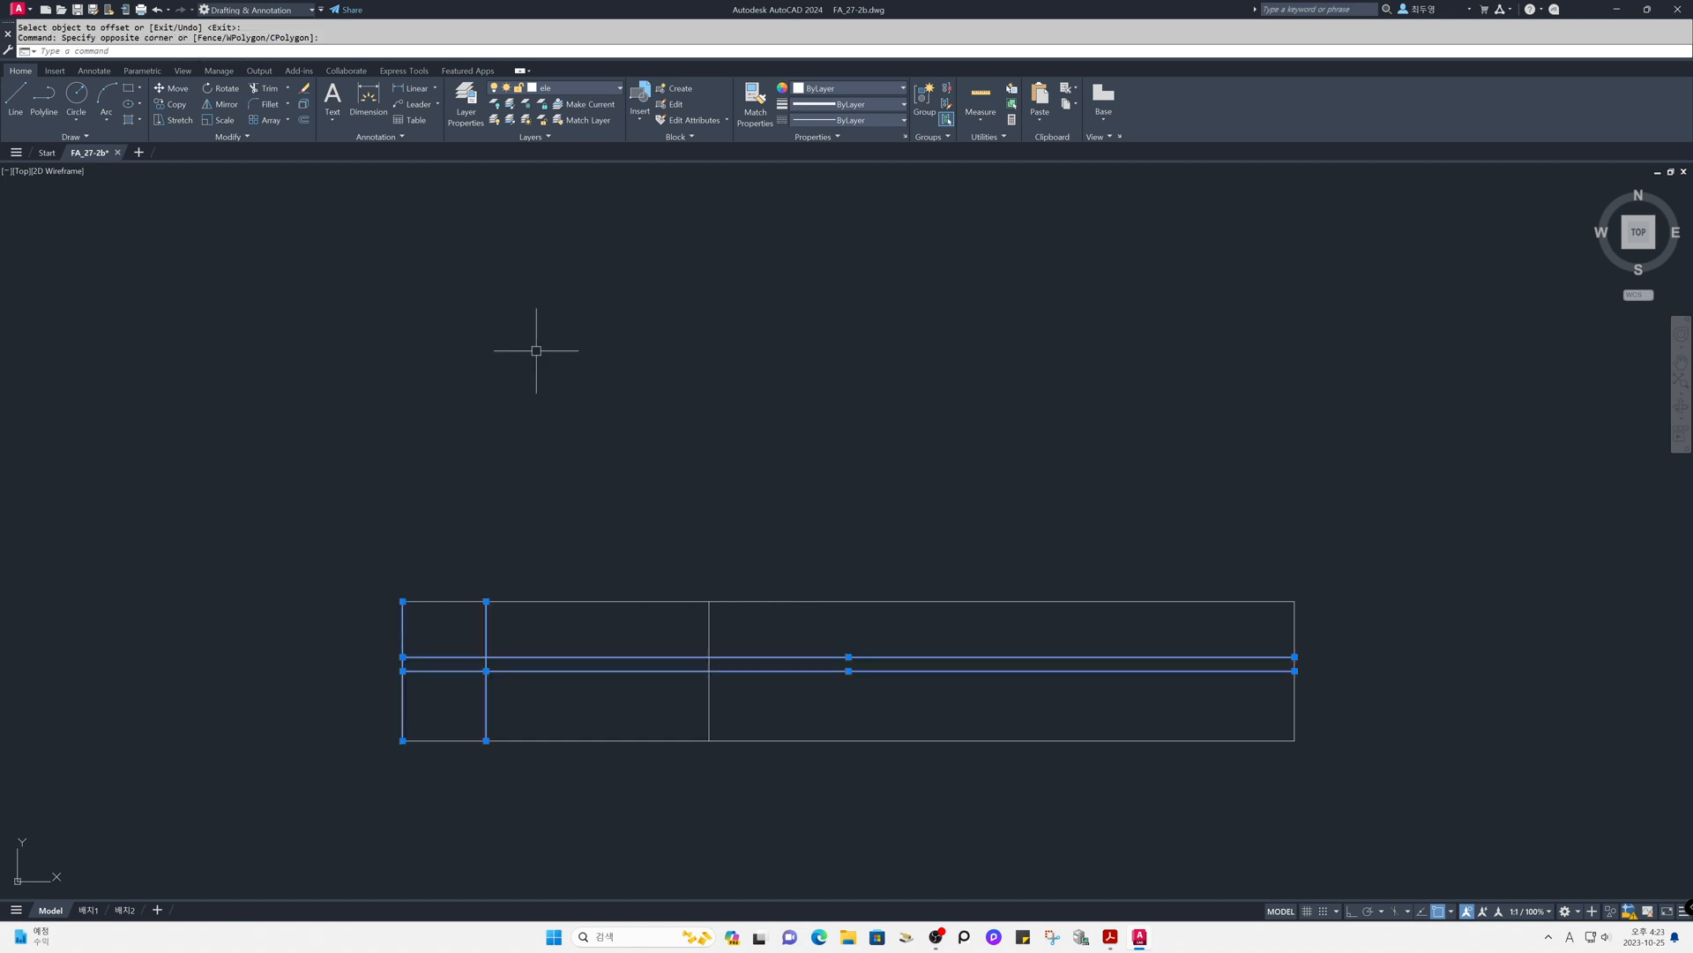
pyautogui.click(603, 92)
pyautogui.click(585, 120)
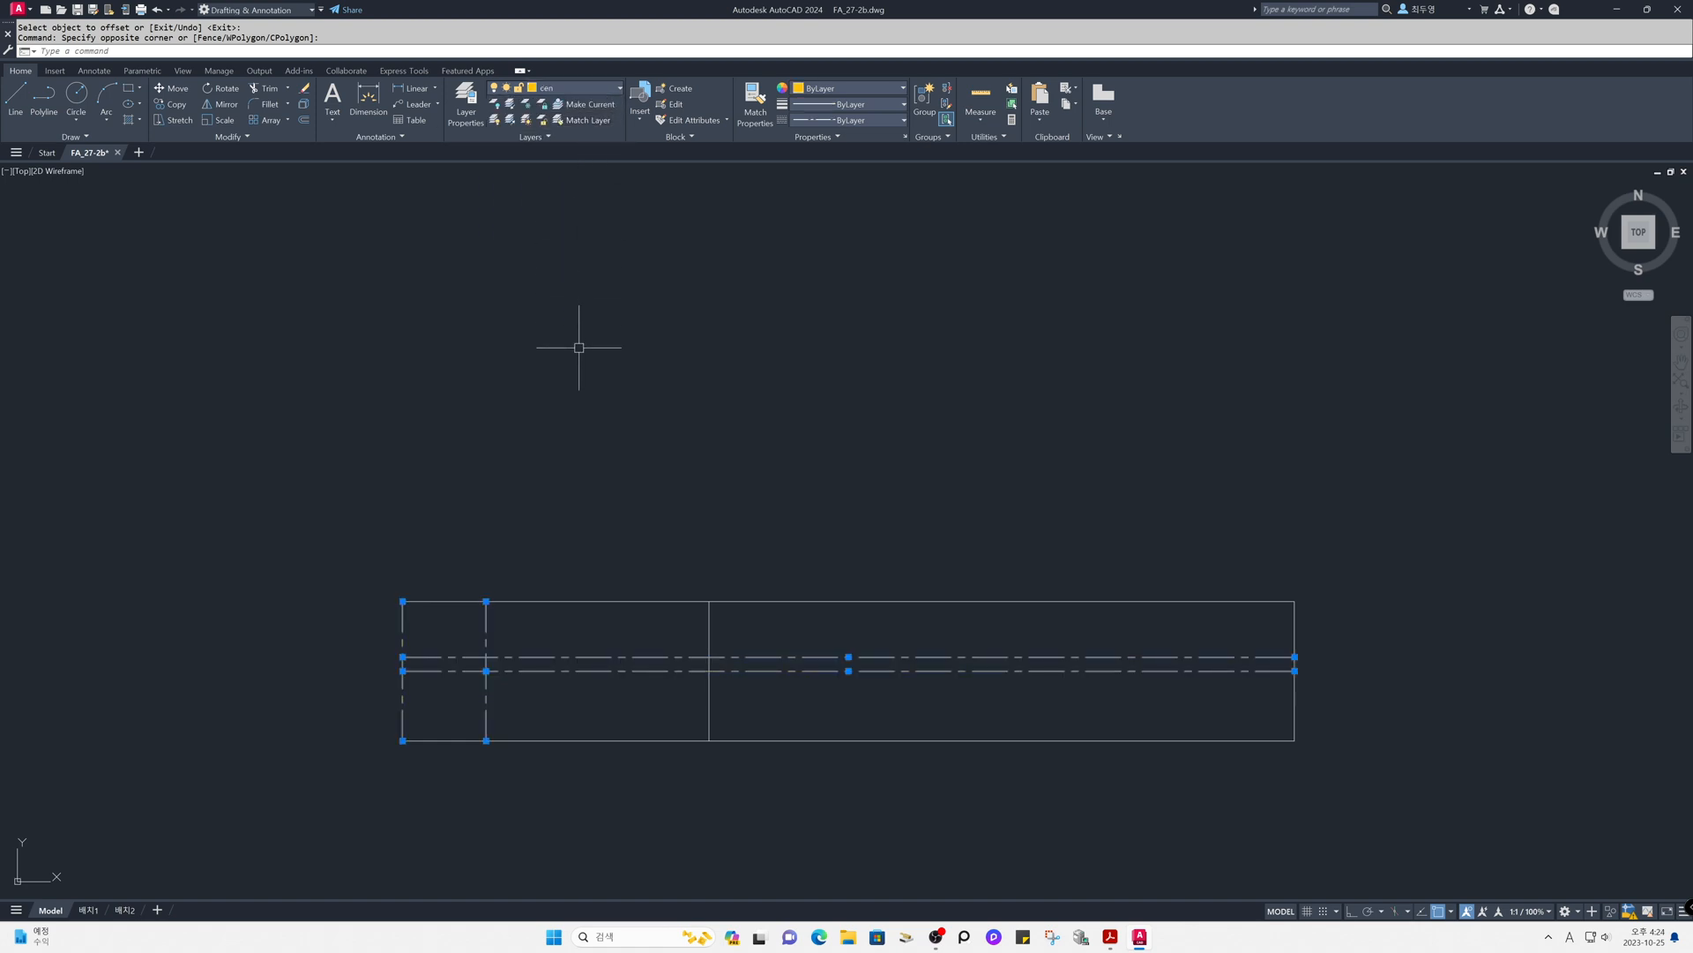
pyautogui.press('Escape')
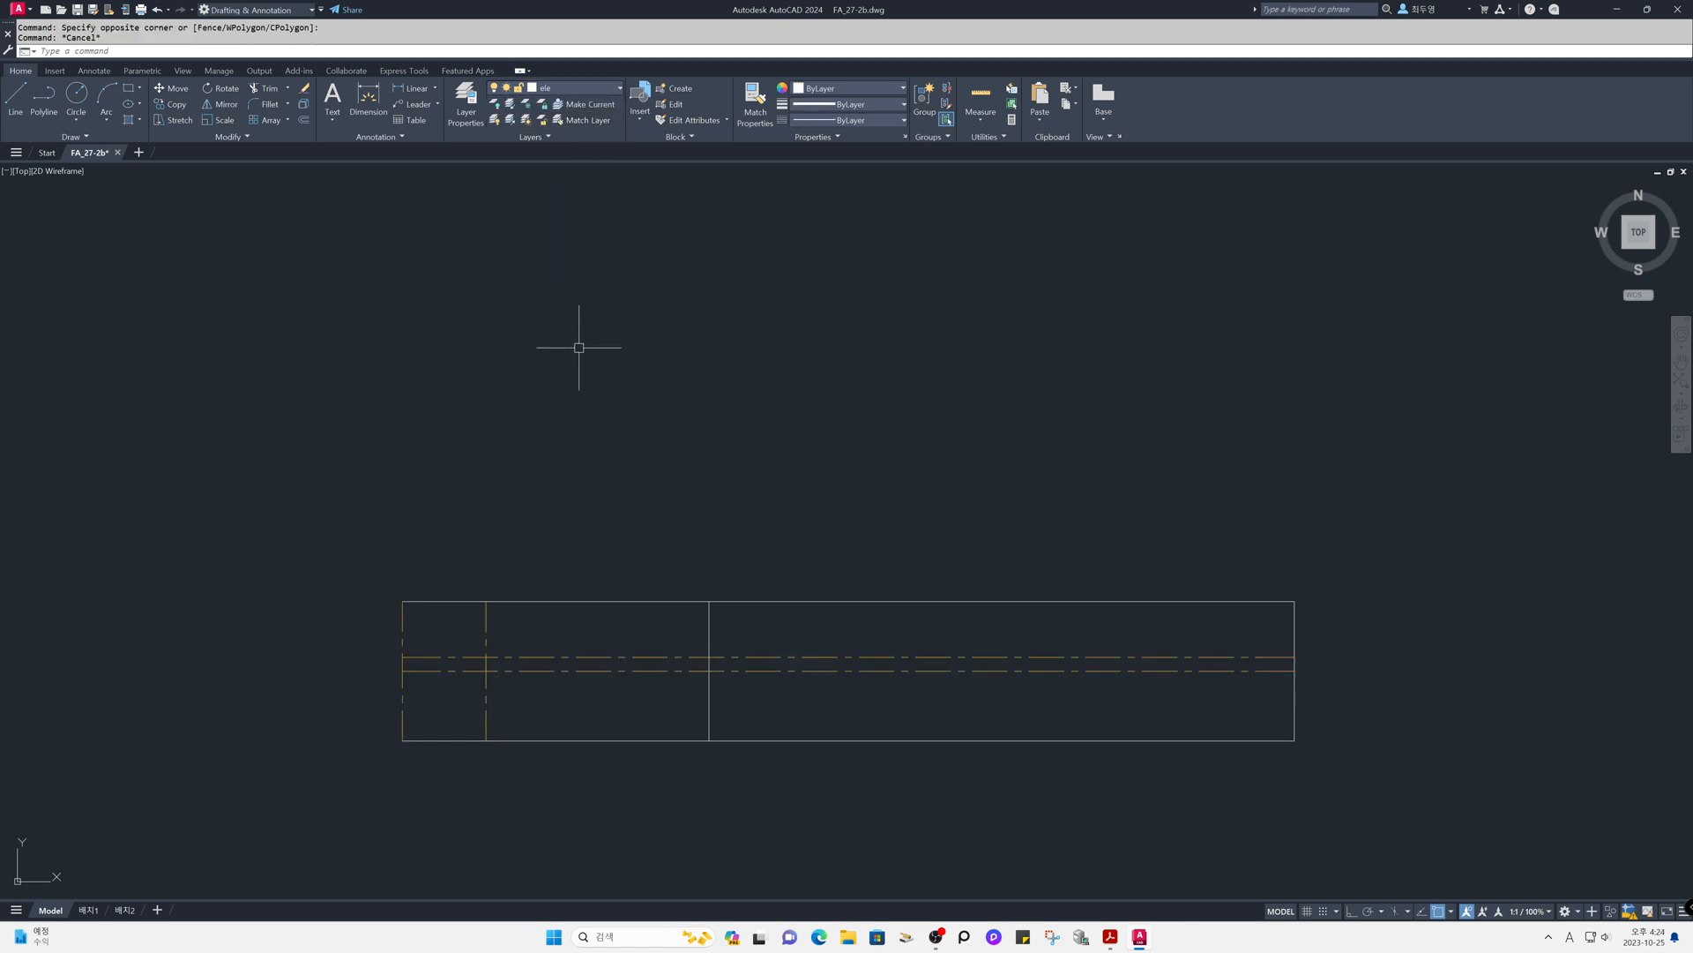
# - With object snap off and ortho on, extend the lower horizontal centre line beyond the left edge and pull its right end back about 295 units
pyautogui.press('F3')
pyautogui.press('F8')
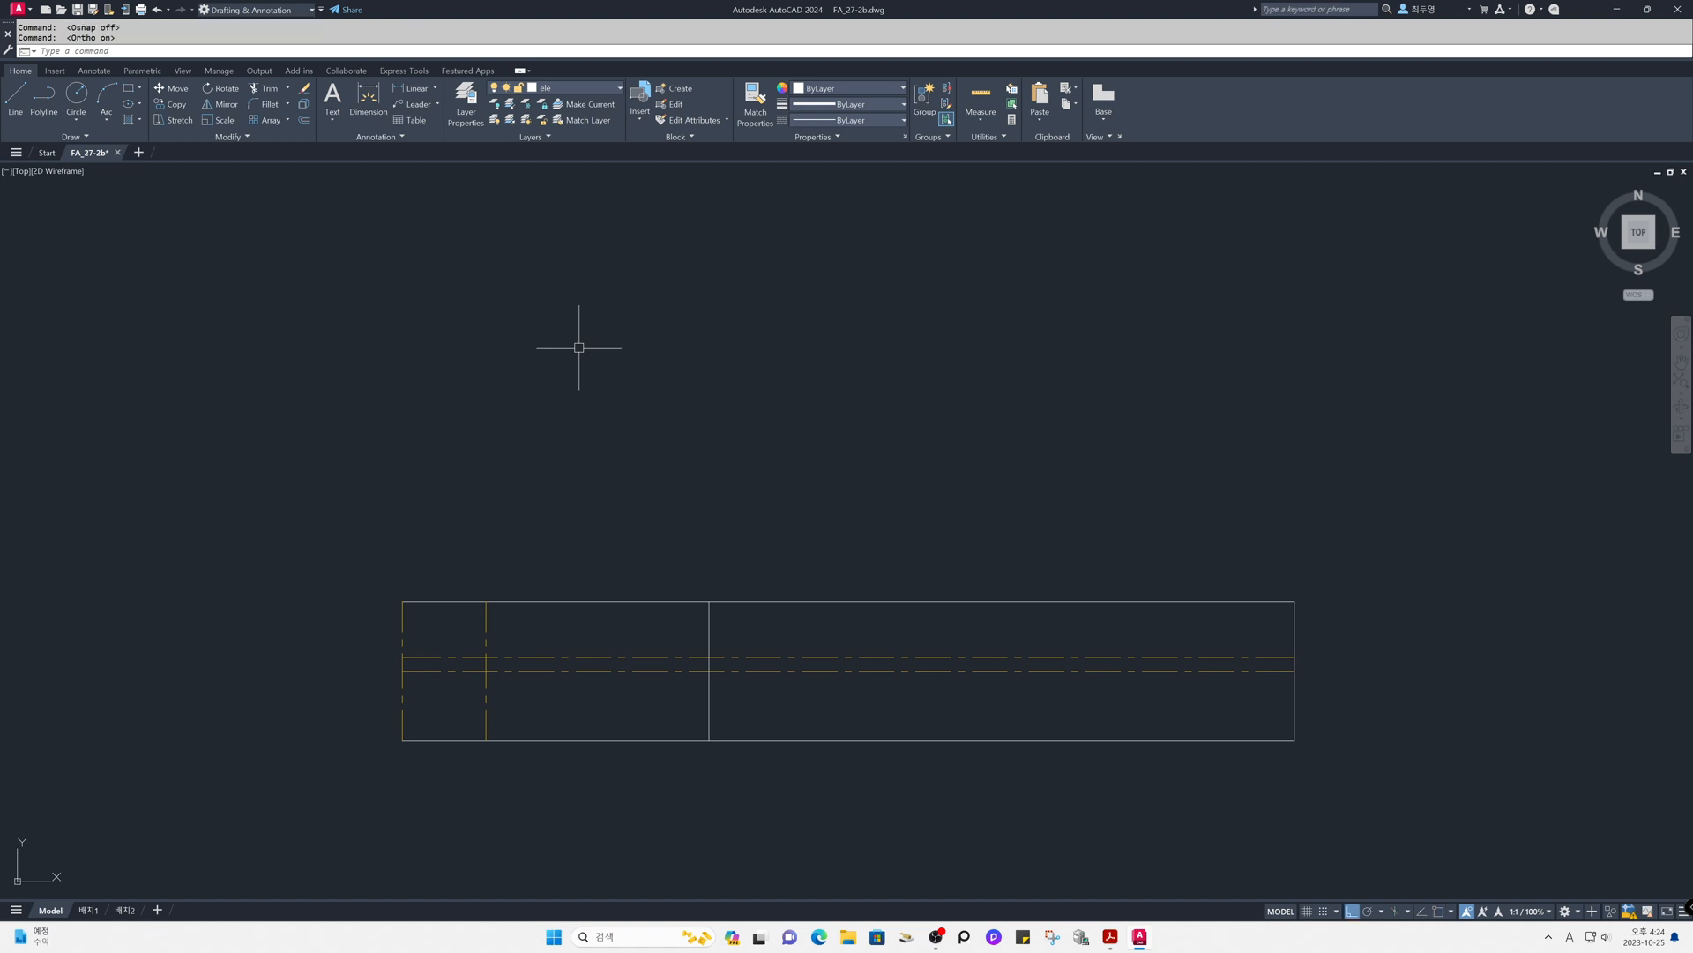
pyautogui.click(463, 670)
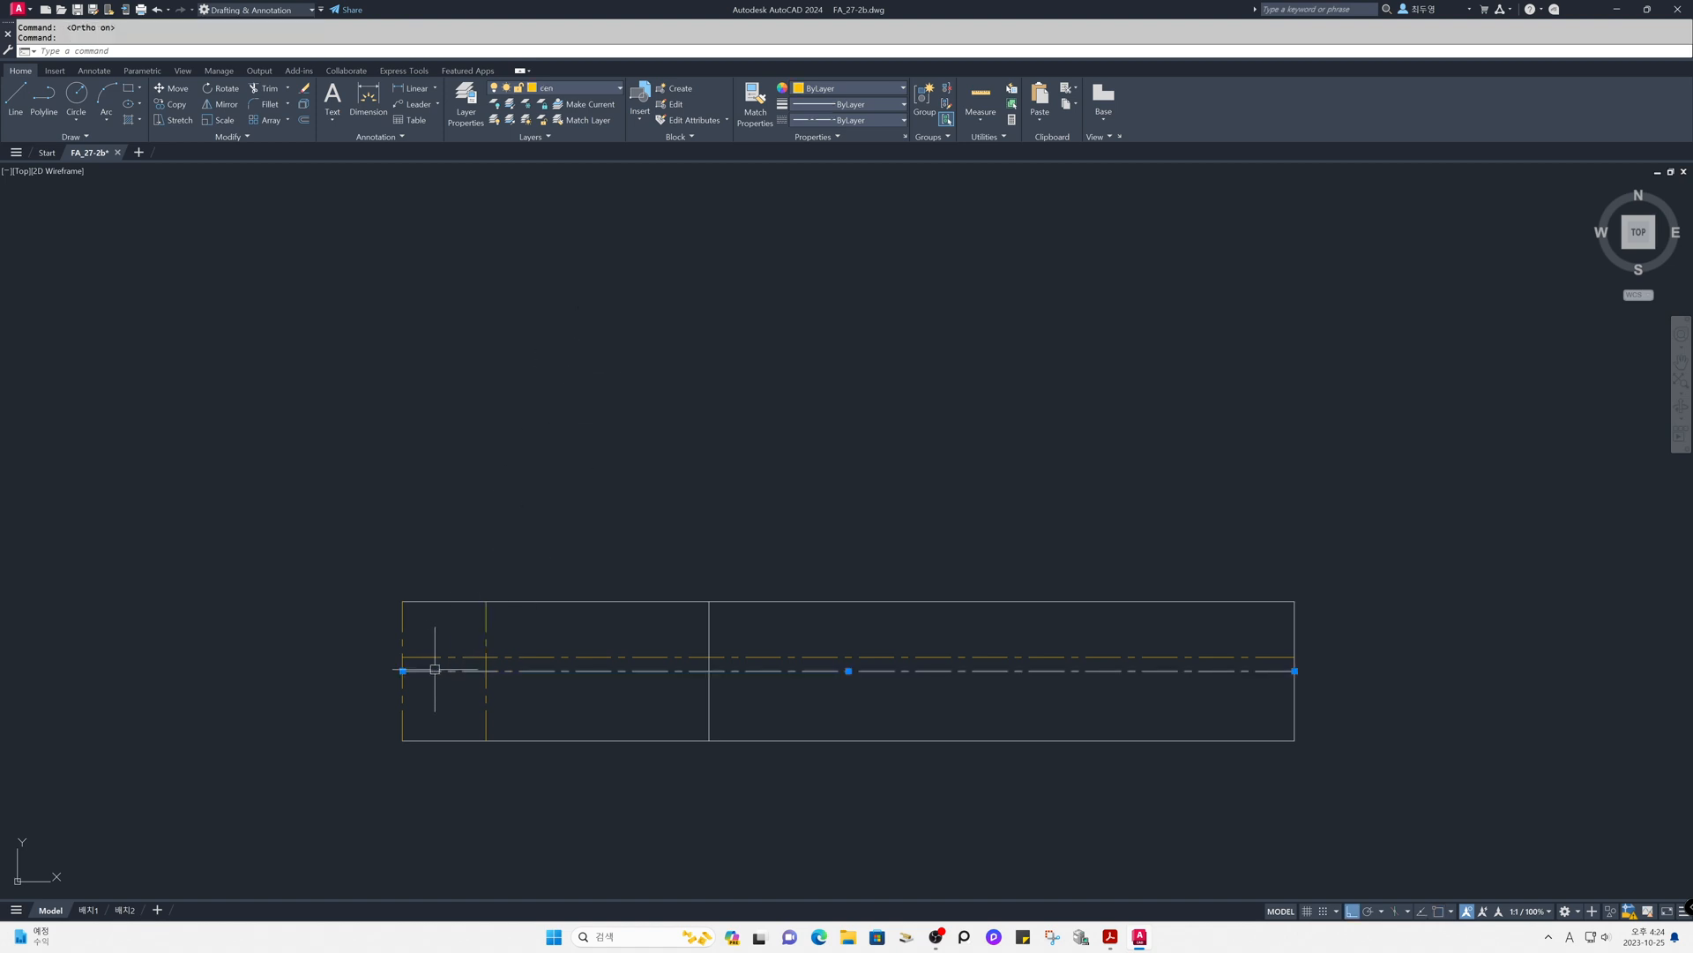
pyautogui.click(403, 670)
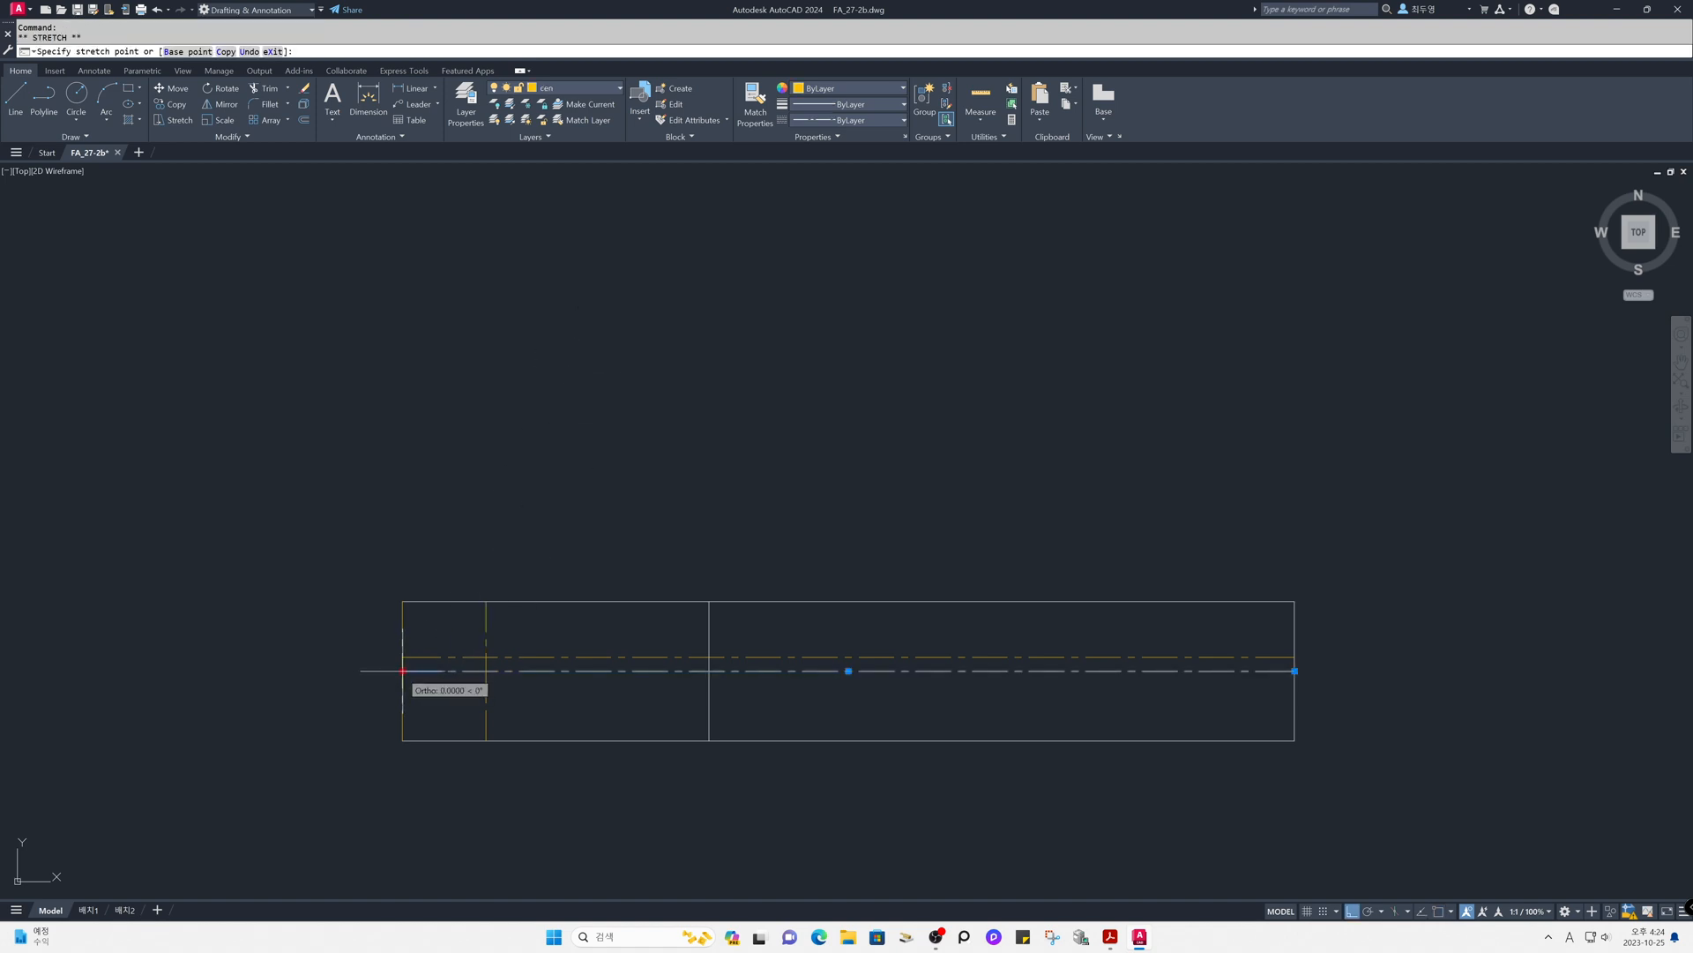
pyautogui.click(314, 673)
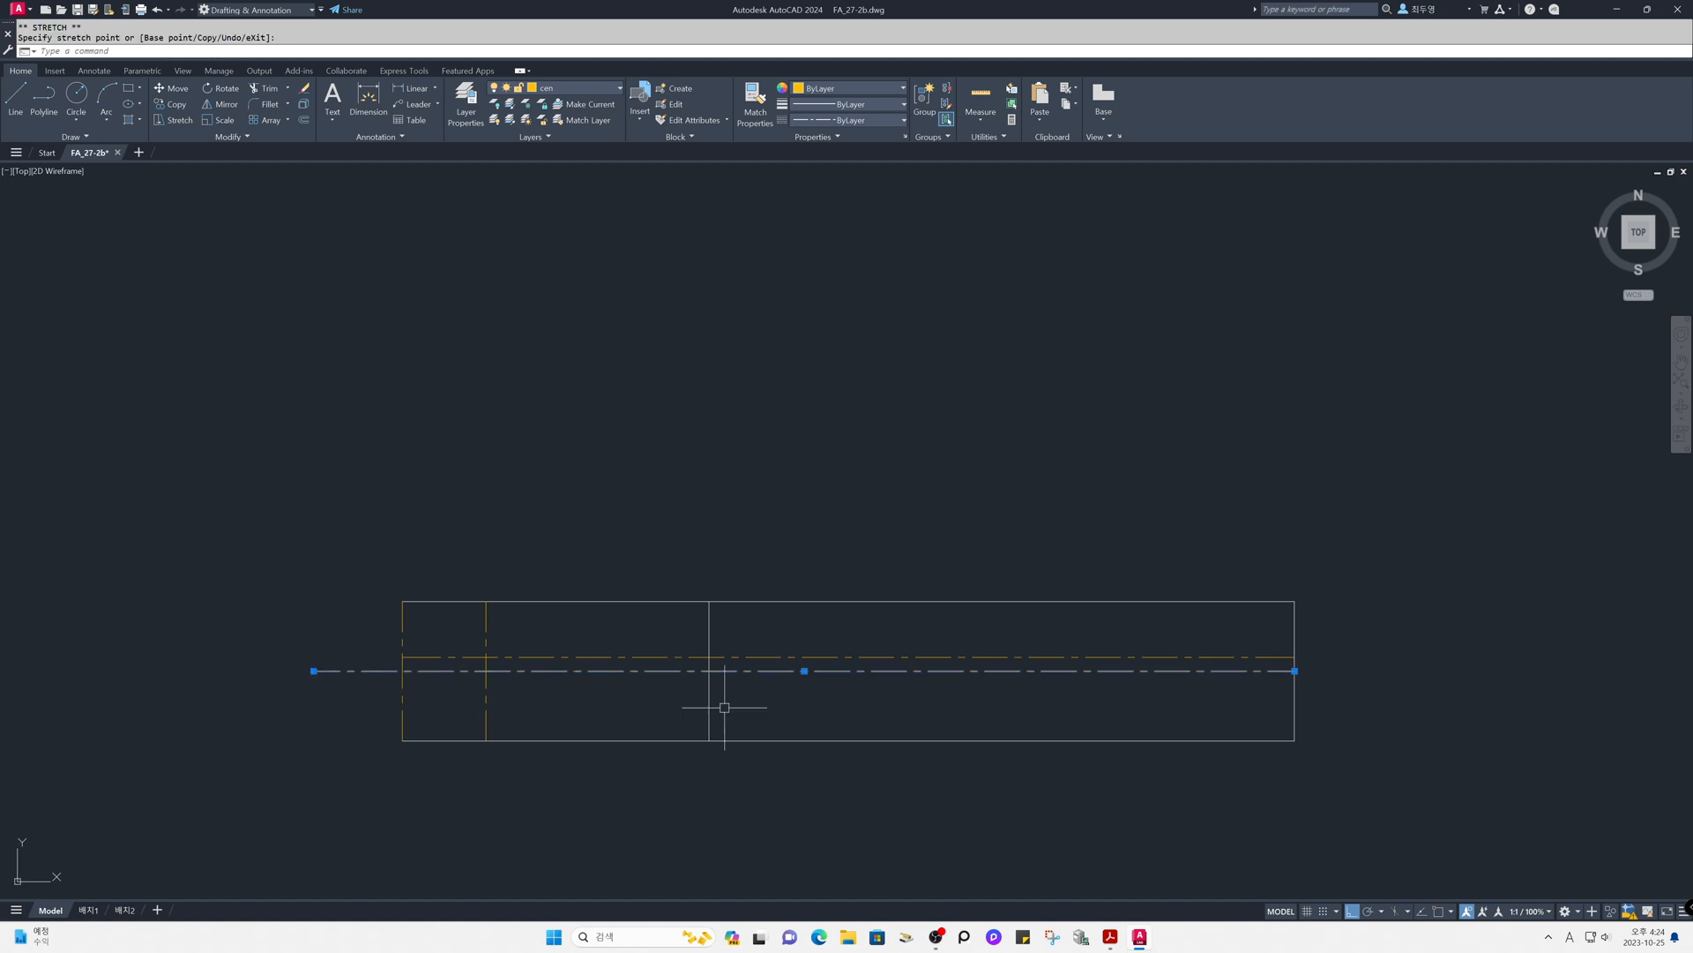
pyautogui.click(1293, 671)
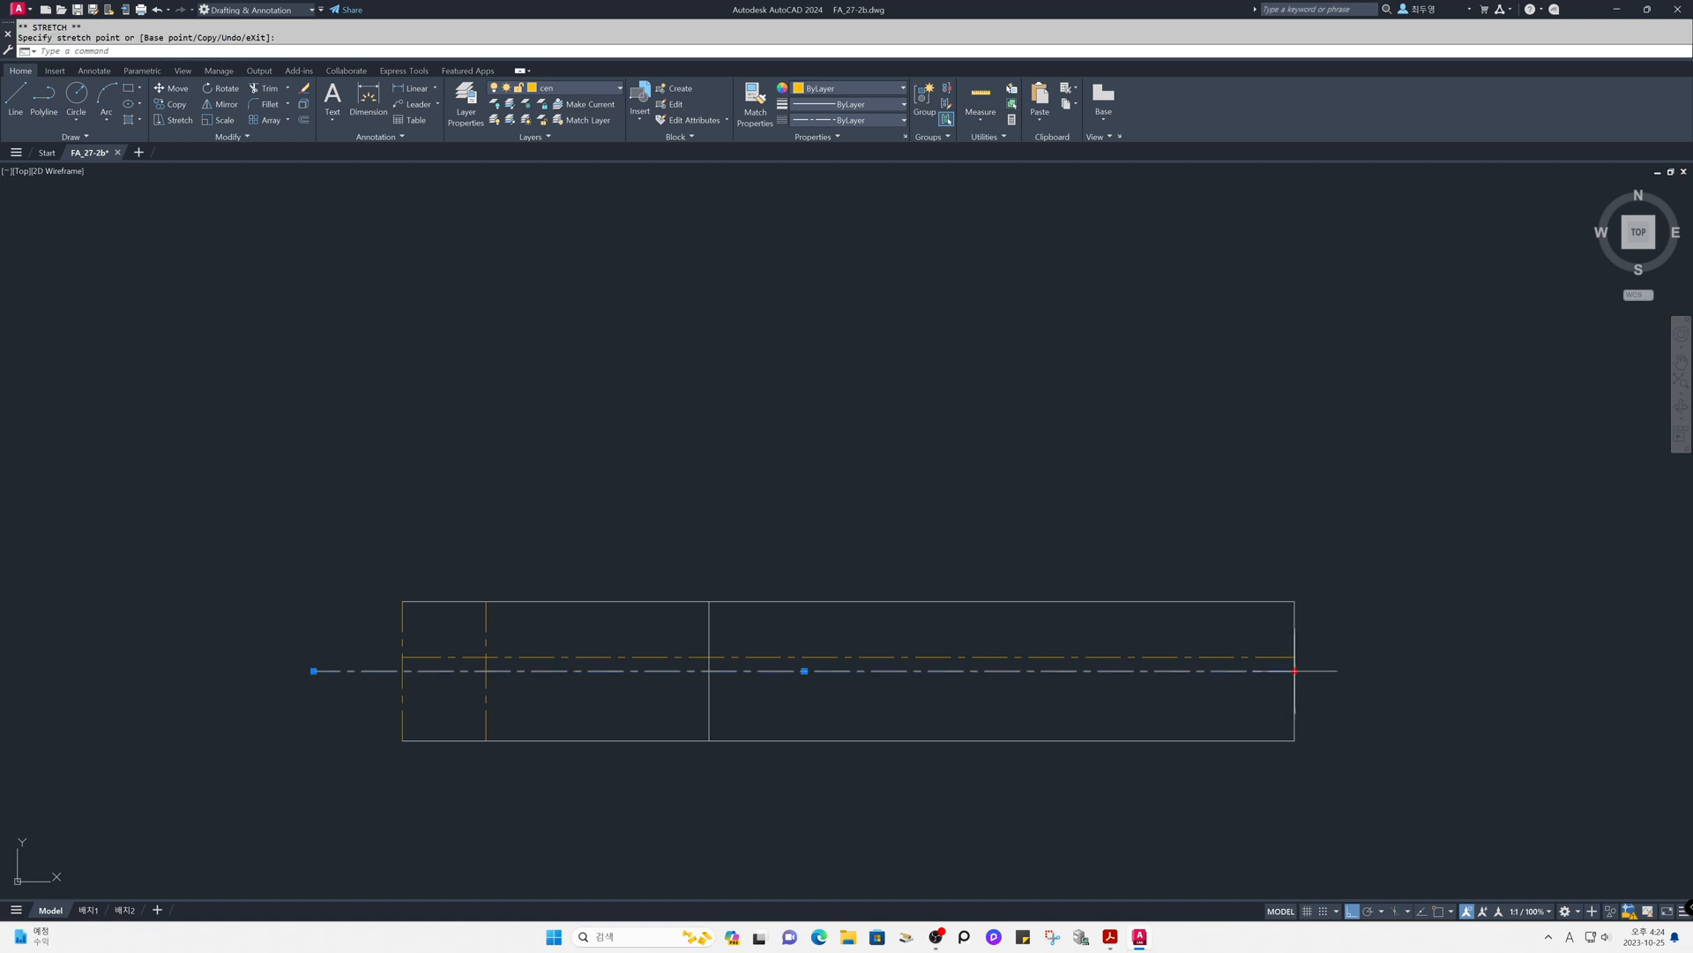
pyautogui.click(472, 684)
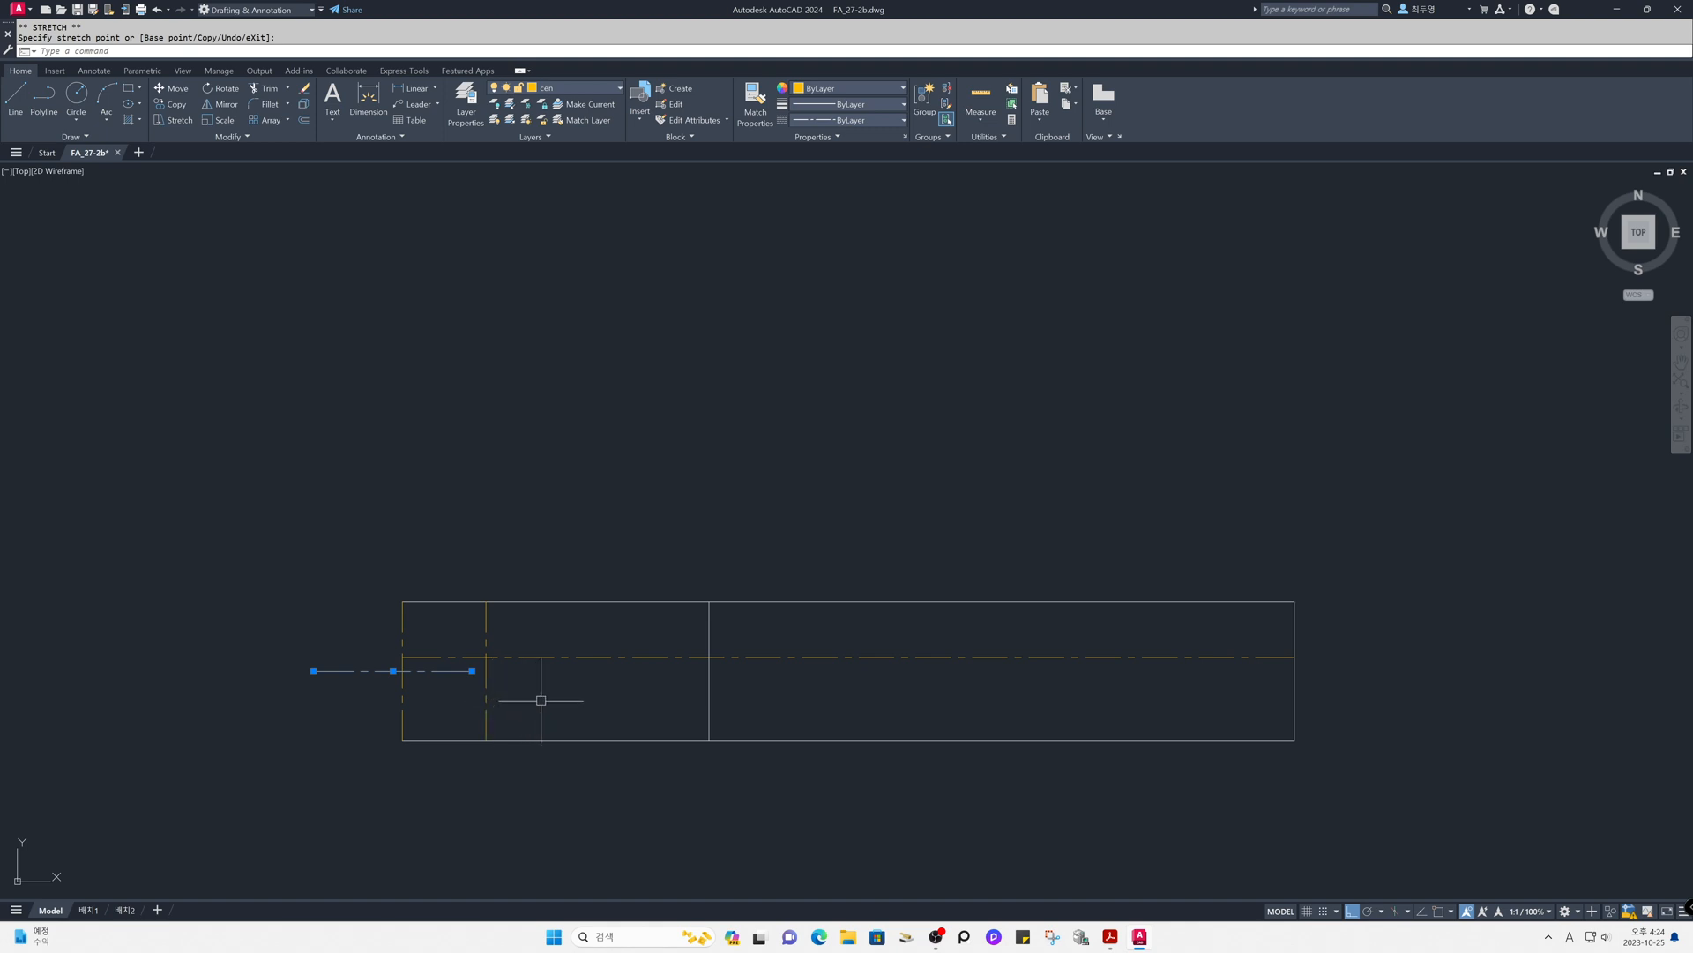
pyautogui.press('Escape')
# - Shorten both ends of the upper horizontal centre line so it only crosses the inner vertical centre line
pyautogui.click(546, 658)
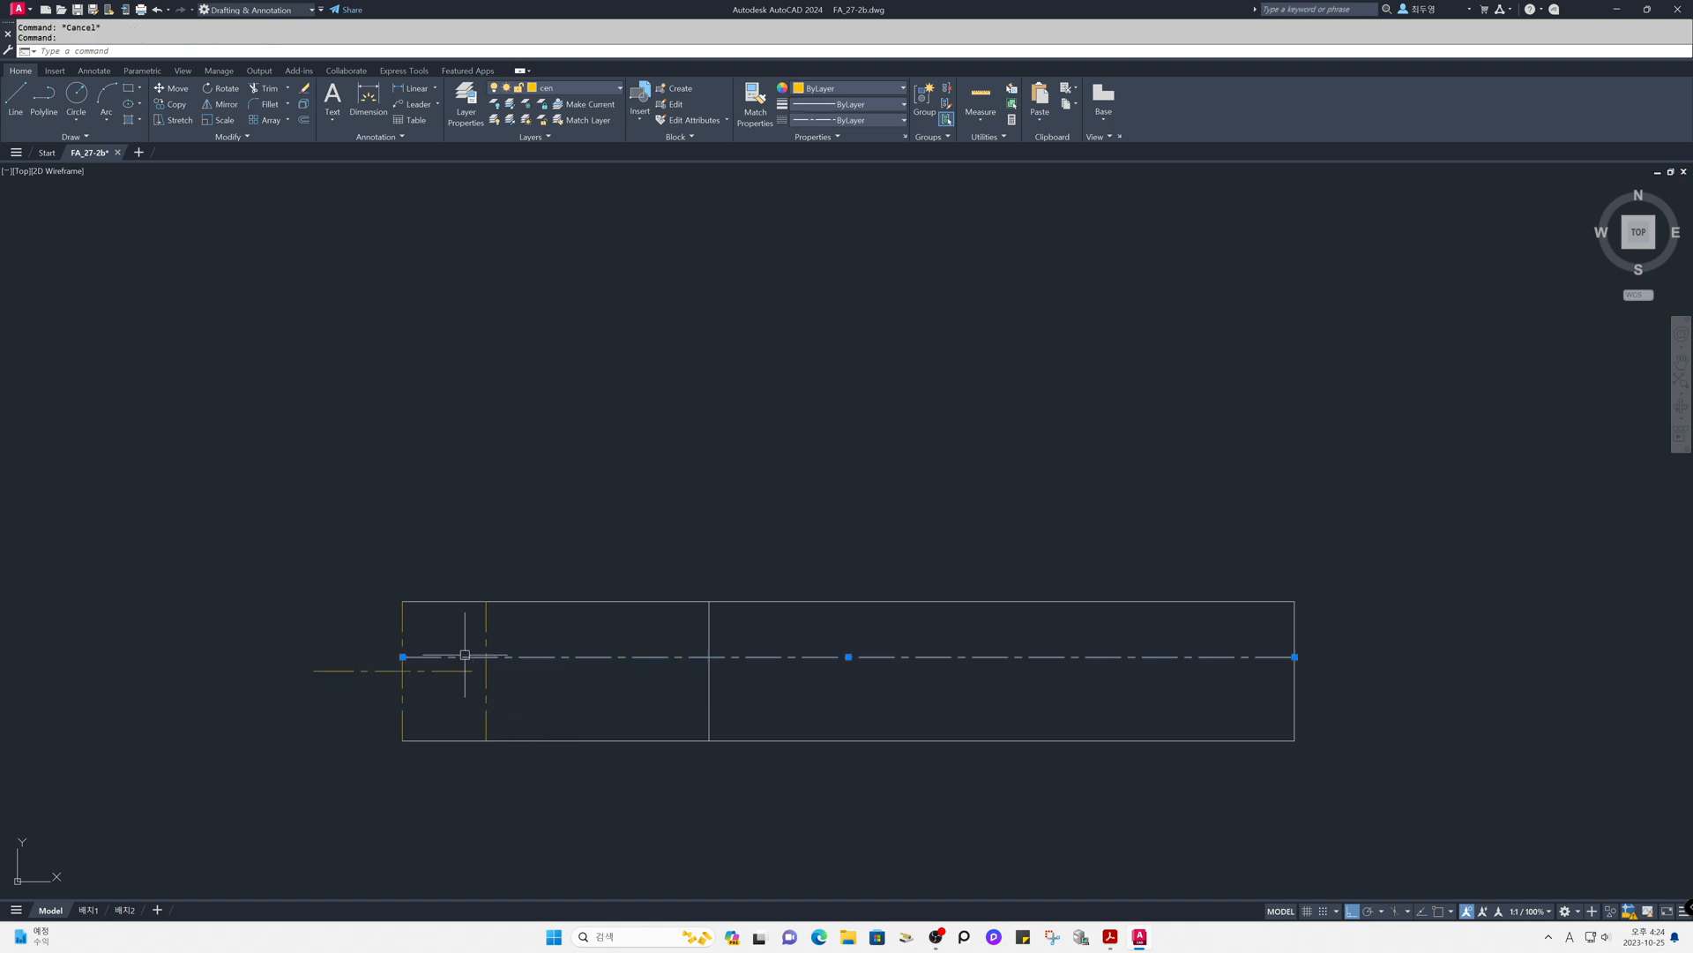
pyautogui.click(403, 657)
pyautogui.click(430, 651)
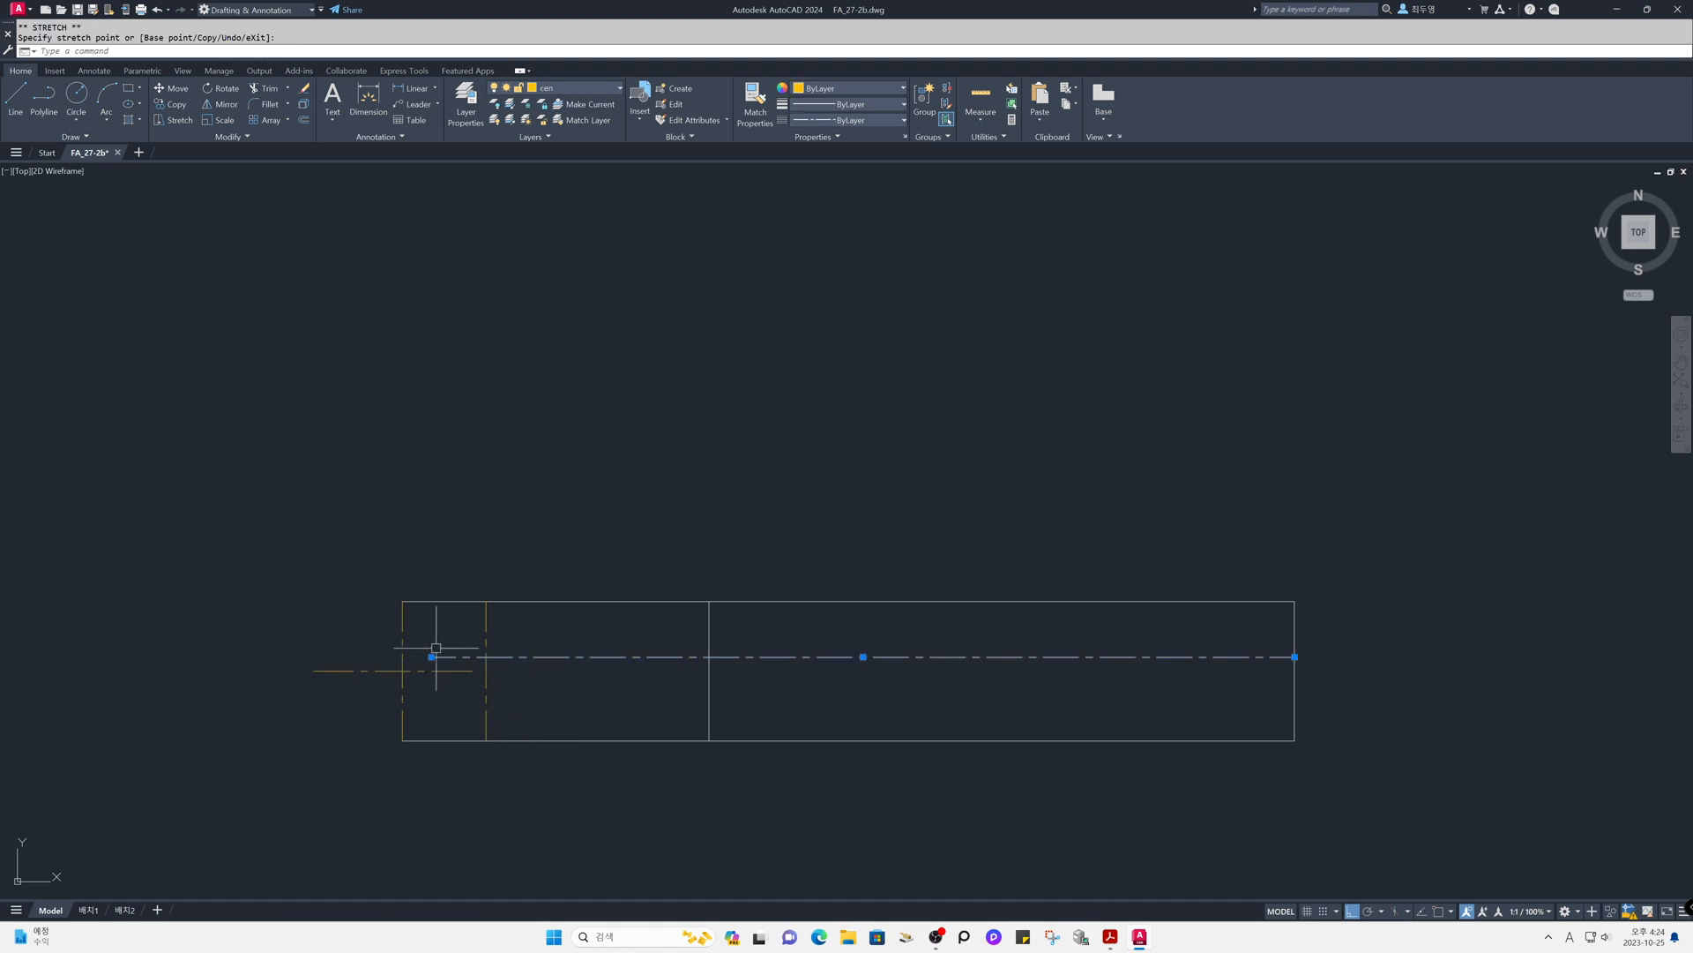
pyautogui.click(1295, 656)
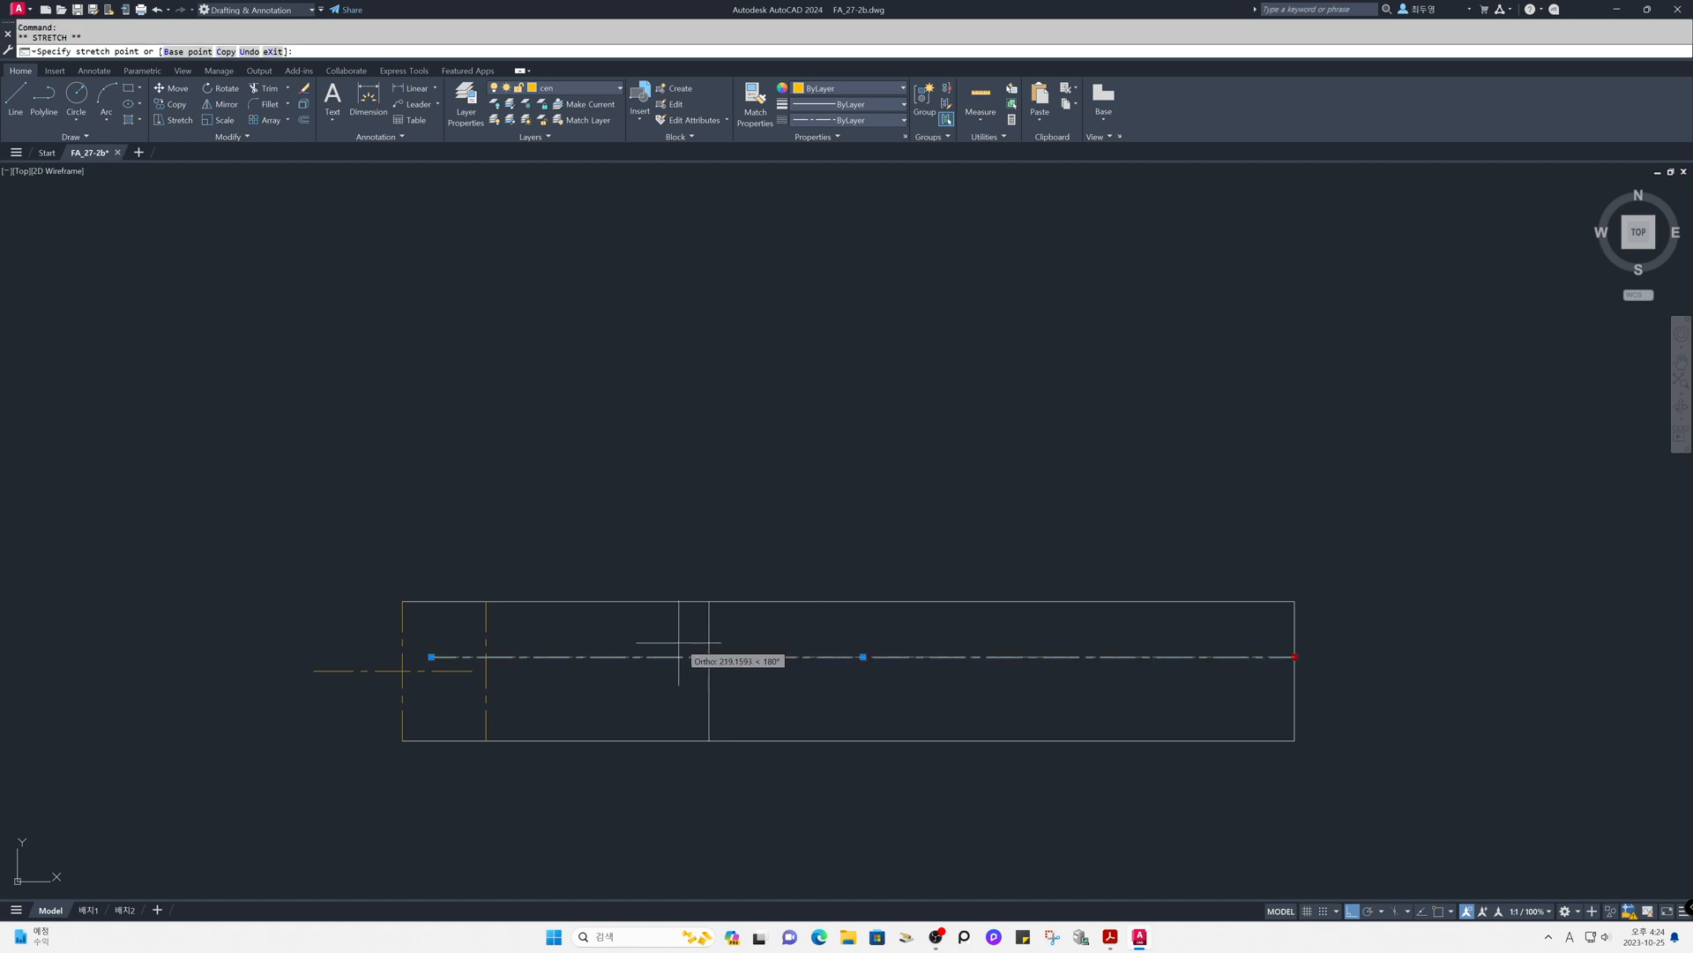
pyautogui.click(546, 646)
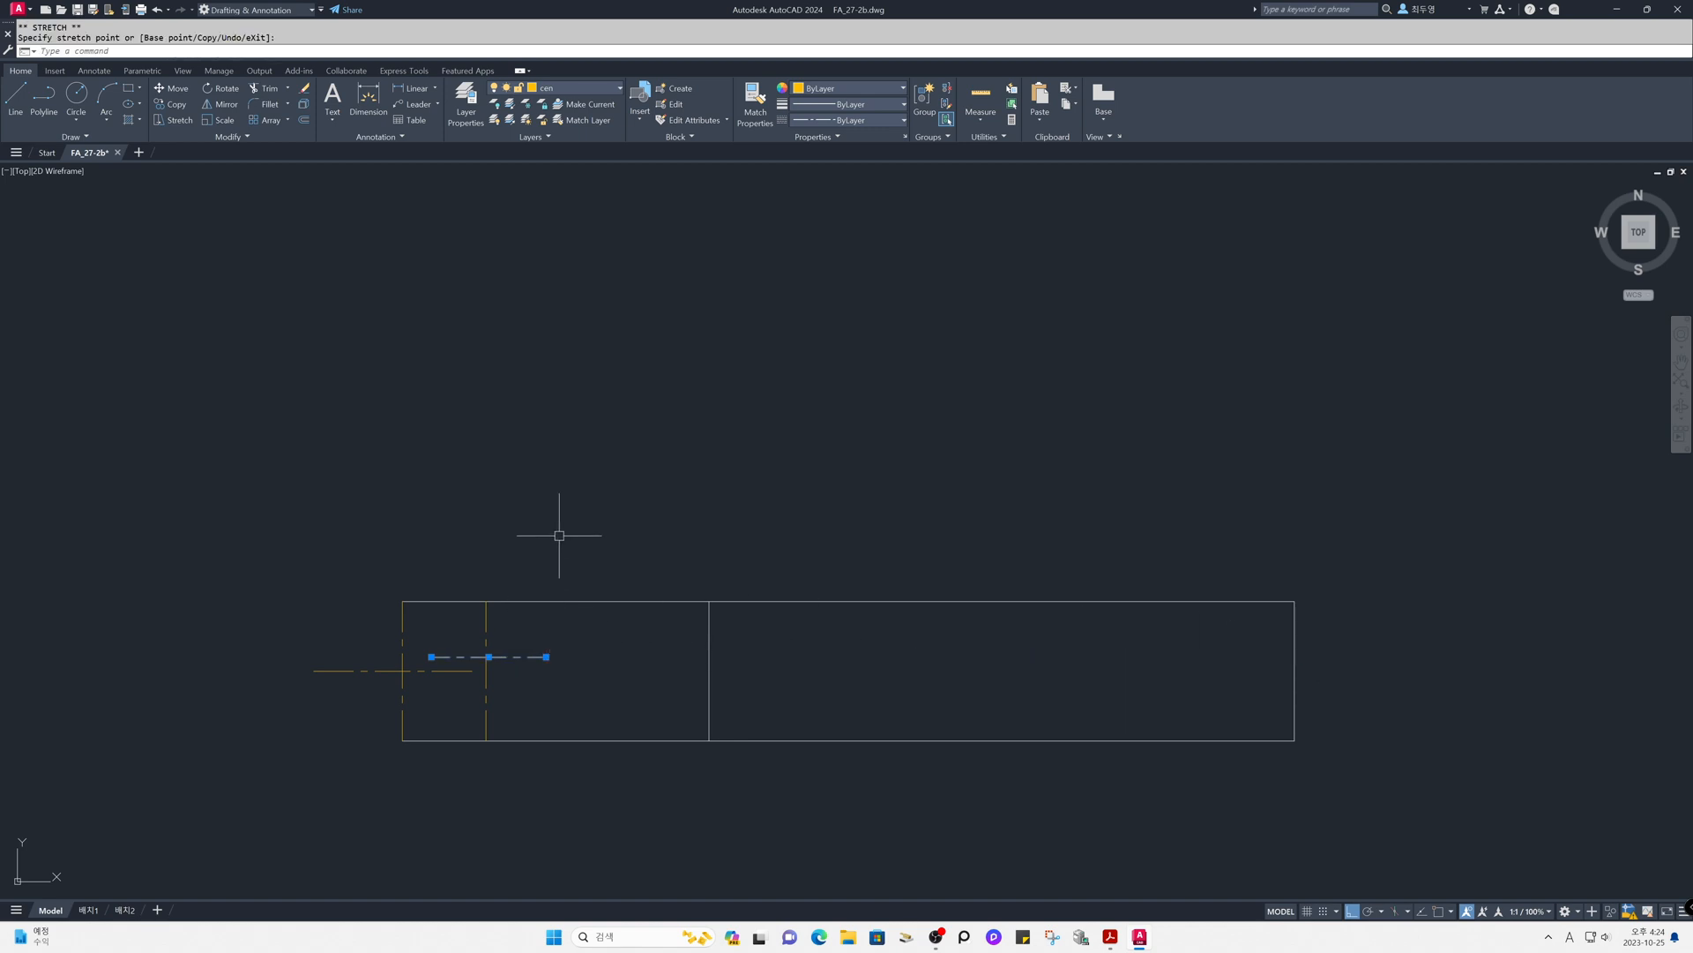
pyautogui.press('Escape')
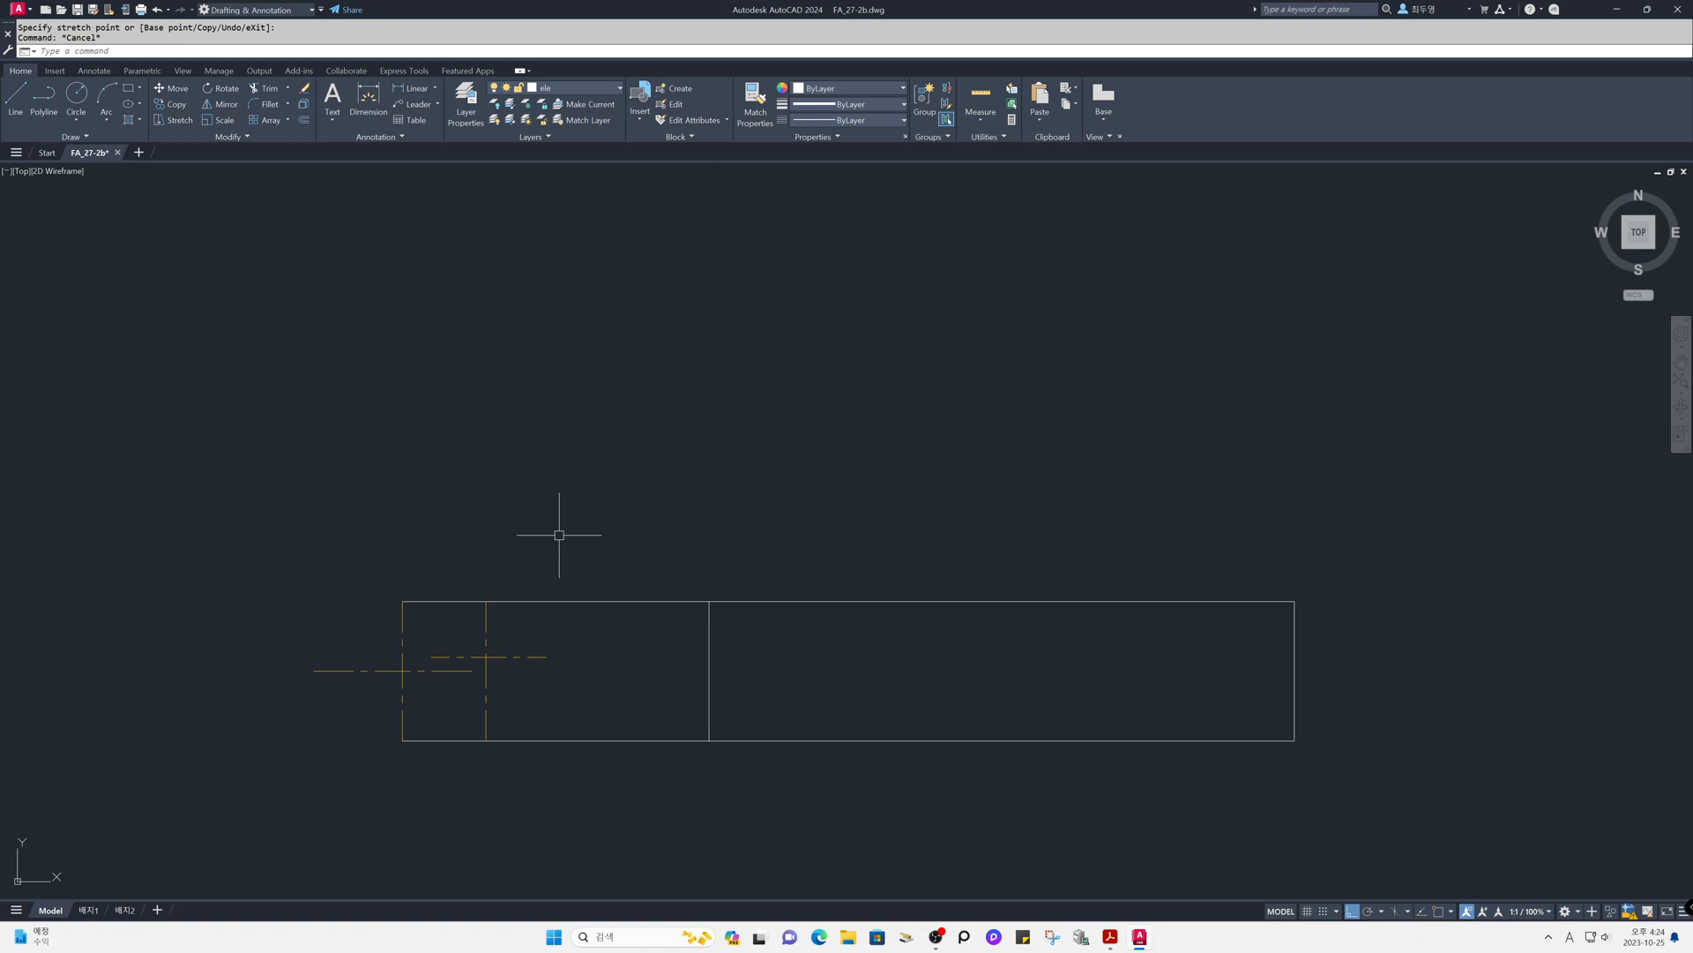
# - With object snap on, draw a circle of radius 20 at the inner centre-line crossing, reaching the top edge
pyautogui.write('c')
pyautogui.press('Return')
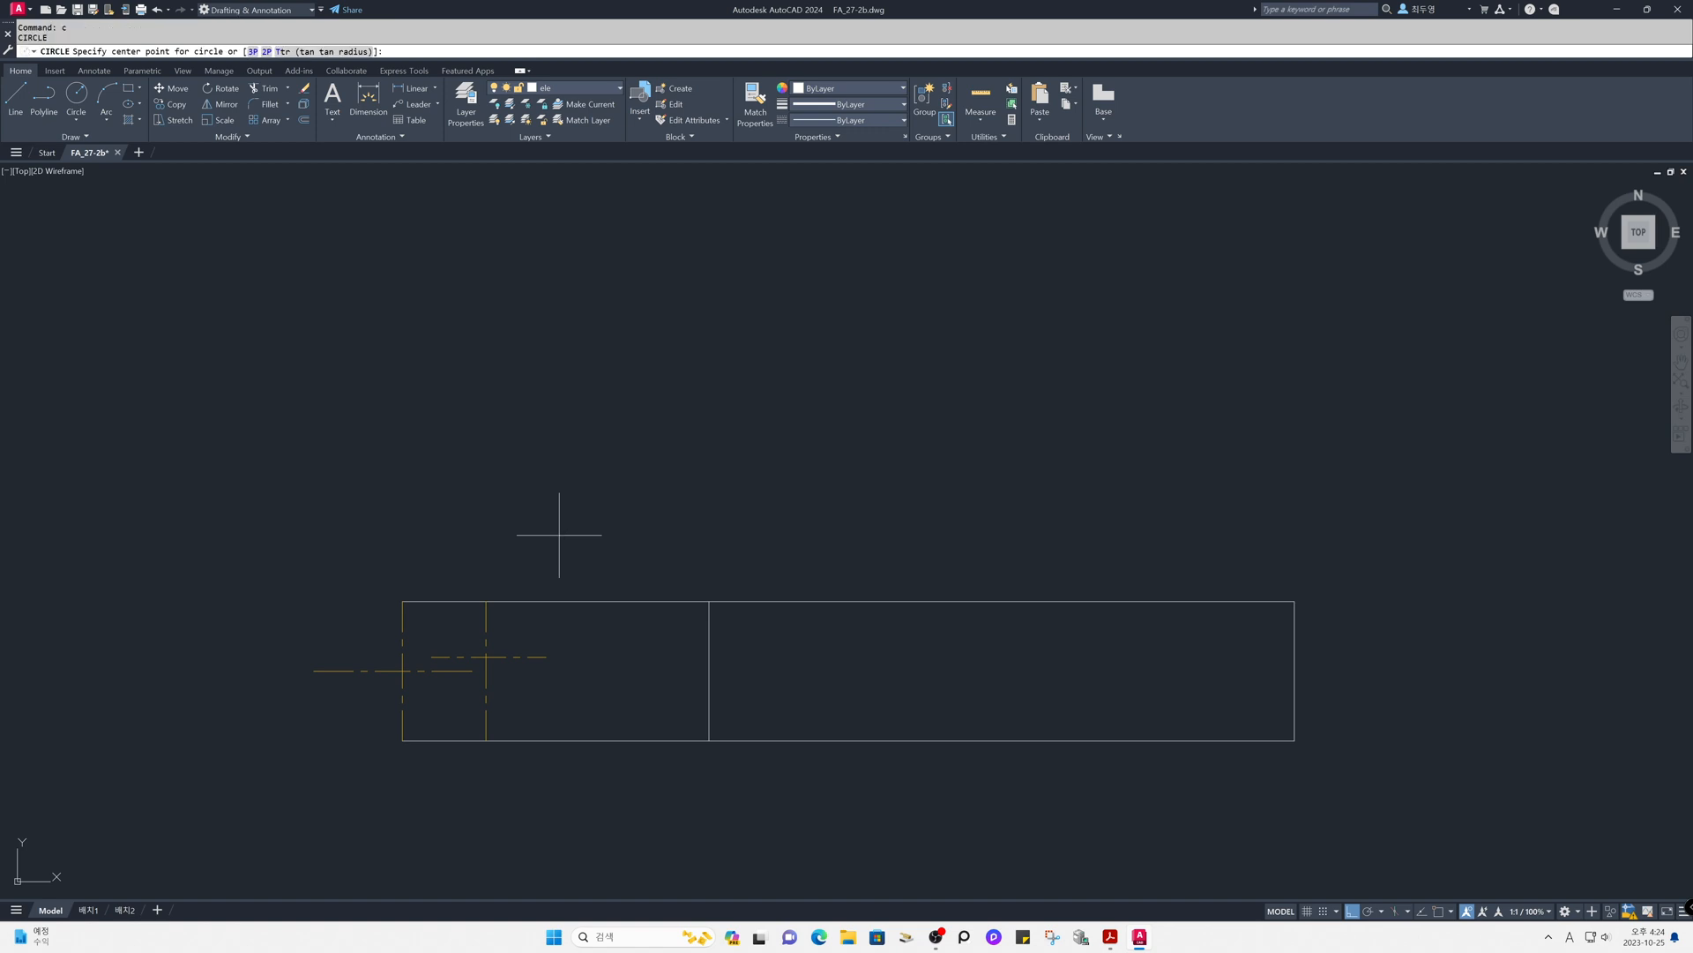
pyautogui.press('F3')
pyautogui.click(486, 657)
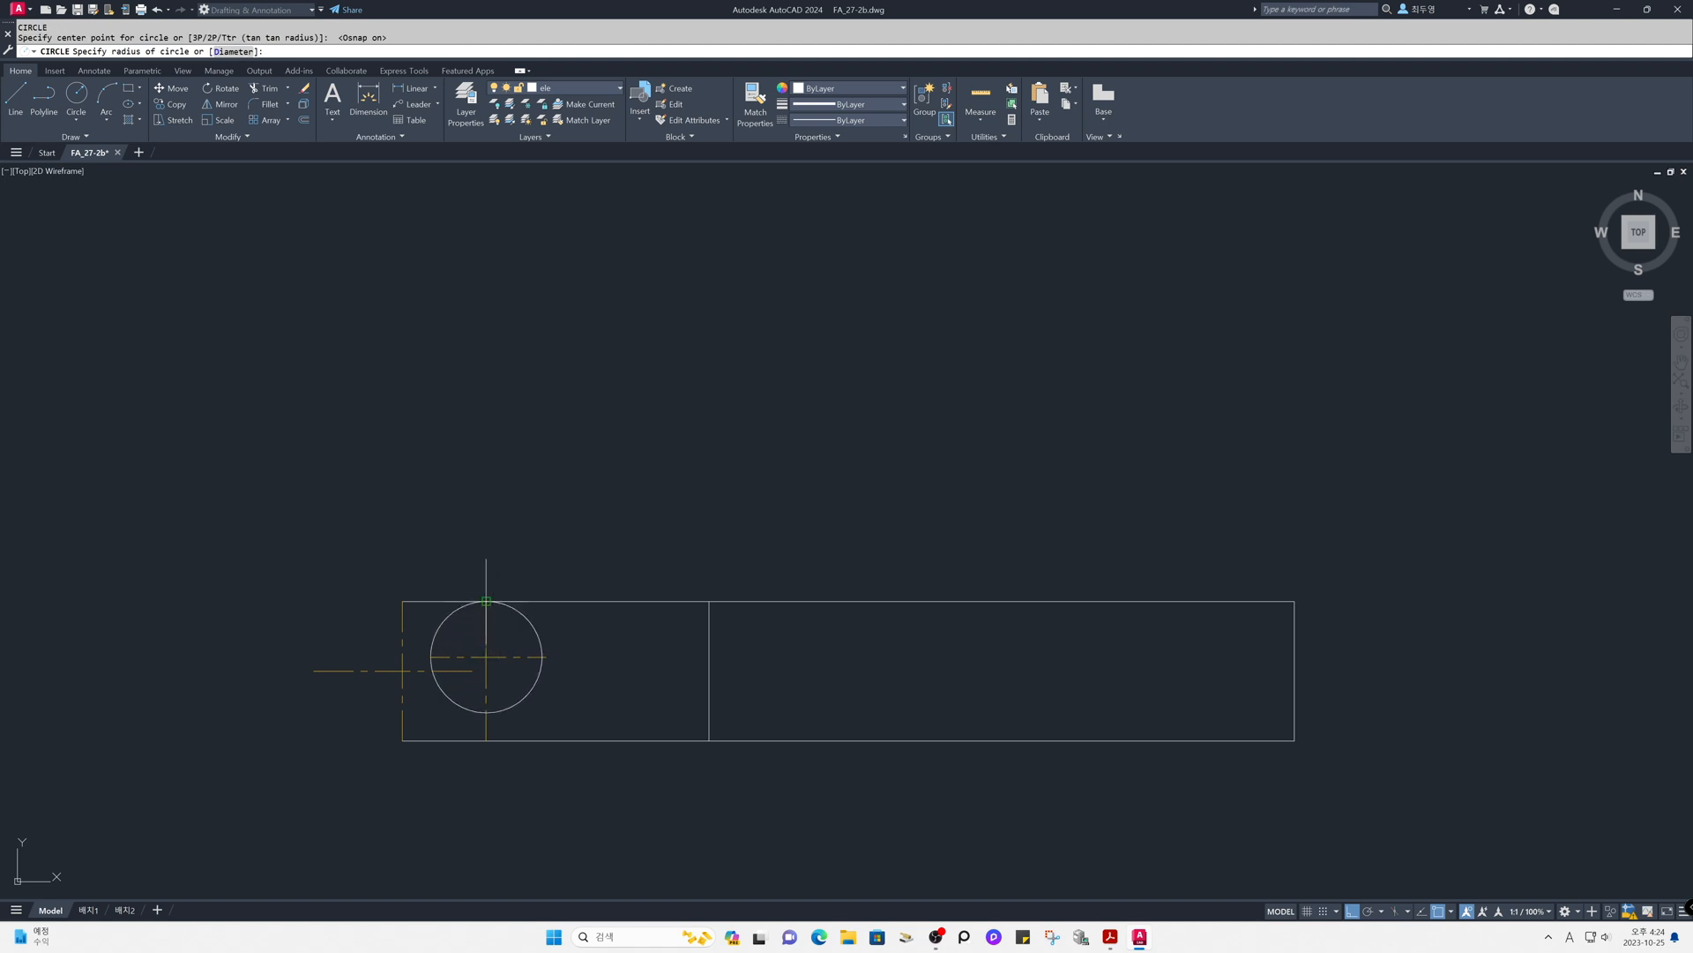
pyautogui.click(486, 601)
# - Draw a circle centred on the left edge's midpoint with its radius reaching the rectangle's upper-left corner
pyautogui.press('Return')
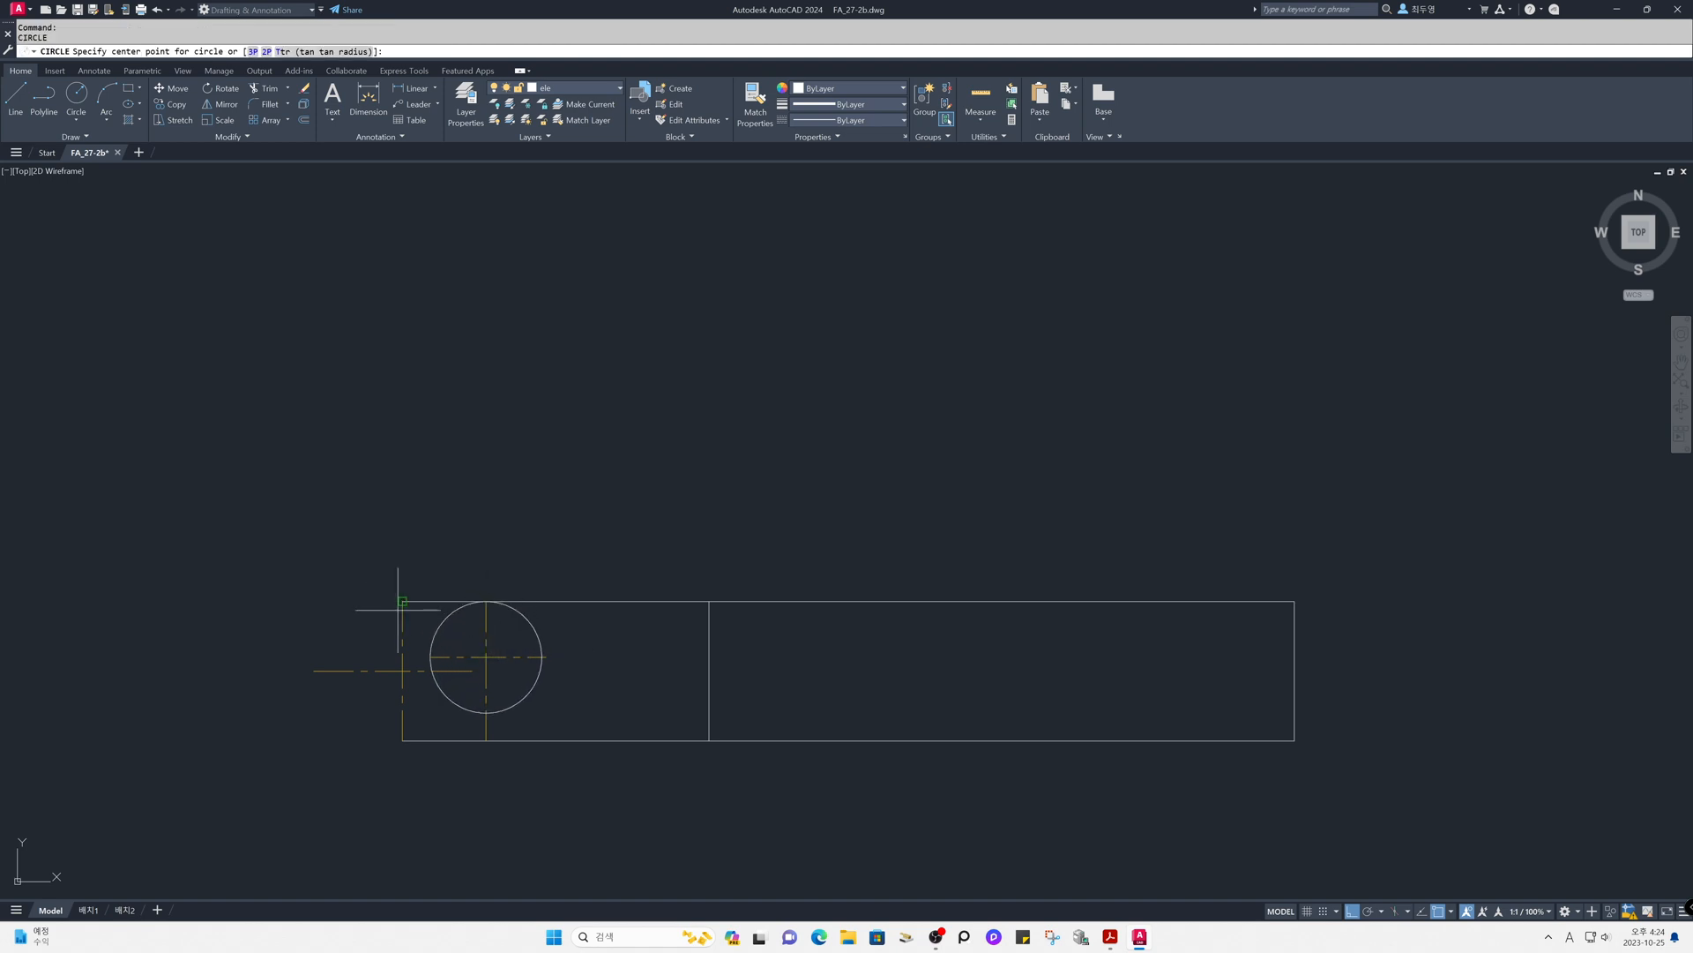
pyautogui.click(402, 670)
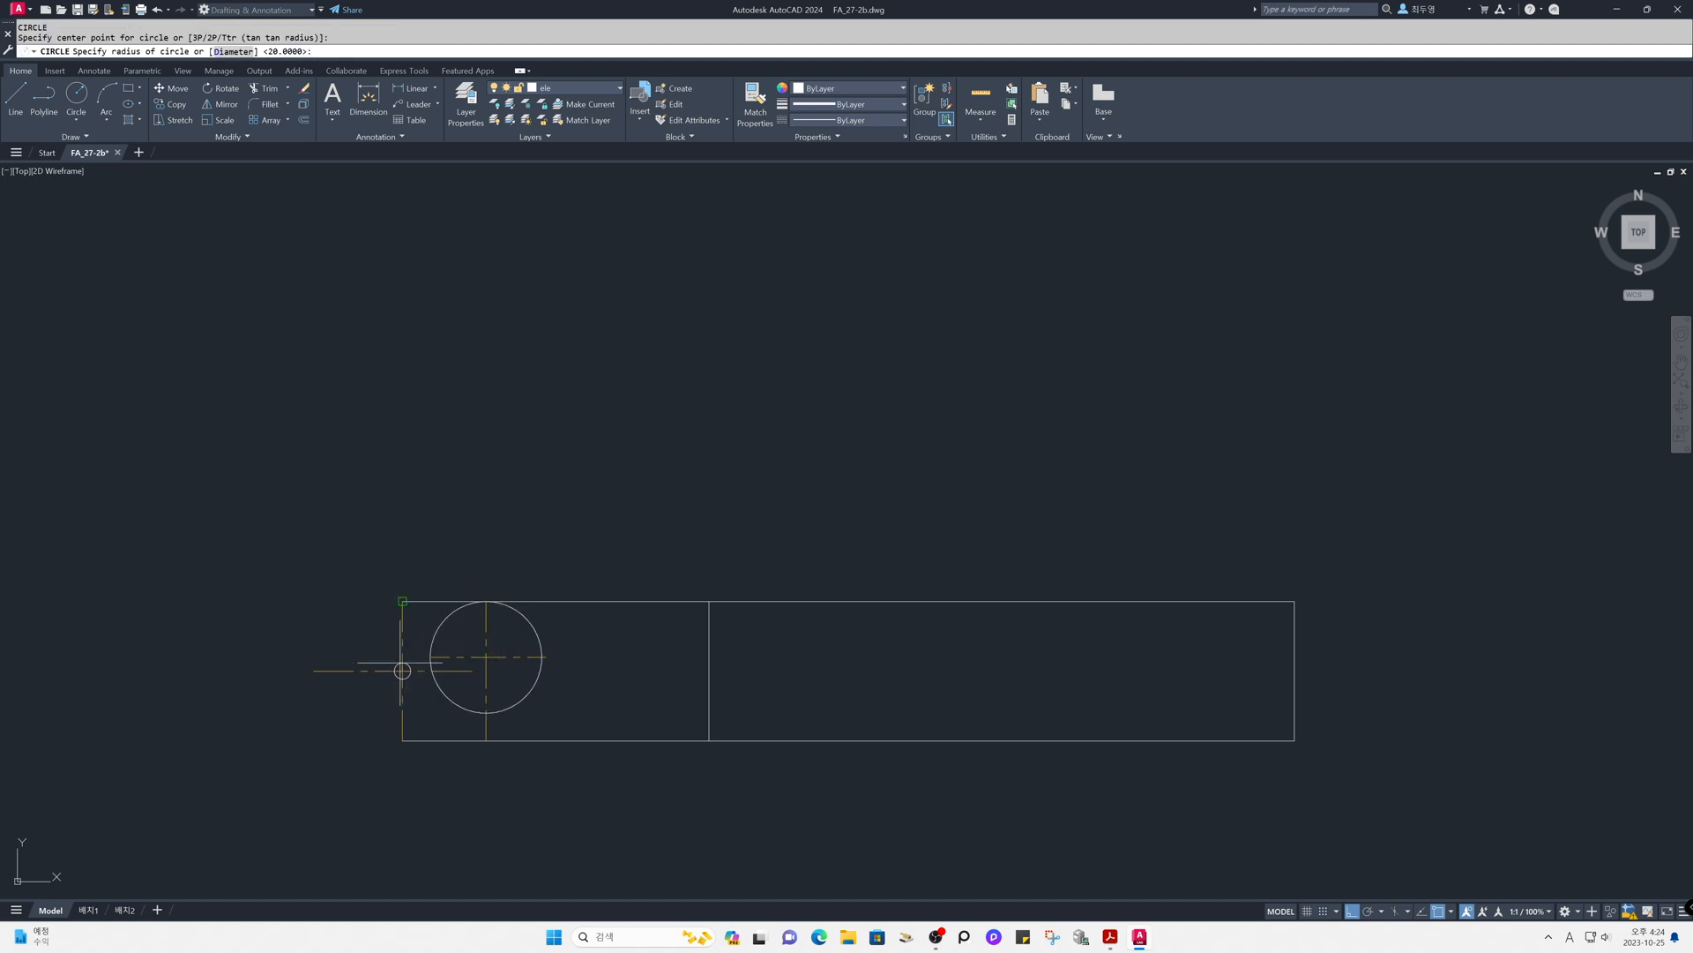
pyautogui.click(403, 601)
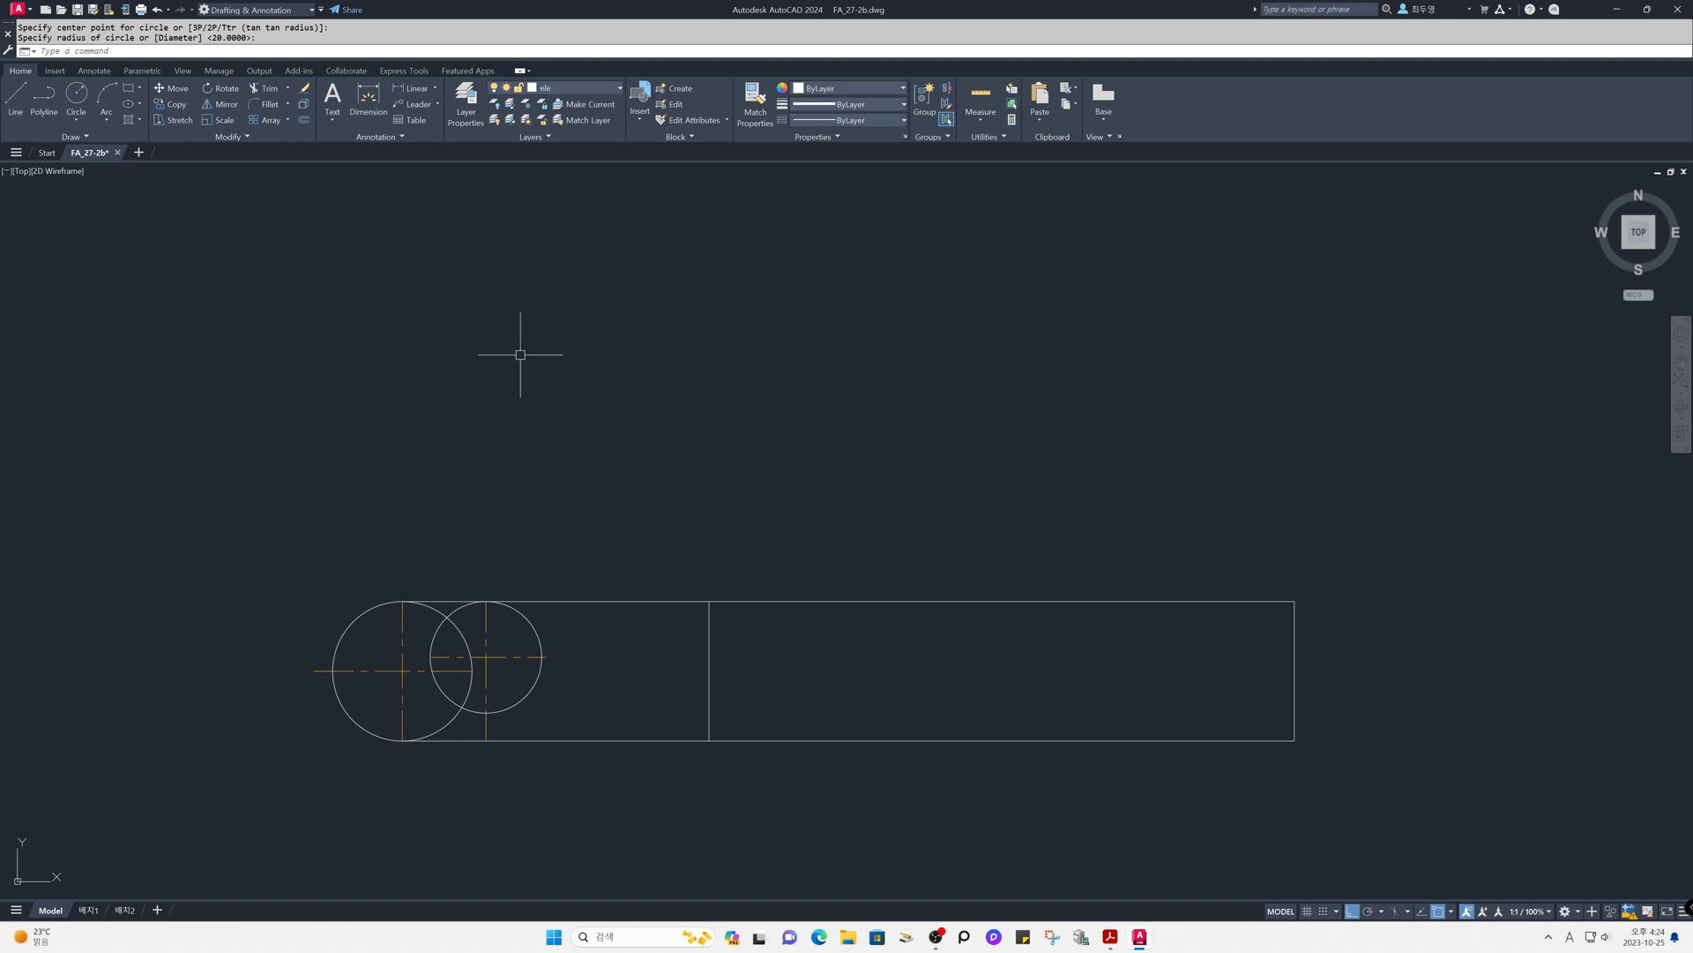
# - Freeze the cen layer and offset the rectangle's top edge 25 units downward
pyautogui.click(602, 89)
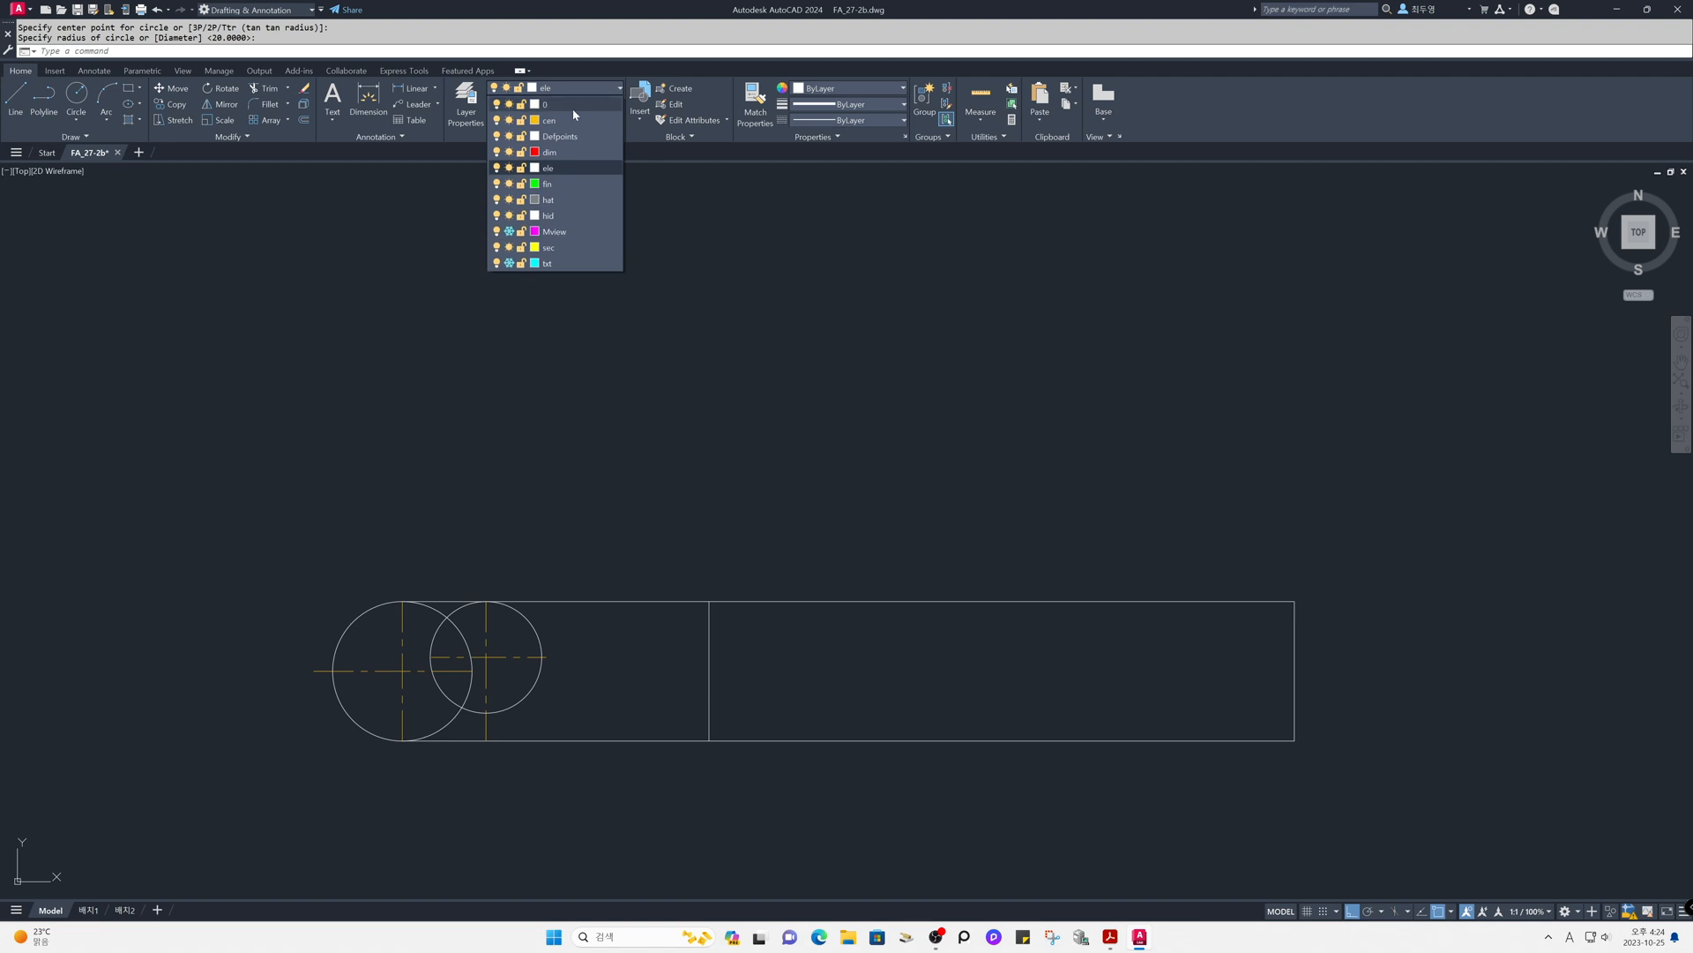
pyautogui.click(509, 121)
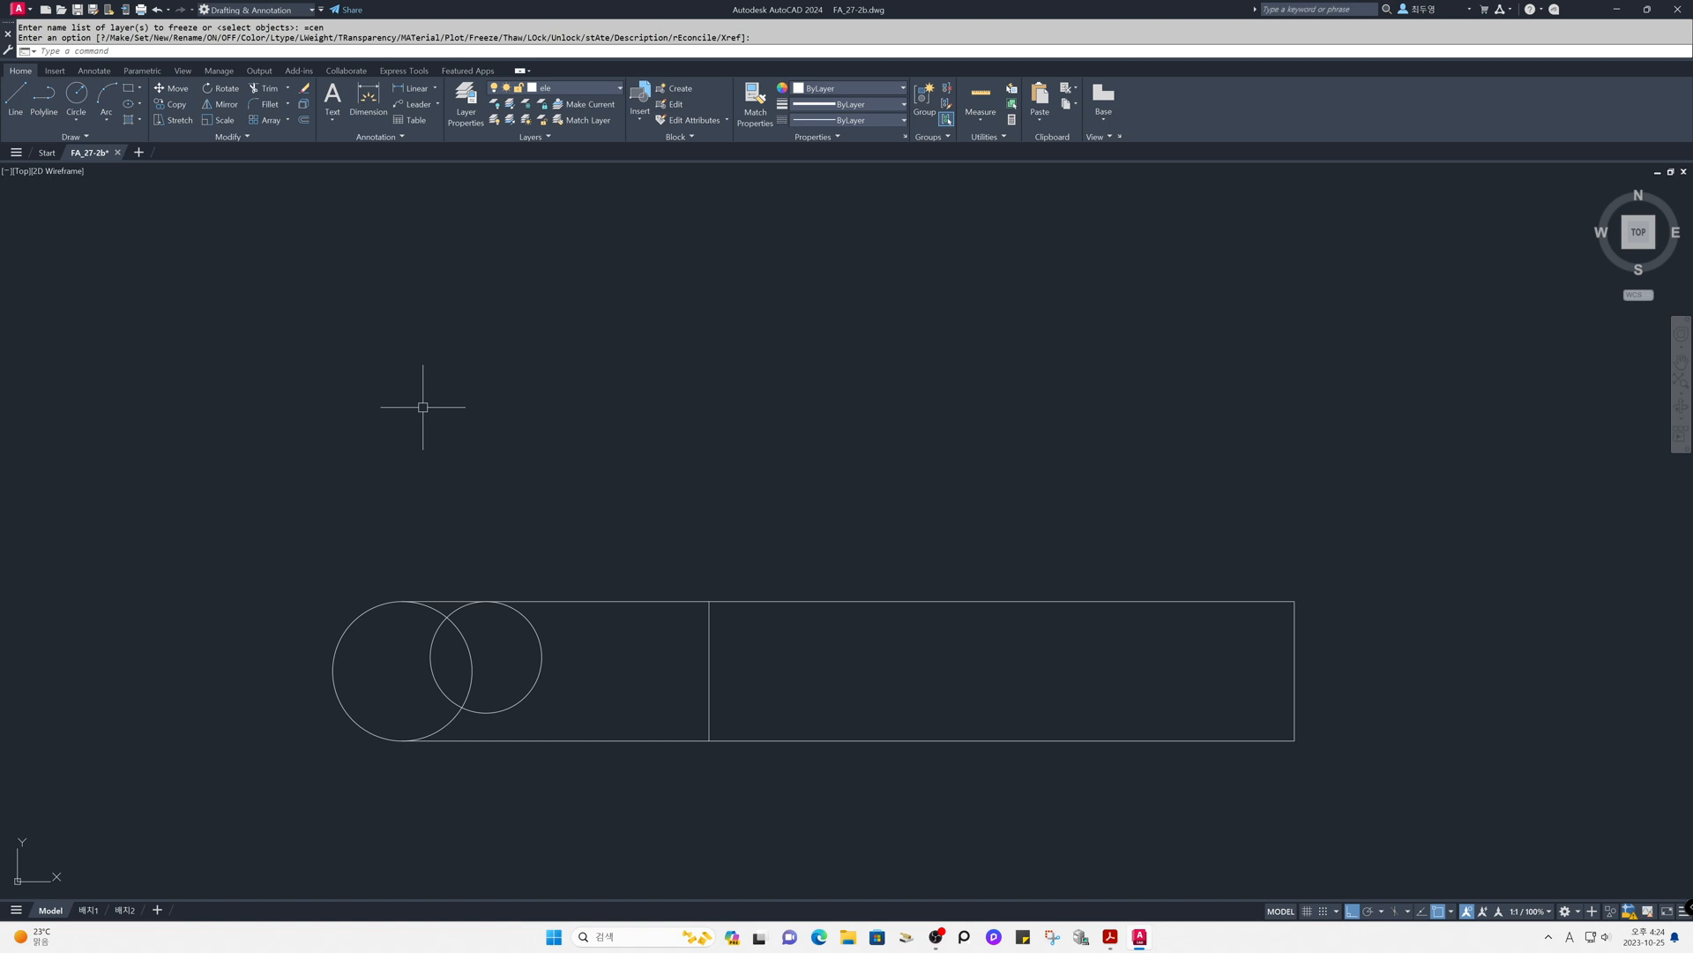
pyautogui.write('o')
pyautogui.press('Return')
pyautogui.write('25')
pyautogui.press('Return')
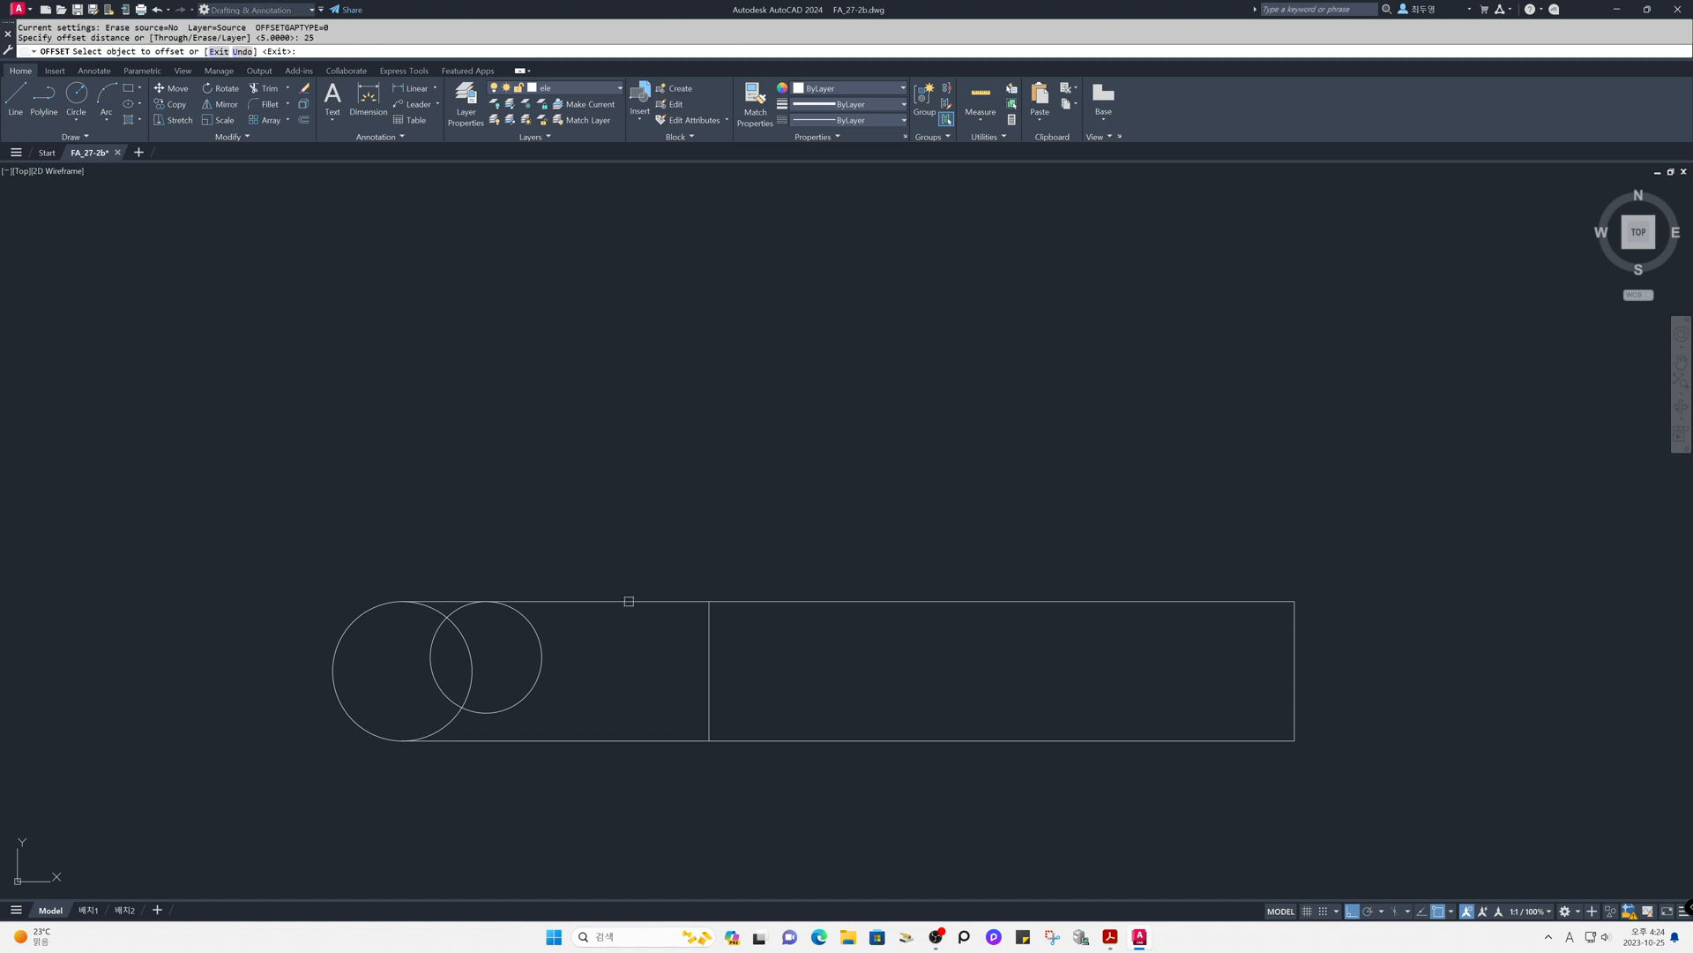
pyautogui.click(629, 601)
pyautogui.click(634, 688)
pyautogui.press('Return')
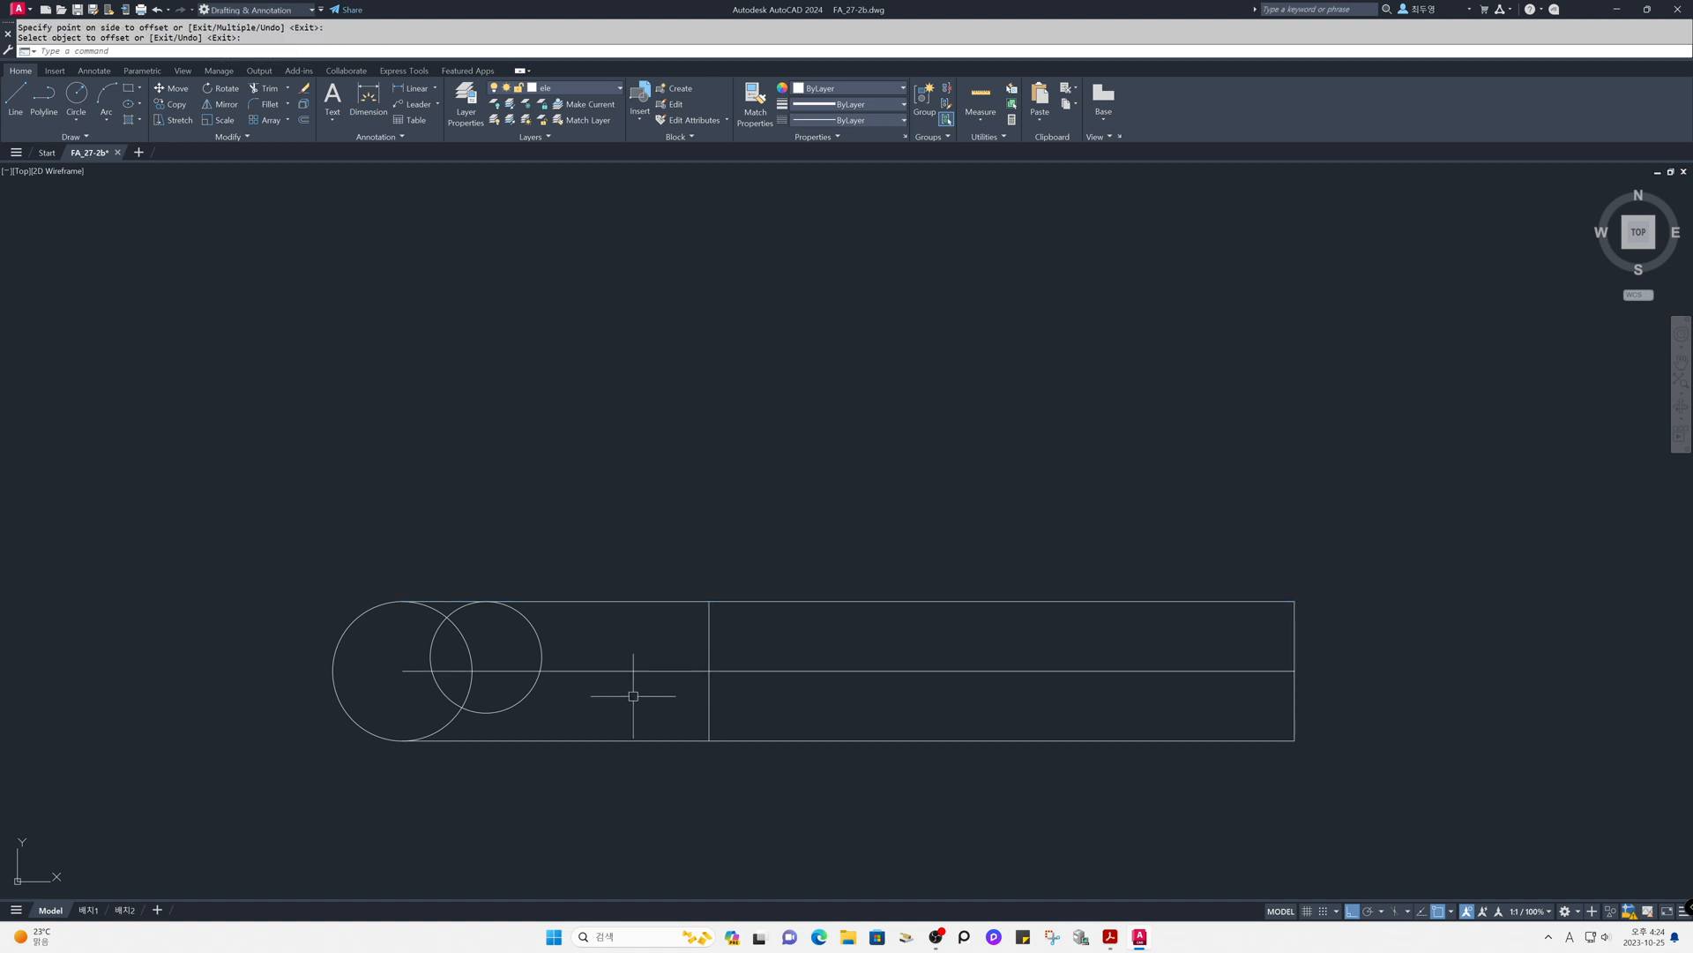
# - Erase the rectangle's bottom horizontal edge
pyautogui.write('e')
pyautogui.press('Return')
pyautogui.click(632, 742)
pyautogui.press('Return')
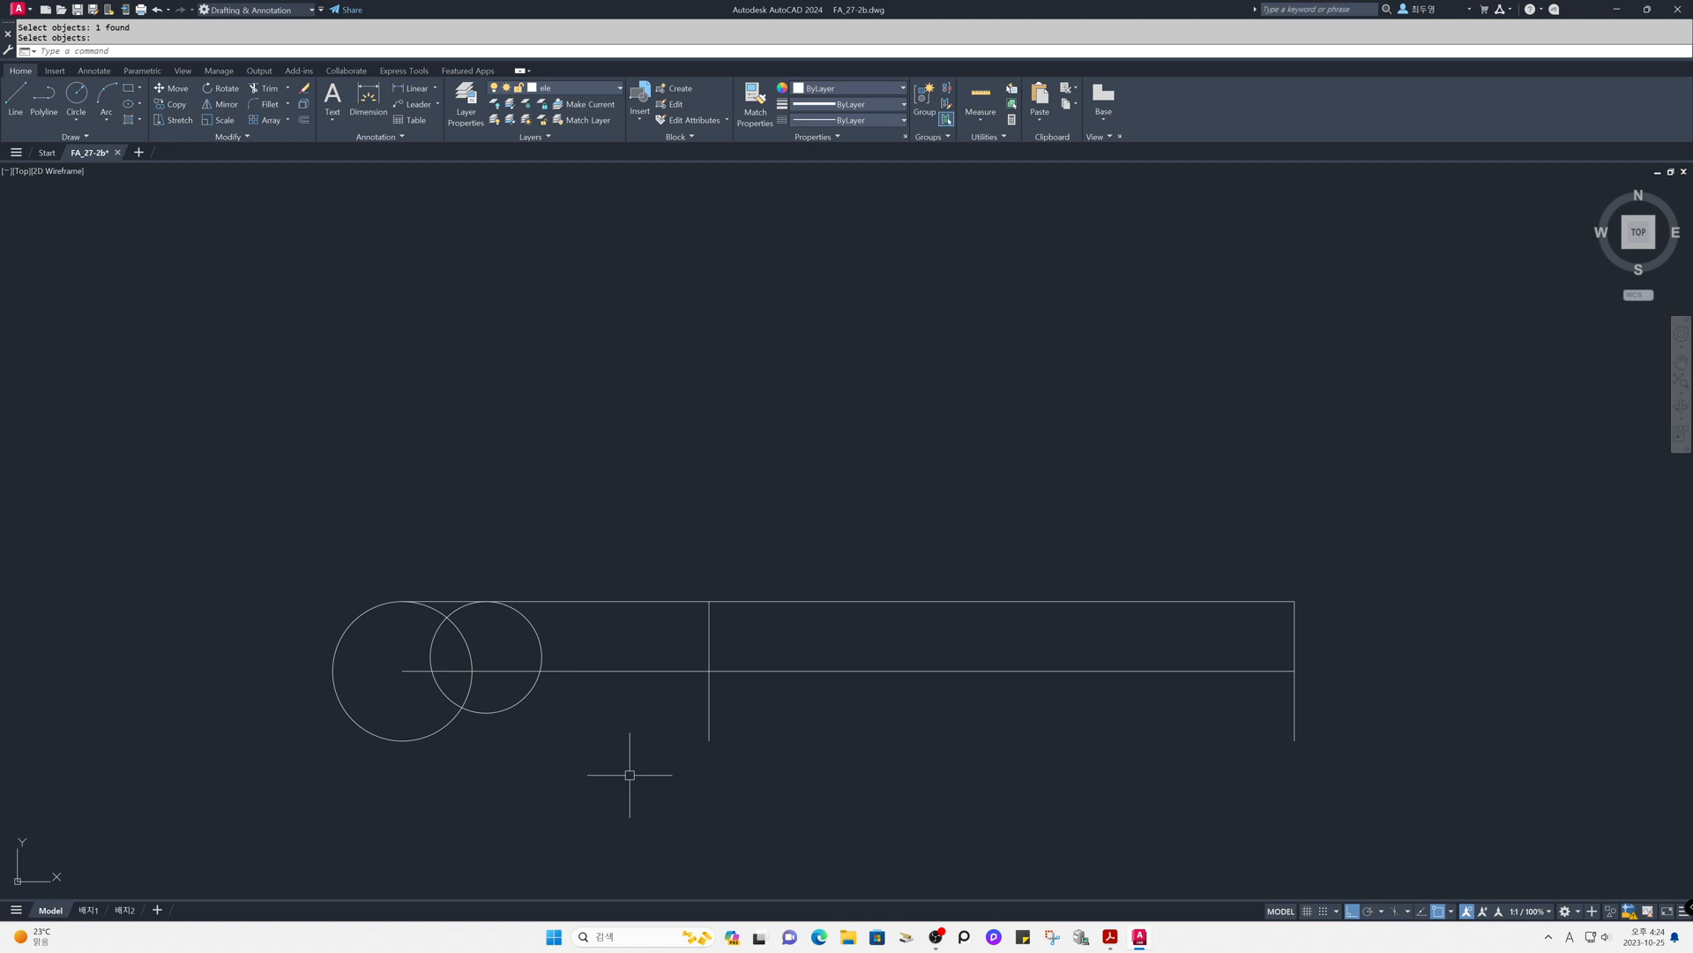
# - Draw a tan-tan-radius circle of radius 80, tangent to the left circle's bottom and the smaller circle's lower-right side
pyautogui.write('c')
pyautogui.press('Return')
pyautogui.write('t')
pyautogui.press('Return')
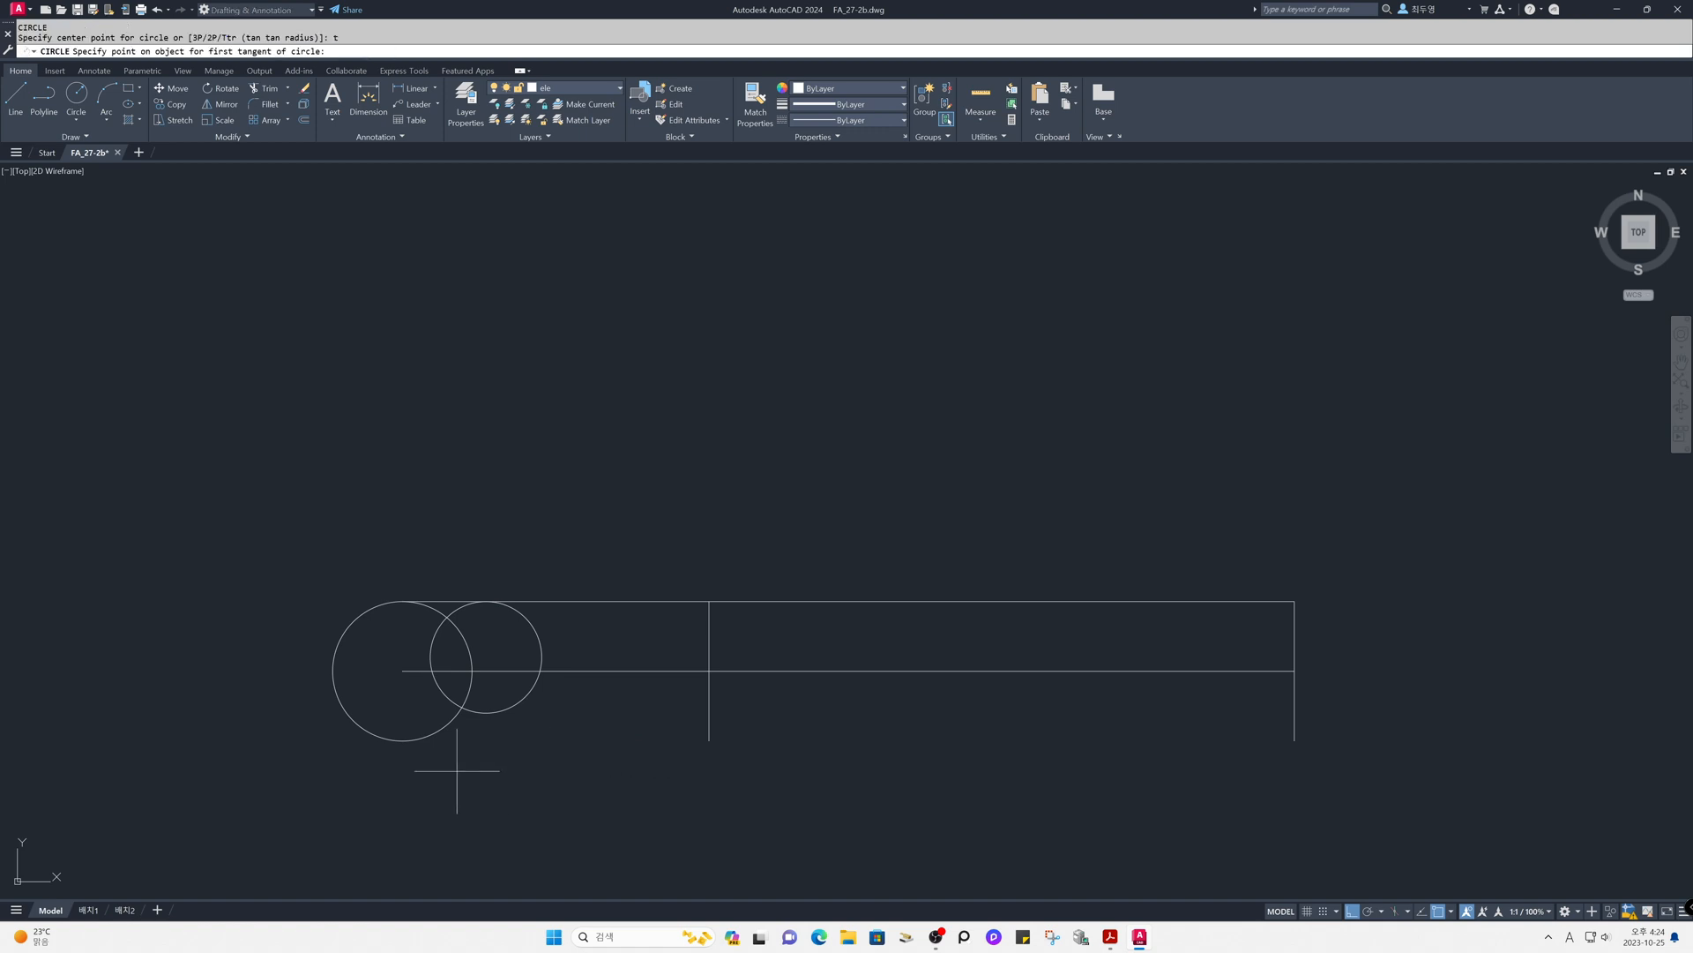
pyautogui.click(395, 741)
pyautogui.click(532, 691)
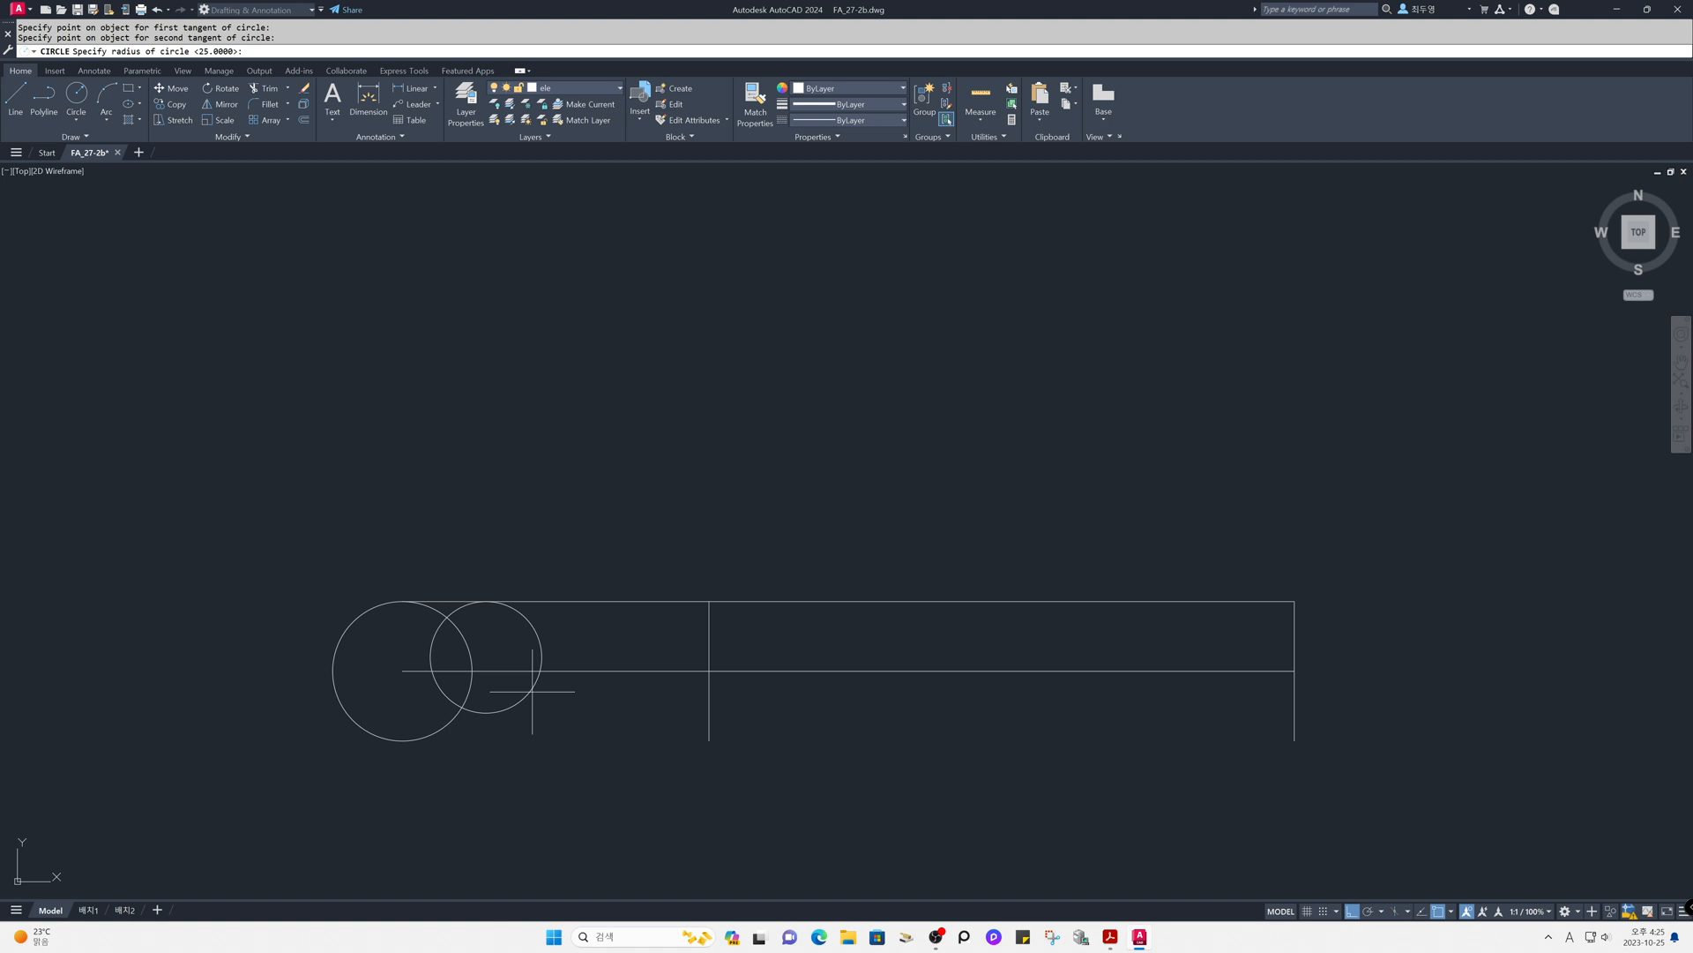
pyautogui.write('80')
pyautogui.press('Return')
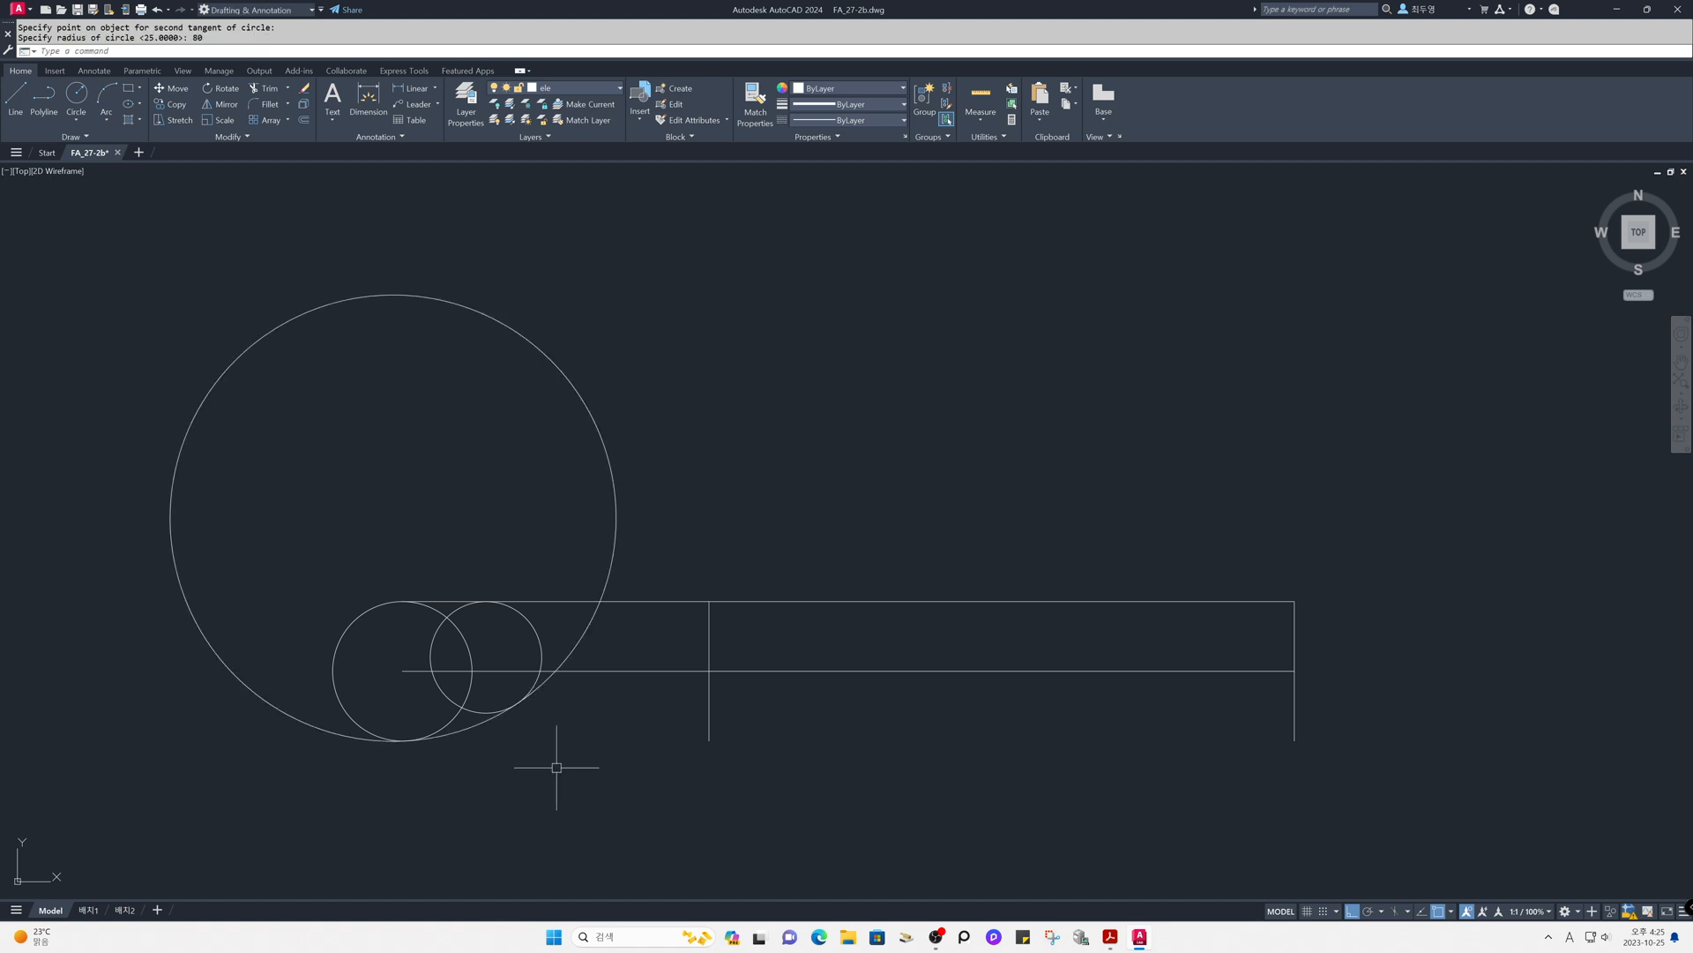
# - Trim the radius 80 circle against all edges, keeping only its lower-right arc below the top edge
pyautogui.write('tr')
pyautogui.press('Return')
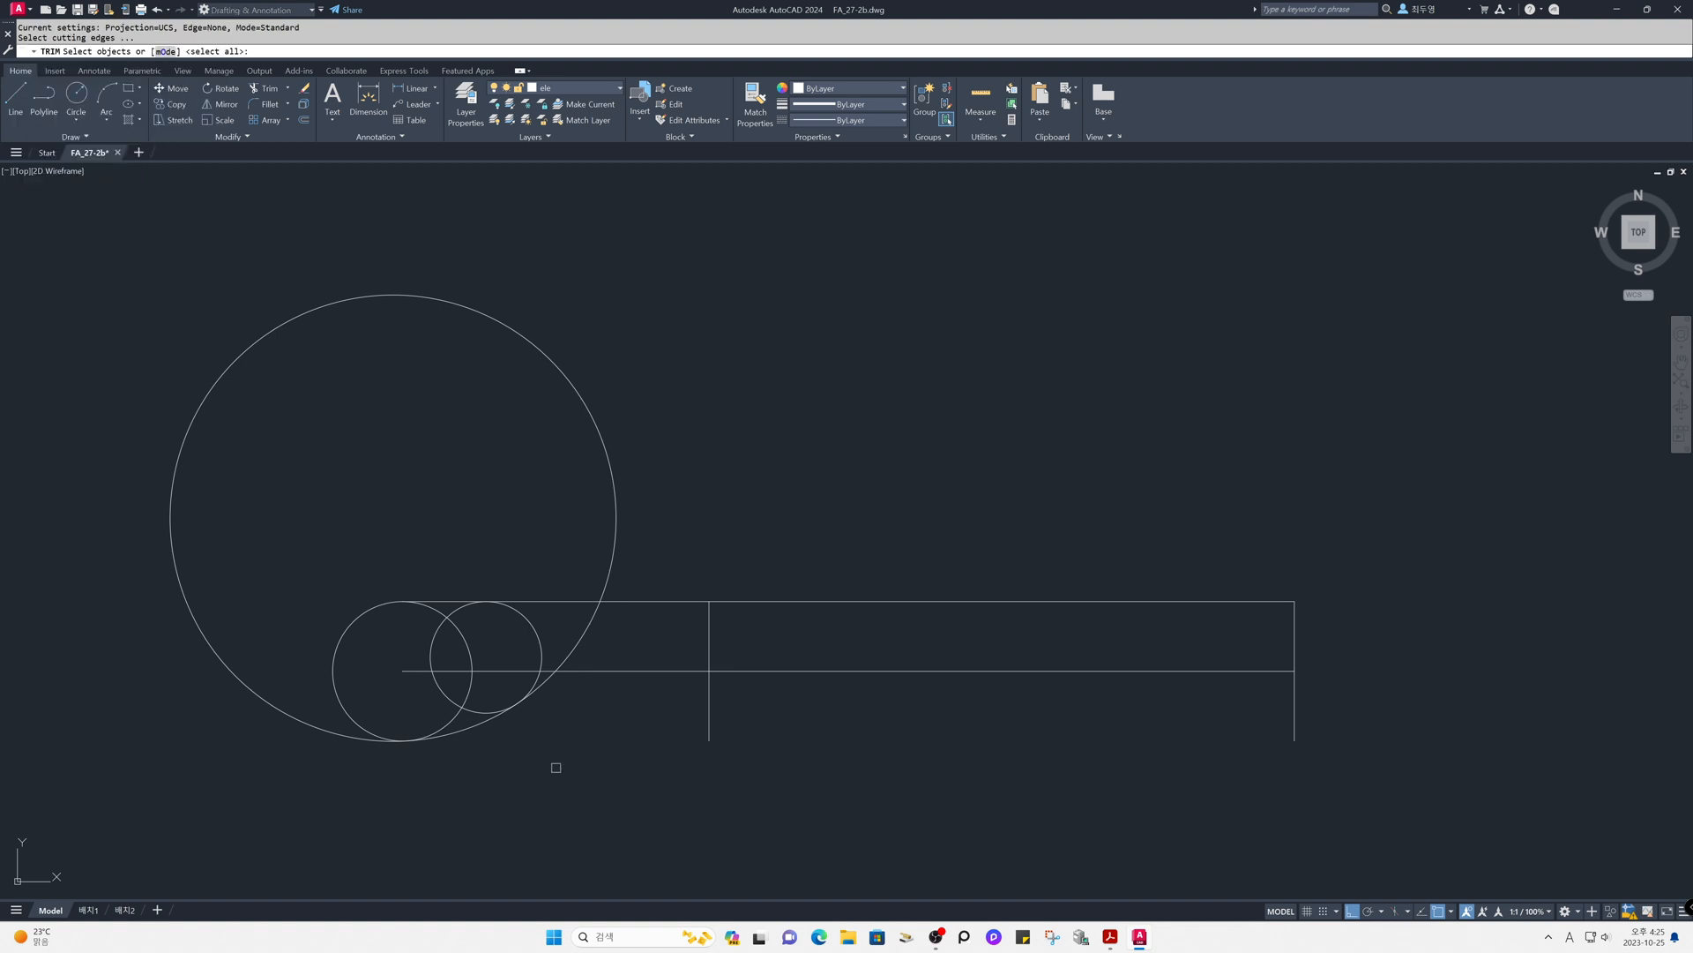
pyautogui.press('Return')
pyautogui.click(322, 732)
pyautogui.press('Return')
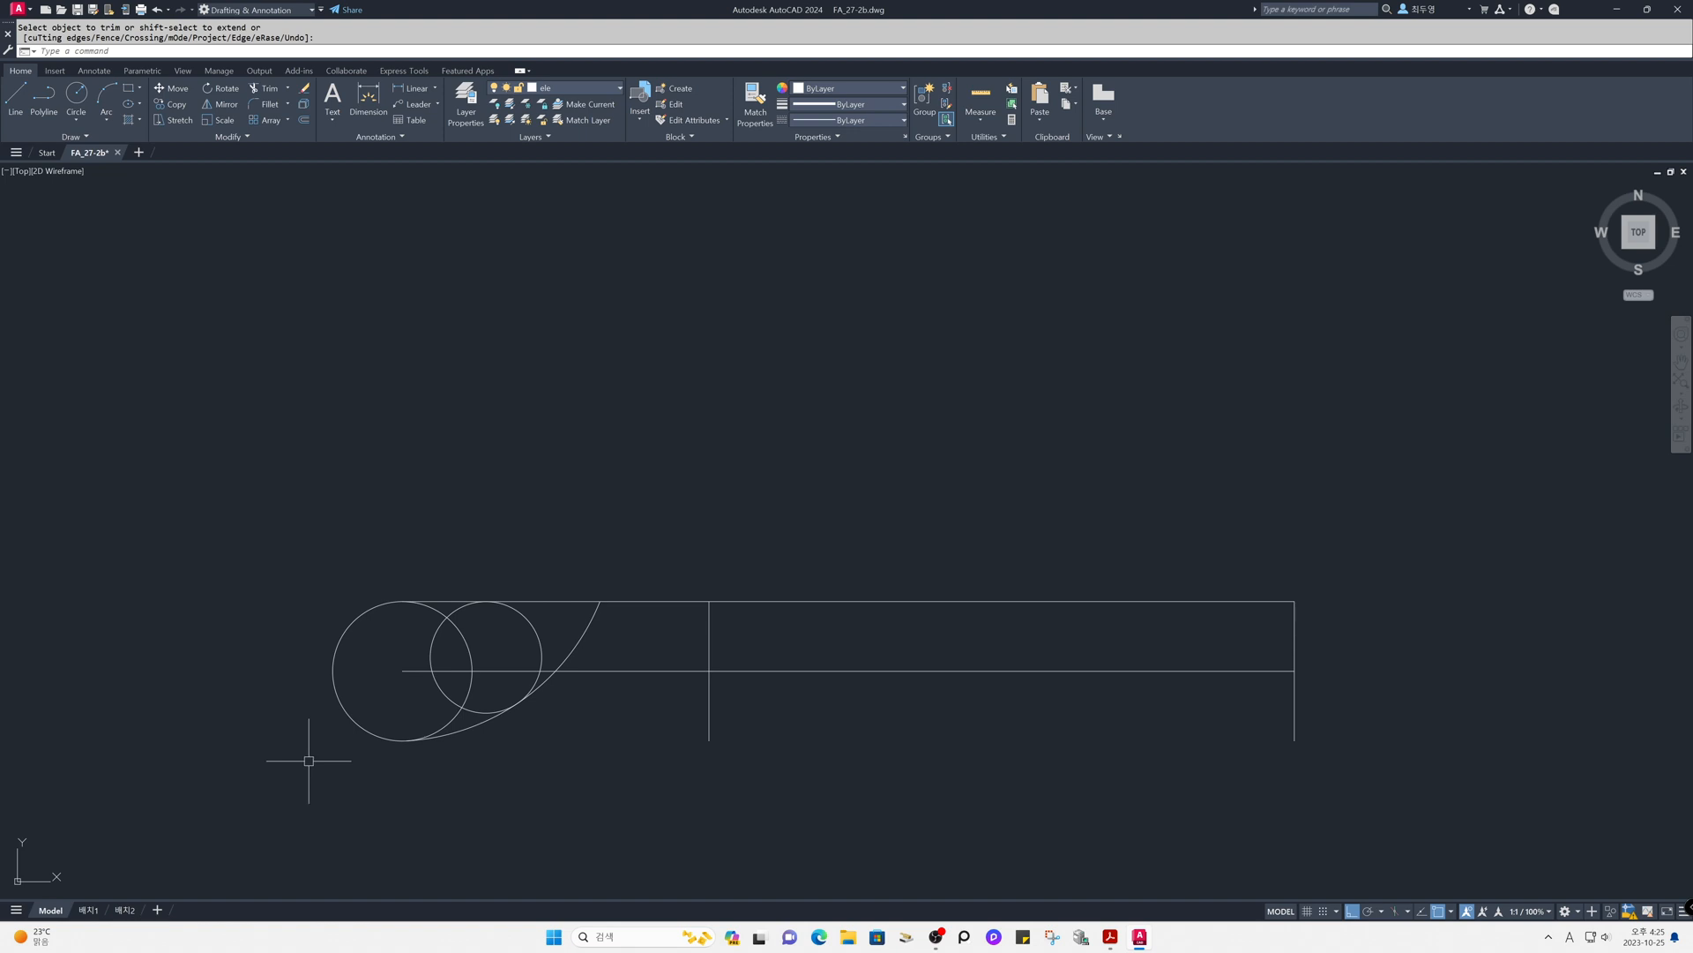
# - In multiple mode, fillet the radius 80 arc and the middle horizontal line with radius 30
pyautogui.write('f')
pyautogui.press('Return')
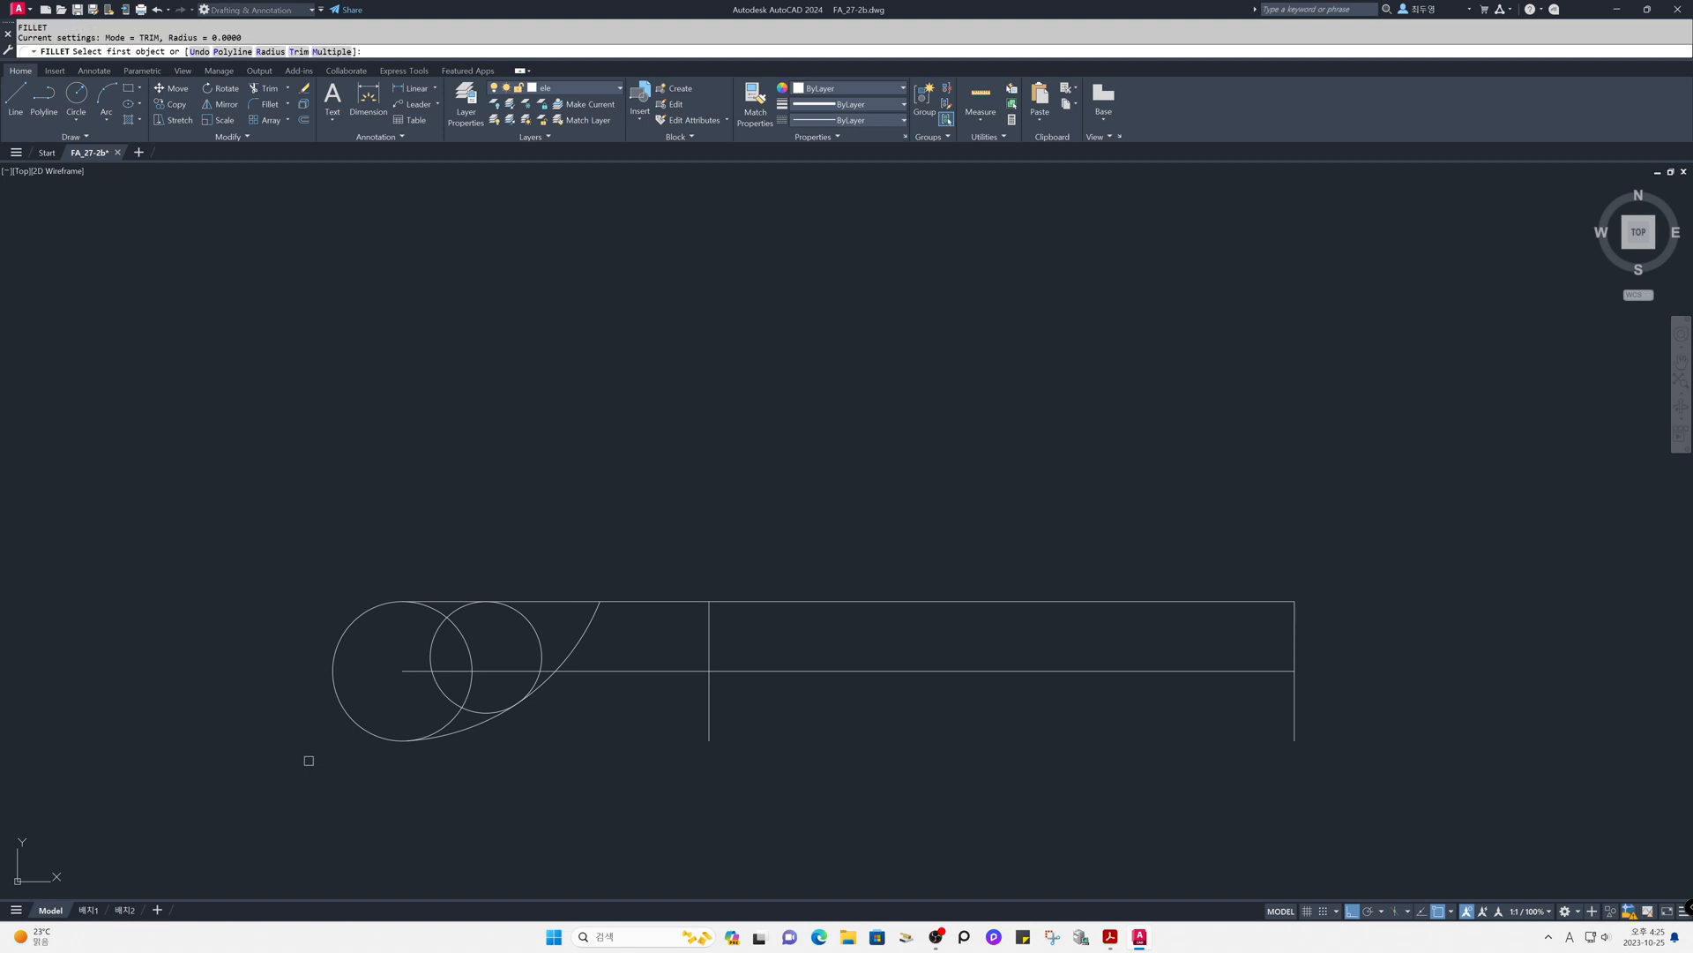
pyautogui.write('m')
pyautogui.press('Return')
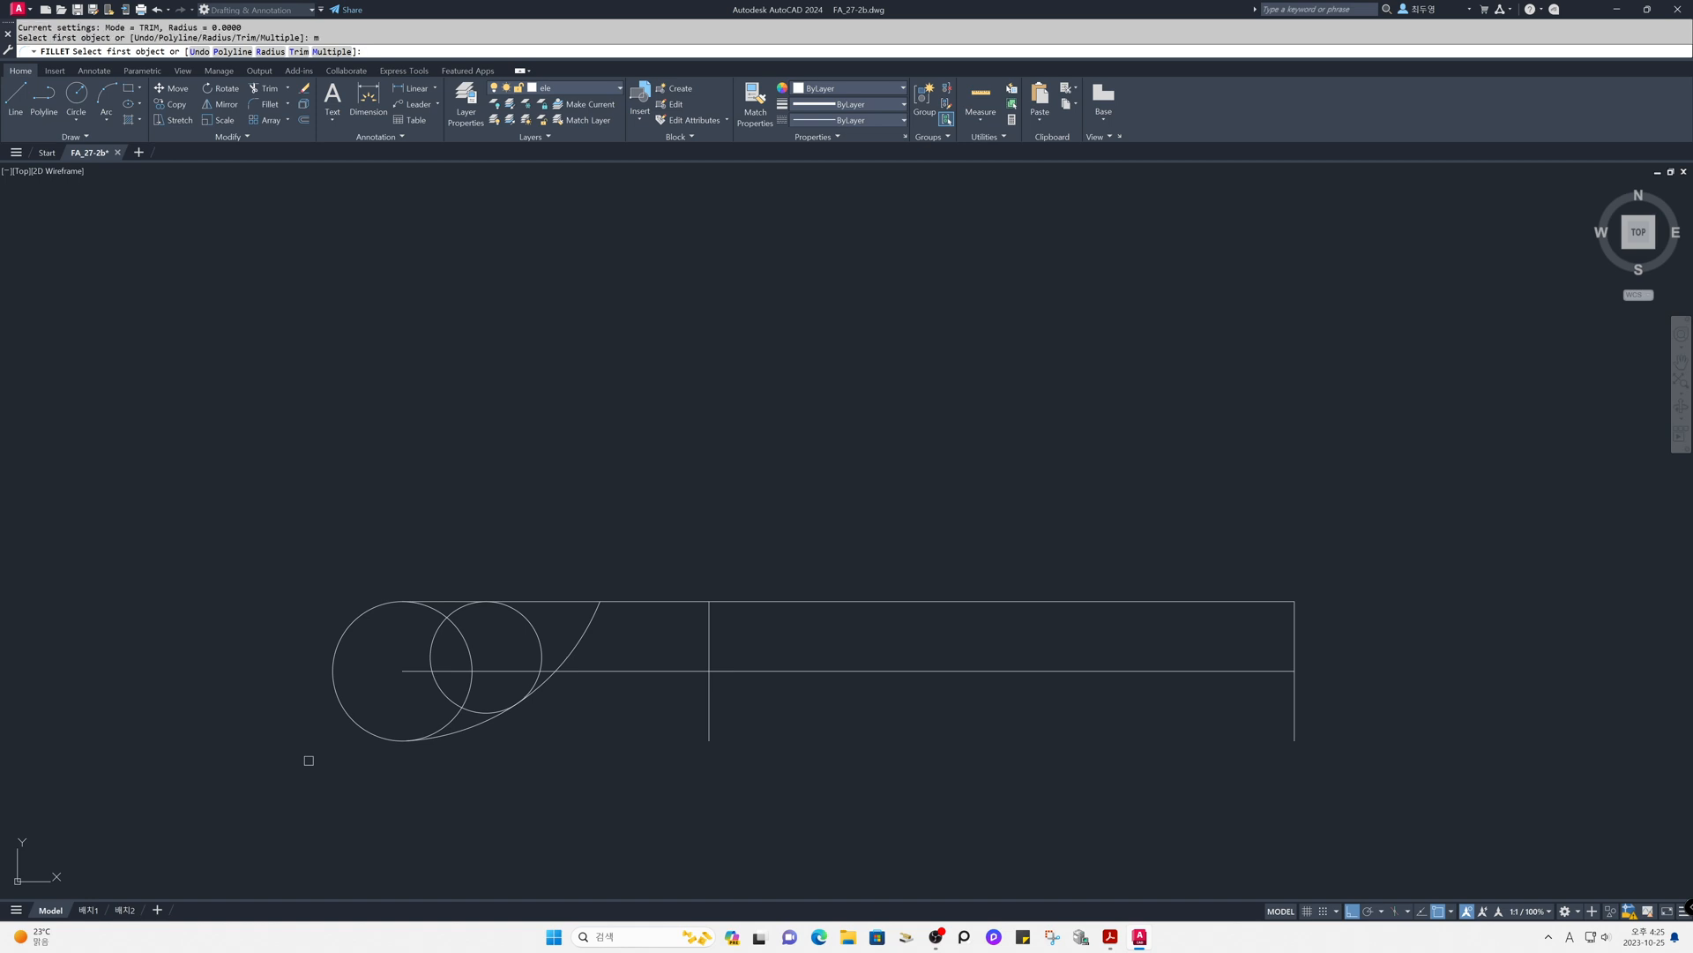
pyautogui.write('r')
pyautogui.press('Return')
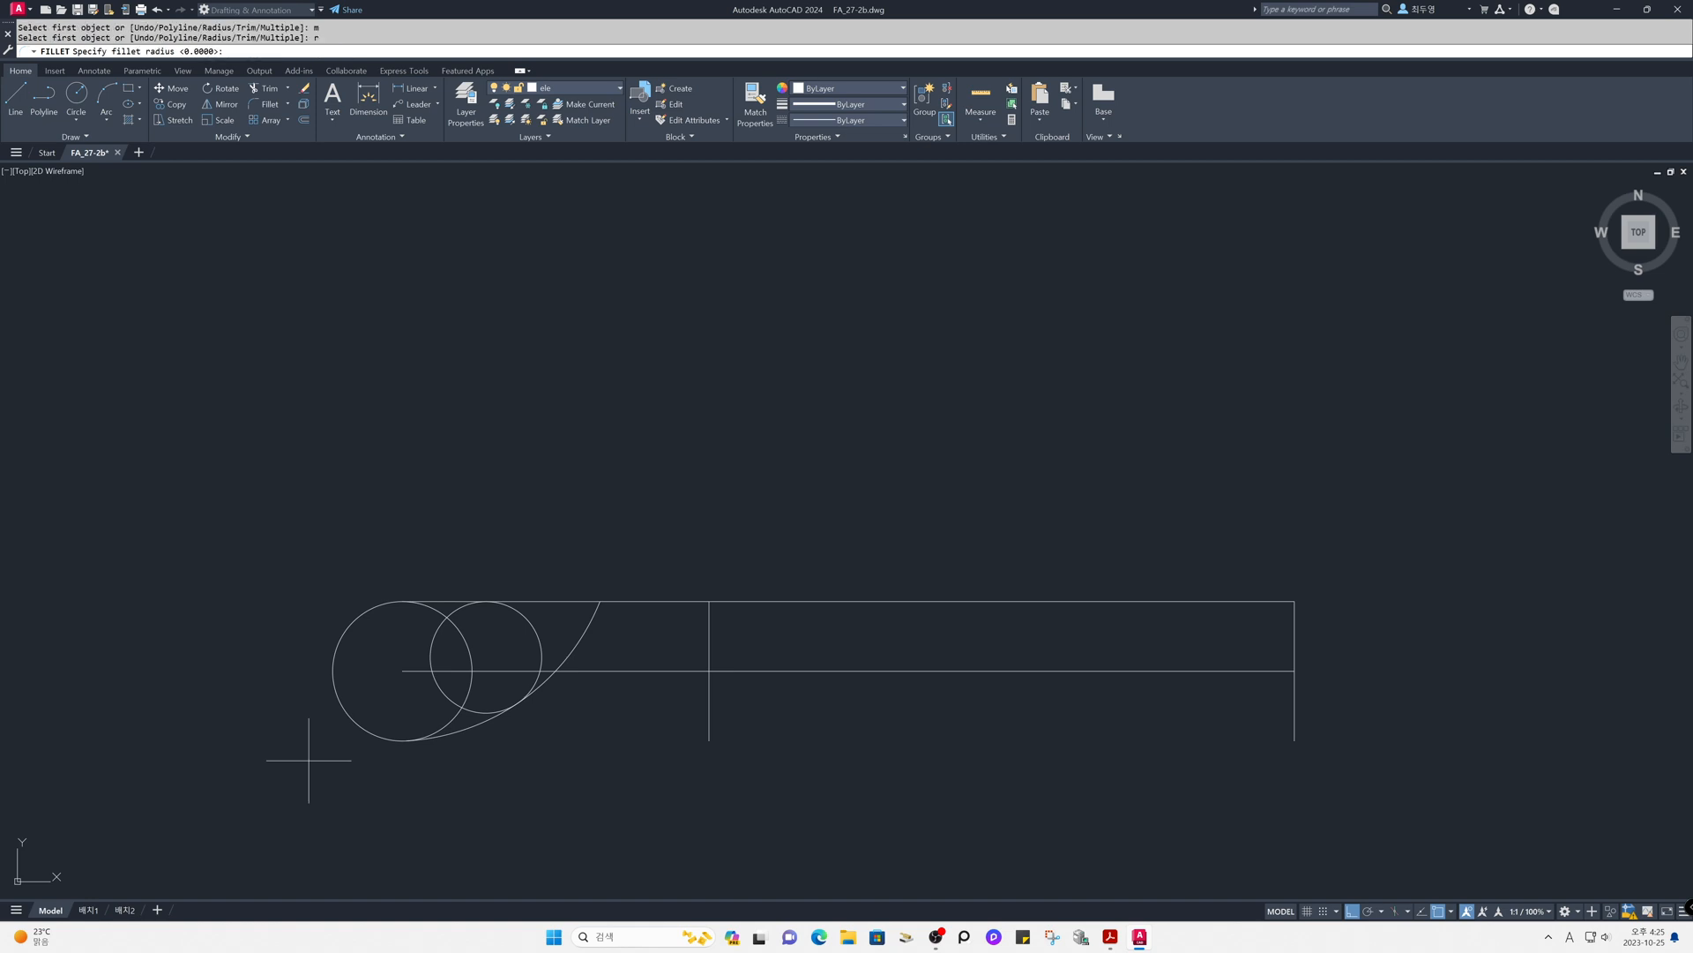
pyautogui.write('30')
pyautogui.press('Return')
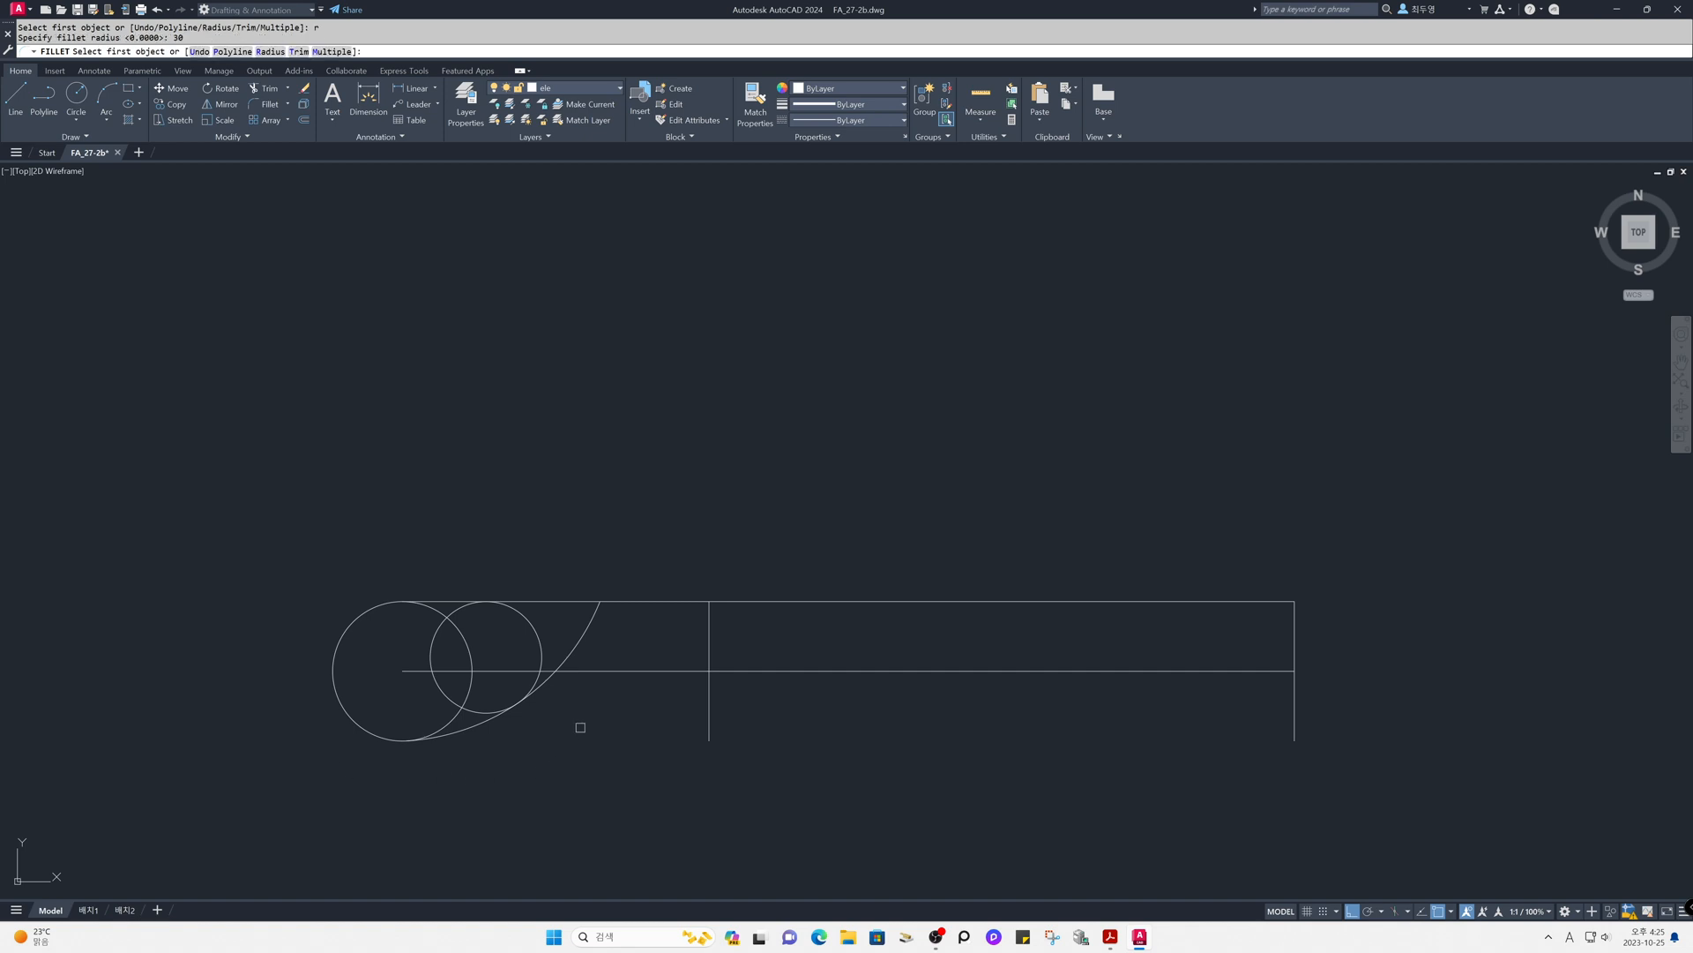
pyautogui.click(551, 682)
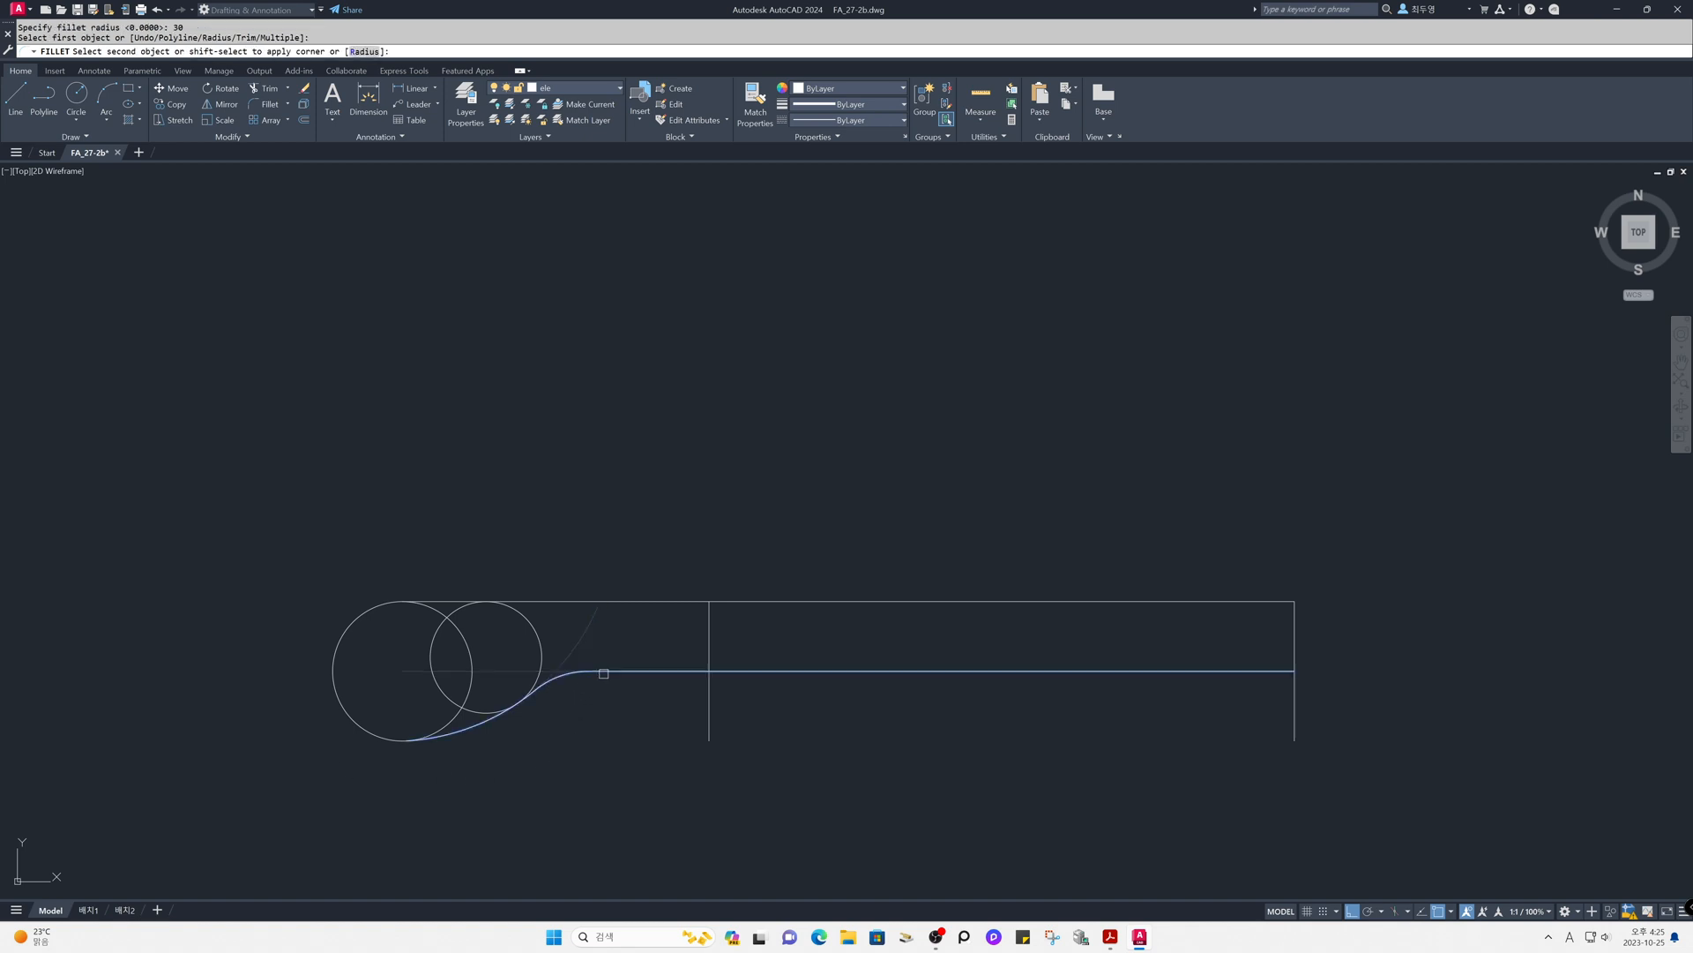
pyautogui.click(591, 677)
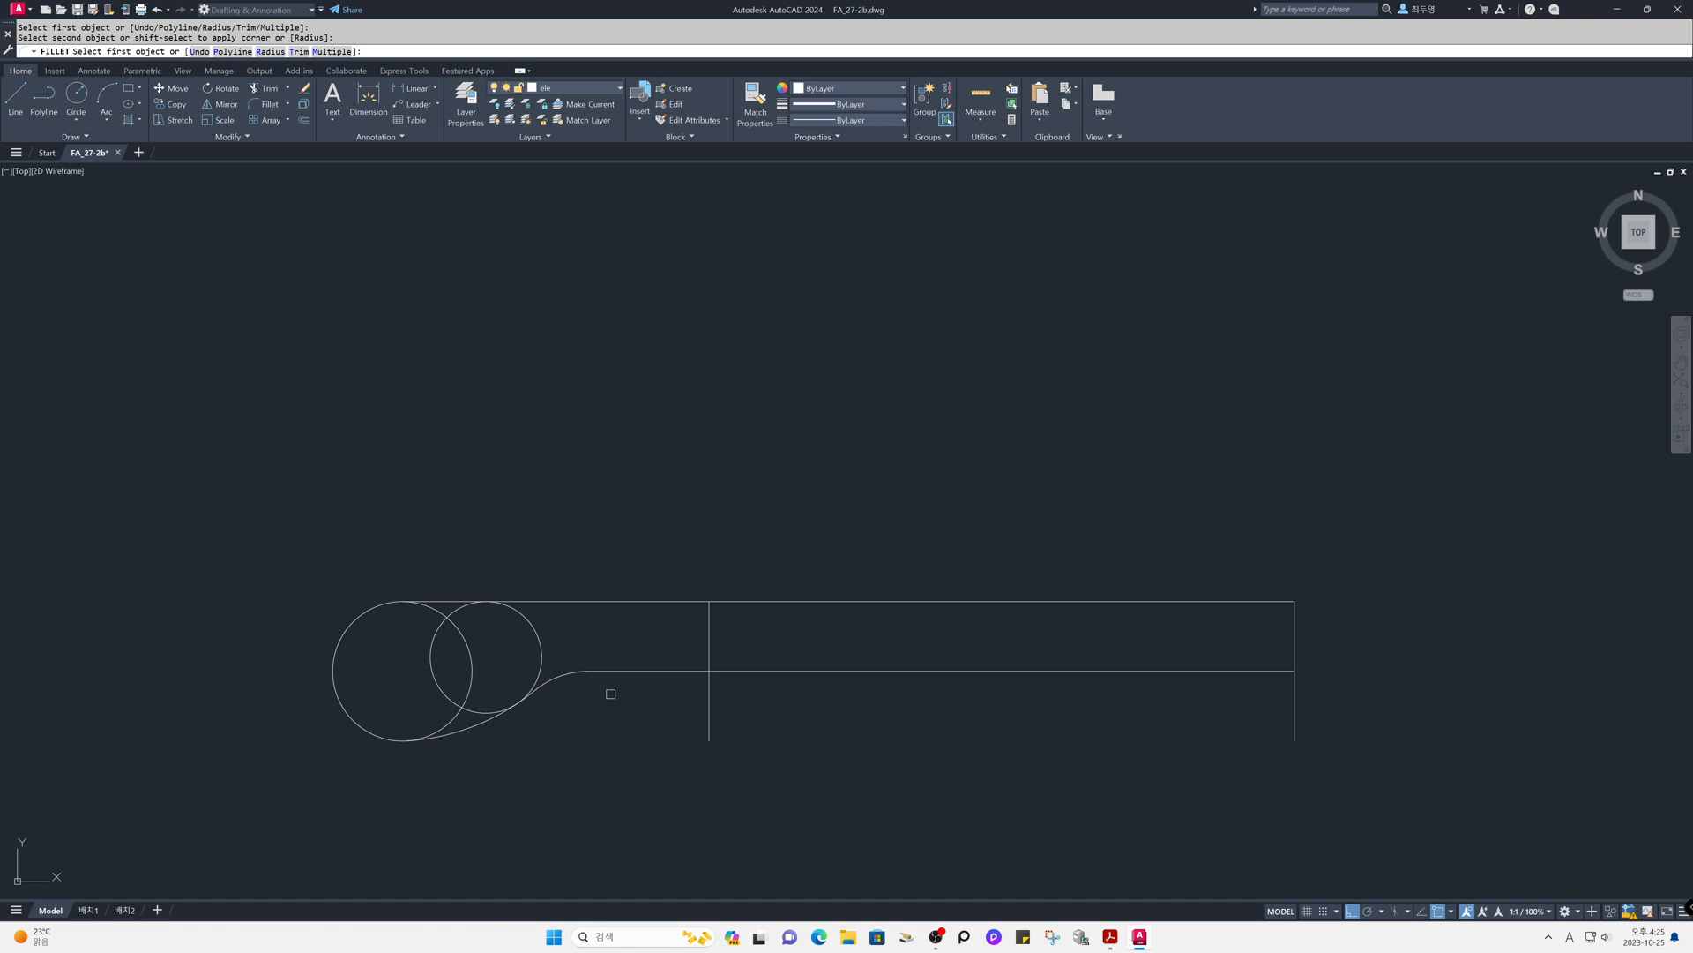
# - Fillet the lower and upper corners at the handle's right vertical edge with radius 5
pyautogui.write('r')
pyautogui.press('Return')
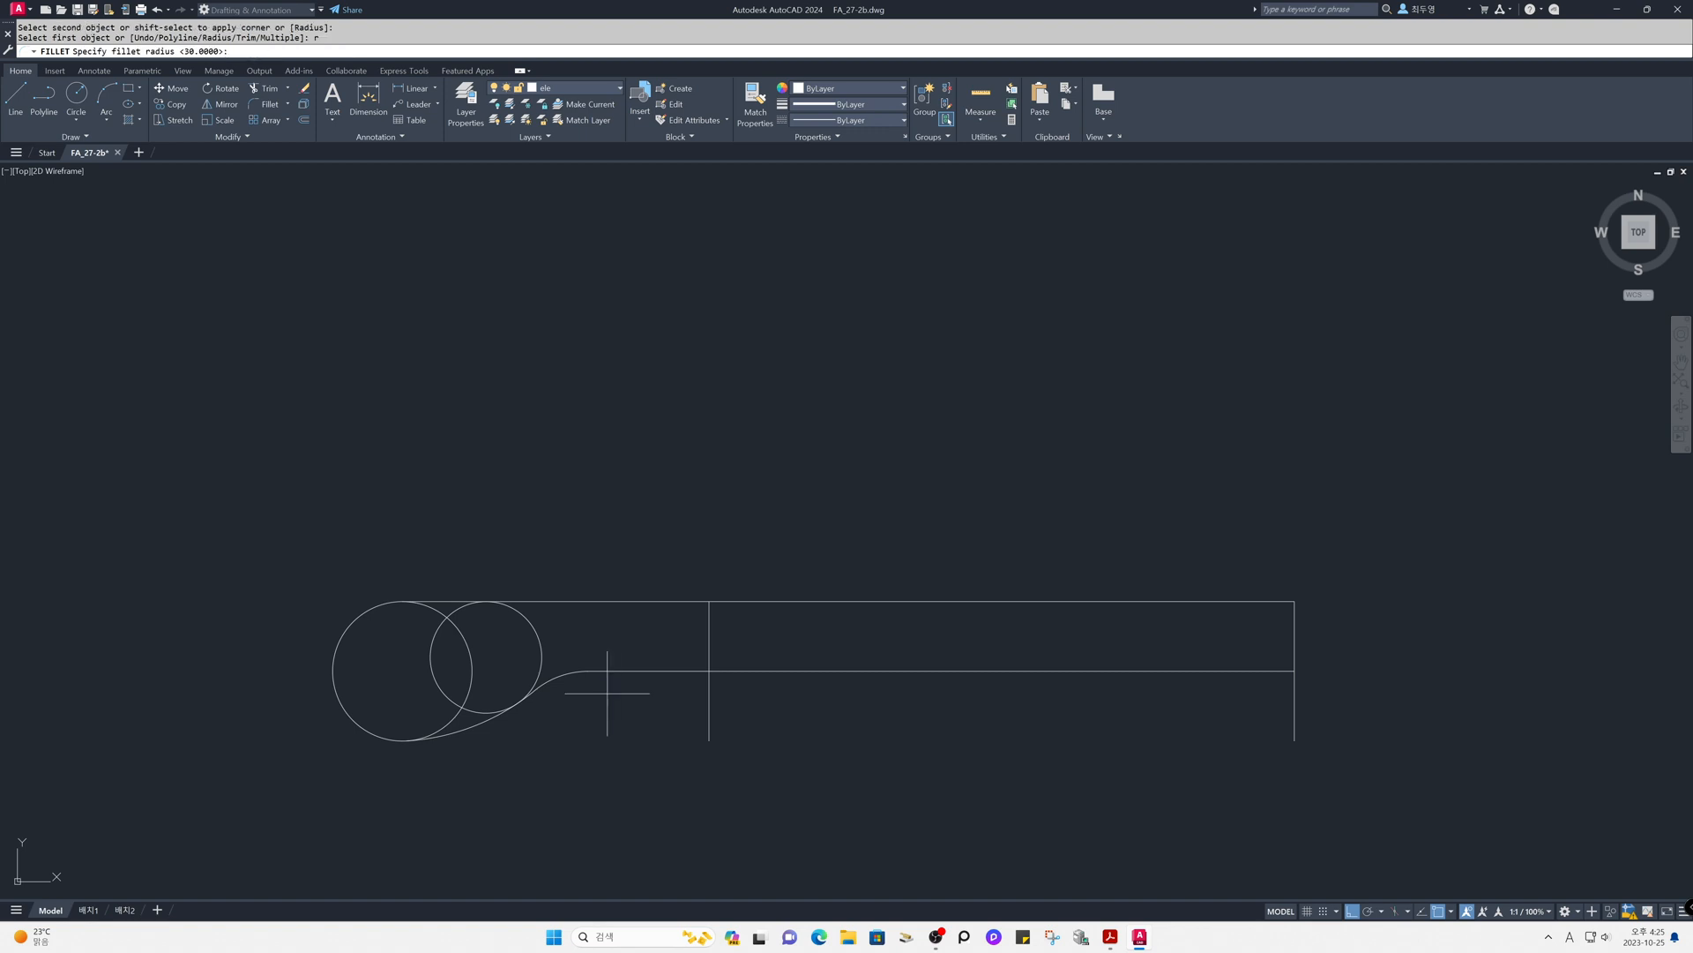
pyautogui.write('5')
pyautogui.press('Return')
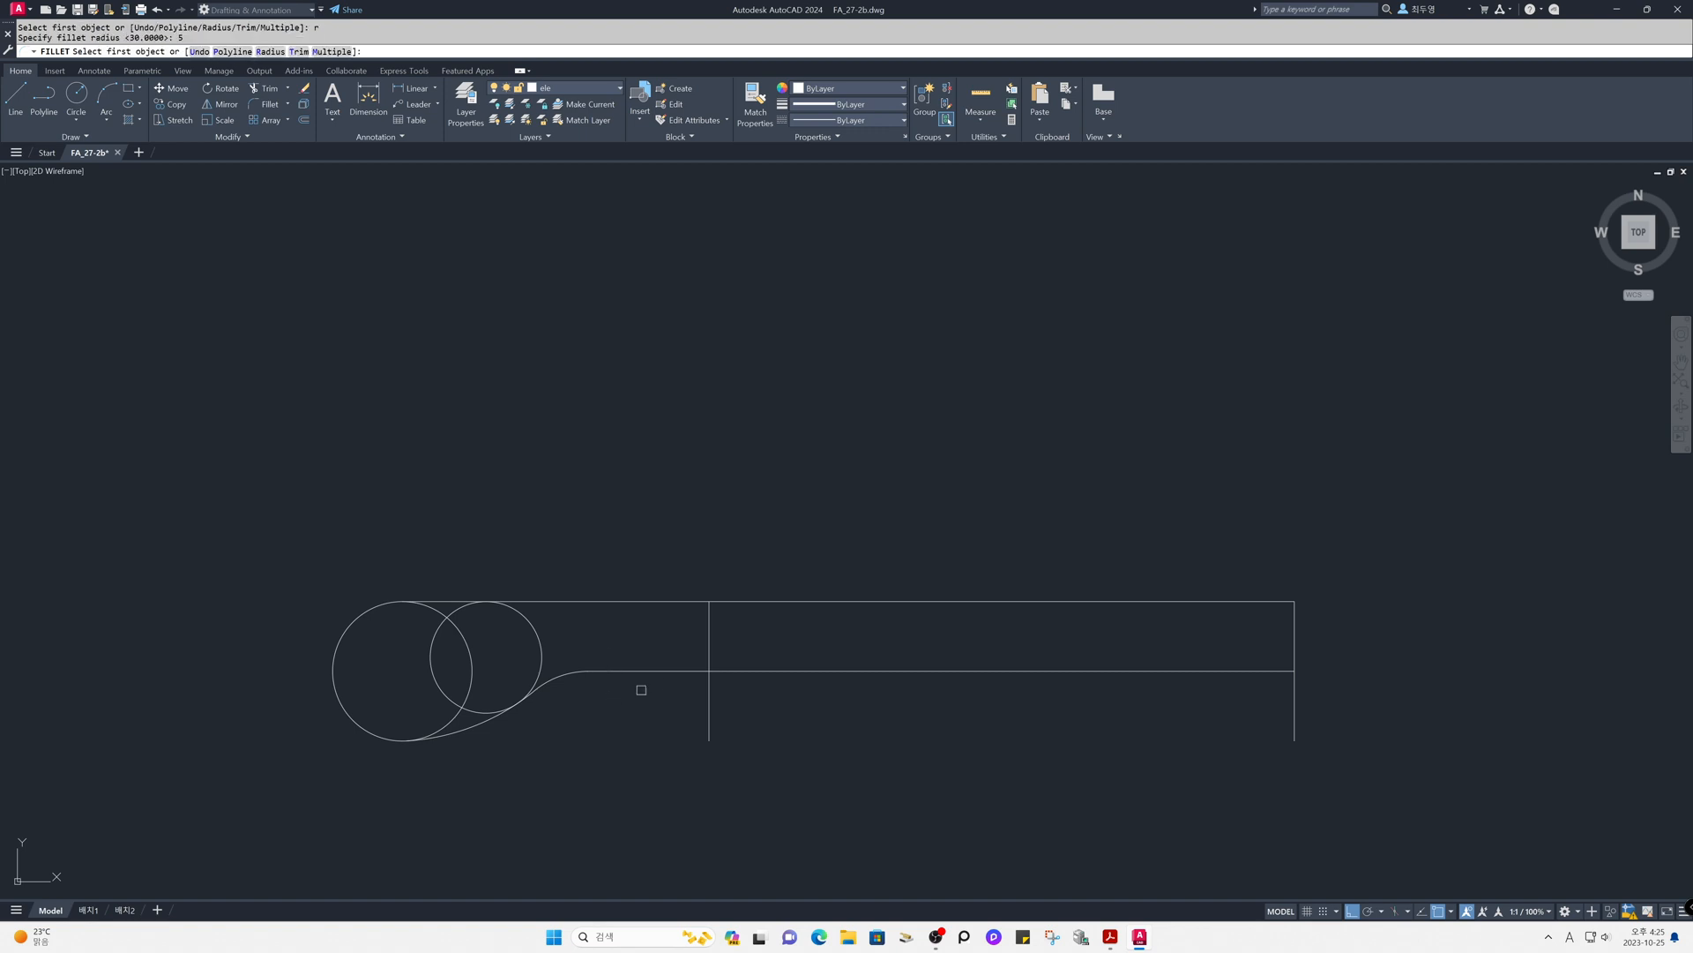
pyautogui.click(696, 669)
pyautogui.click(708, 645)
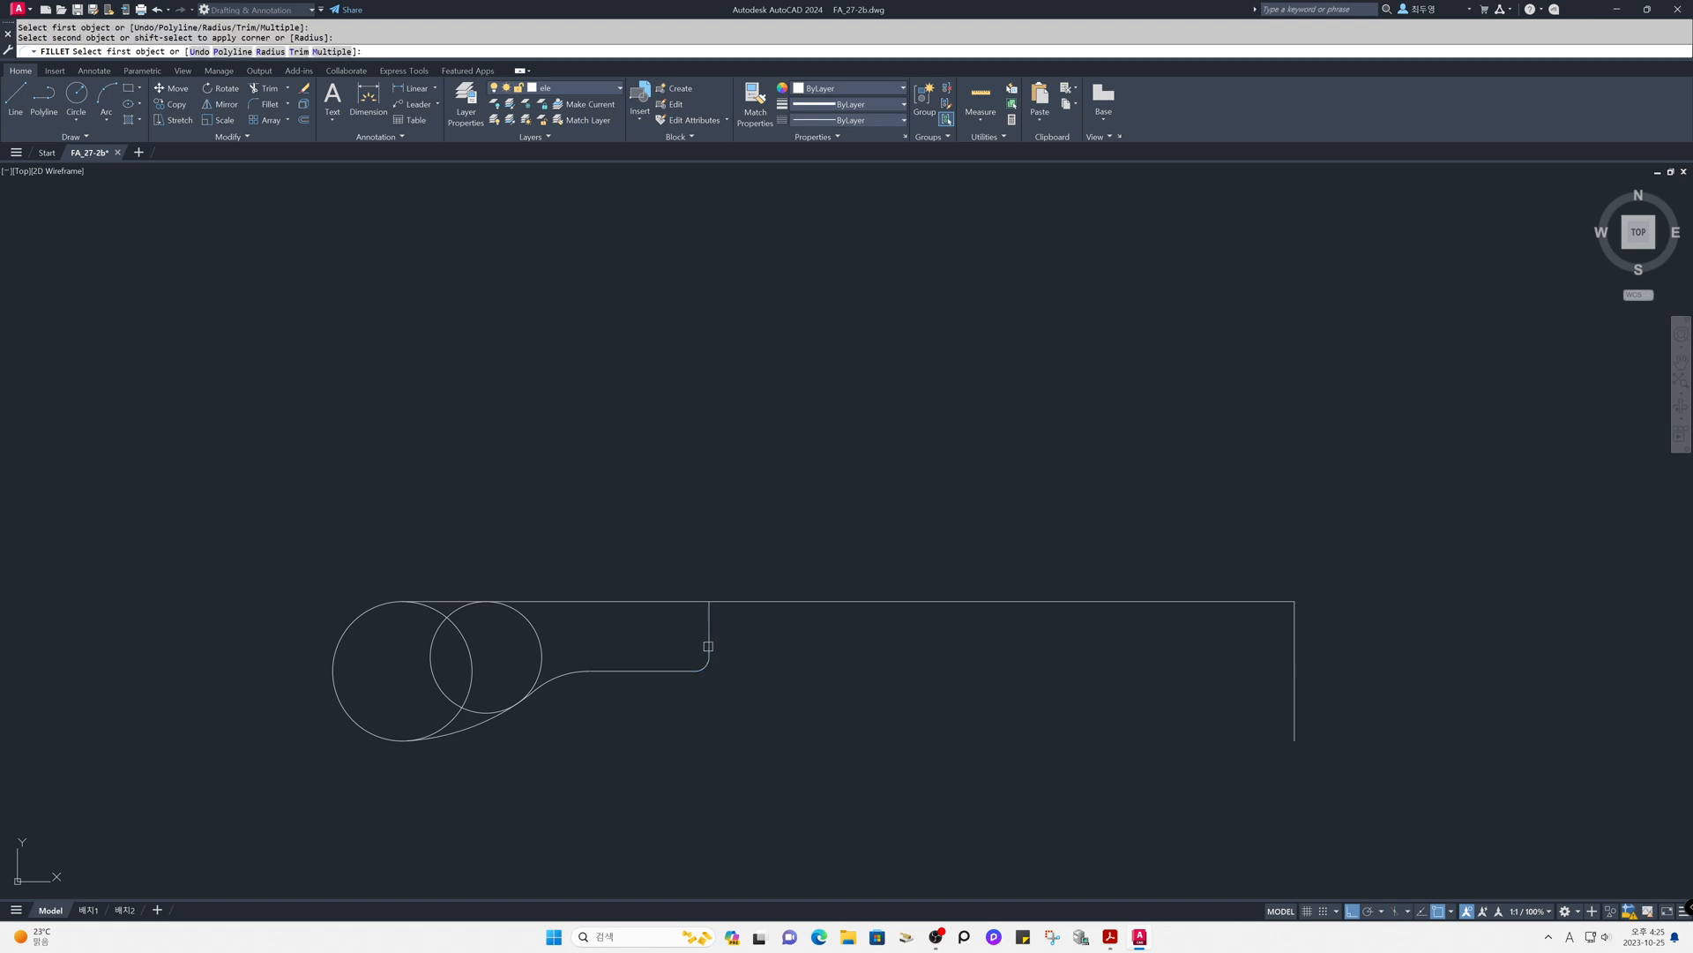
pyautogui.click(689, 602)
pyautogui.click(708, 622)
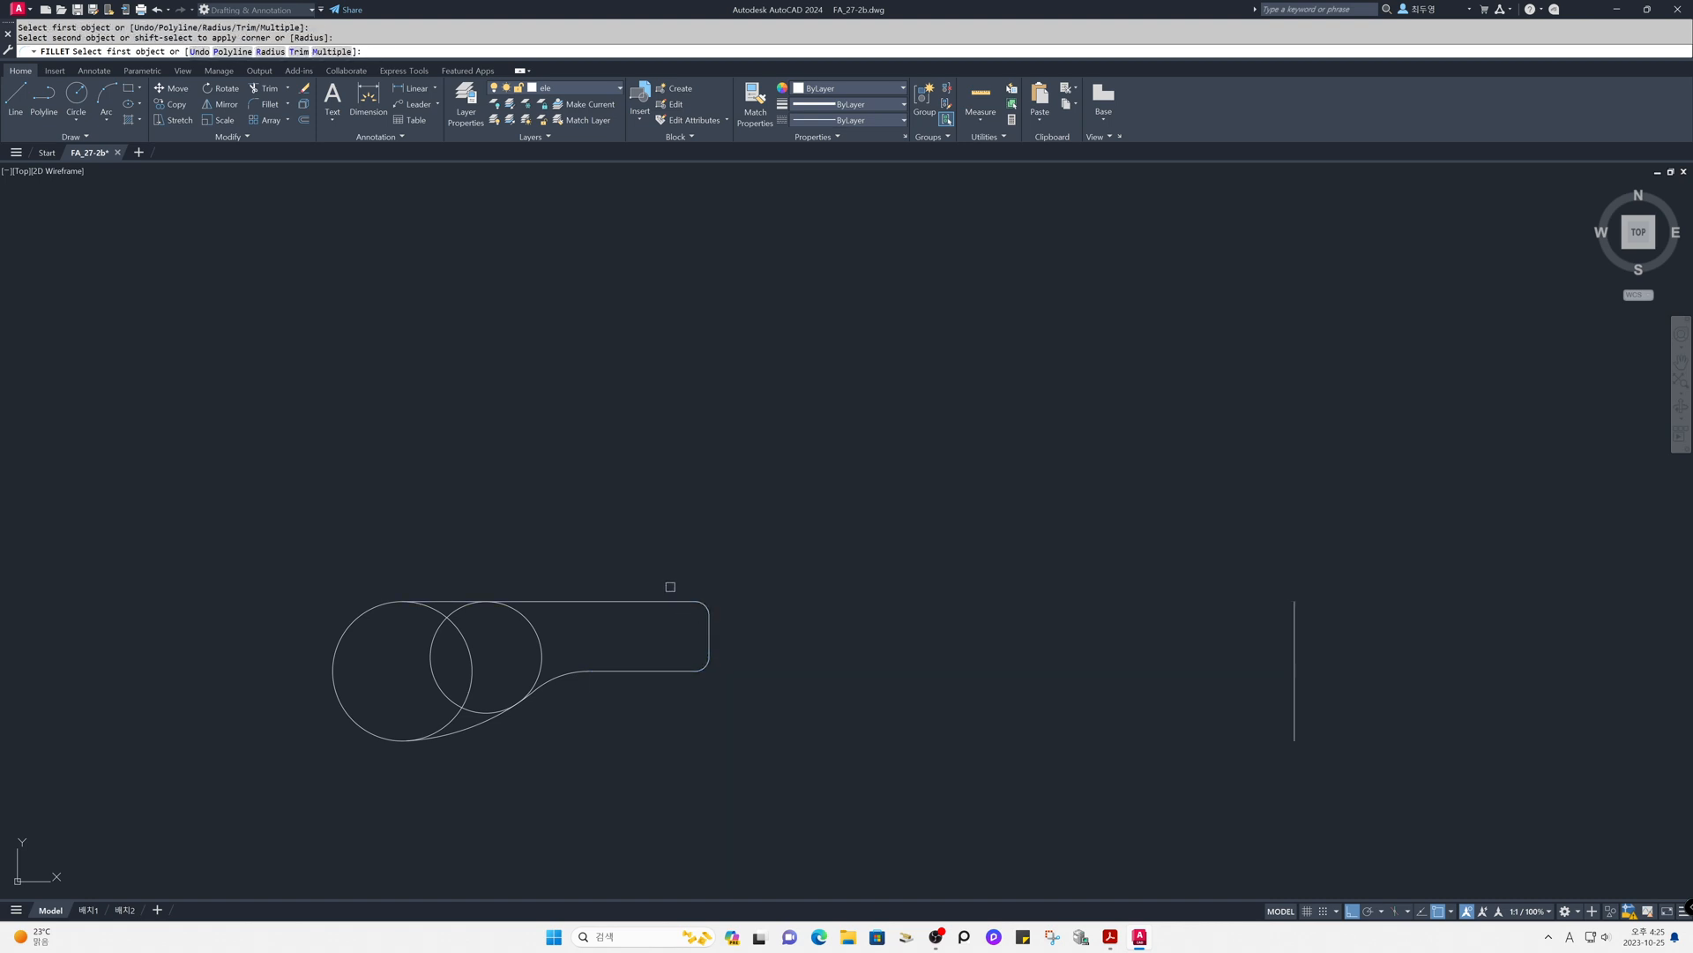
# - Trim away the overlapping inner arcs of both circles, using the top line and the lower curves as cutting edges
pyautogui.write('tr')
pyautogui.press('Return')
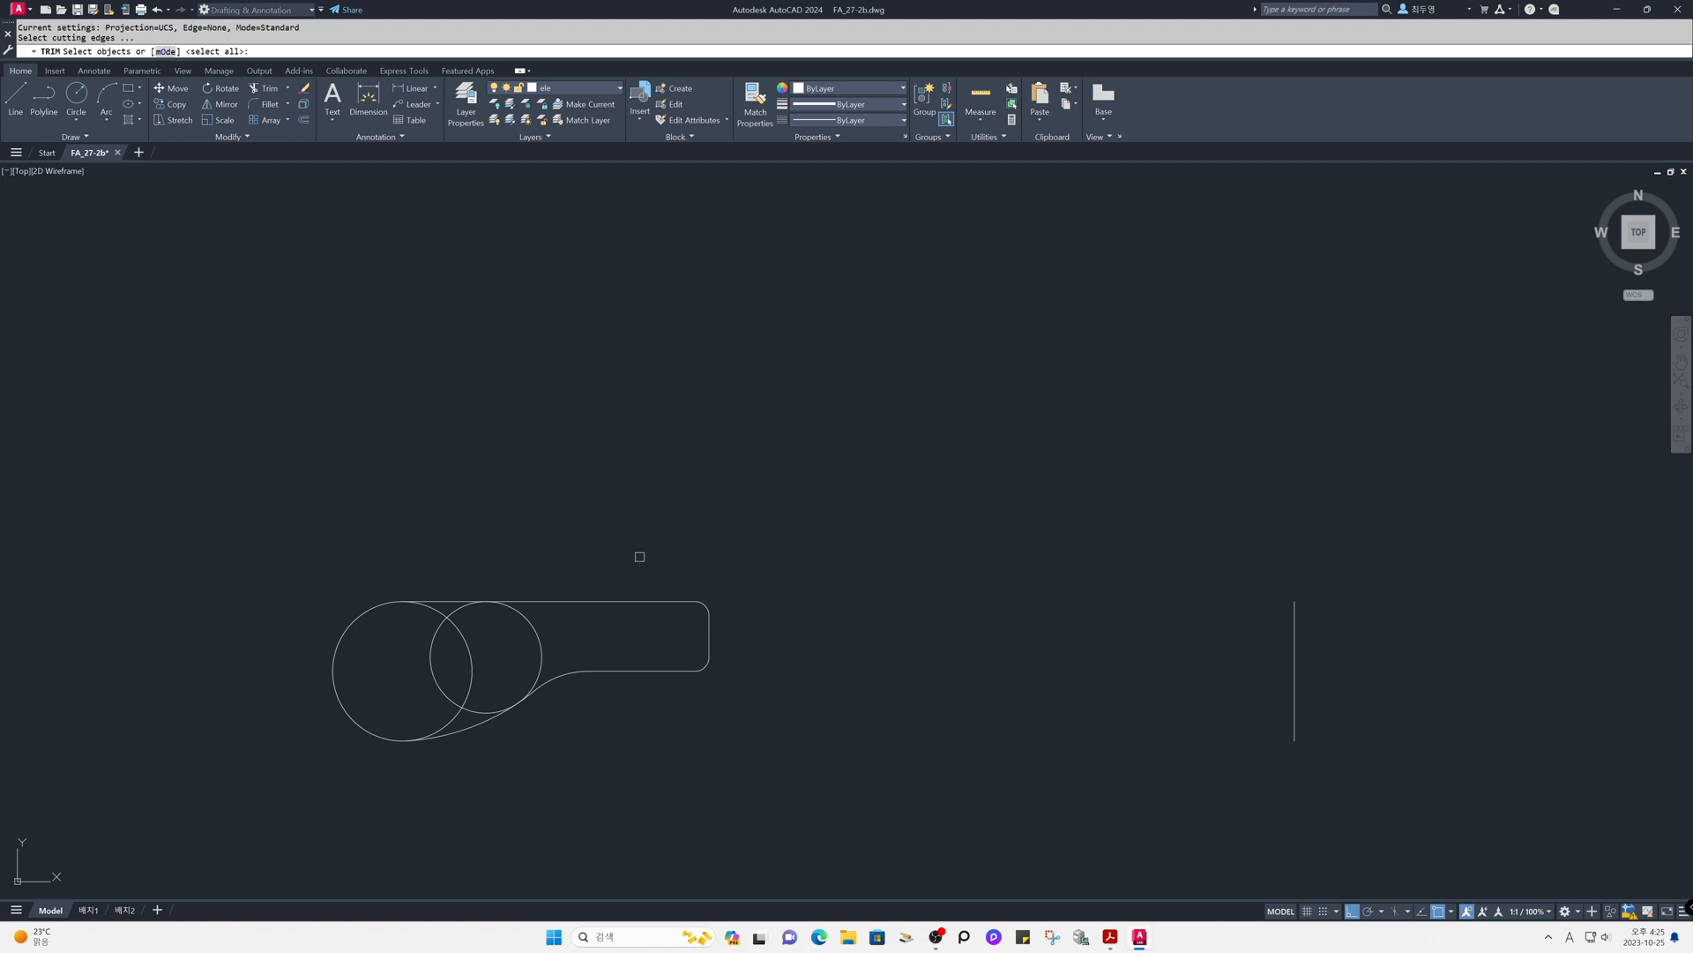
pyautogui.click(569, 600)
pyautogui.click(559, 675)
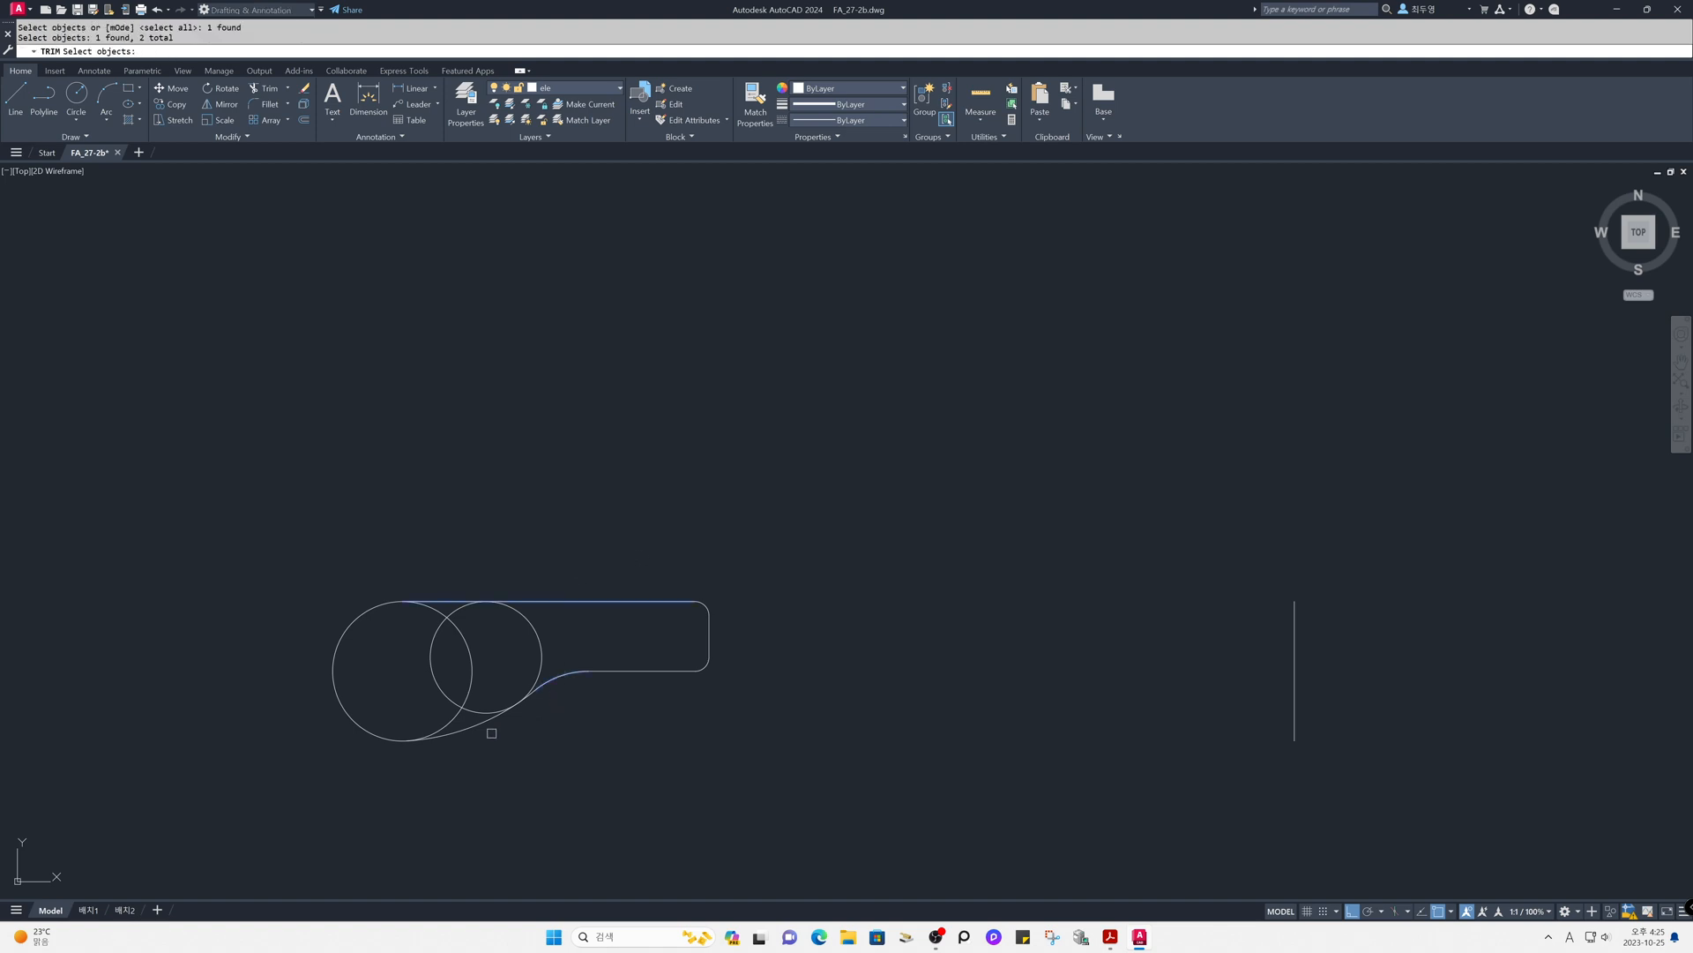
pyautogui.press('Return')
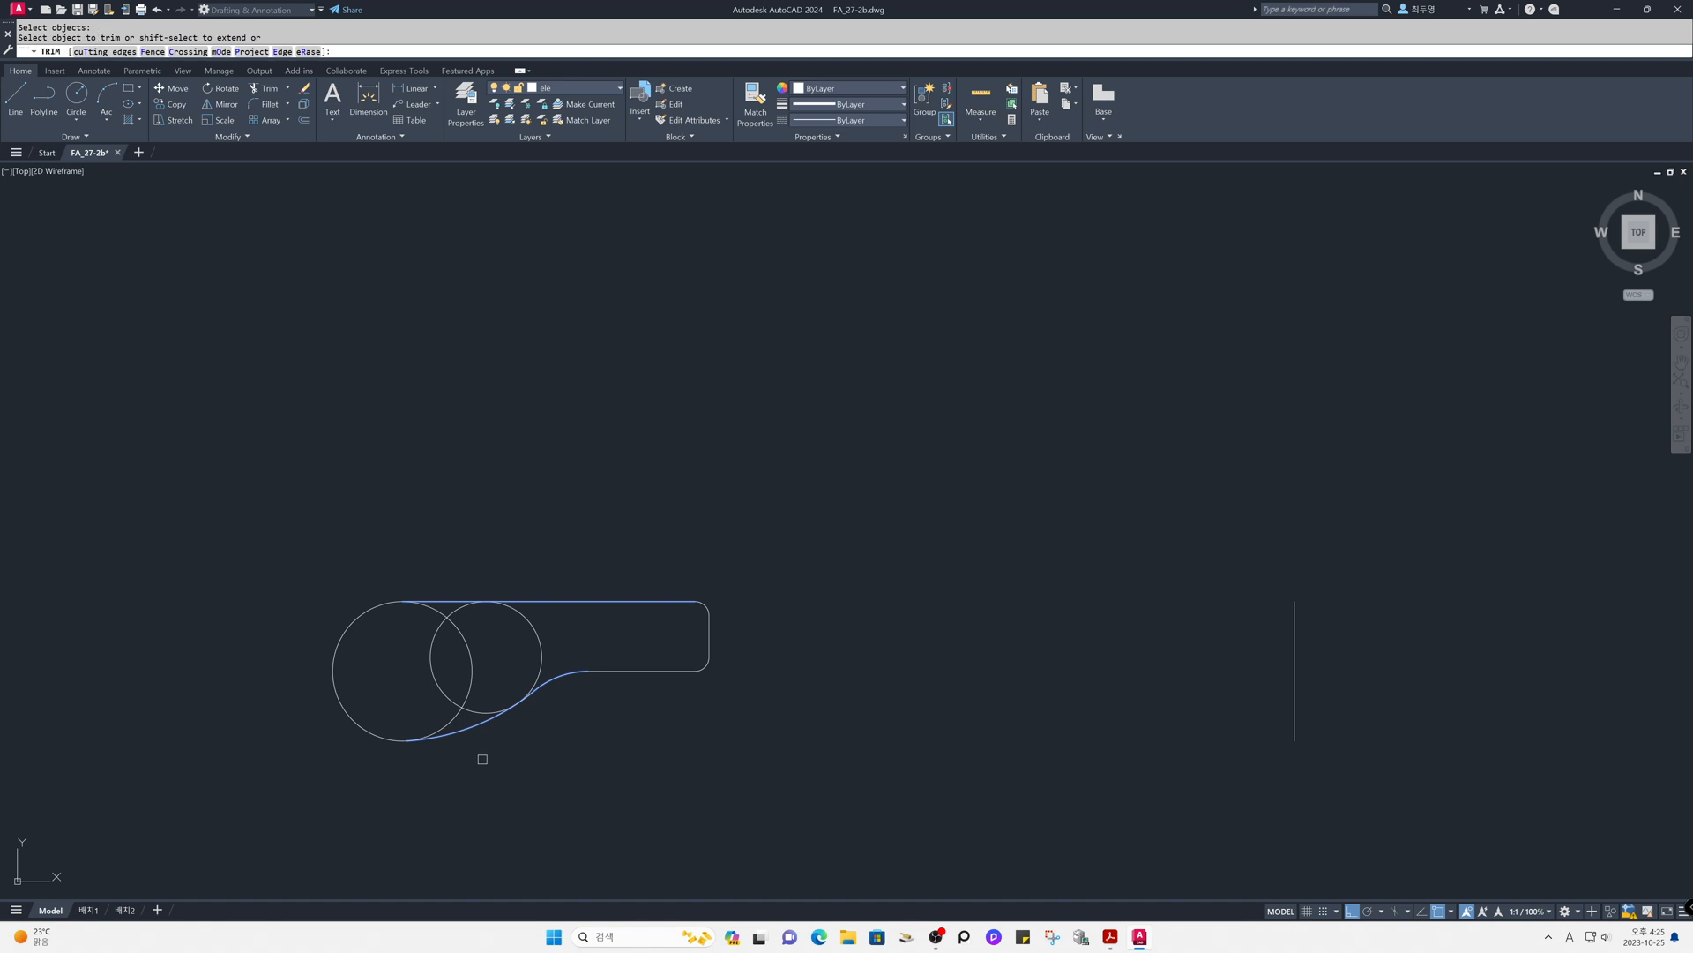
pyautogui.click(448, 719)
pyautogui.click(454, 703)
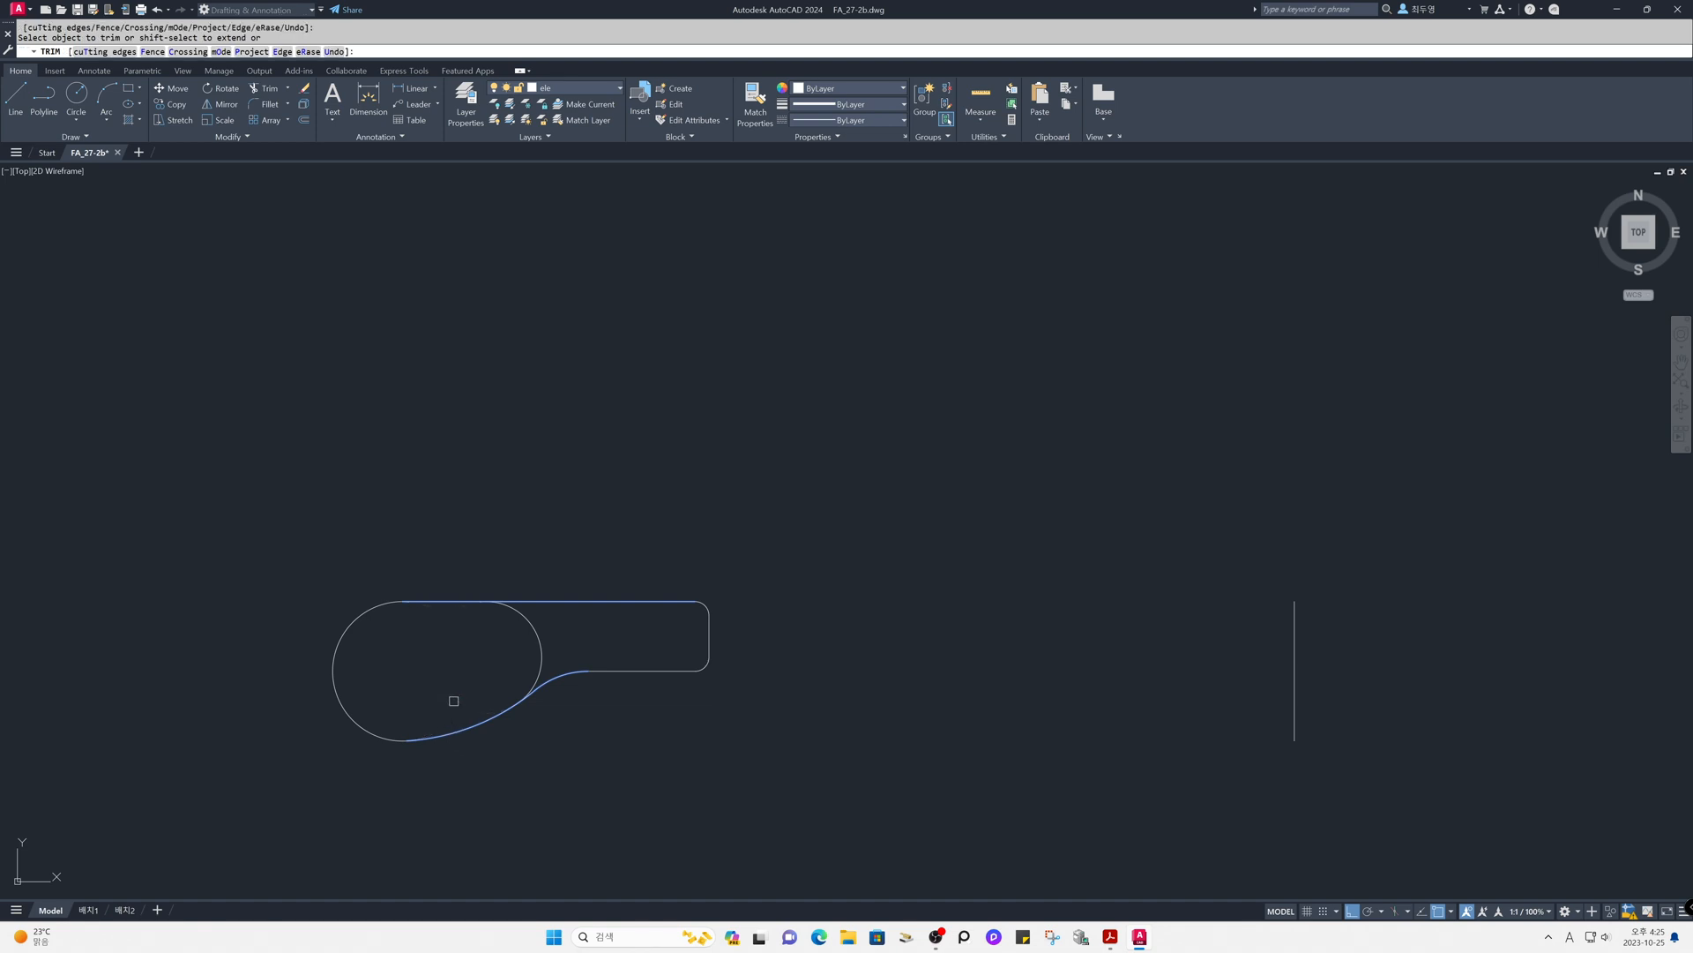
pyautogui.press('Return')
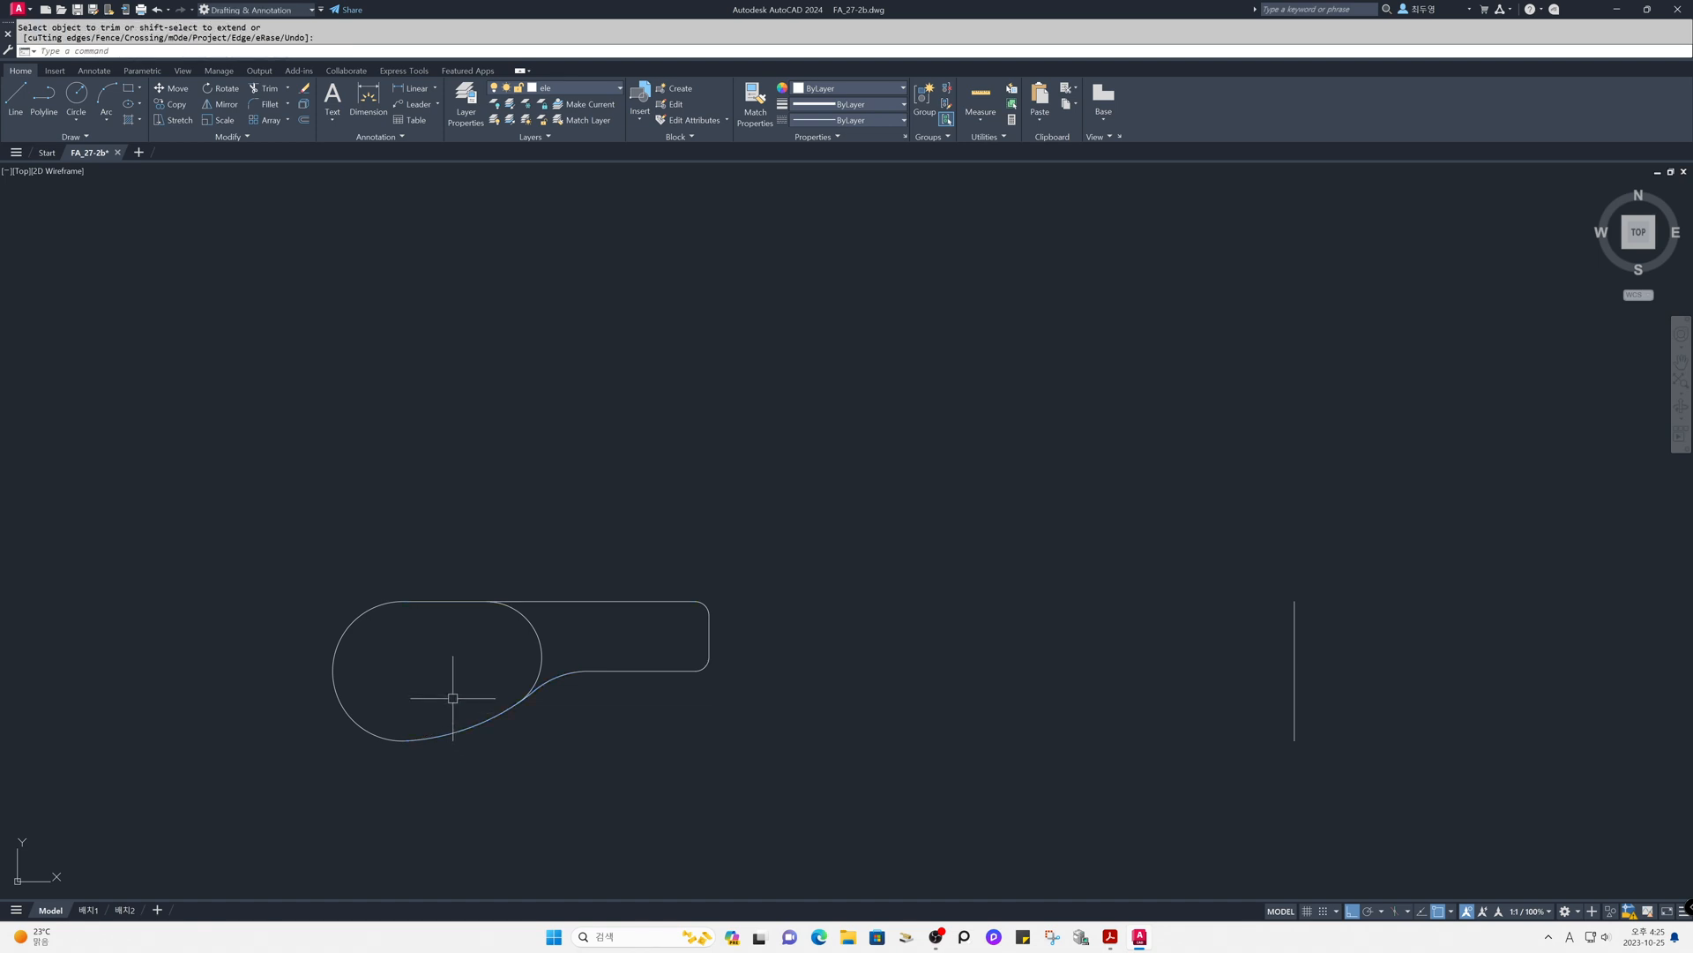
# - Offset the lower arc, left arc, top line and right arc of the rounded head 10 units inward
pyautogui.write('o')
pyautogui.press('Return')
pyautogui.write('10')
pyautogui.press('Return')
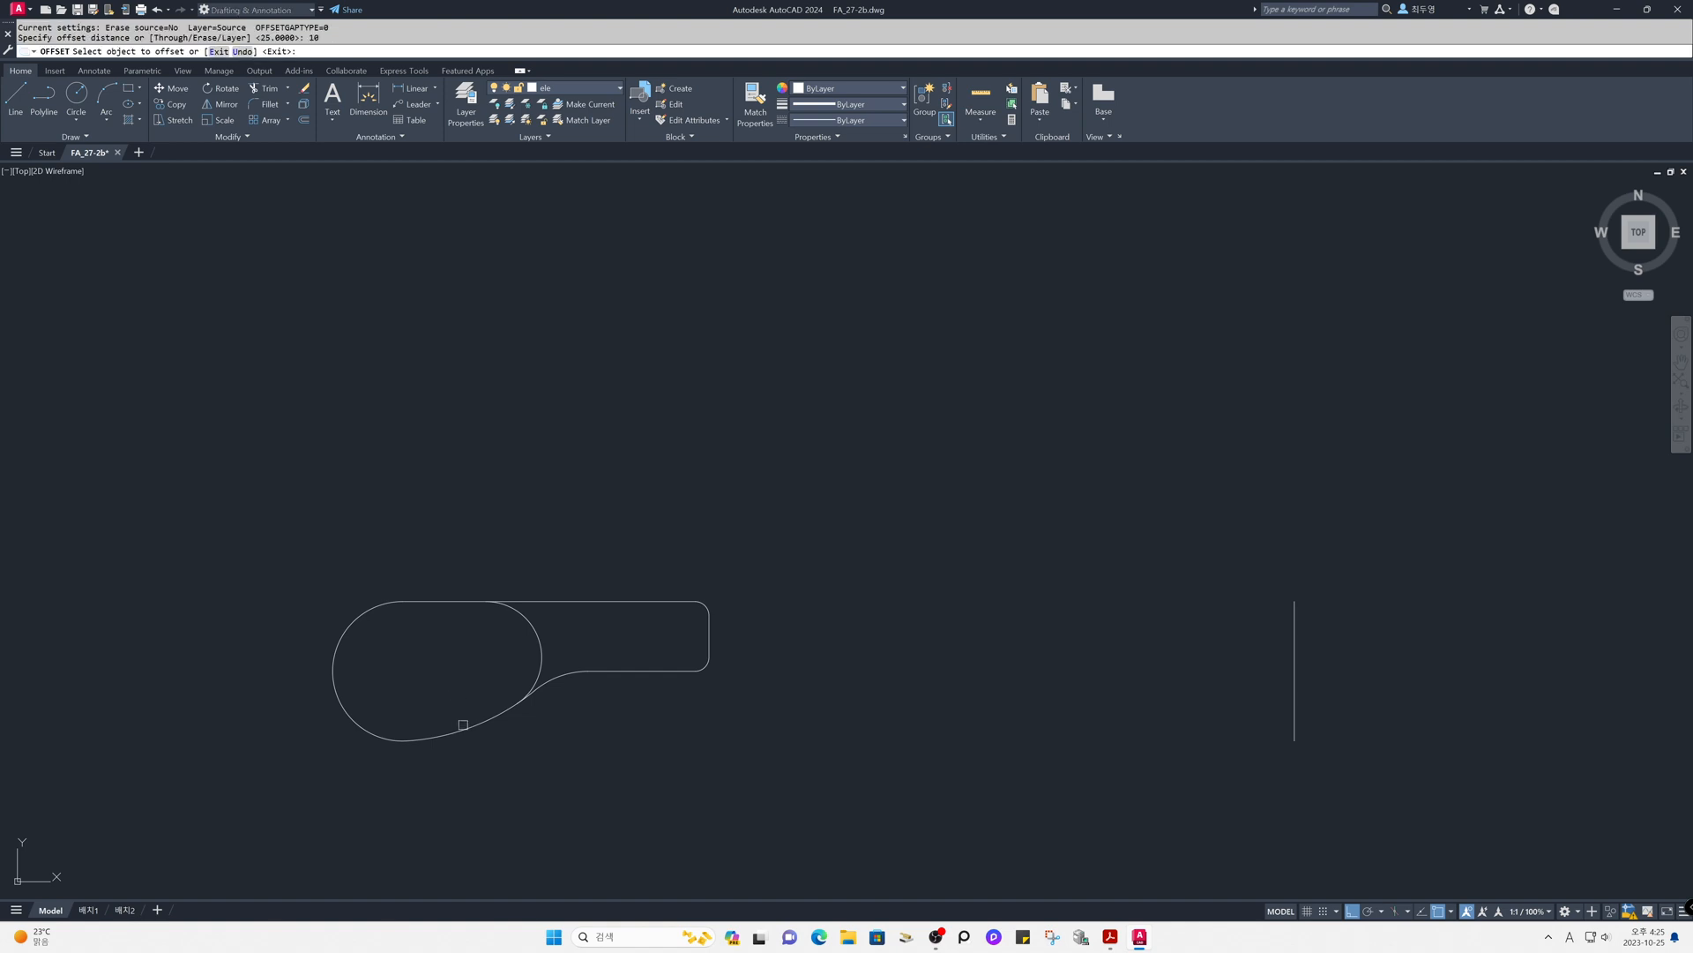
pyautogui.click(463, 725)
pyautogui.click(403, 682)
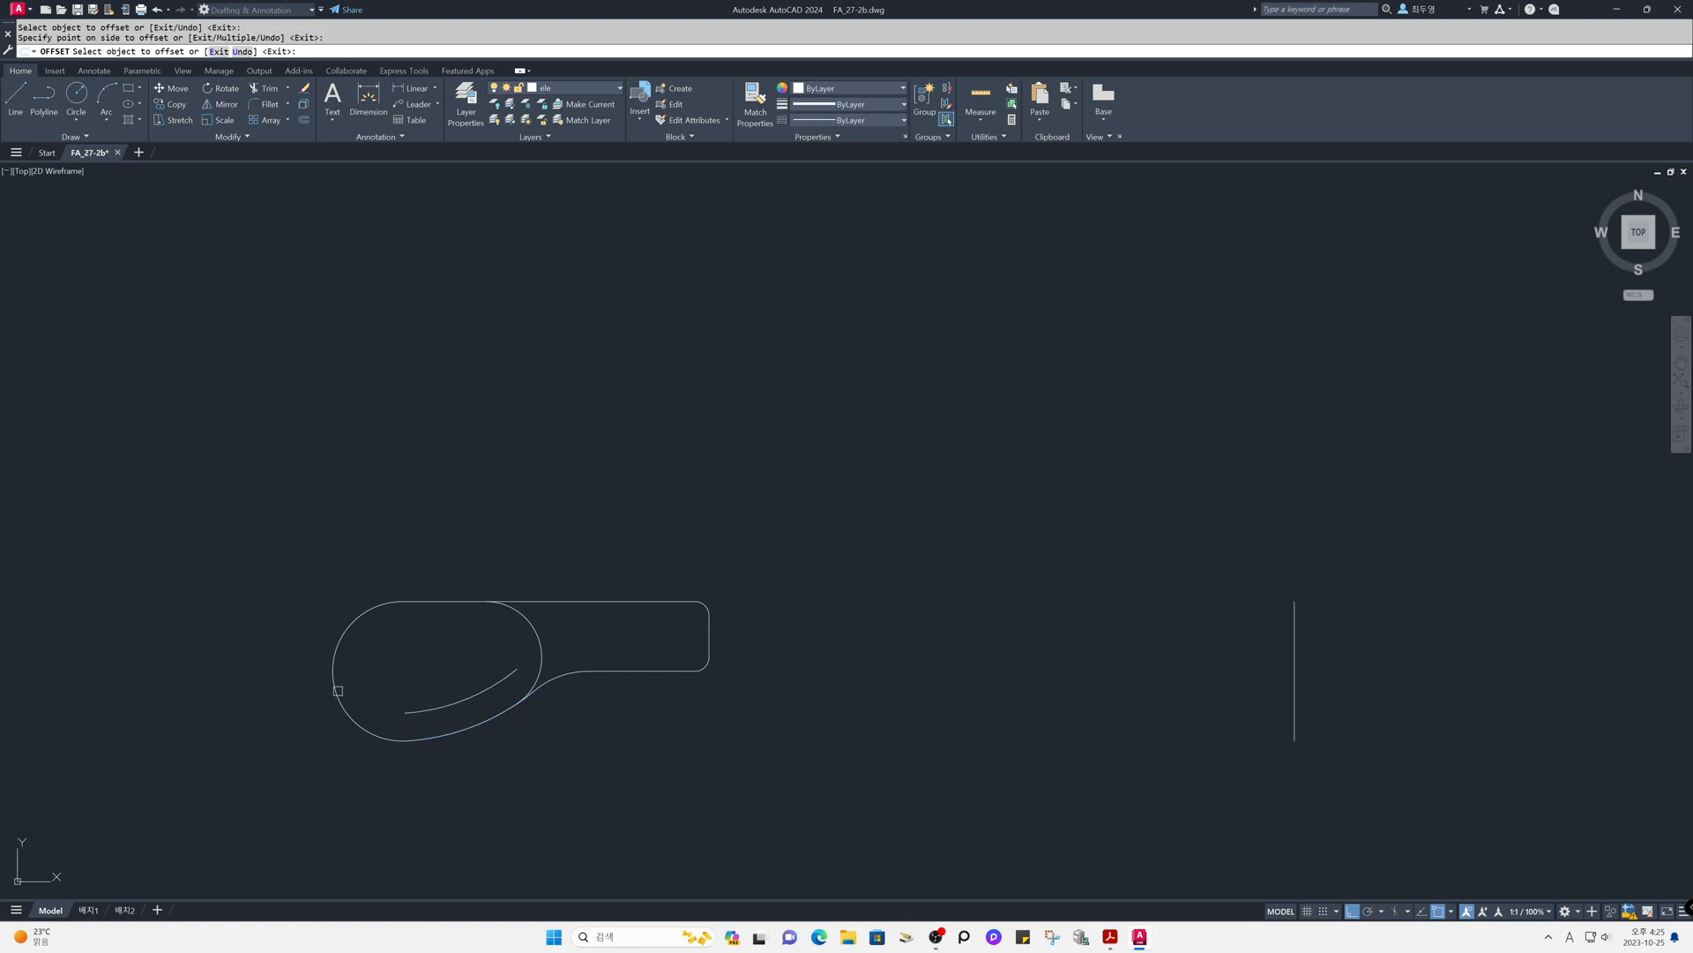
pyautogui.click(338, 690)
pyautogui.click(427, 672)
pyautogui.click(446, 603)
pyautogui.click(450, 650)
pyautogui.click(537, 642)
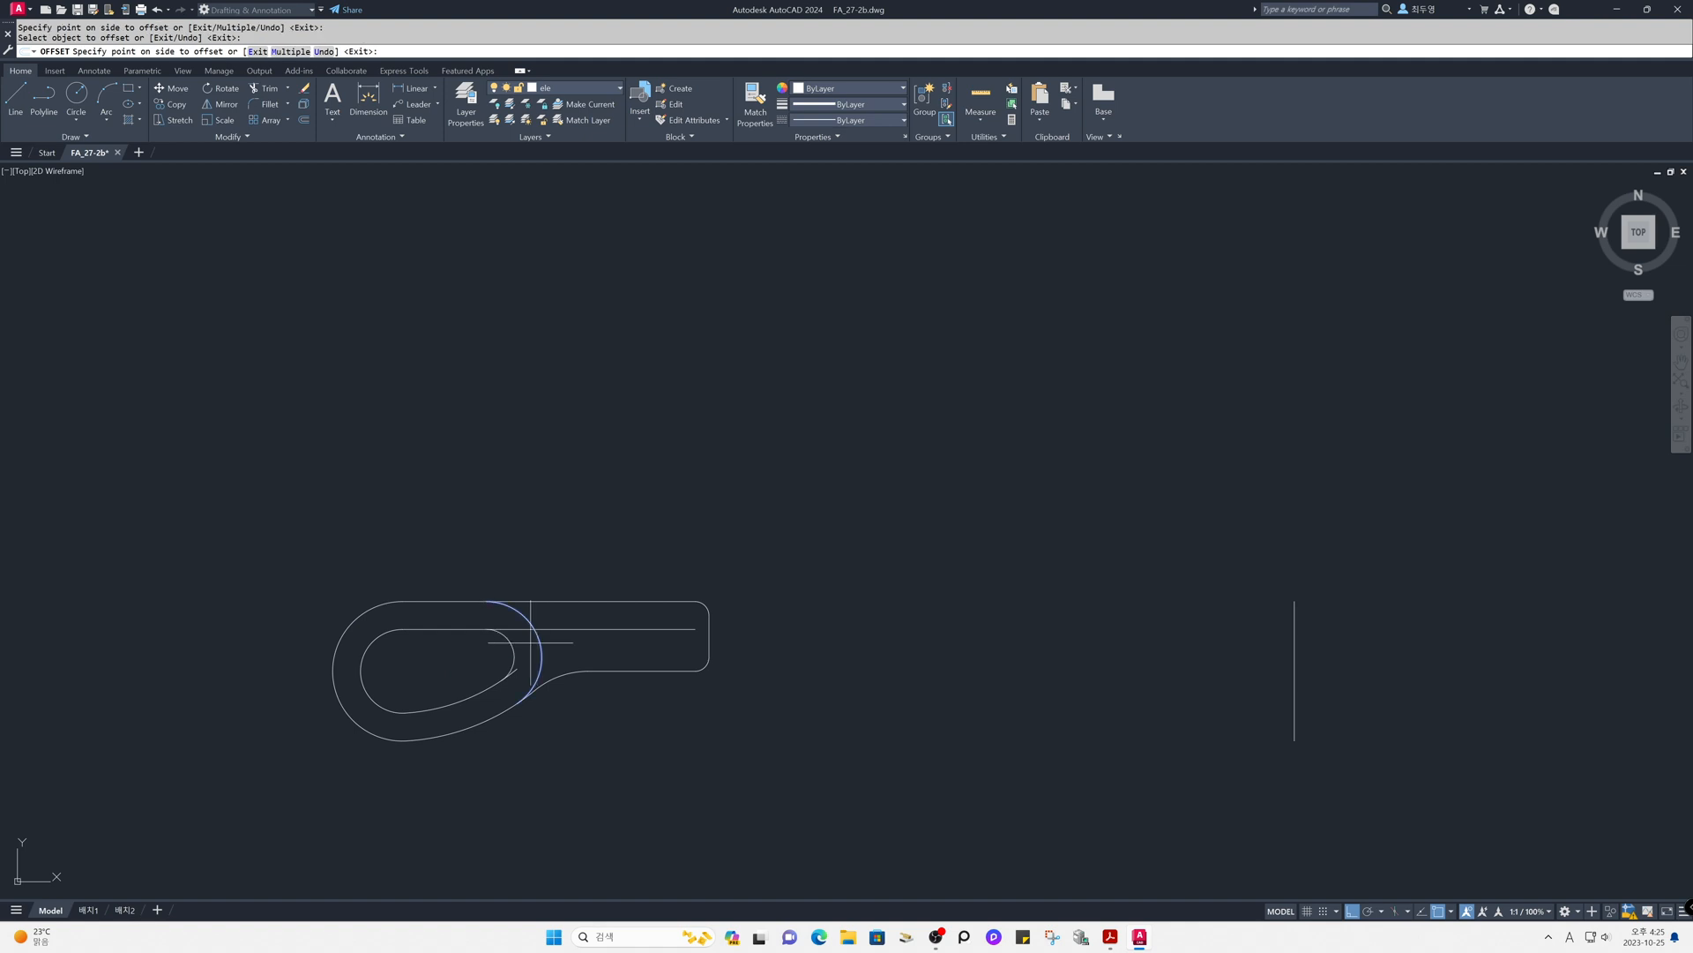
pyautogui.click(473, 652)
pyautogui.press('Return')
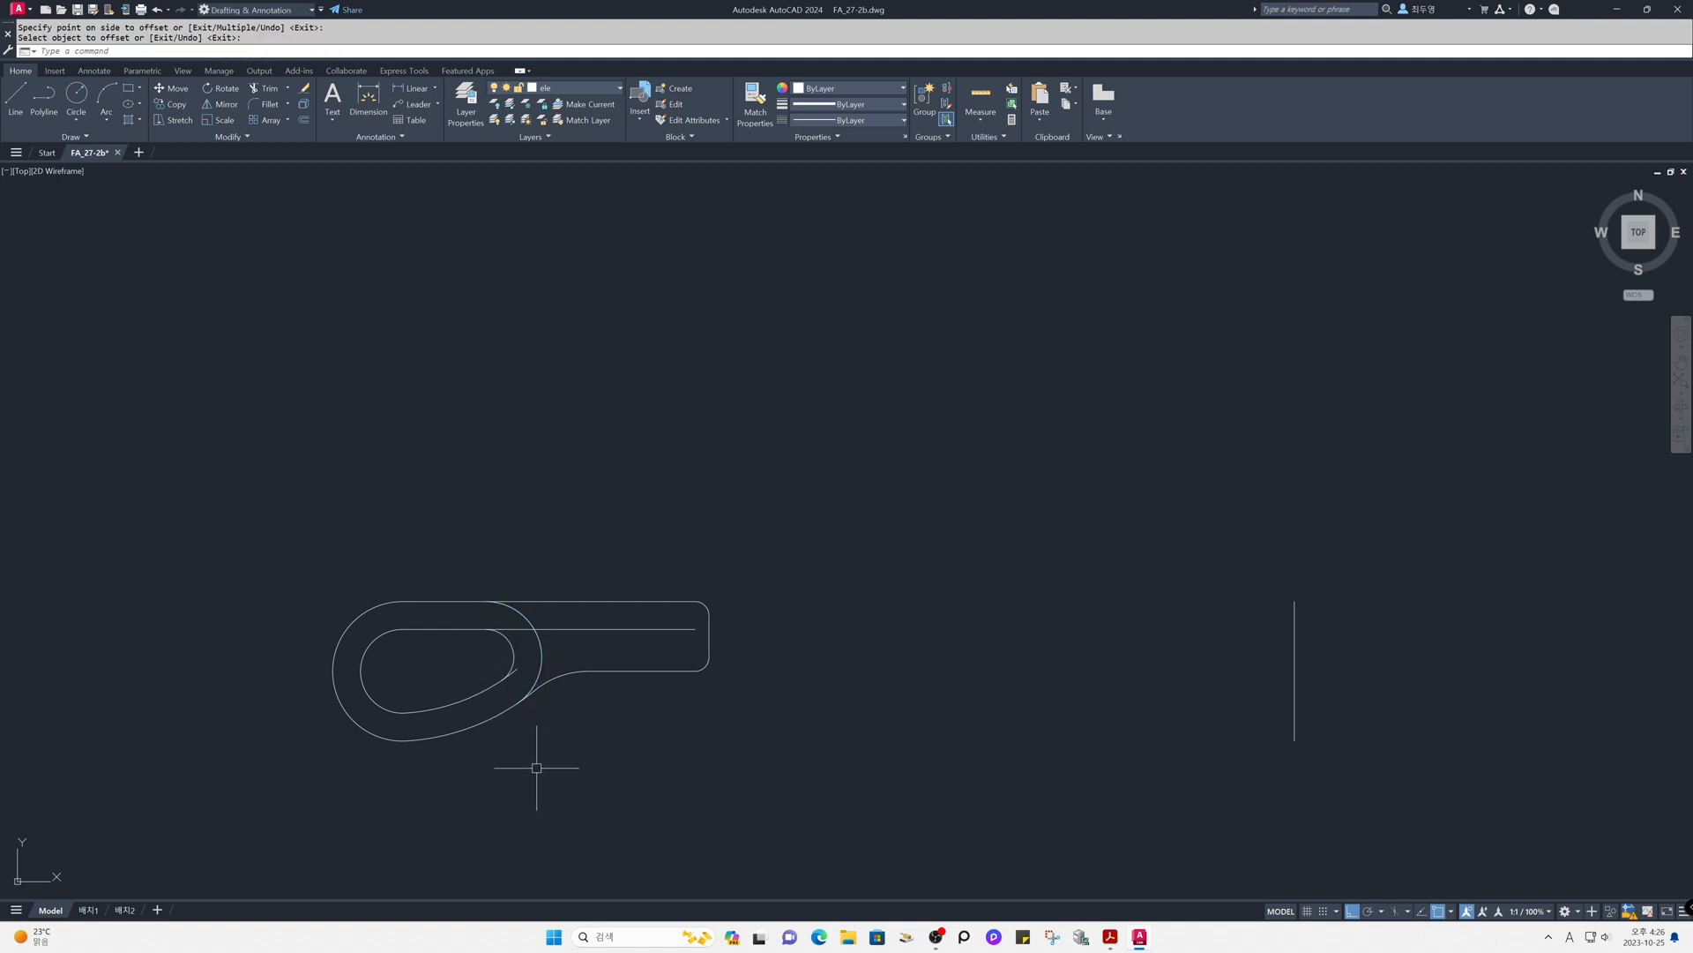
# - Erase the outer radius 20 arc between the head and the handle
pyautogui.write('e')
pyautogui.press('Return')
pyautogui.click(542, 659)
pyautogui.press('Return')
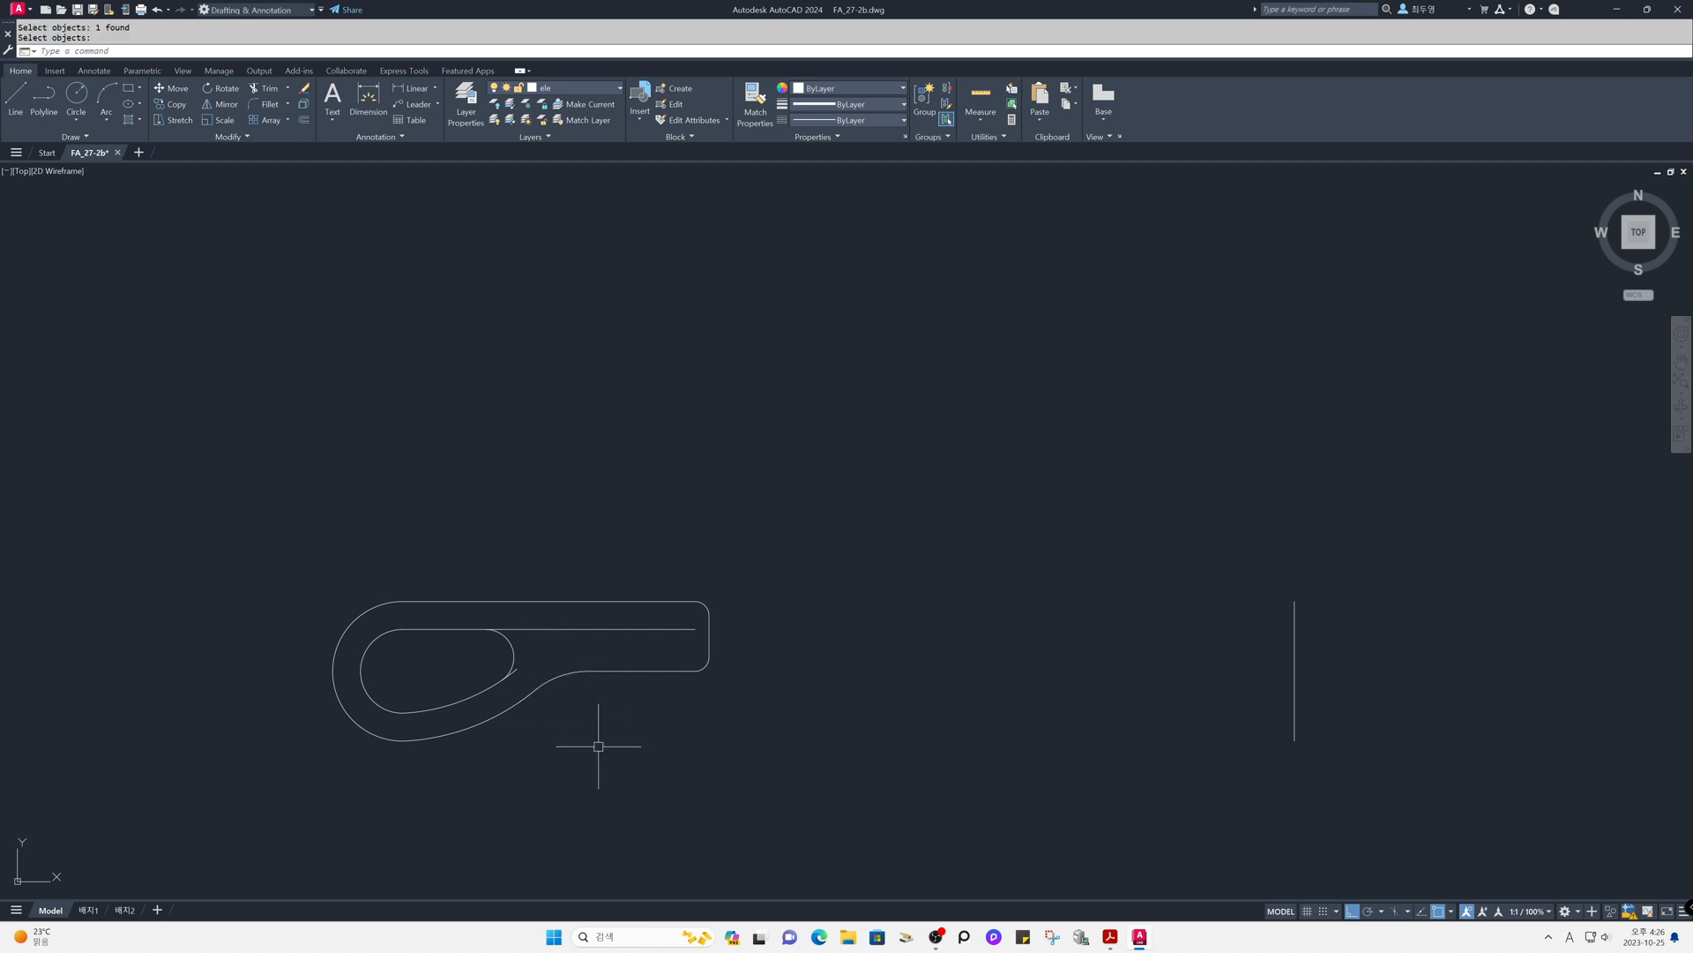
# - Trim the inner top line and the inner lower arc where they overrun the inner loop's right arc
pyautogui.write('tr')
pyautogui.press('Return')
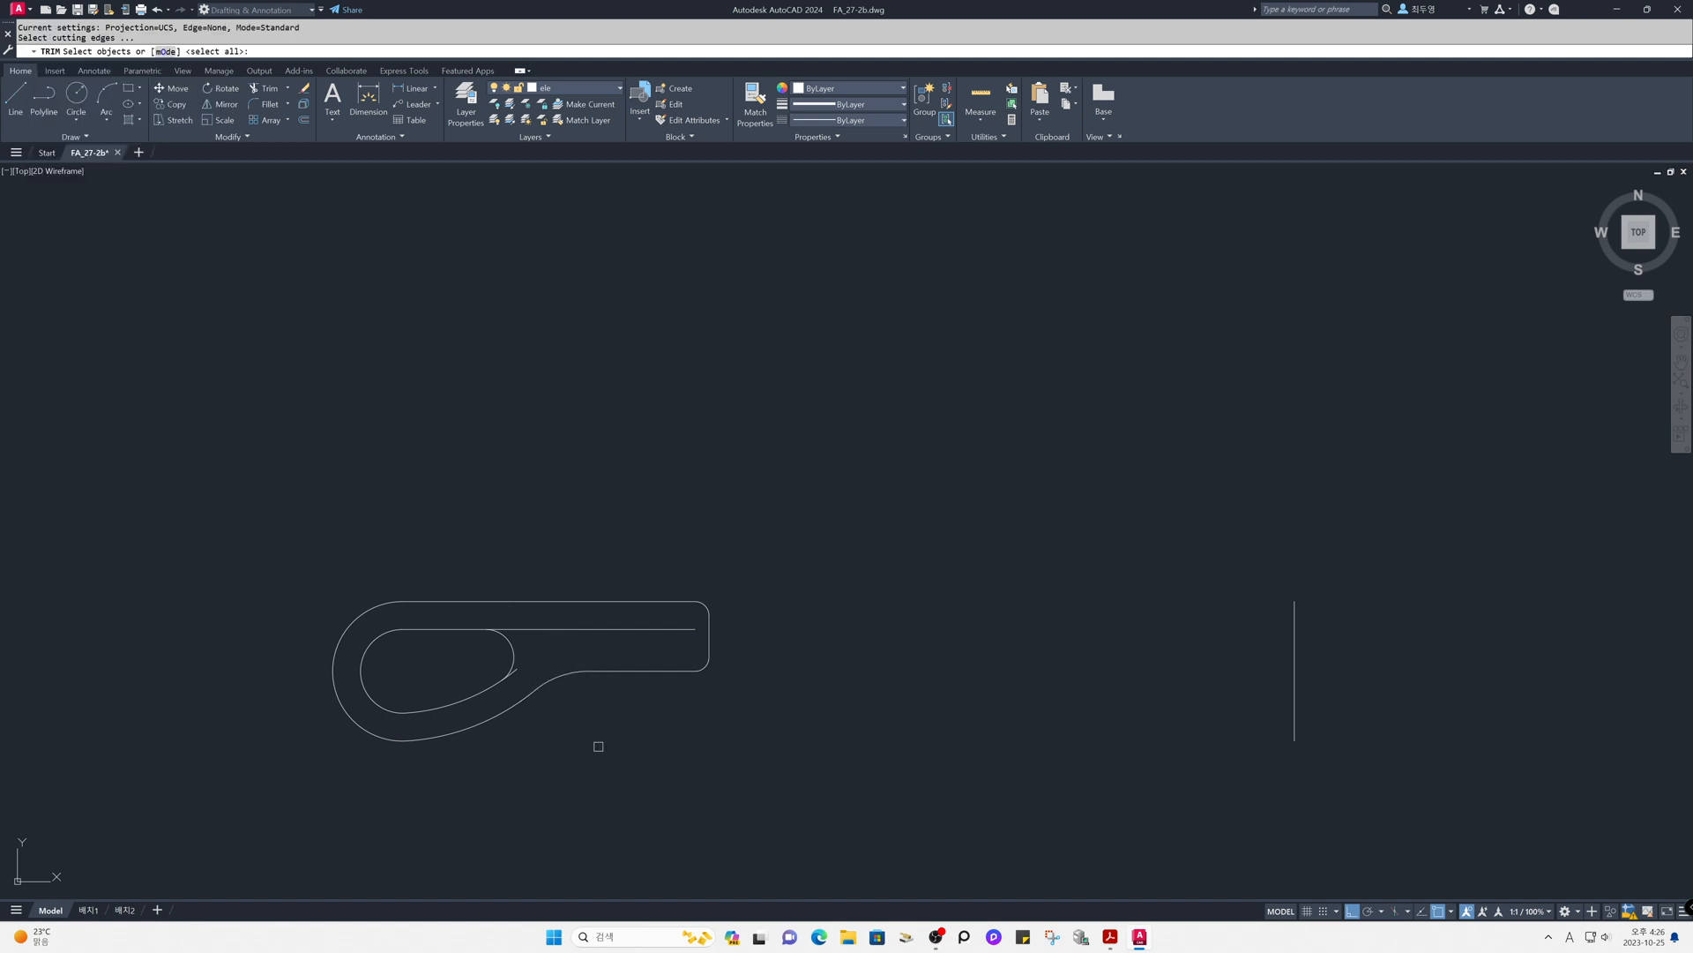
pyautogui.press('Return')
pyautogui.click(540, 631)
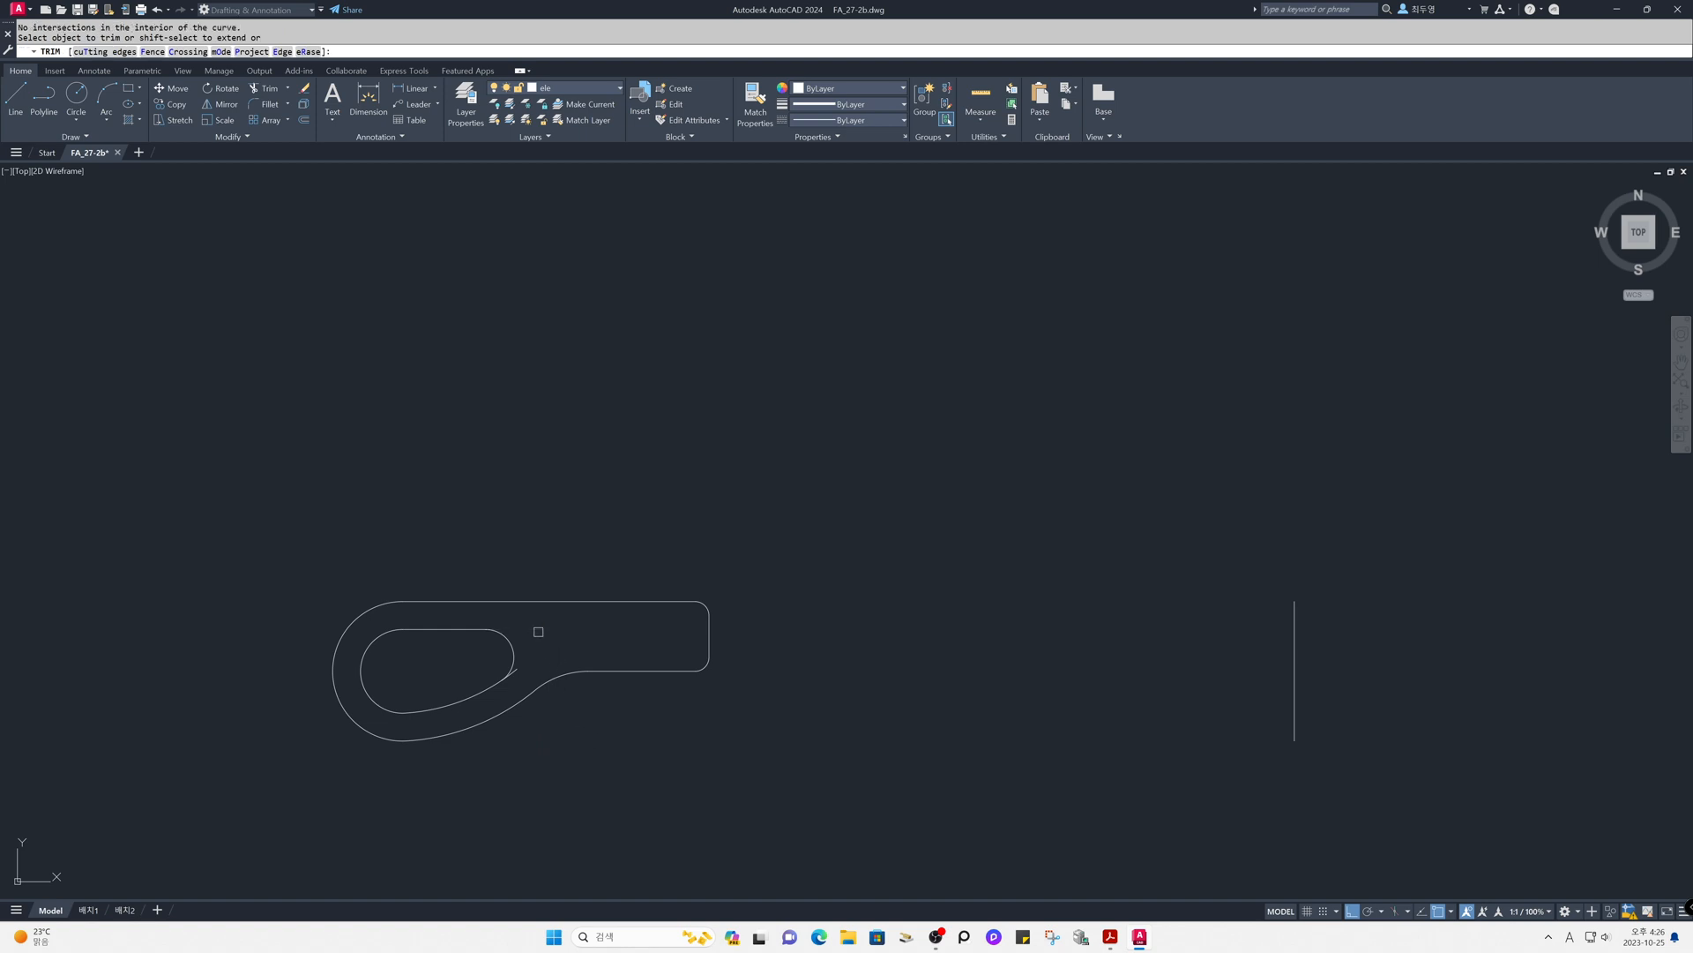
pyautogui.press('Return')
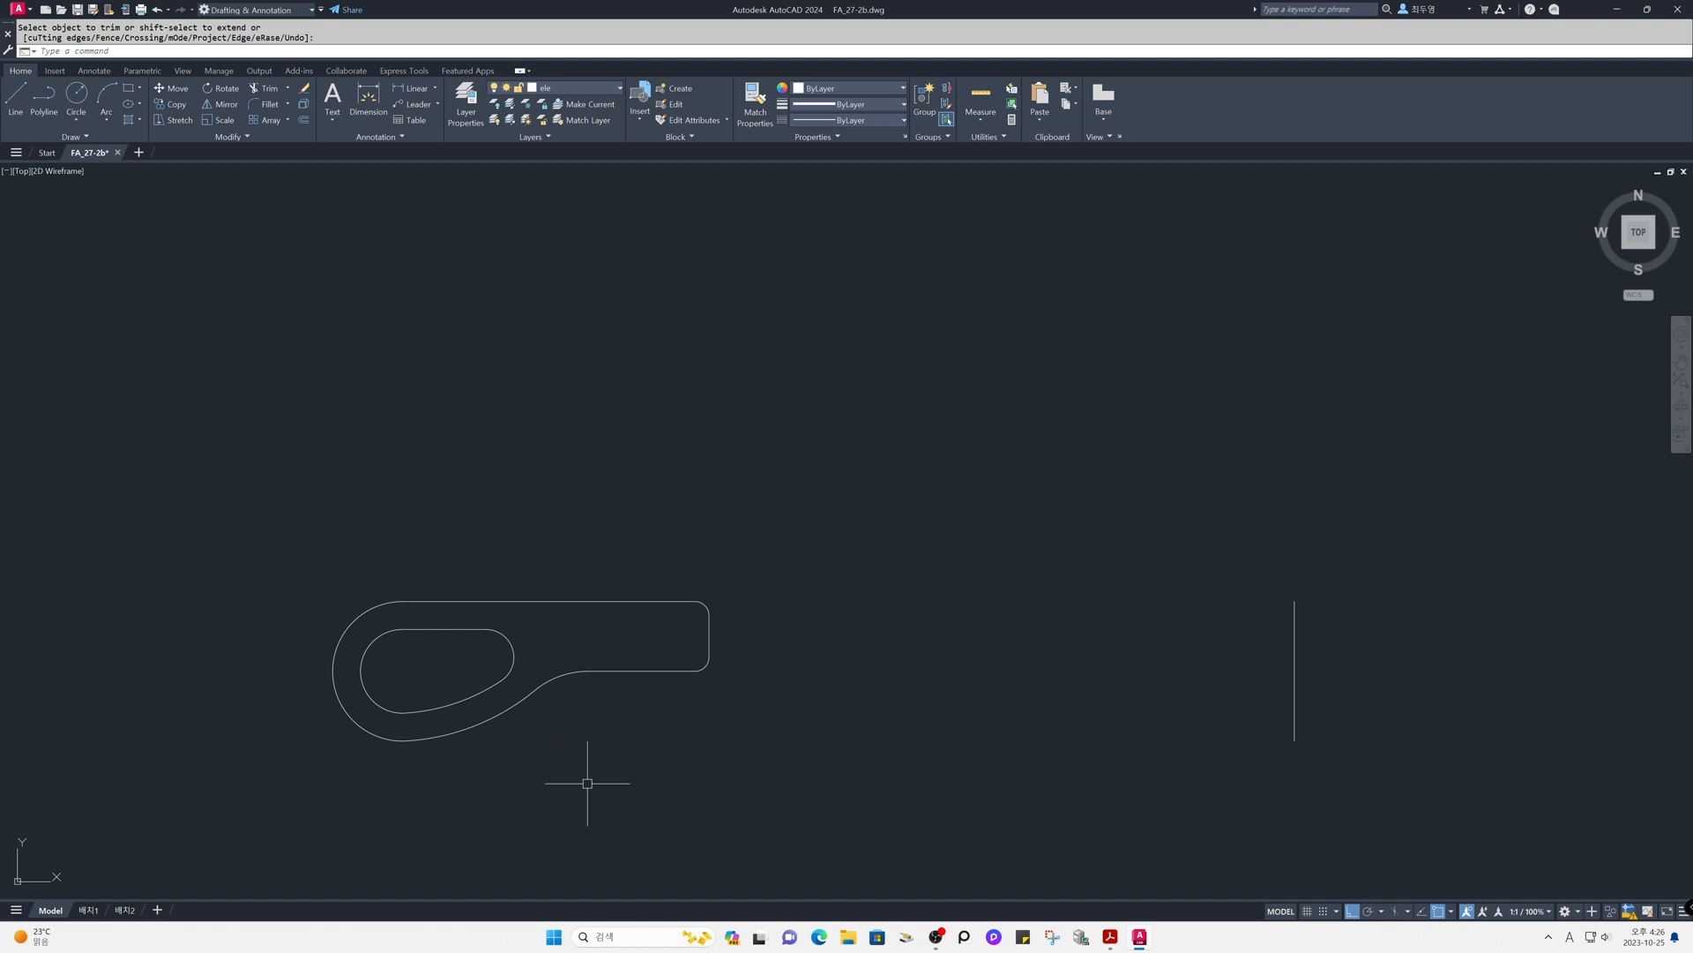
# - Draw a horizontal line from the lower end of the handle's right edge to just past the far vertical line
pyautogui.write('l')
pyautogui.press('Return')
pyautogui.click(713, 649)
pyautogui.click(1346, 669)
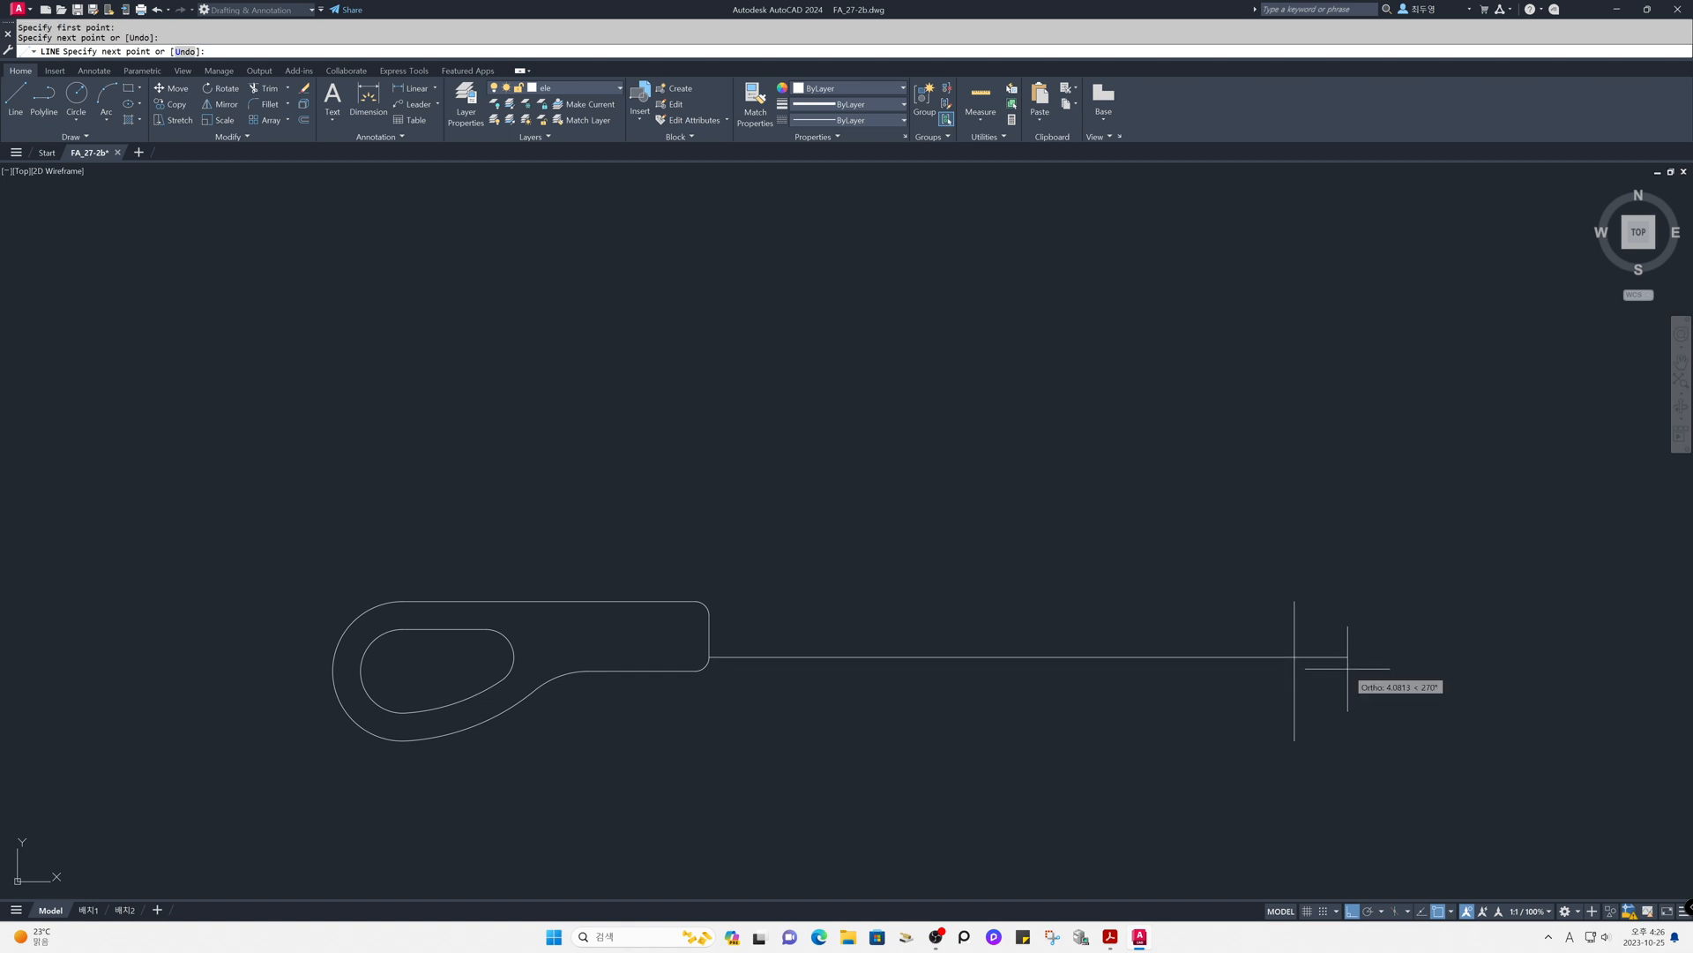
pyautogui.press('Return')
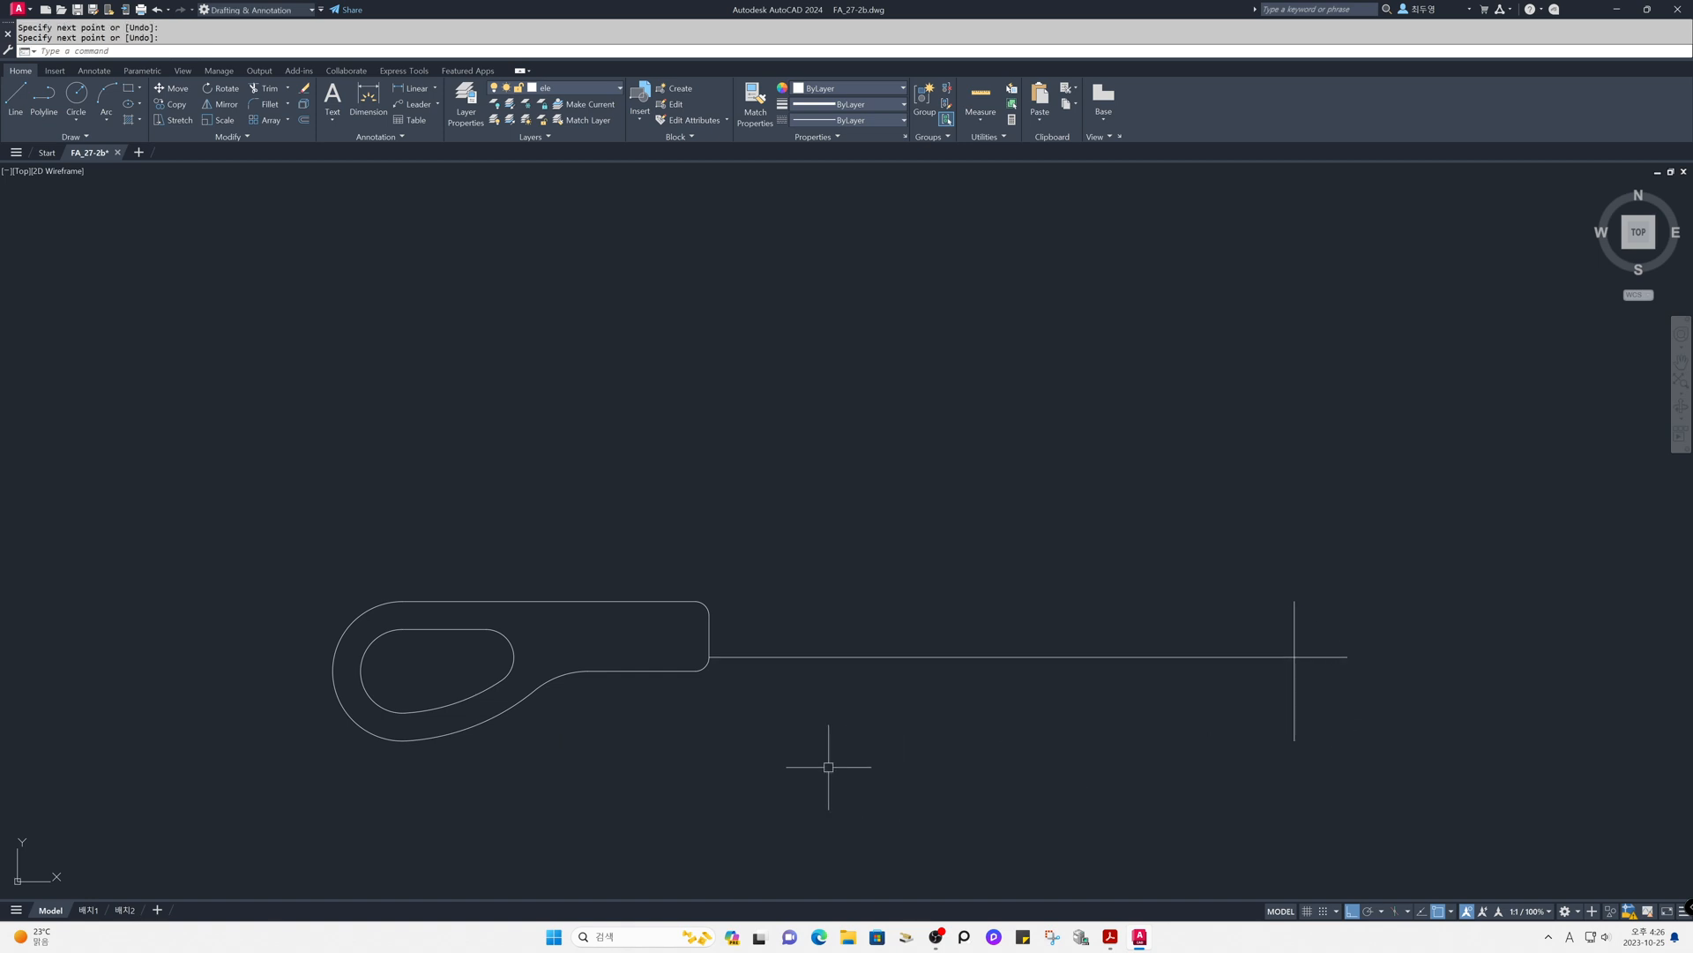
# - Offset the handle's straight right edge 5 units to the right
pyautogui.write('o')
pyautogui.press('Return')
pyautogui.write('5')
pyautogui.press('Return')
pyautogui.click(710, 632)
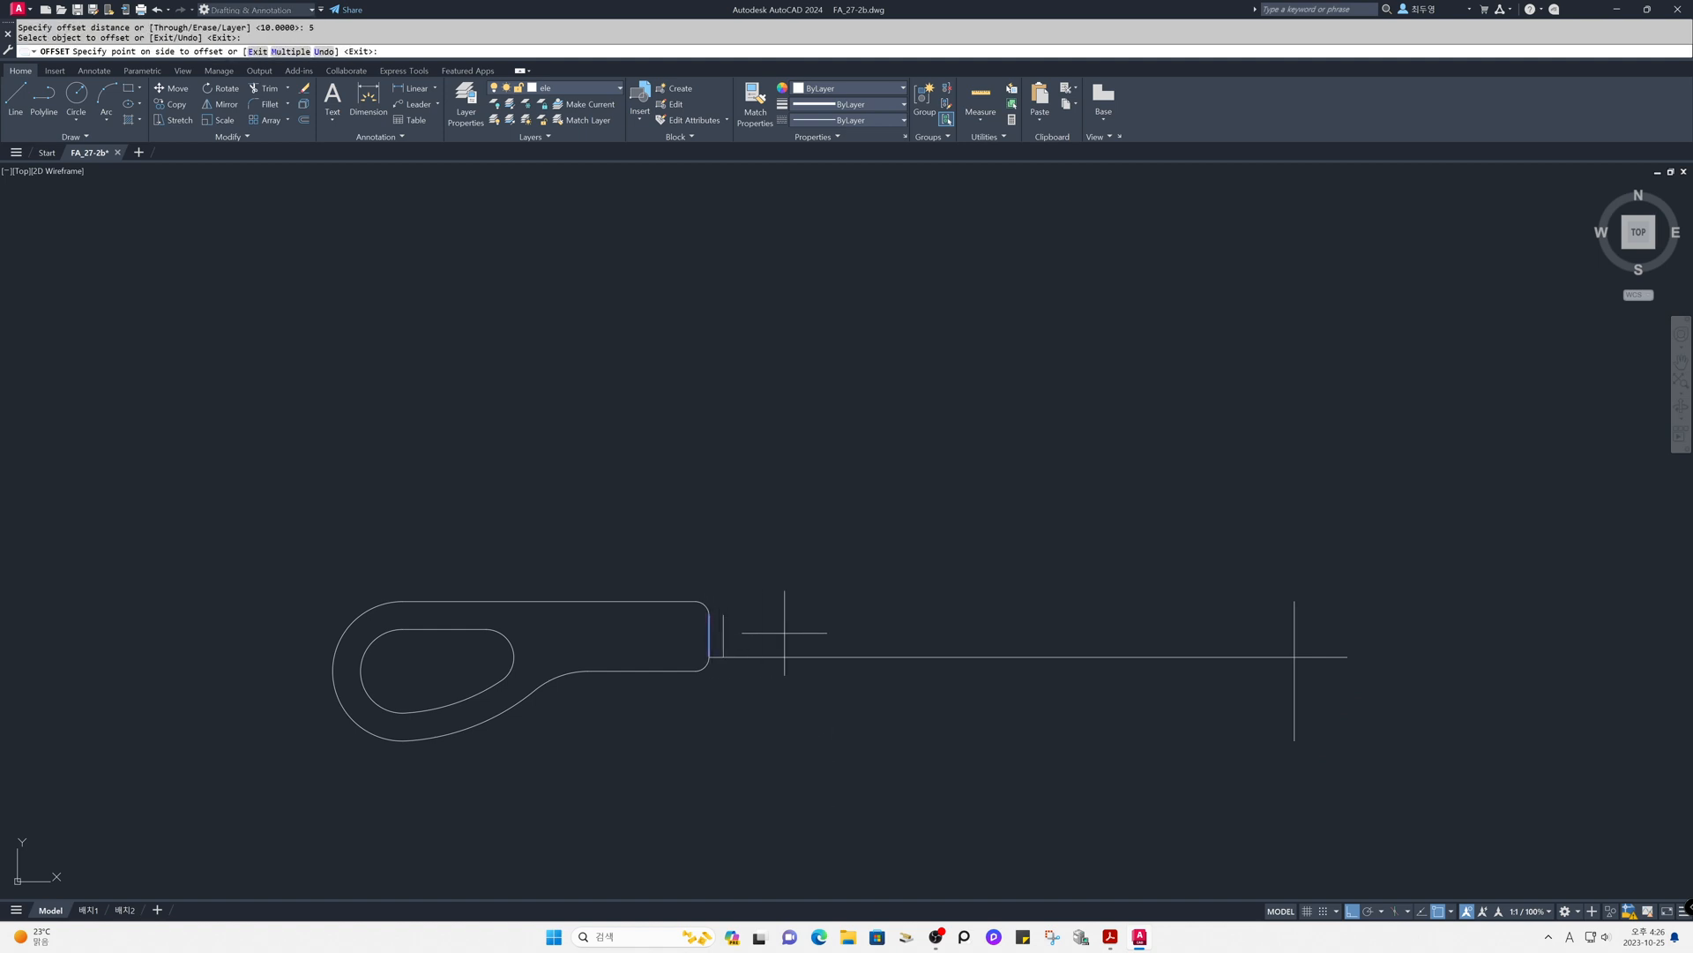
pyautogui.click(798, 633)
pyautogui.press('Return')
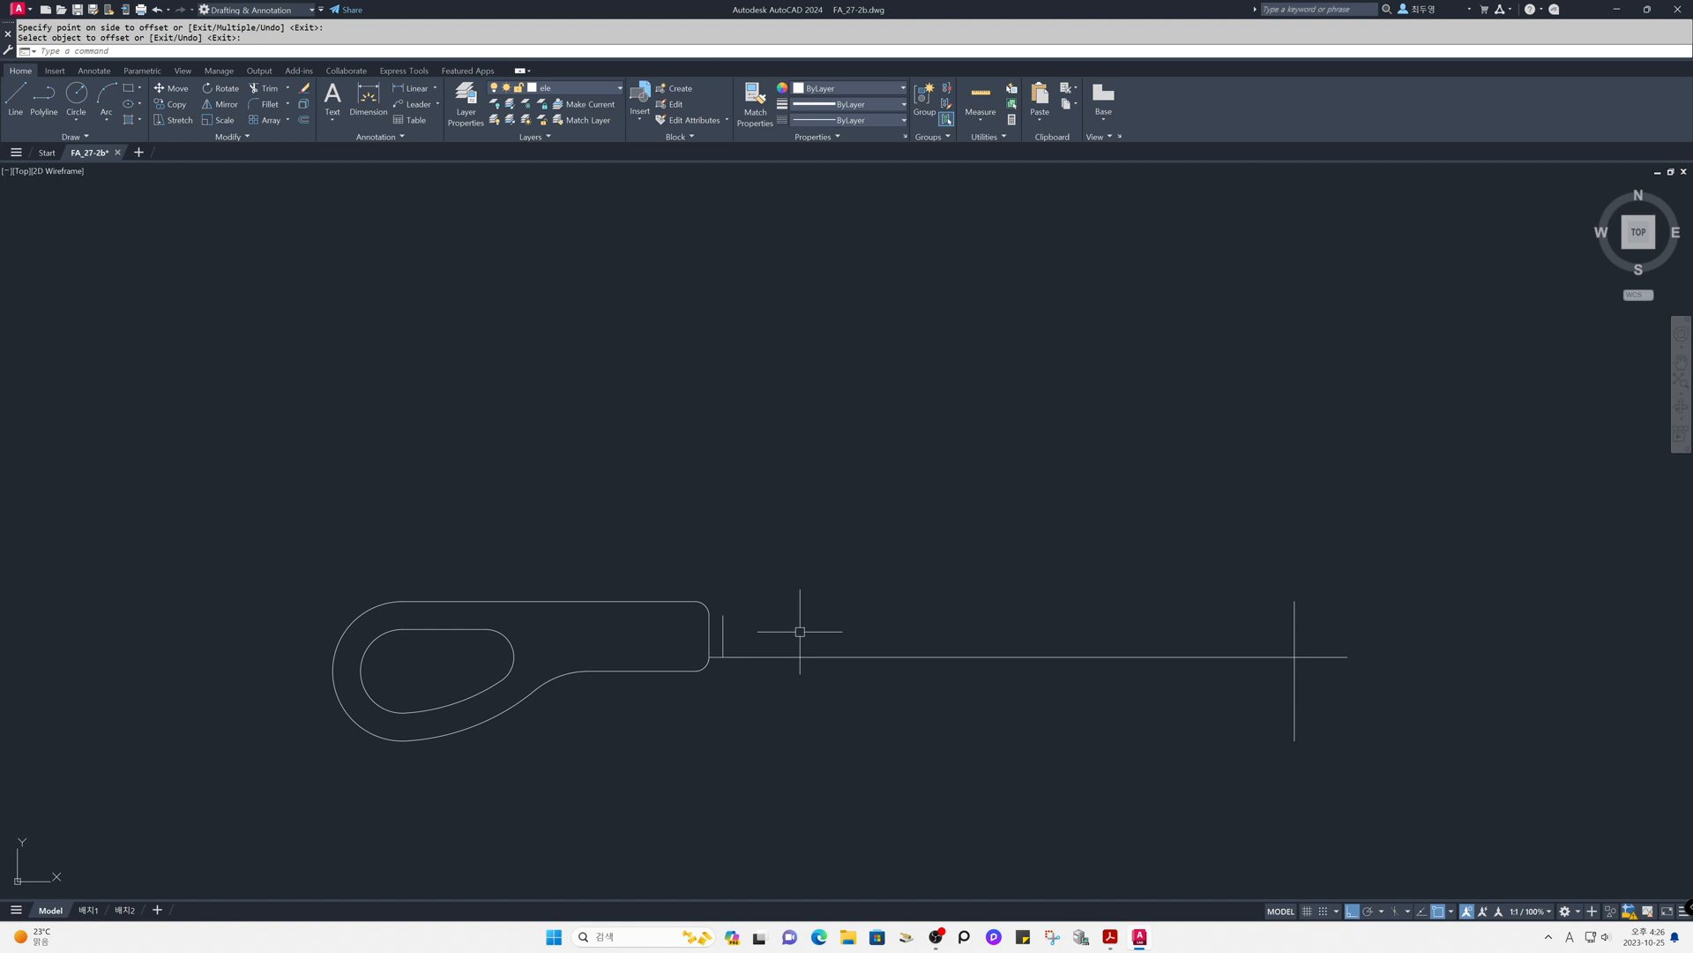
# - Offset the short vertical line 15 units to the right, and the long horizontal line upward twice at 15-unit spacing
pyautogui.press('Return')
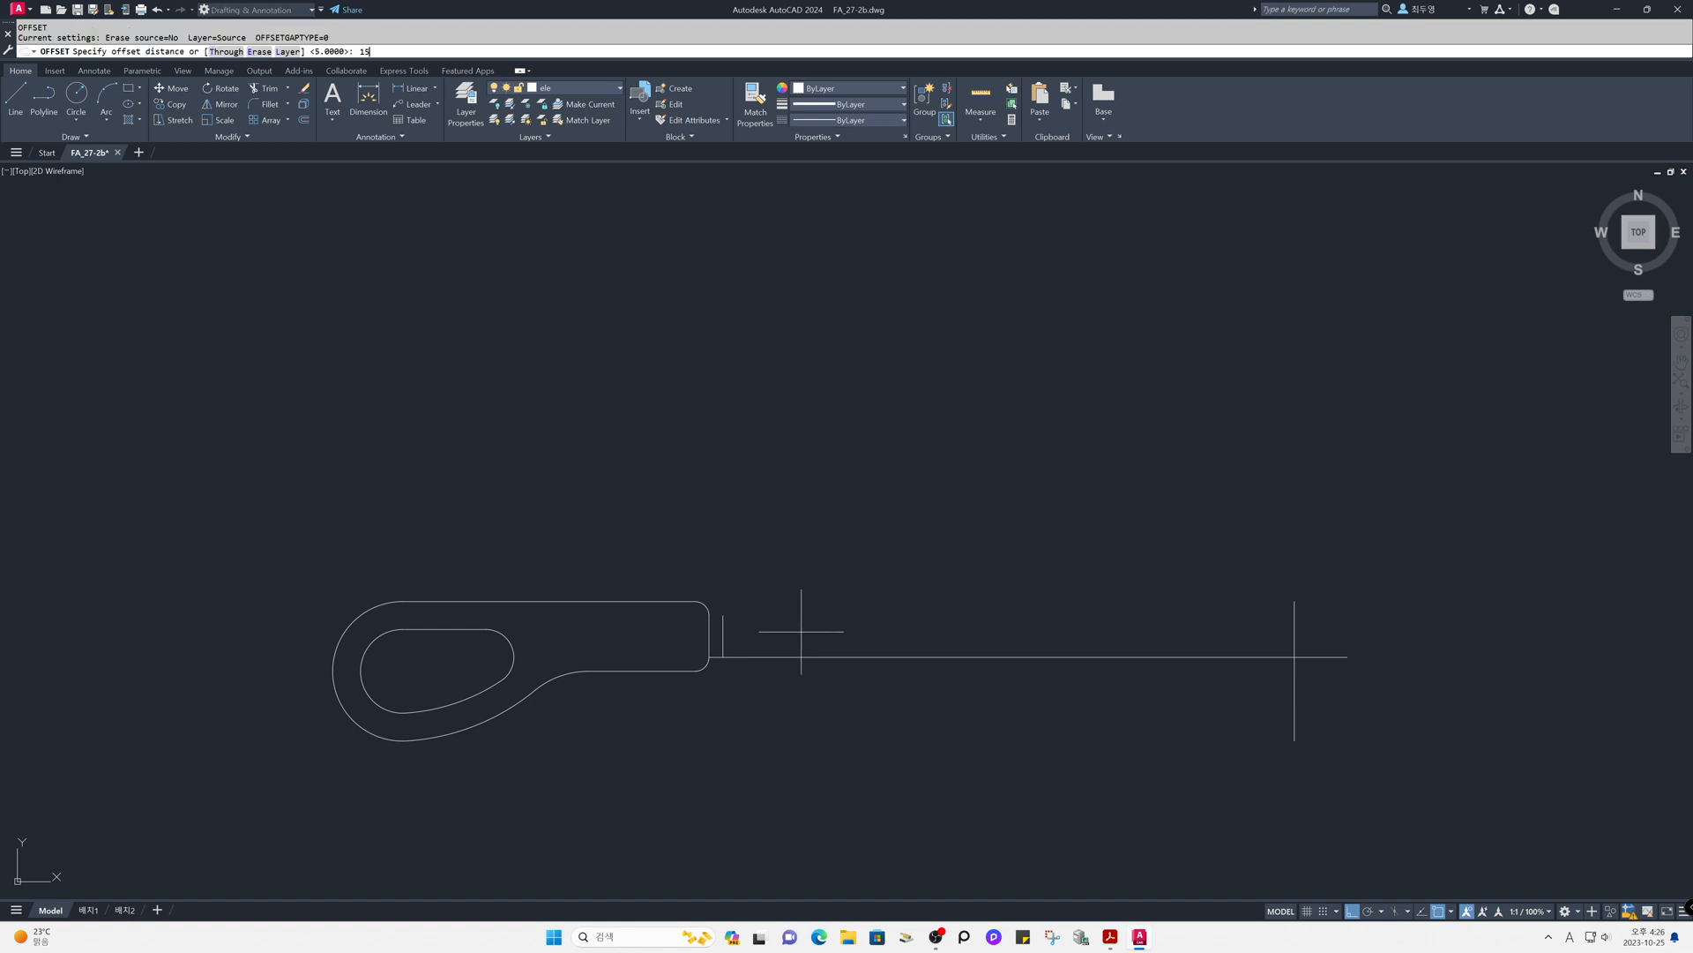
pyautogui.press('Return')
pyautogui.click(723, 634)
pyautogui.click(788, 634)
pyautogui.click(800, 657)
pyautogui.click(801, 628)
pyautogui.click(801, 615)
pyautogui.click(813, 545)
pyautogui.press('Return')
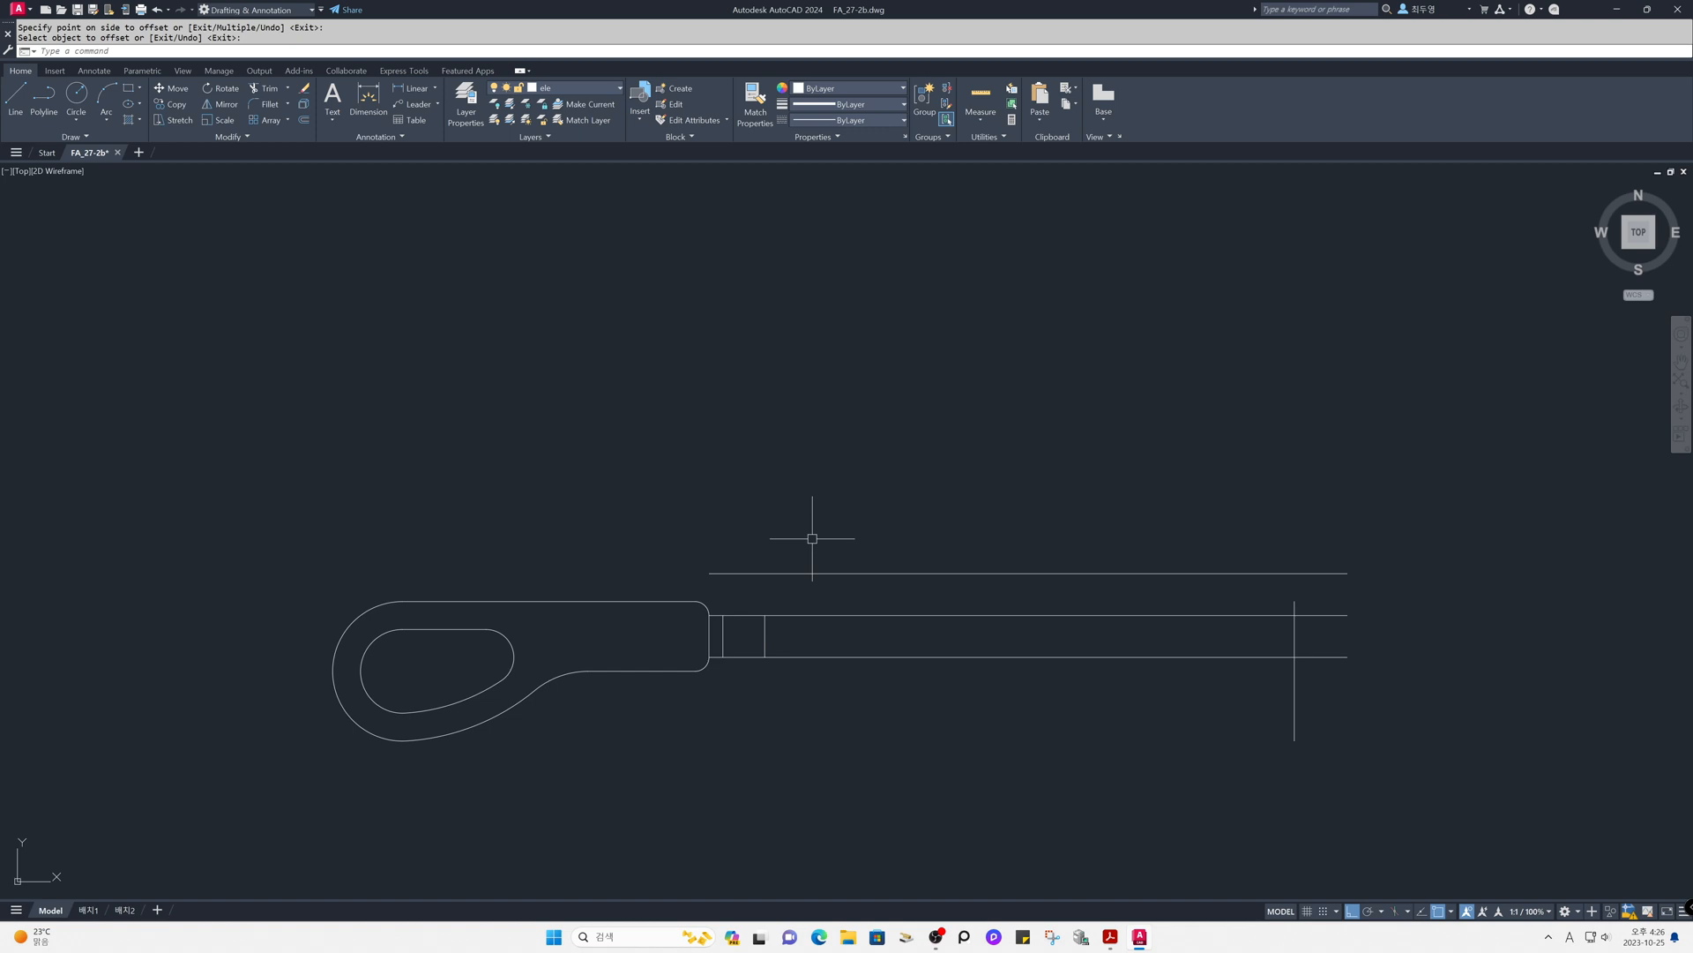
# - Stretch the upper end of the second short vertical line up to the topmost horizontal line
pyautogui.press('F8')
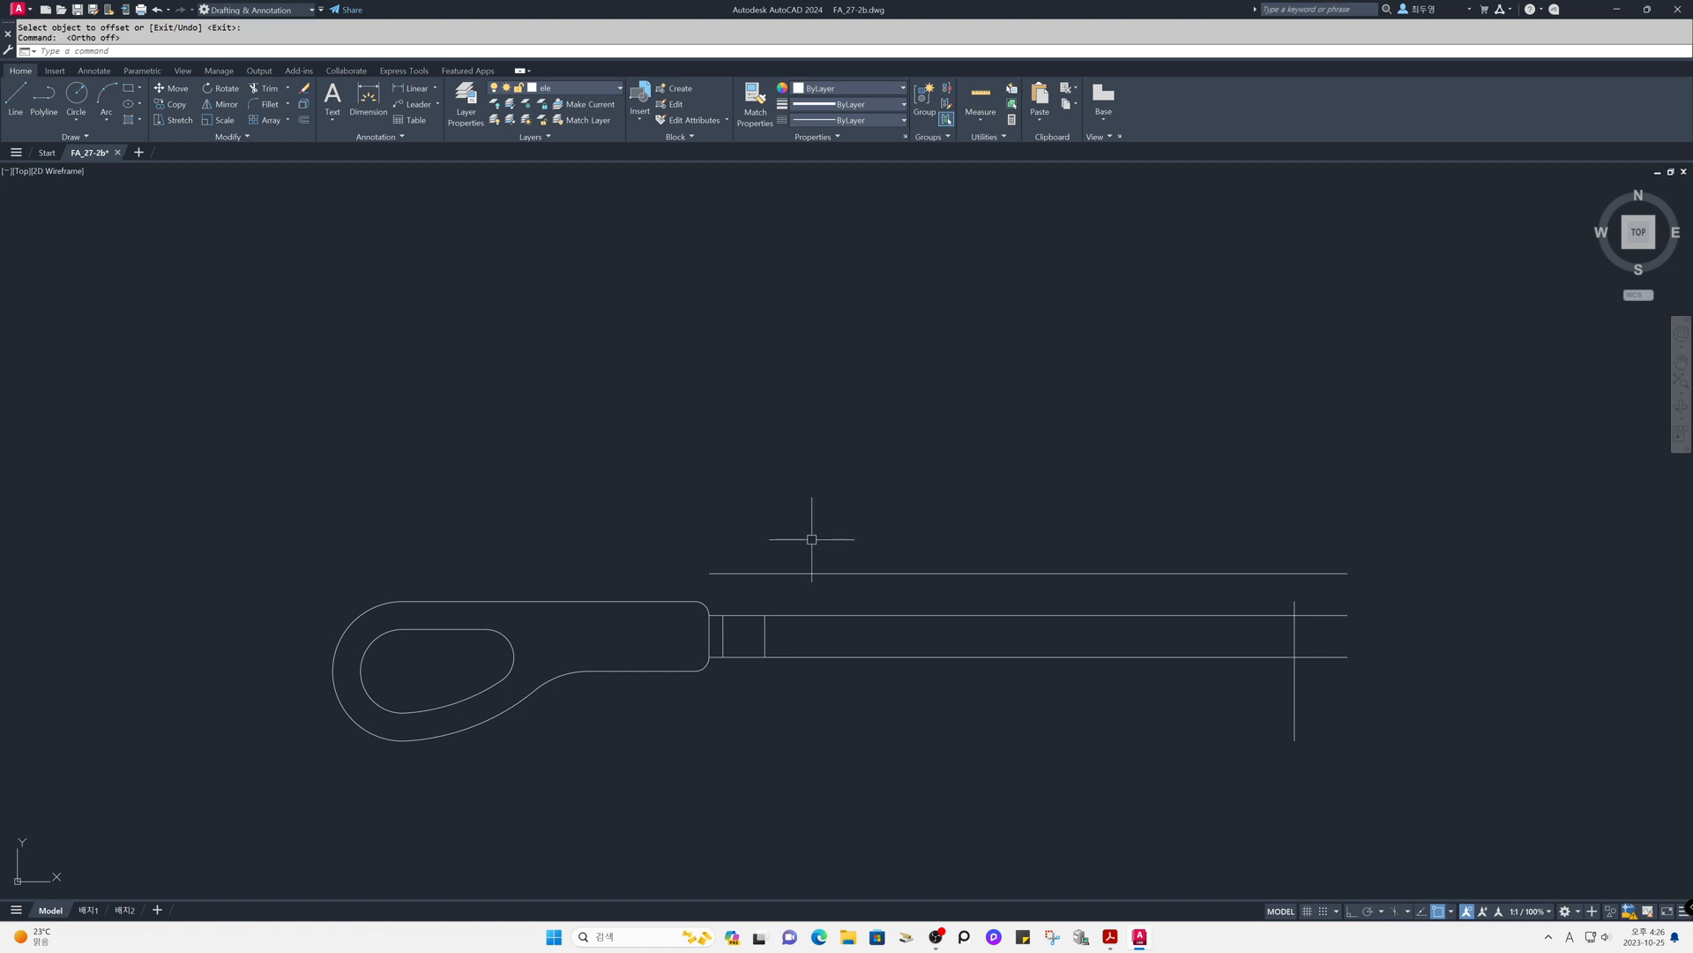
pyautogui.press('F8')
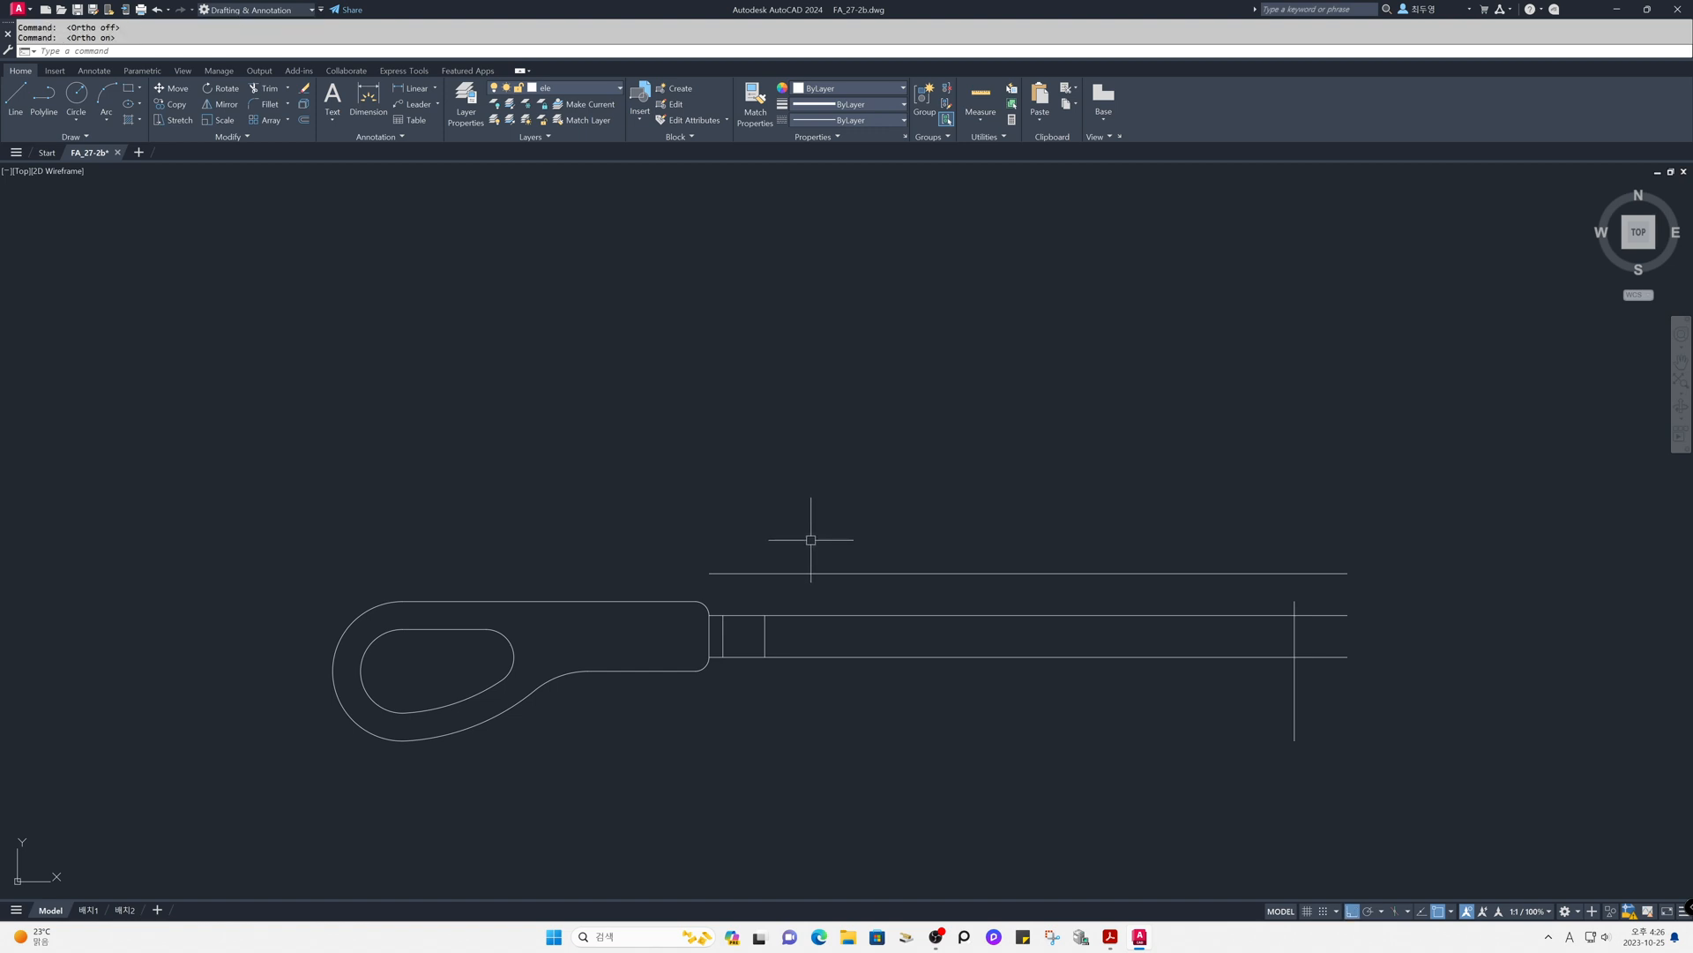
pyautogui.click(765, 638)
pyautogui.click(764, 615)
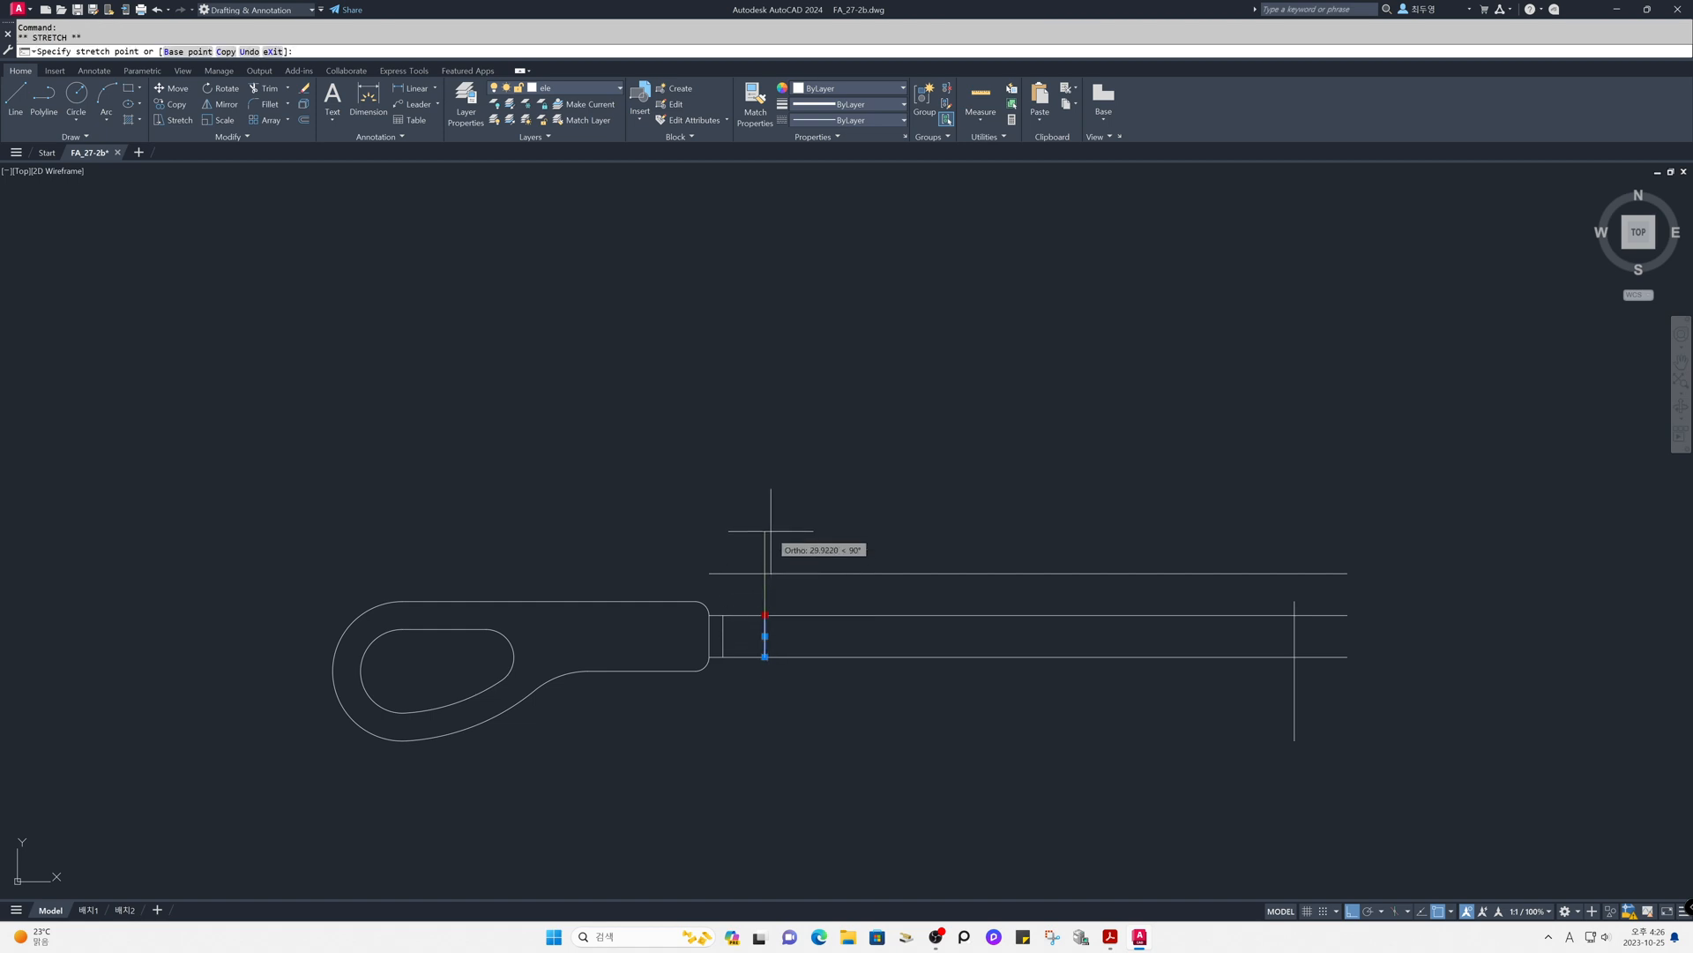
pyautogui.click(764, 573)
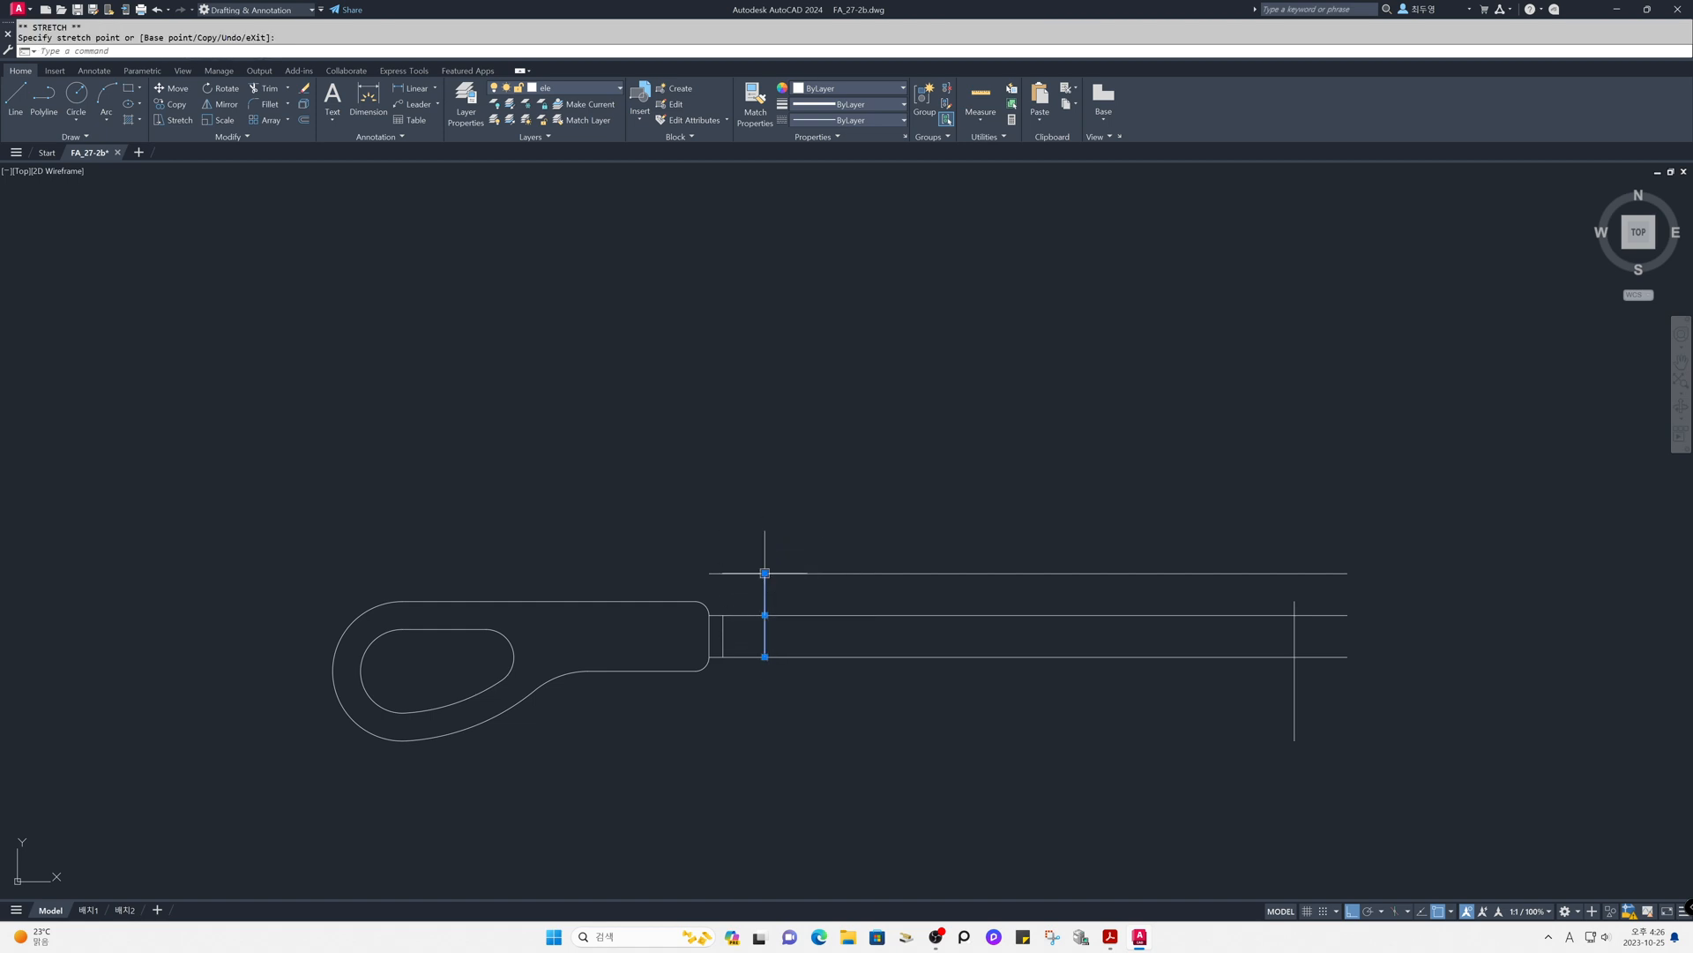
pyautogui.press('Escape')
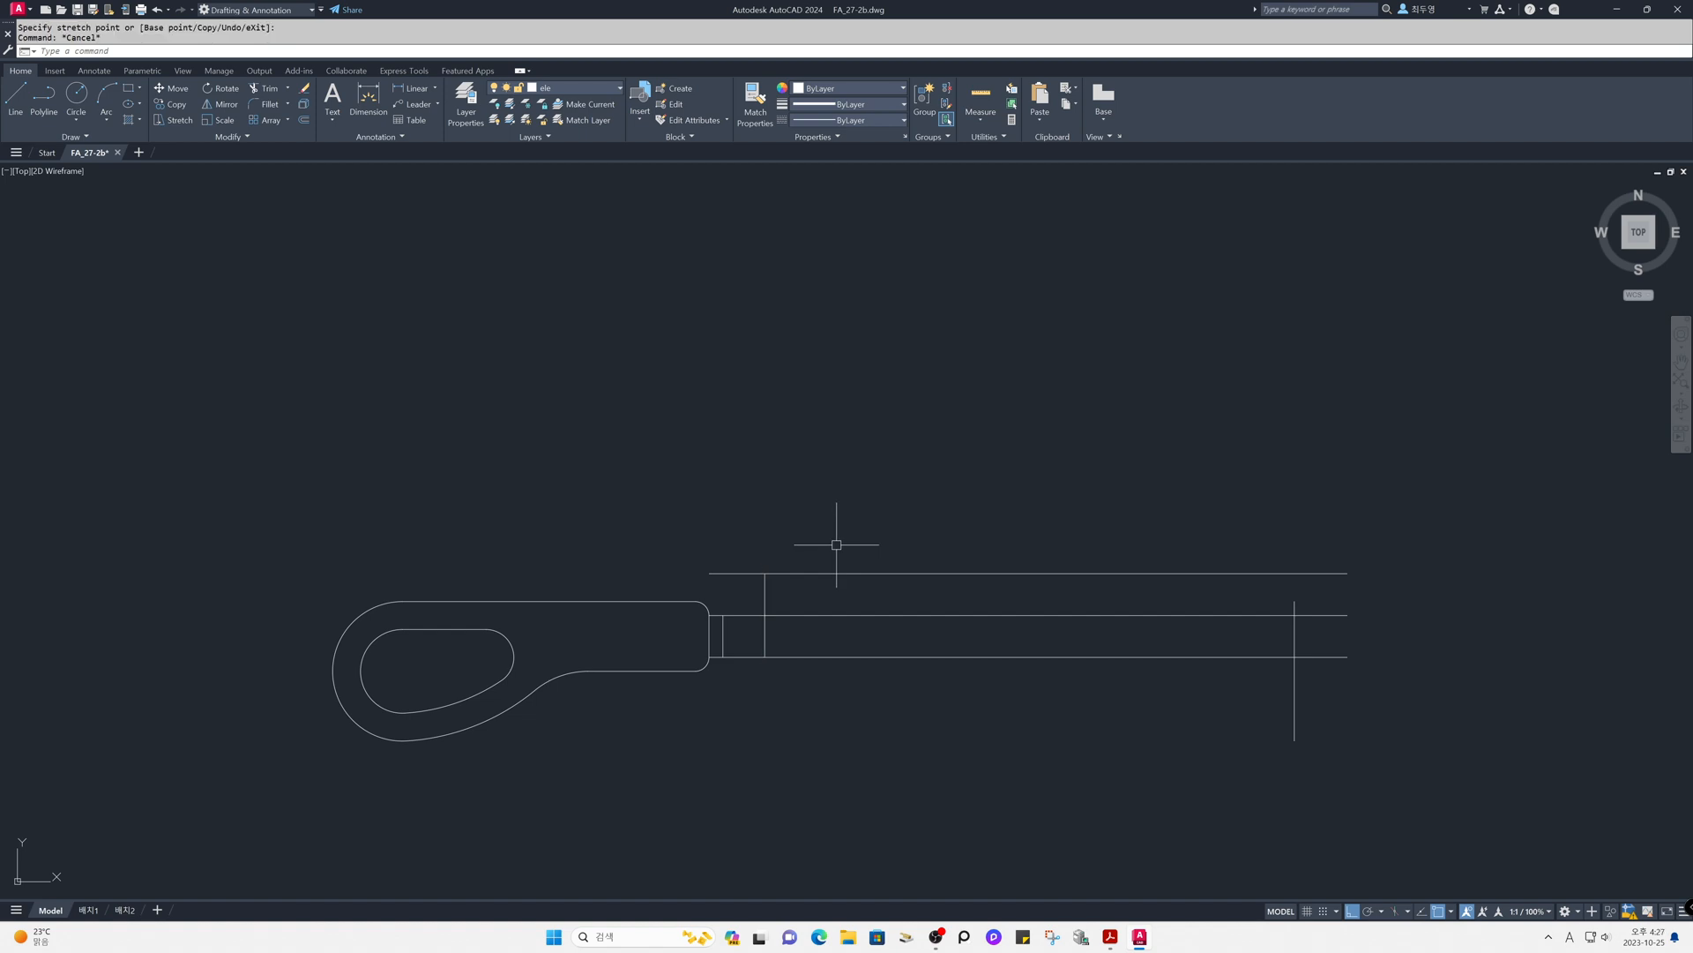
# - With Ortho off, move that vertical line's lower end to the top end of the first short vertical line, making it slanted
pyautogui.click(765, 593)
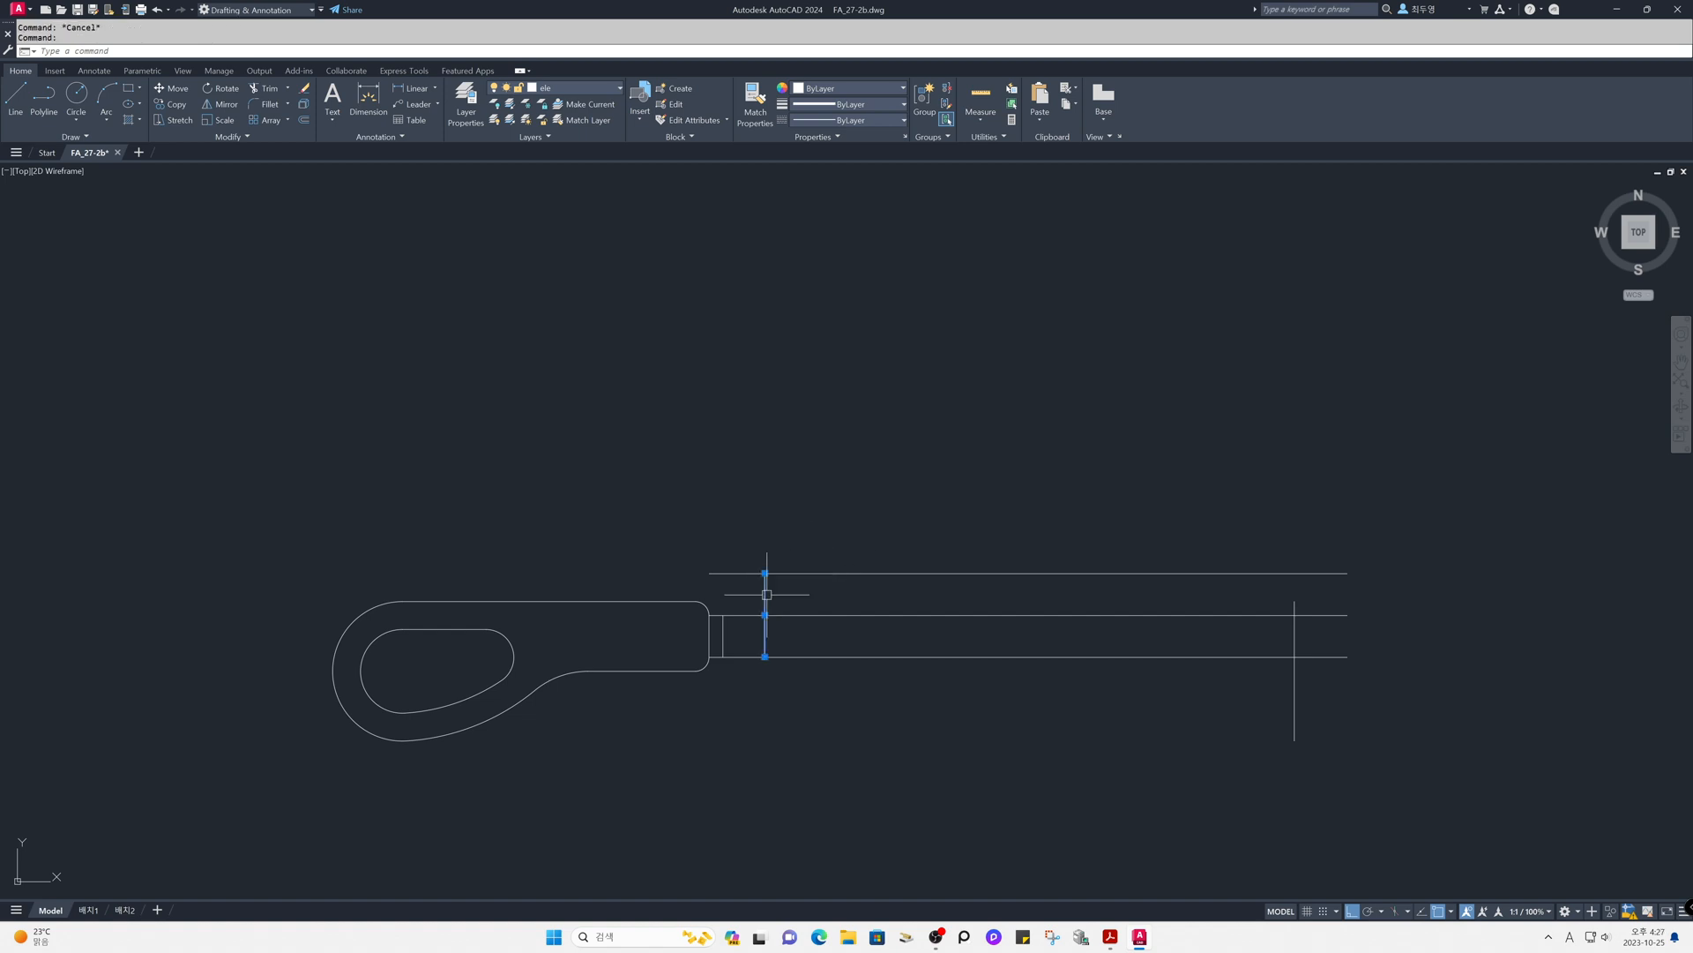
pyautogui.click(765, 656)
pyautogui.press('F8')
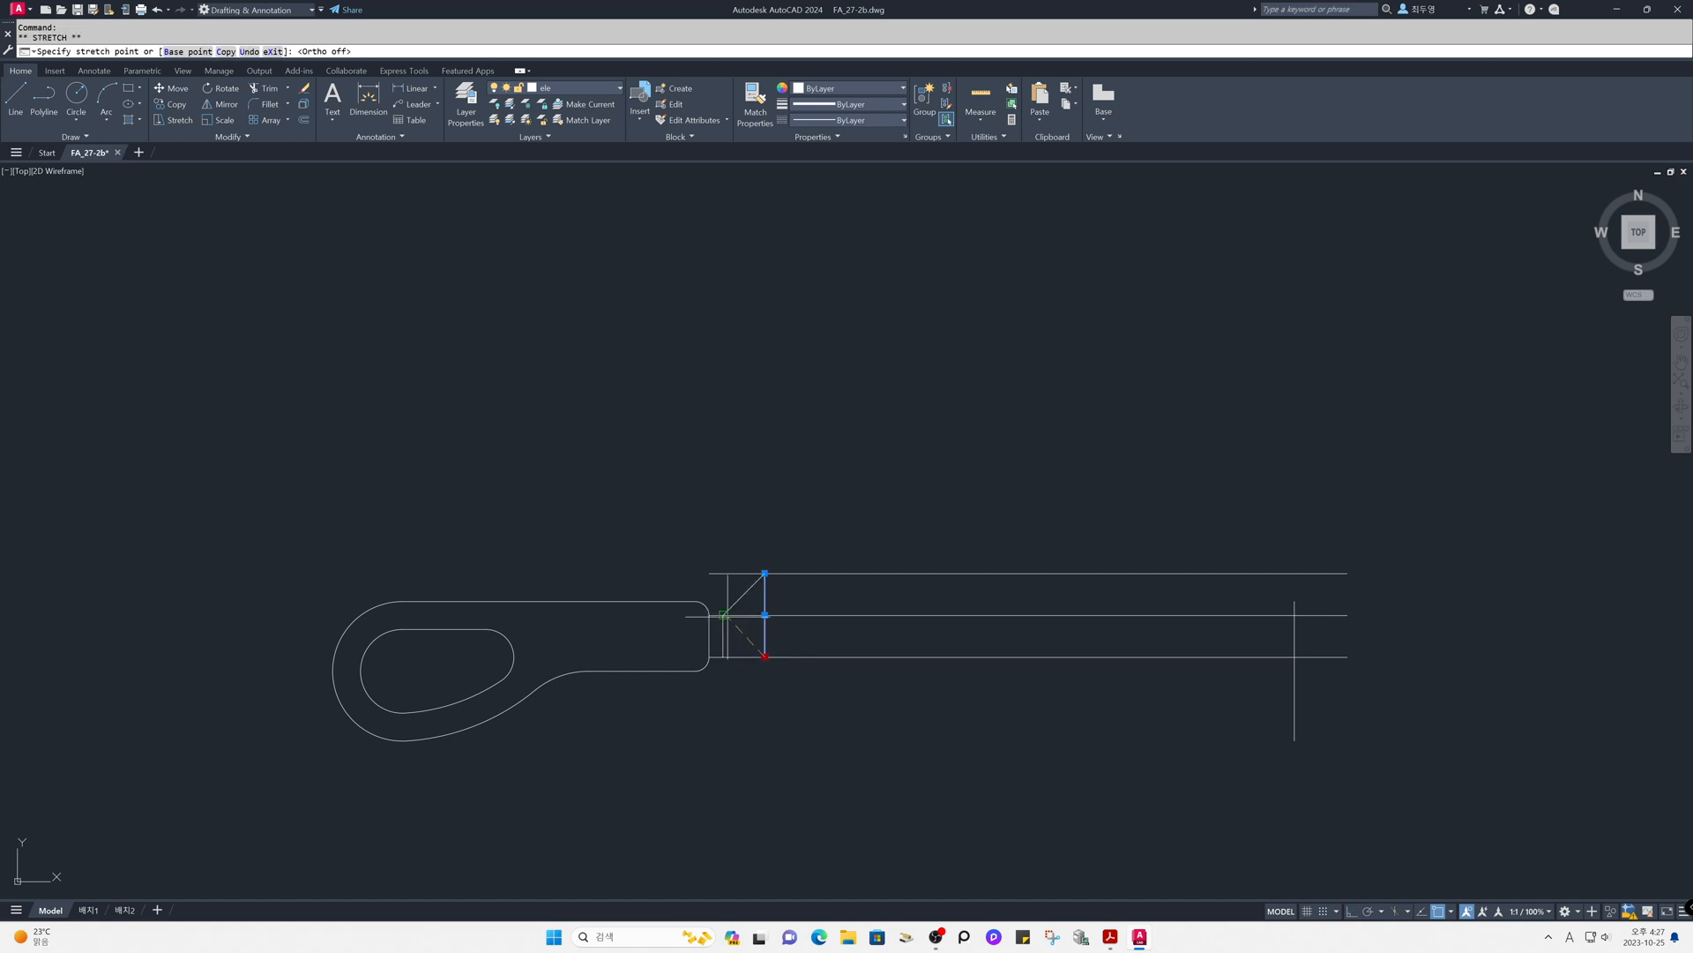
pyautogui.click(723, 614)
pyautogui.press('Escape')
# - Shorten the middle horizontal line so its right end meets the lower end of the slanted line
pyautogui.click(842, 615)
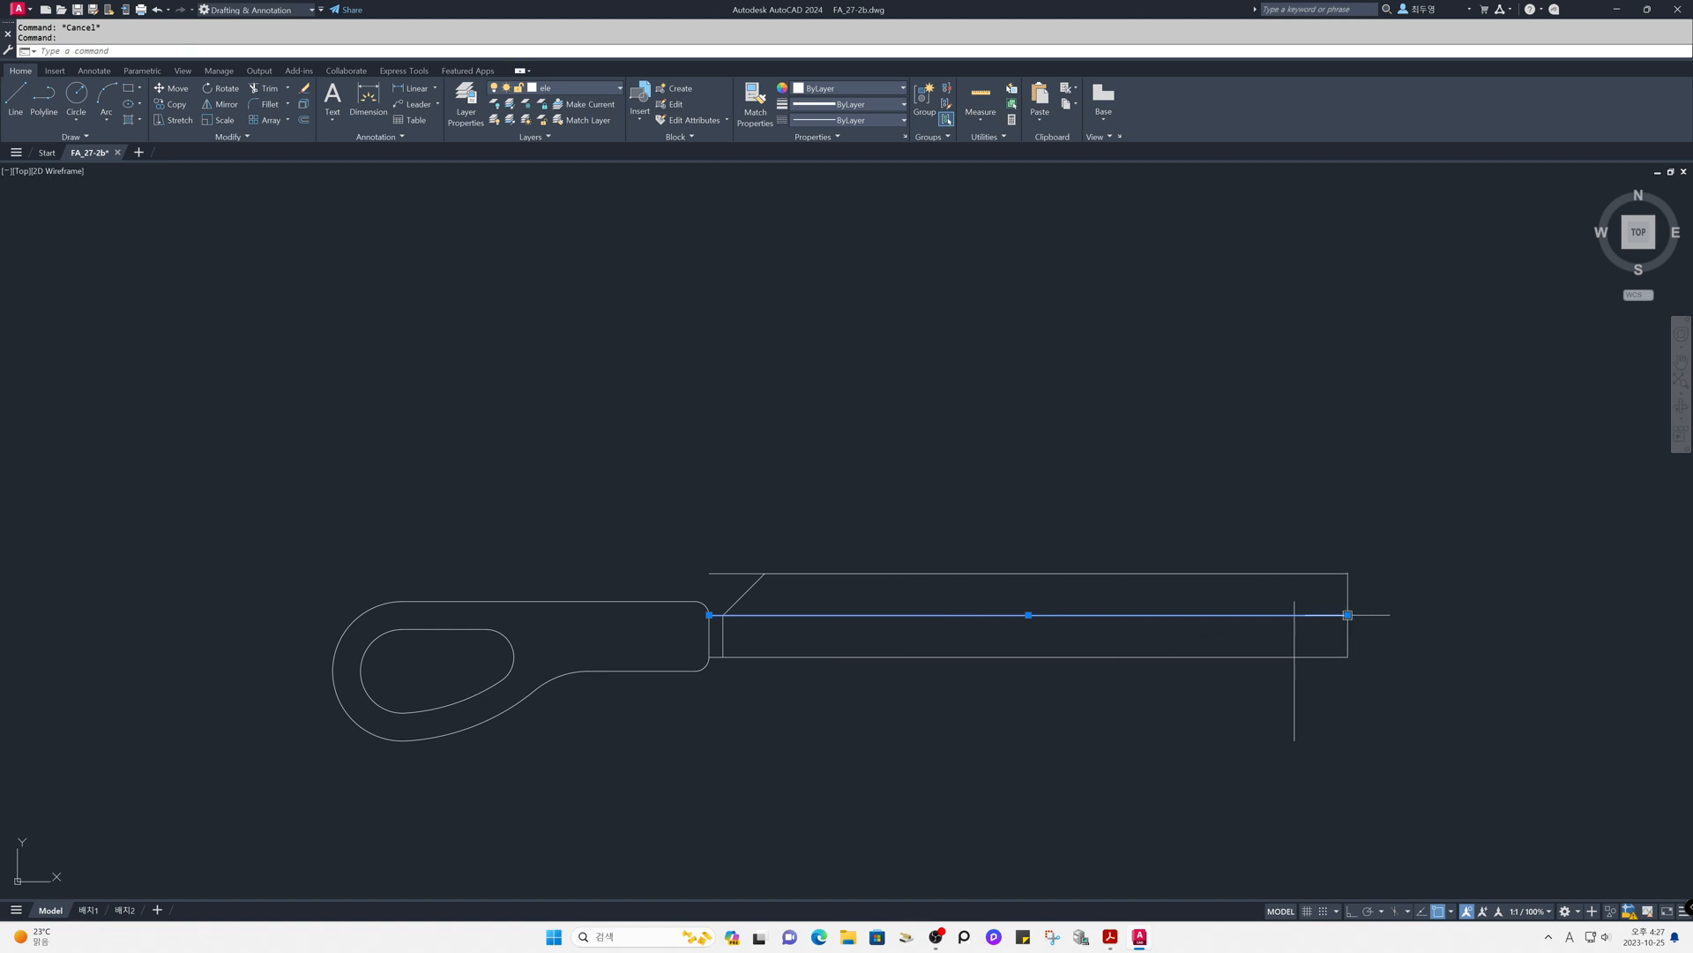
pyautogui.click(1347, 614)
pyautogui.click(723, 615)
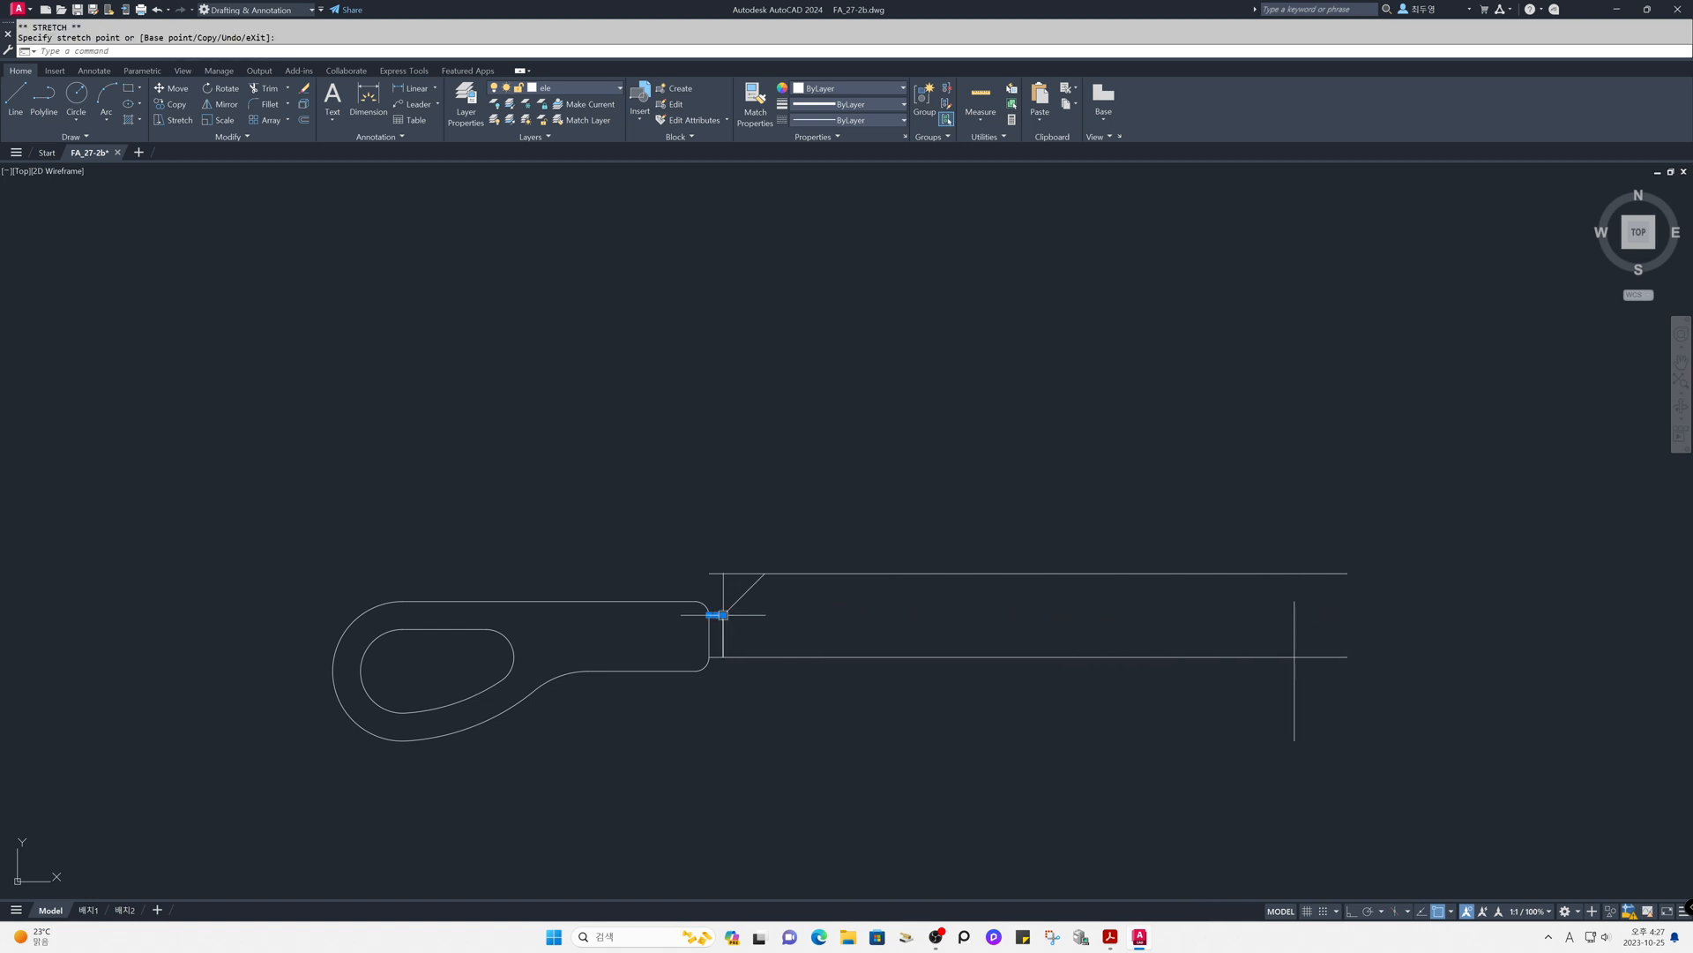
pyautogui.press('Escape')
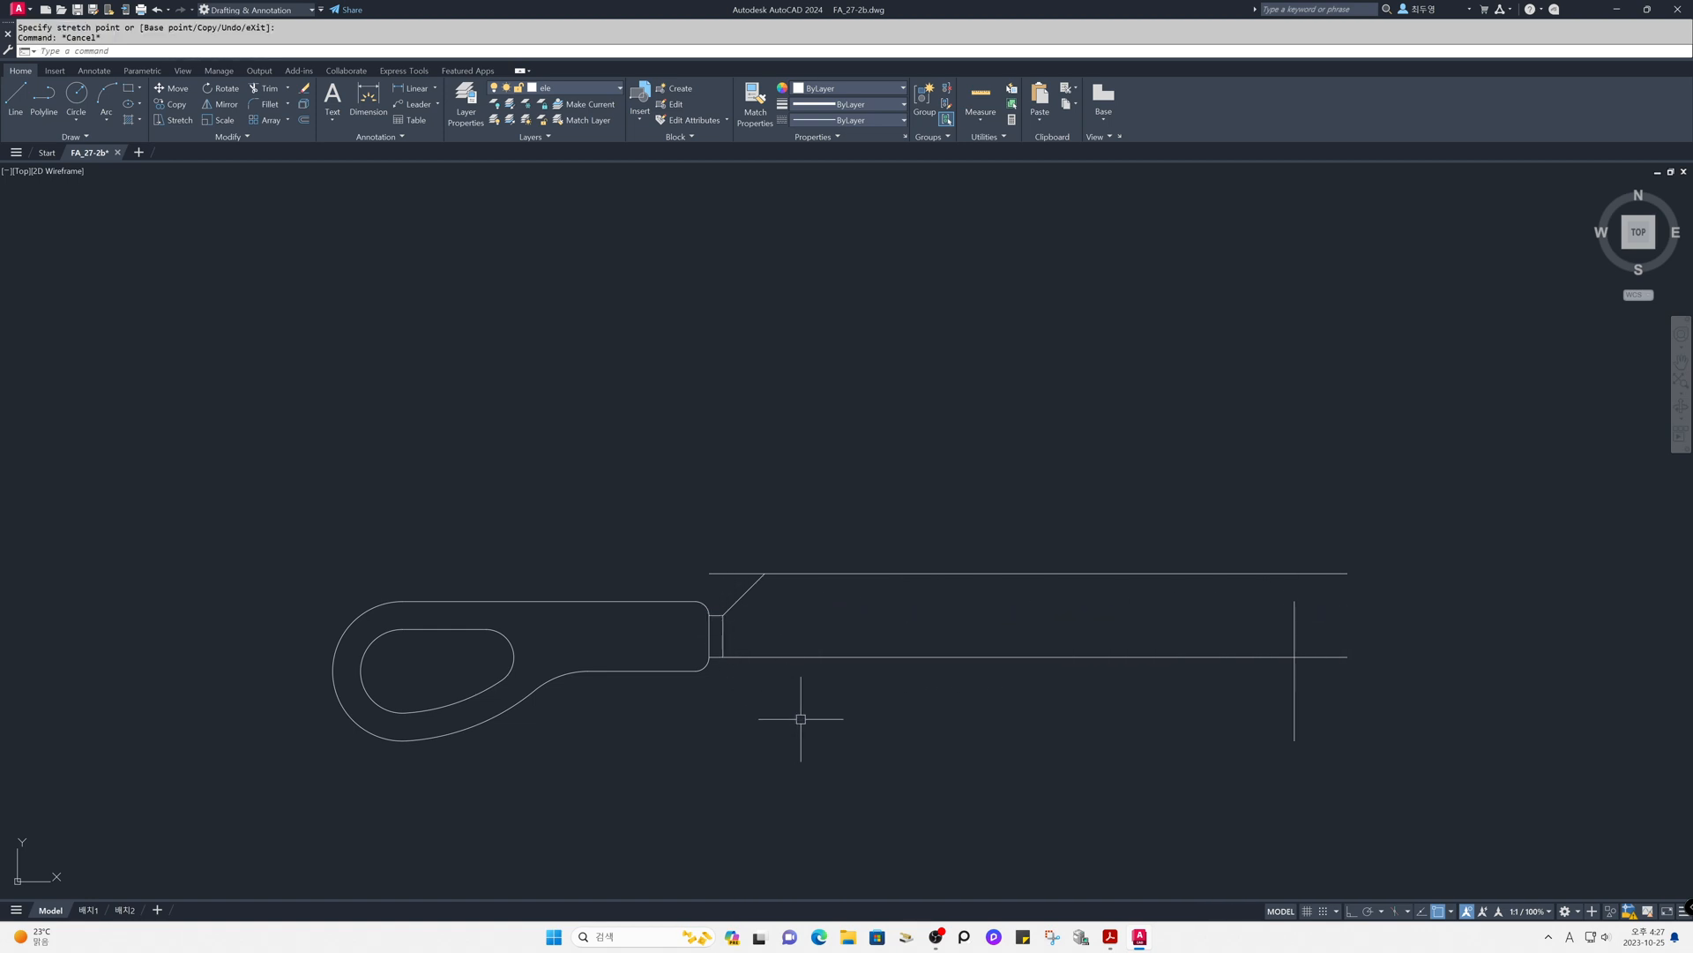
# - Erase the short vertical line beside the handle and the topmost horizontal line
pyautogui.write('e')
pyautogui.press('Return')
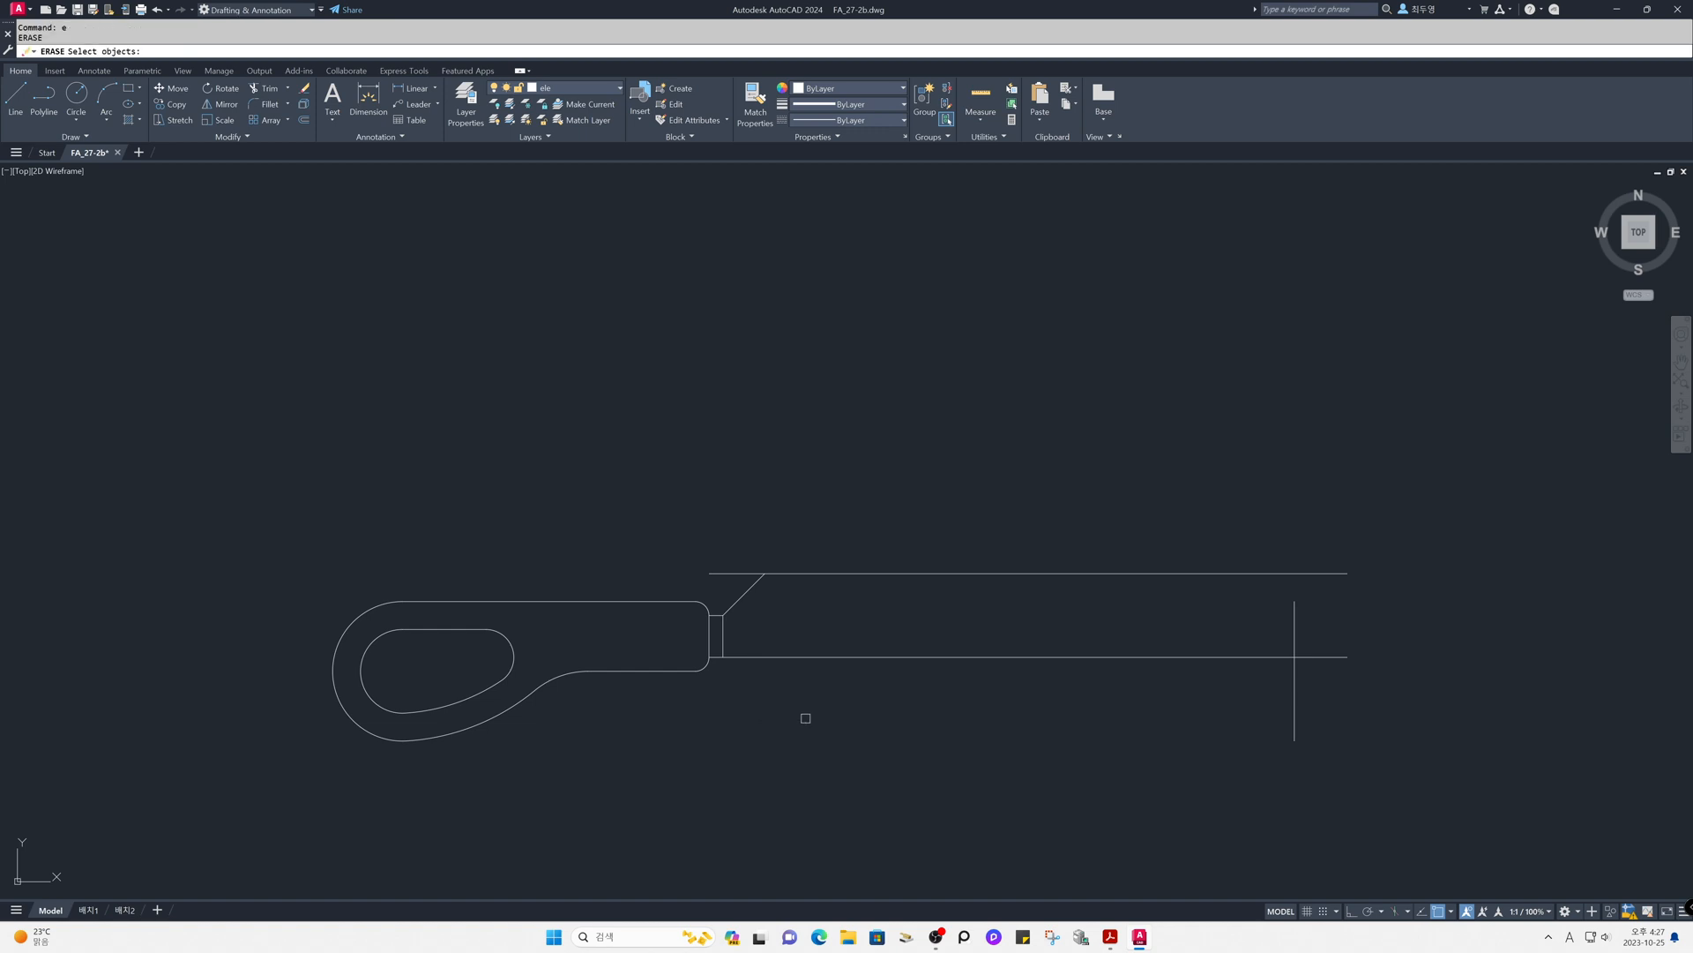
pyautogui.click(725, 629)
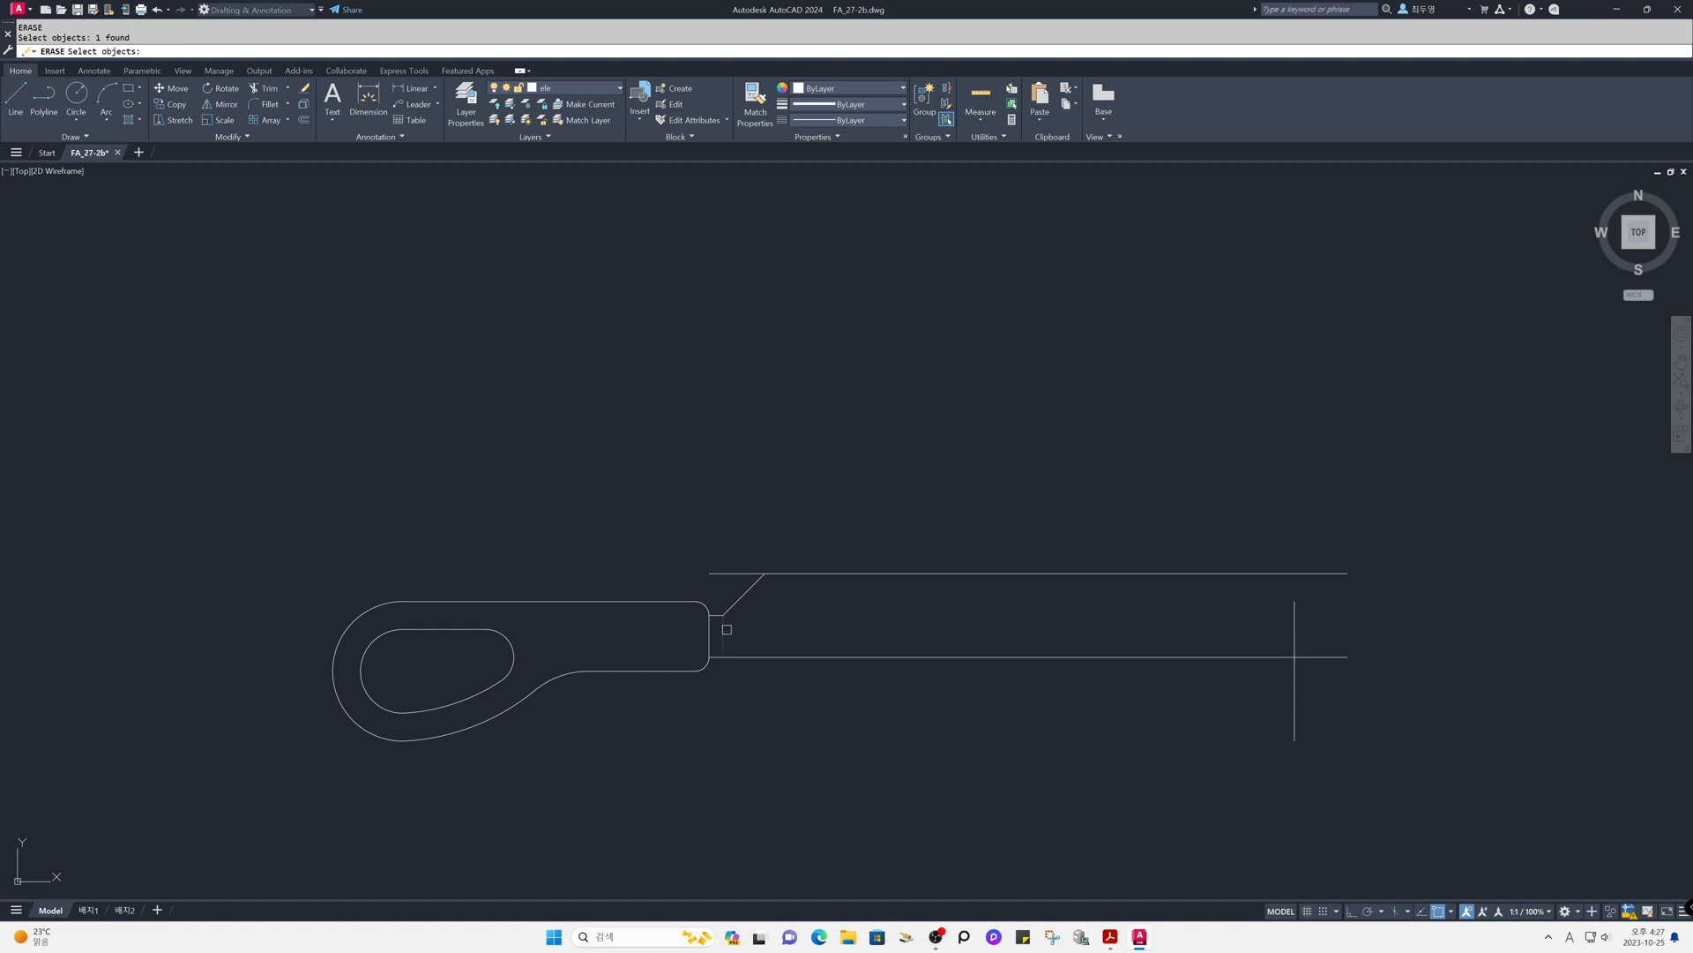
pyautogui.click(837, 574)
pyautogui.press('Return')
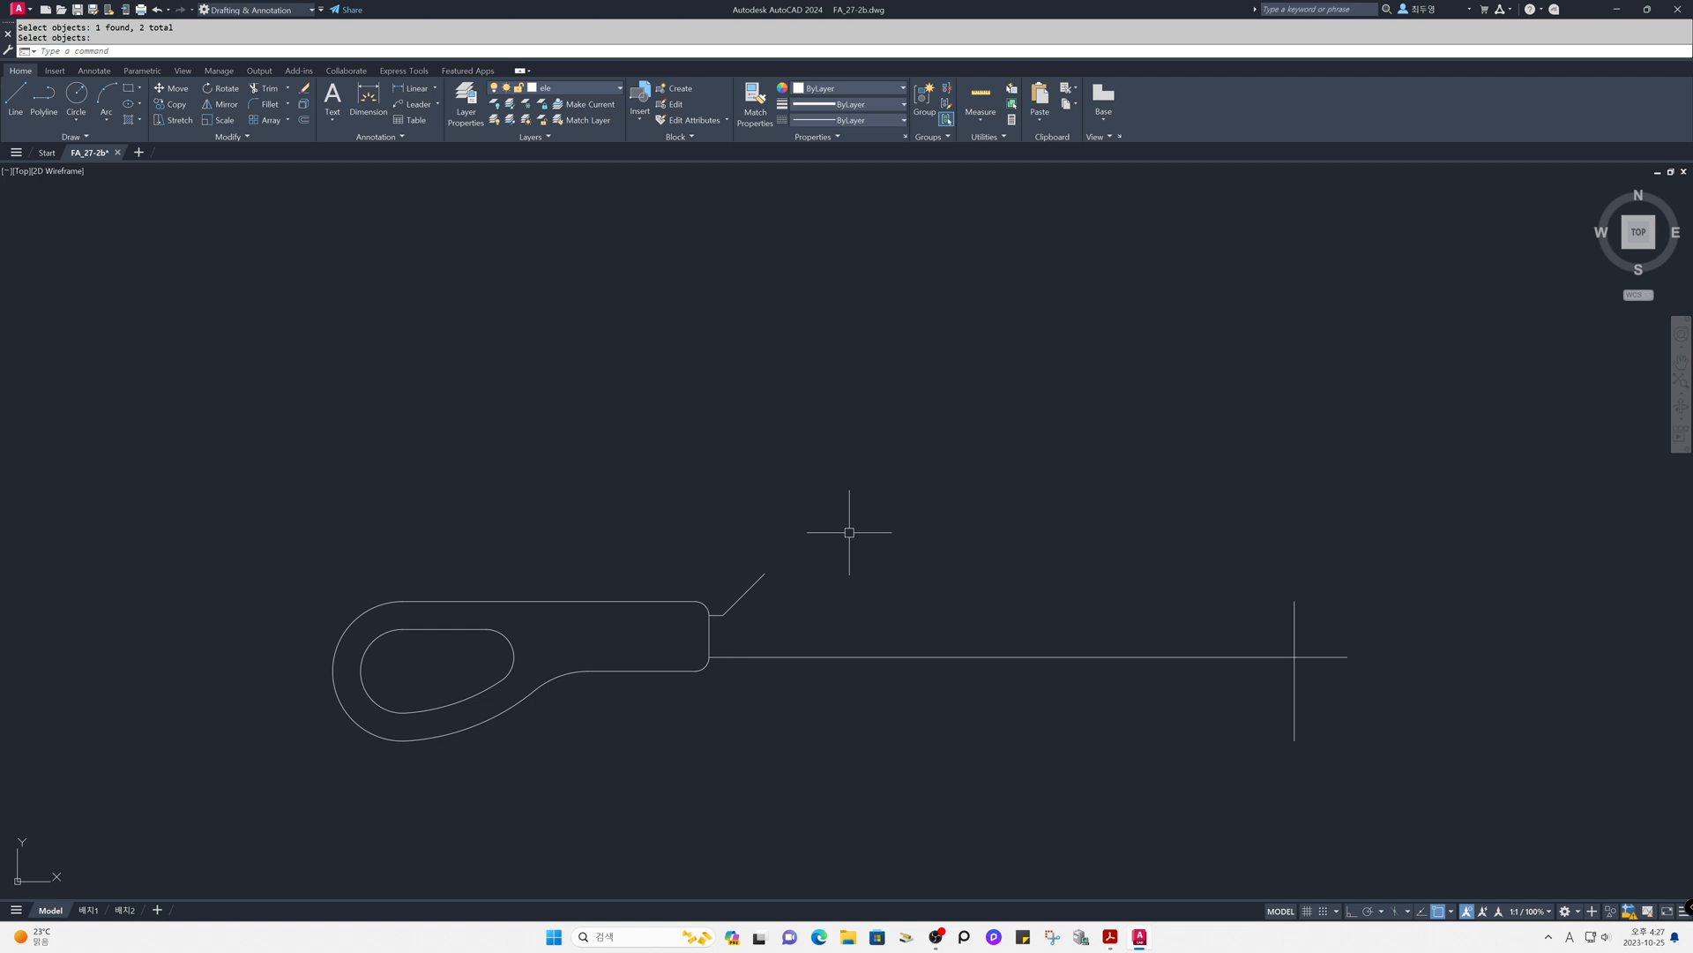
# - Draw a circle of radius 10 centred where the shaft's bottom line crosses the far vertical line
pyautogui.write('c')
pyautogui.press('Return')
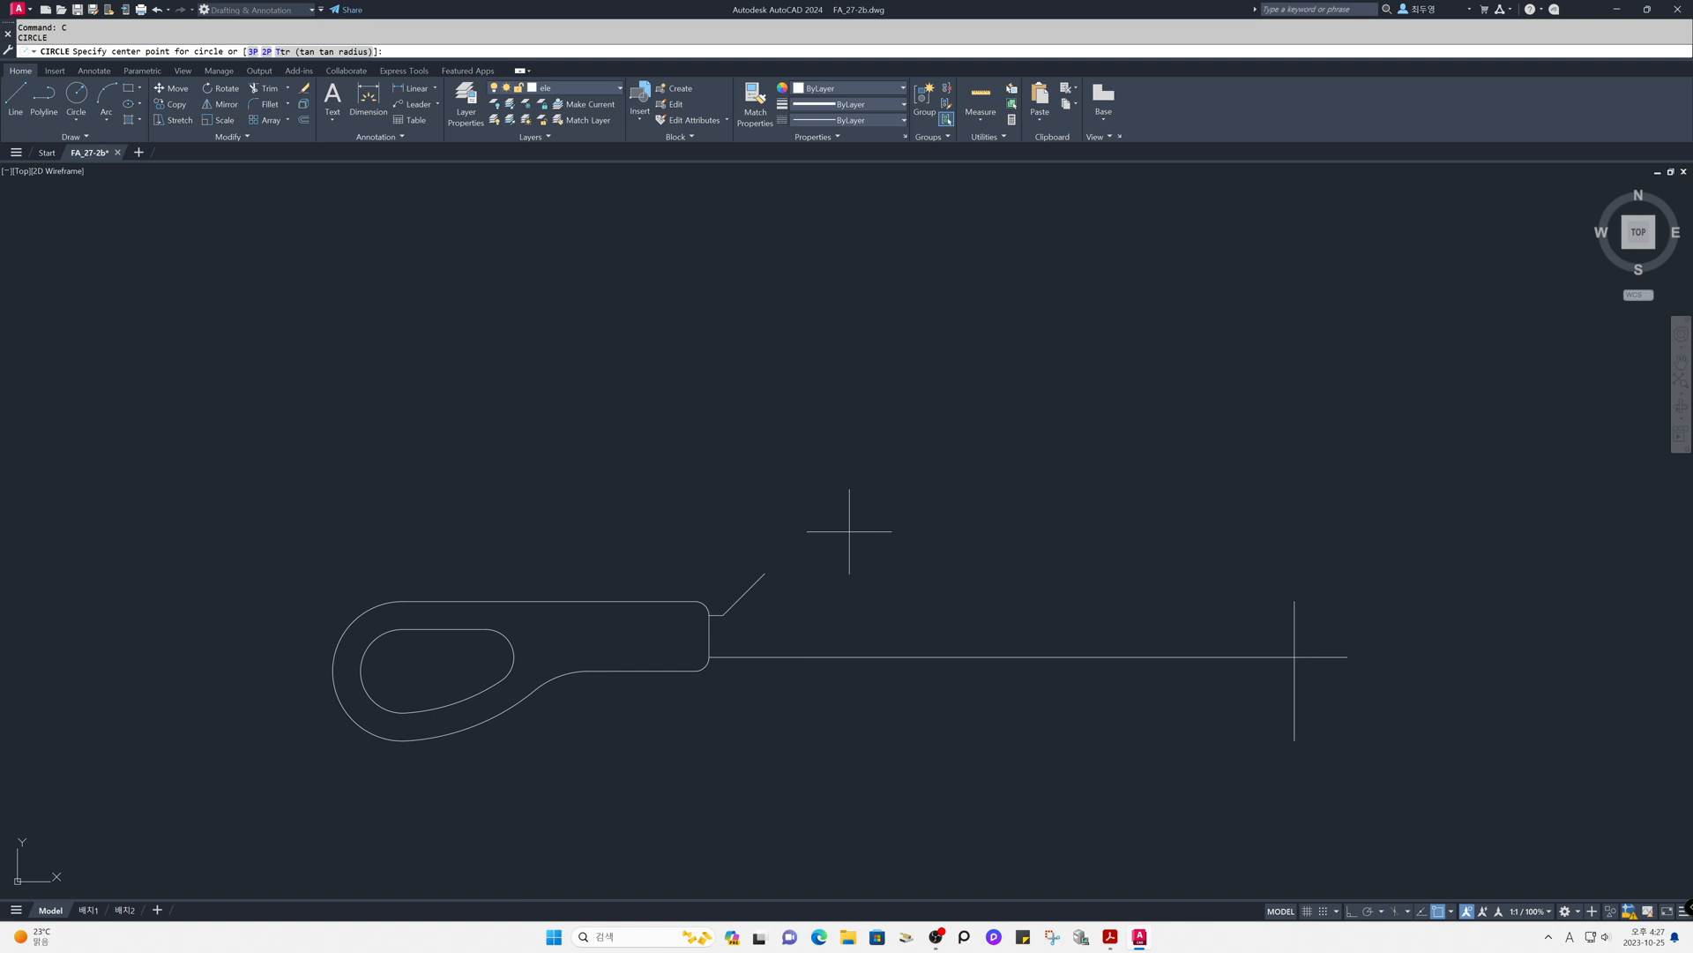
pyautogui.click(1293, 656)
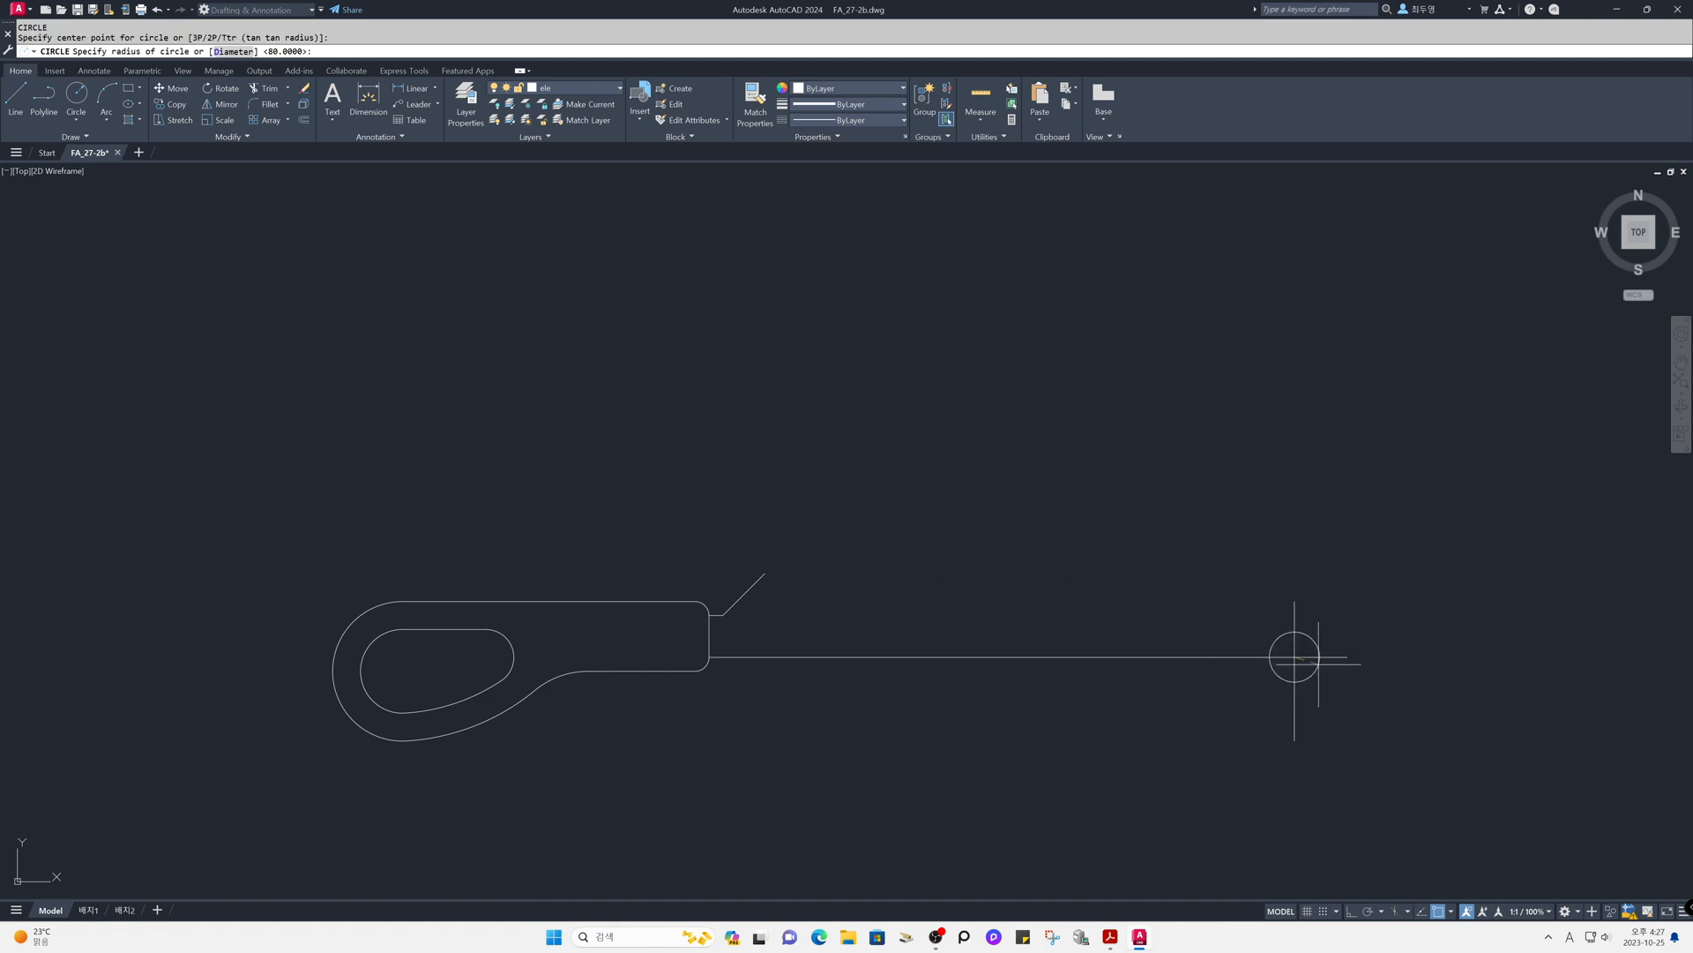
pyautogui.write('10')
pyautogui.press('Return')
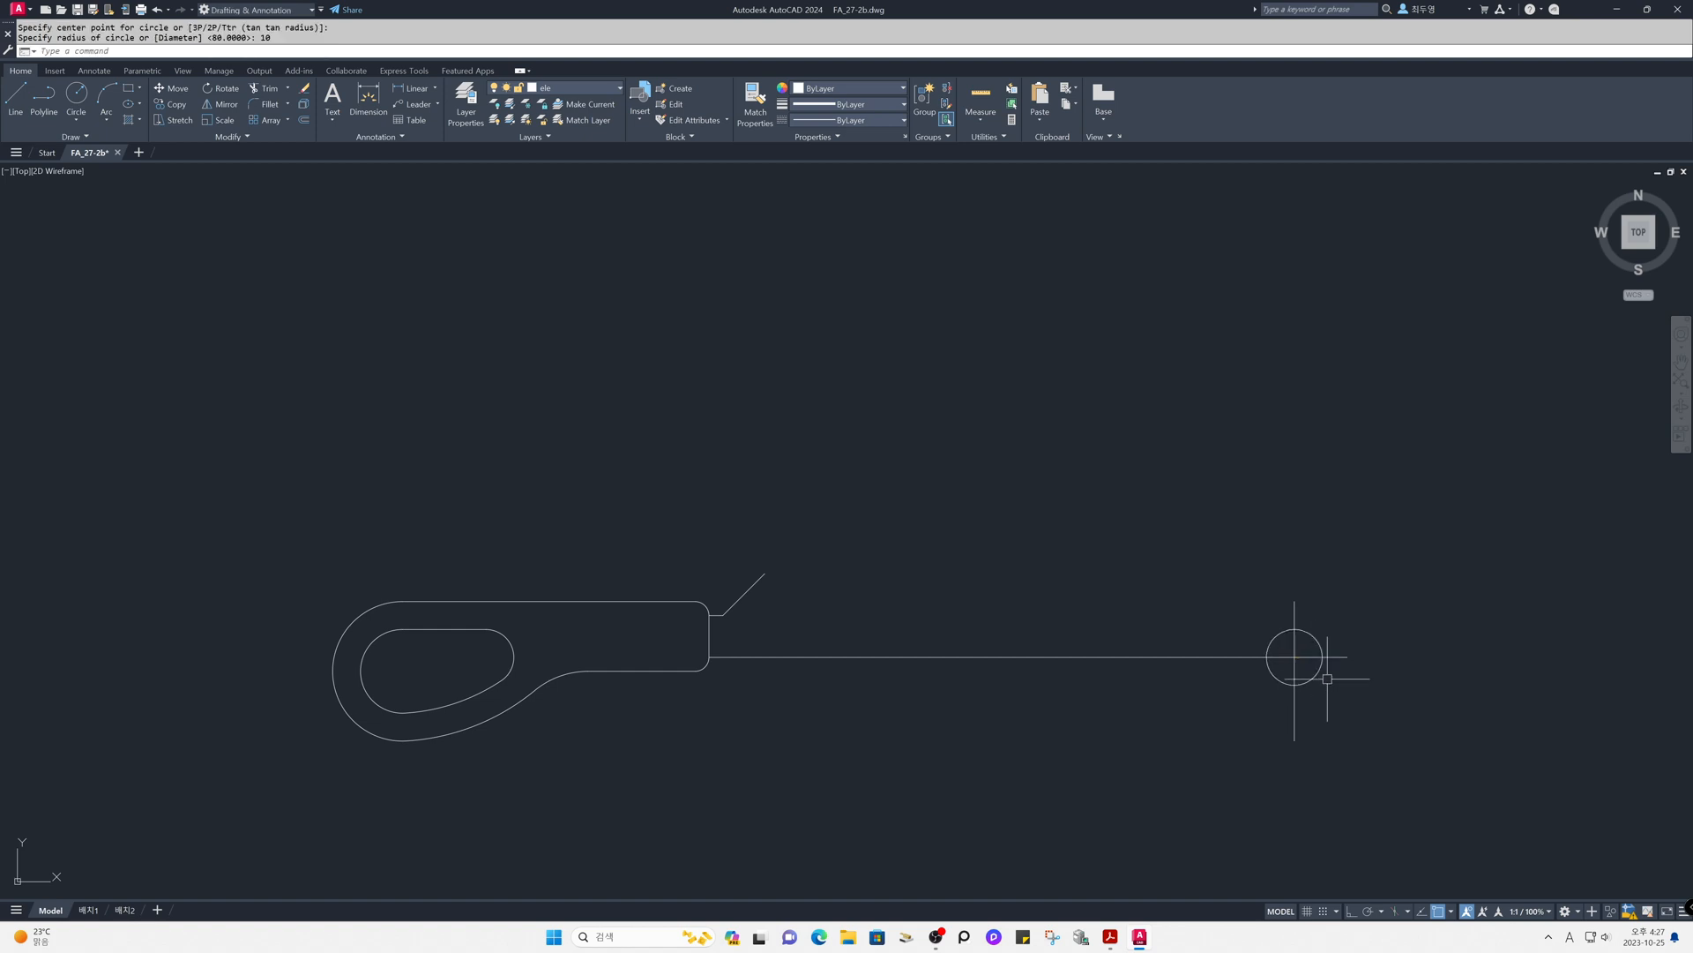
# - Move the circle left so its right quadrant lies on the intersection of the bottom line and the far vertical line
pyautogui.write('m')
pyautogui.press('Return')
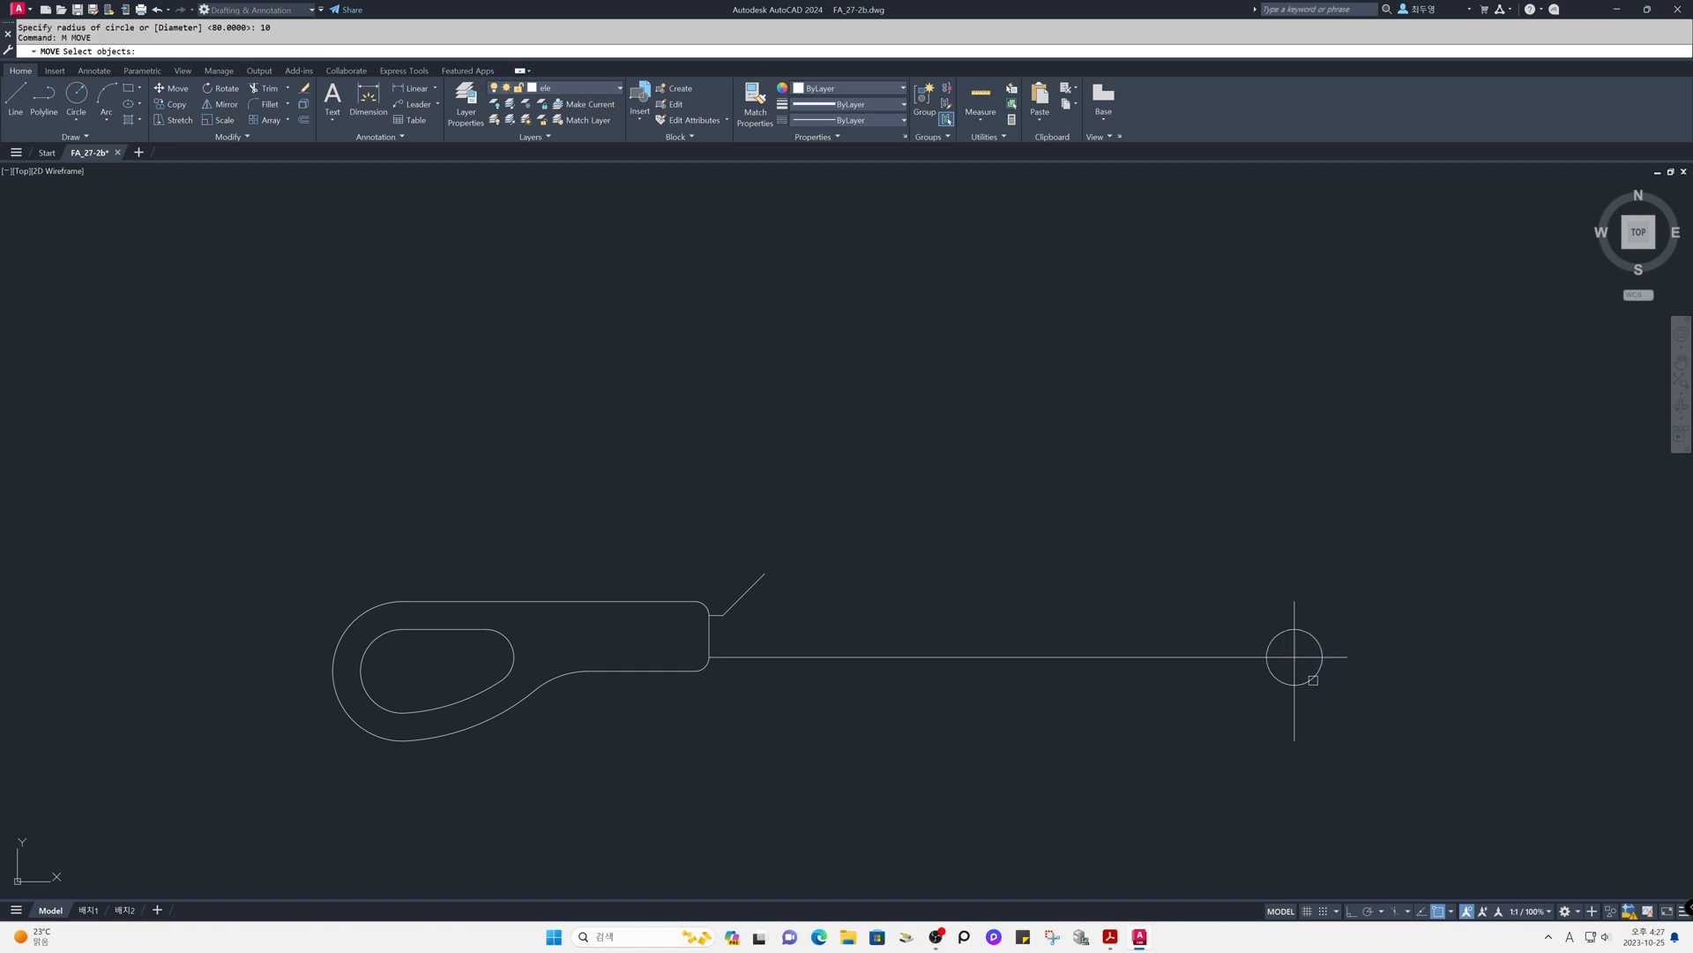
pyautogui.click(1311, 679)
pyautogui.press('Return')
pyautogui.click(1322, 656)
pyautogui.click(1294, 656)
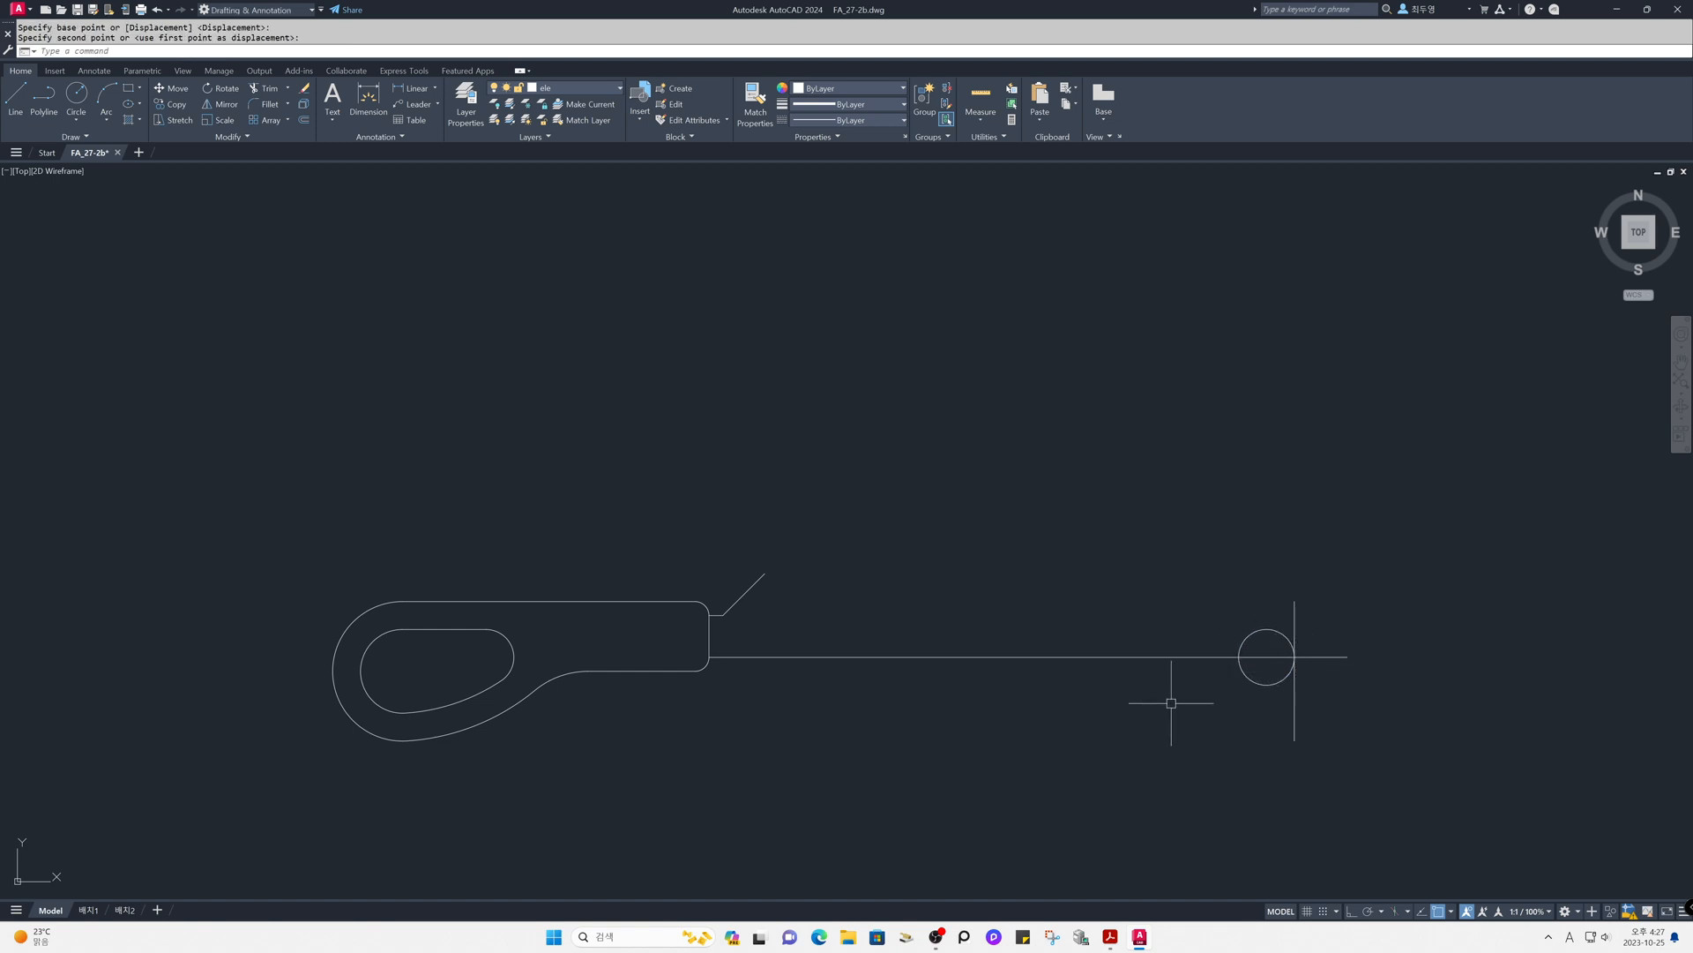
# - Draw a line tangent to the top of the circle, ending at the upper end of the slanted line
pyautogui.write('l')
pyautogui.press('Return')
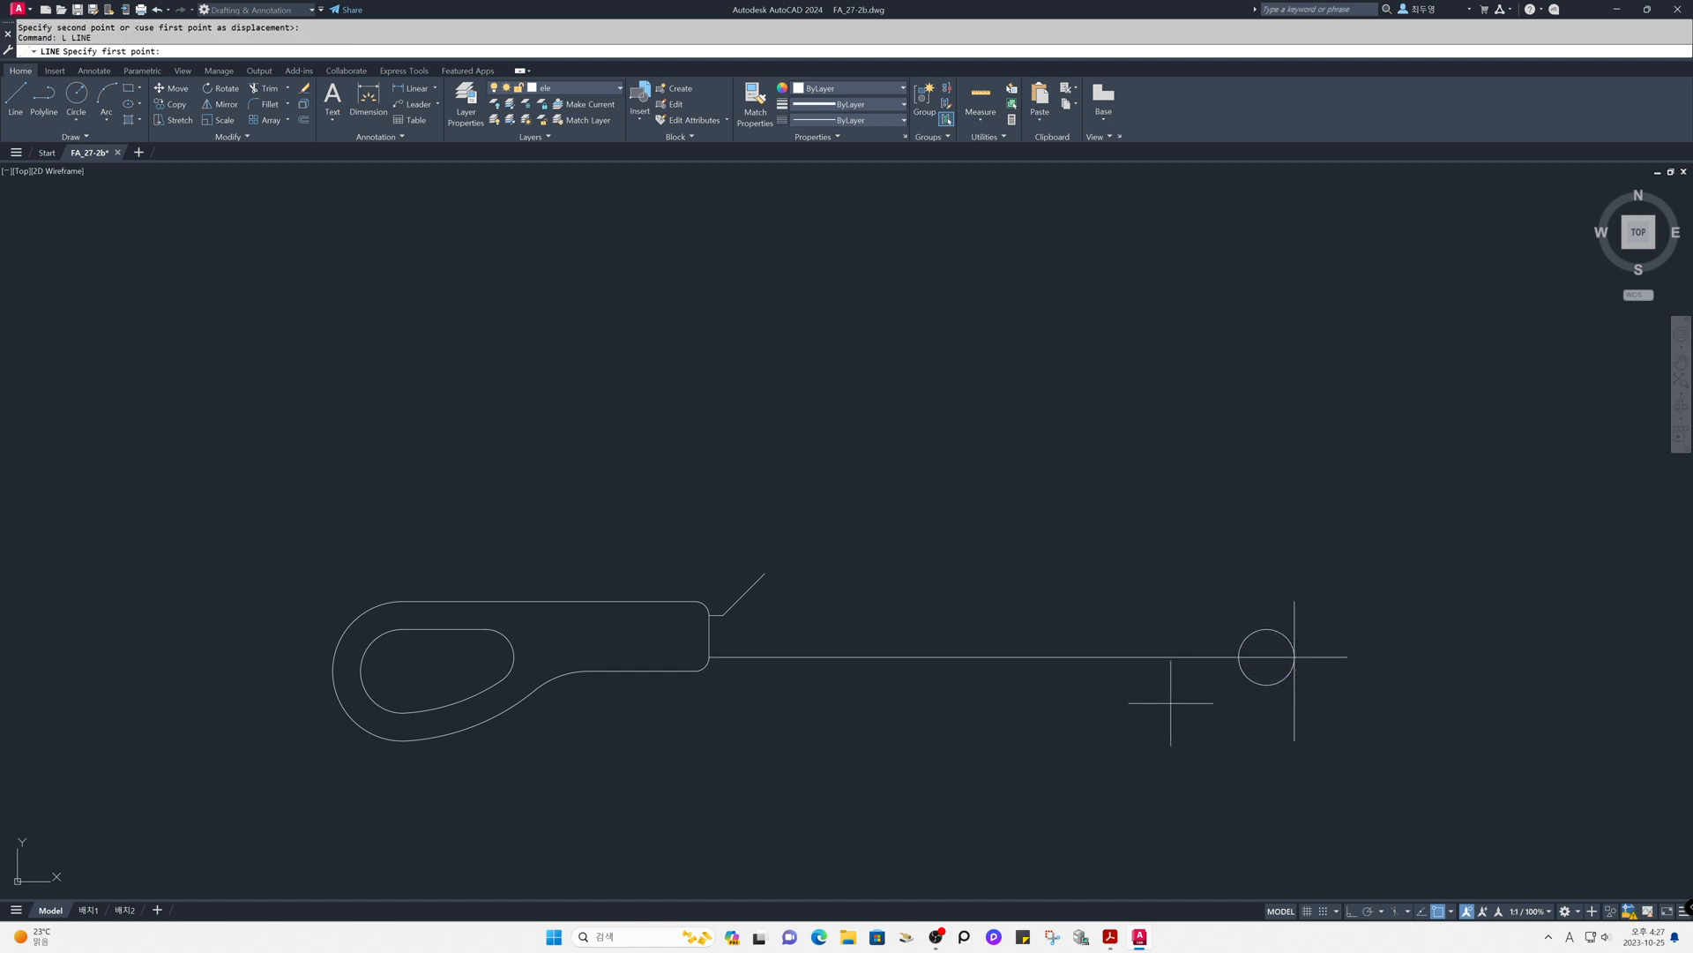
pyautogui.keyDown('shift'); pyautogui.rightClick(1171, 703); pyautogui.keyUp('shift')
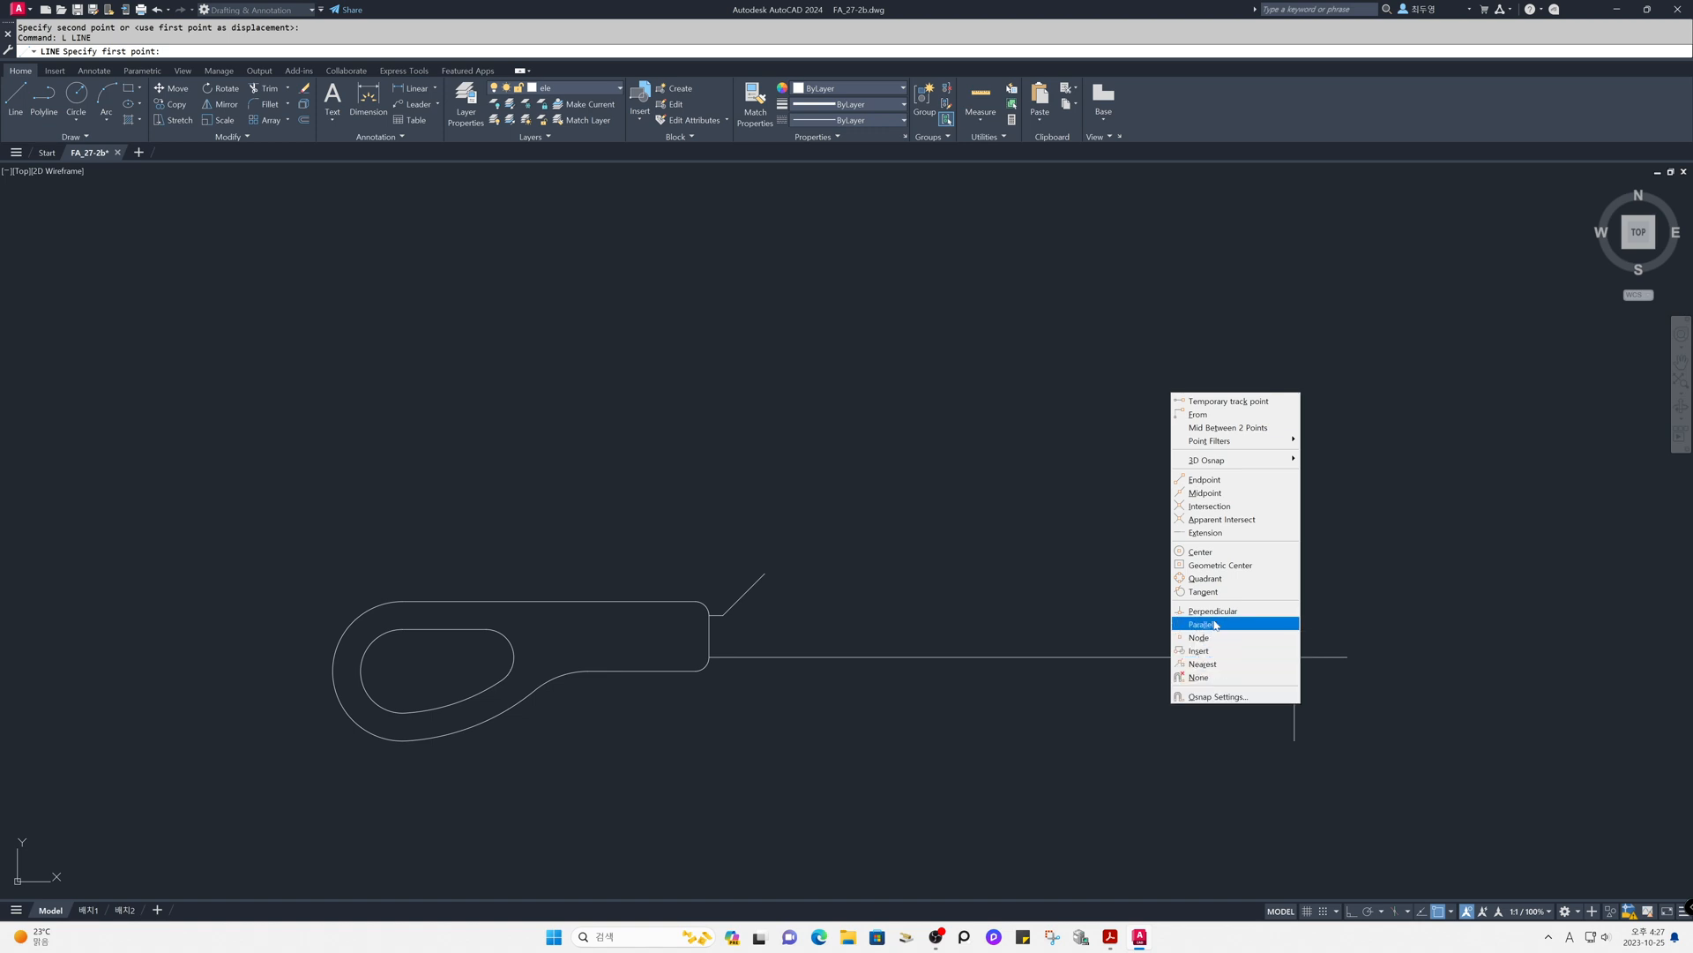
pyautogui.click(1216, 591)
pyautogui.click(1270, 626)
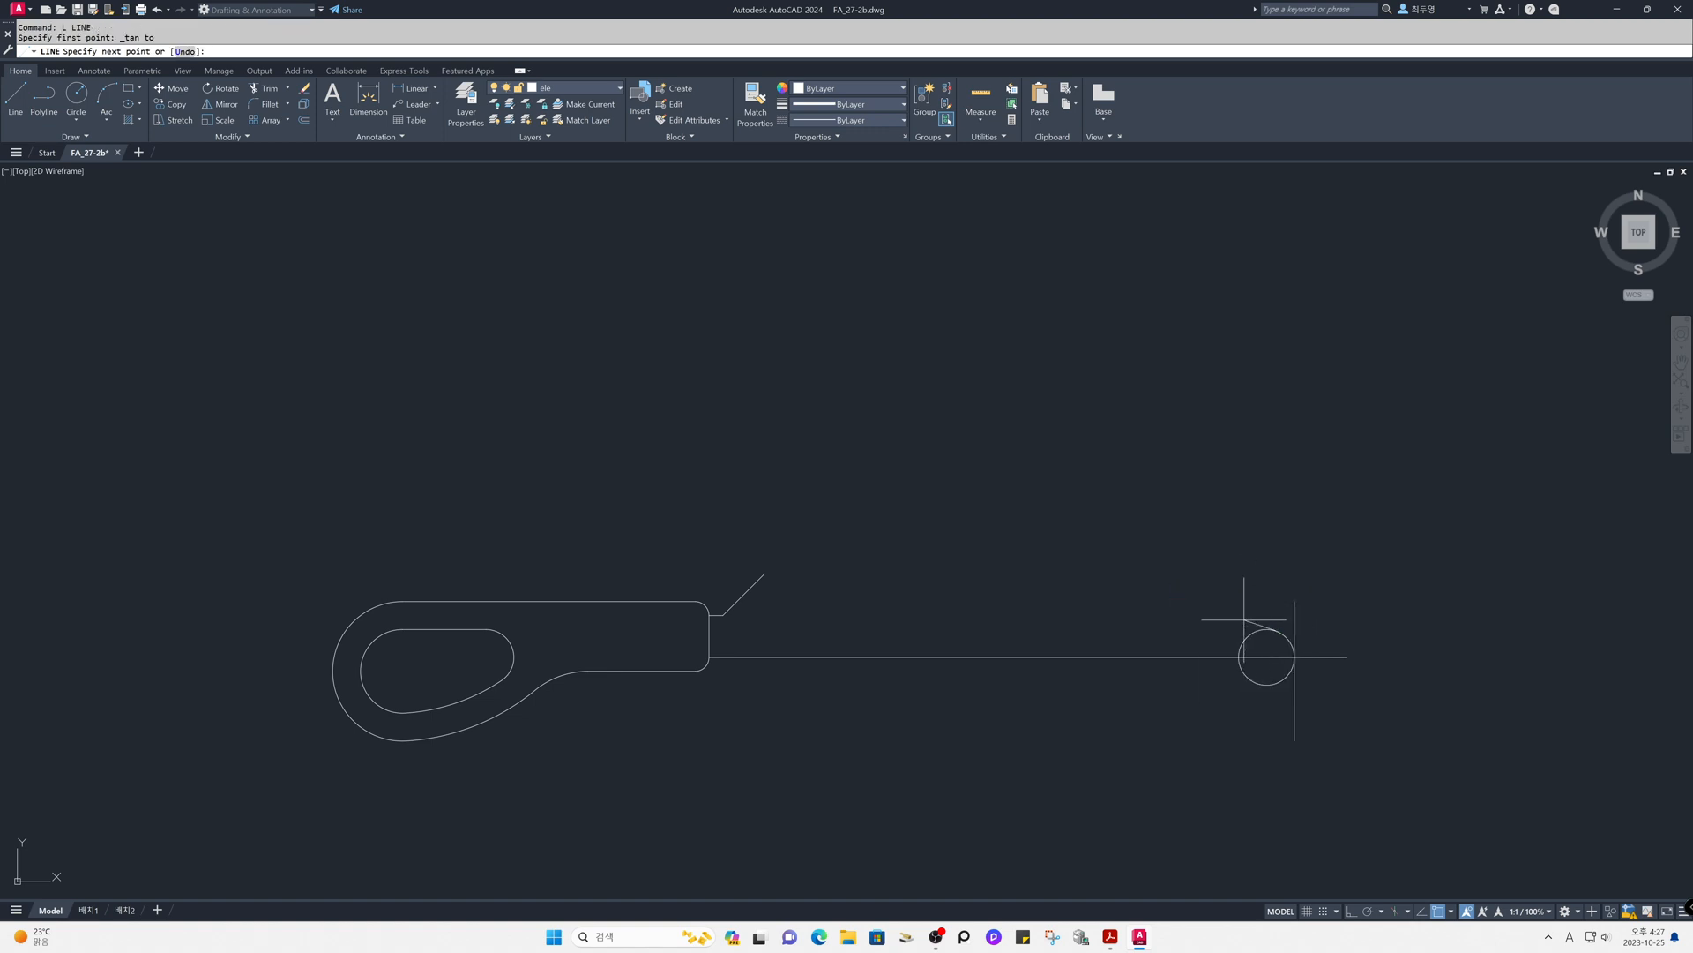
pyautogui.click(764, 573)
pyautogui.press('Return')
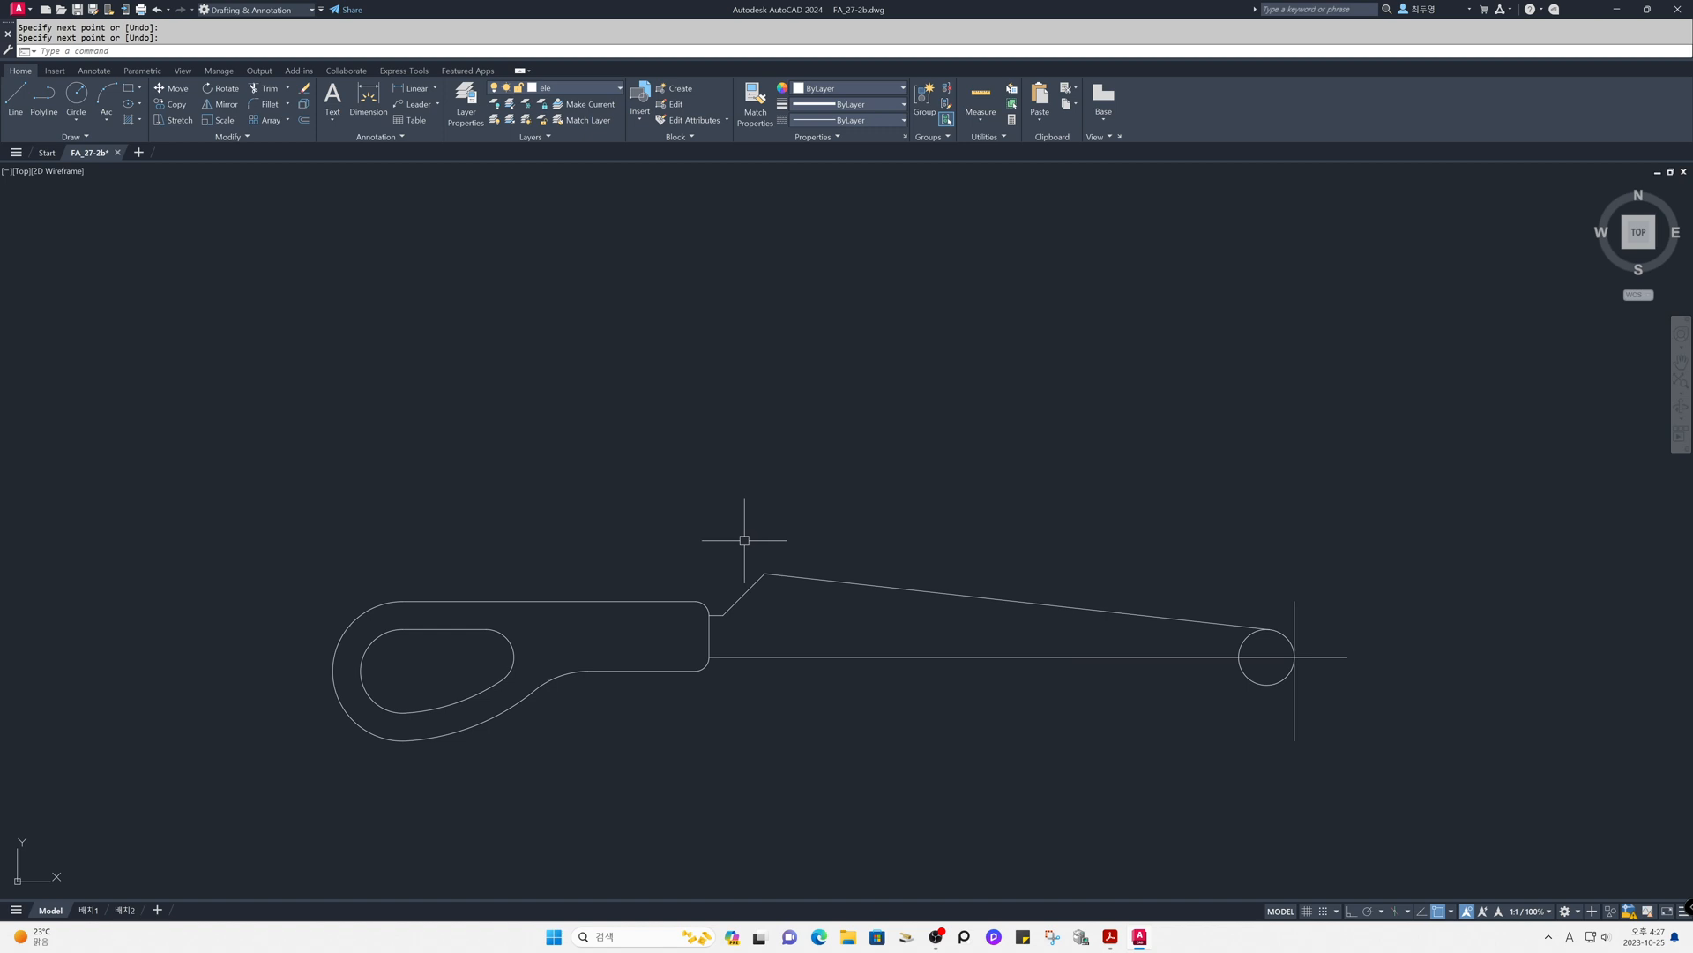
# - Fillet the corner between the slanted line and the long tangent line with radius 10
pyautogui.write('f')
pyautogui.press('Return')
pyautogui.write('r')
pyautogui.press('Return')
pyautogui.write('10')
pyautogui.press('Return')
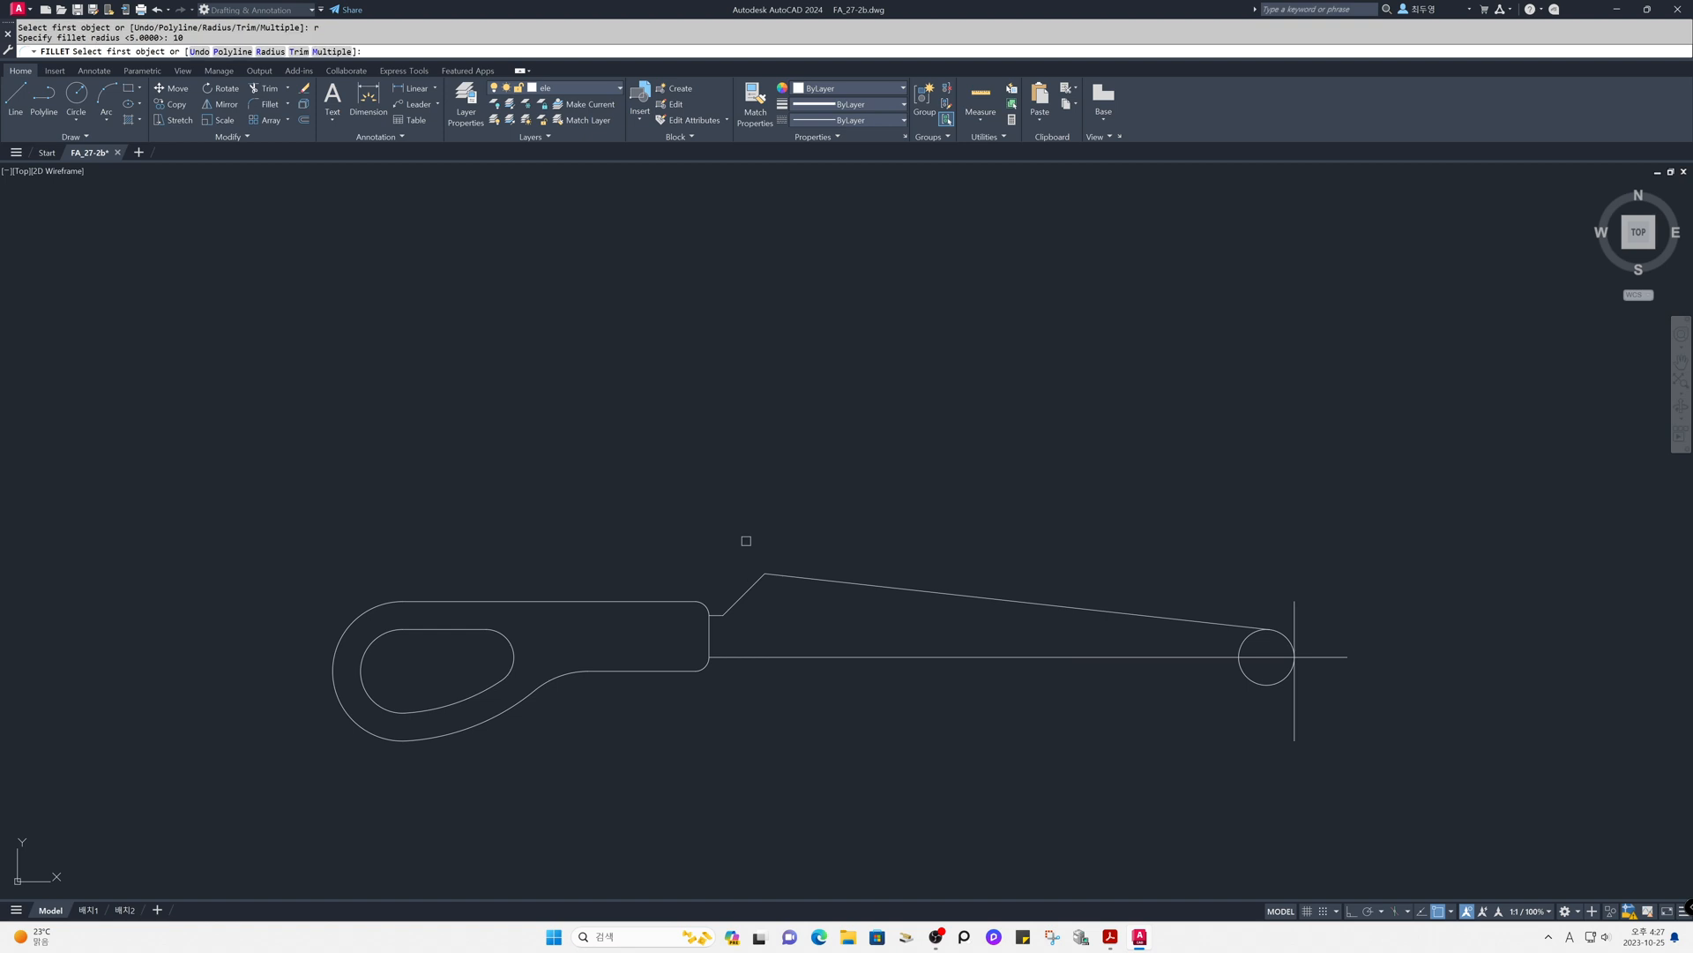
pyautogui.click(750, 582)
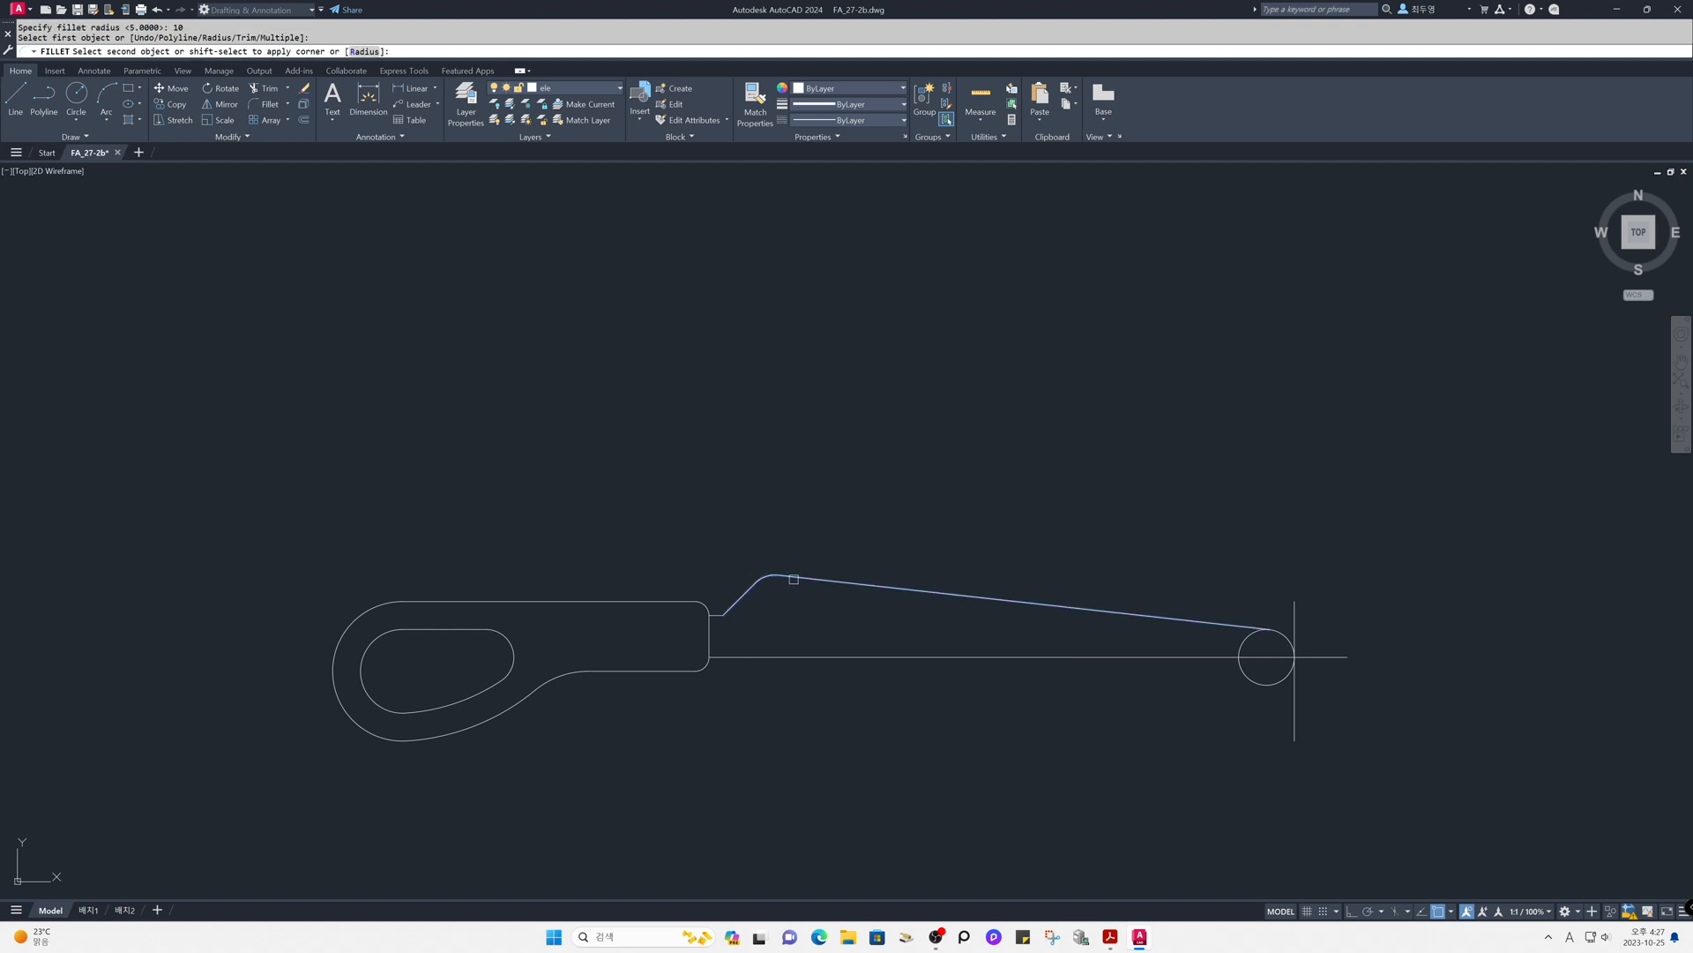
pyautogui.click(783, 580)
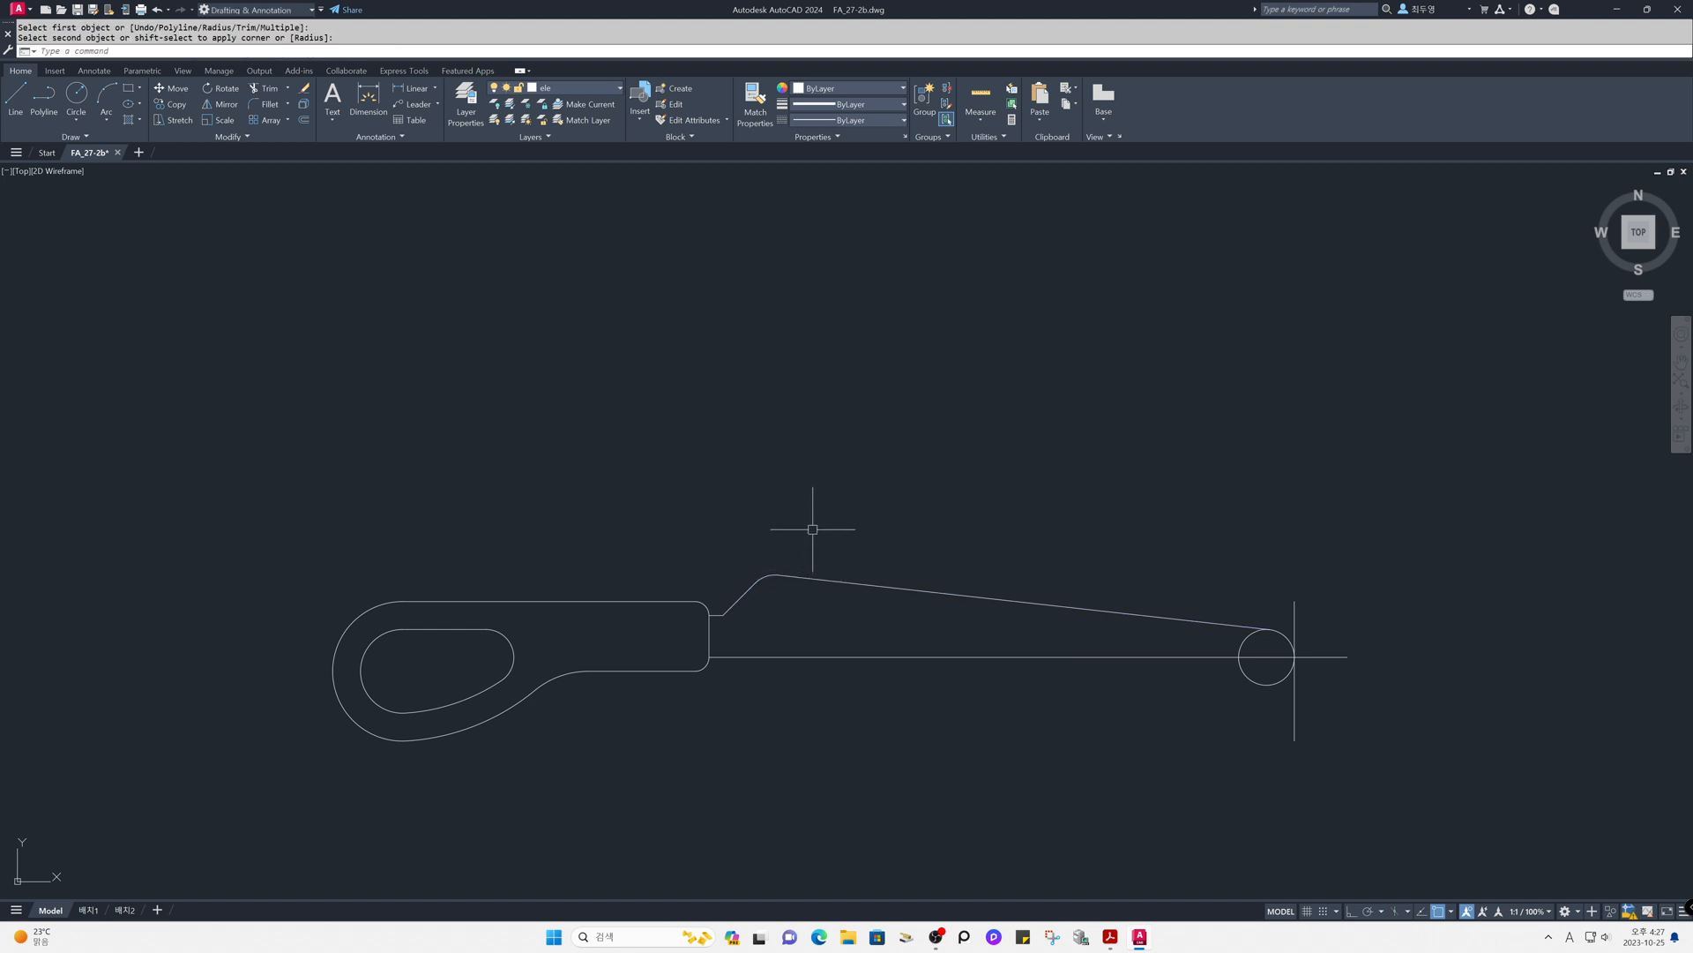
# - Erase the far vertical line at the tip of the shaft
pyautogui.write('e')
pyautogui.press('Return')
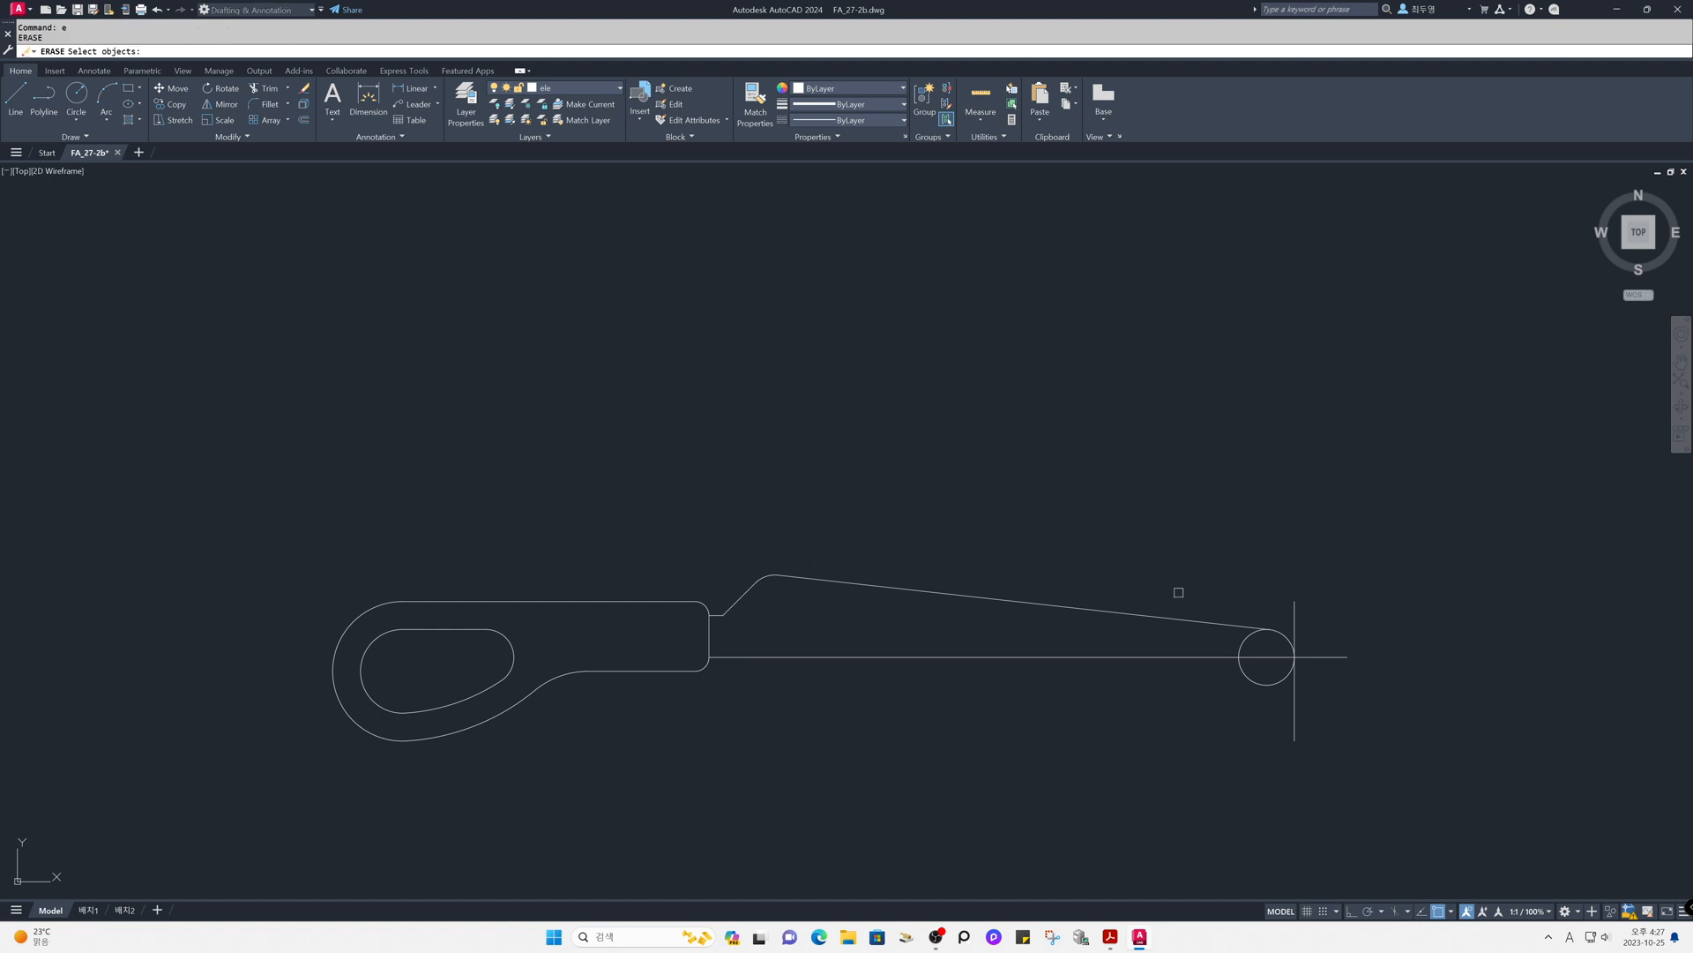
pyautogui.click(1294, 612)
pyautogui.press('Return')
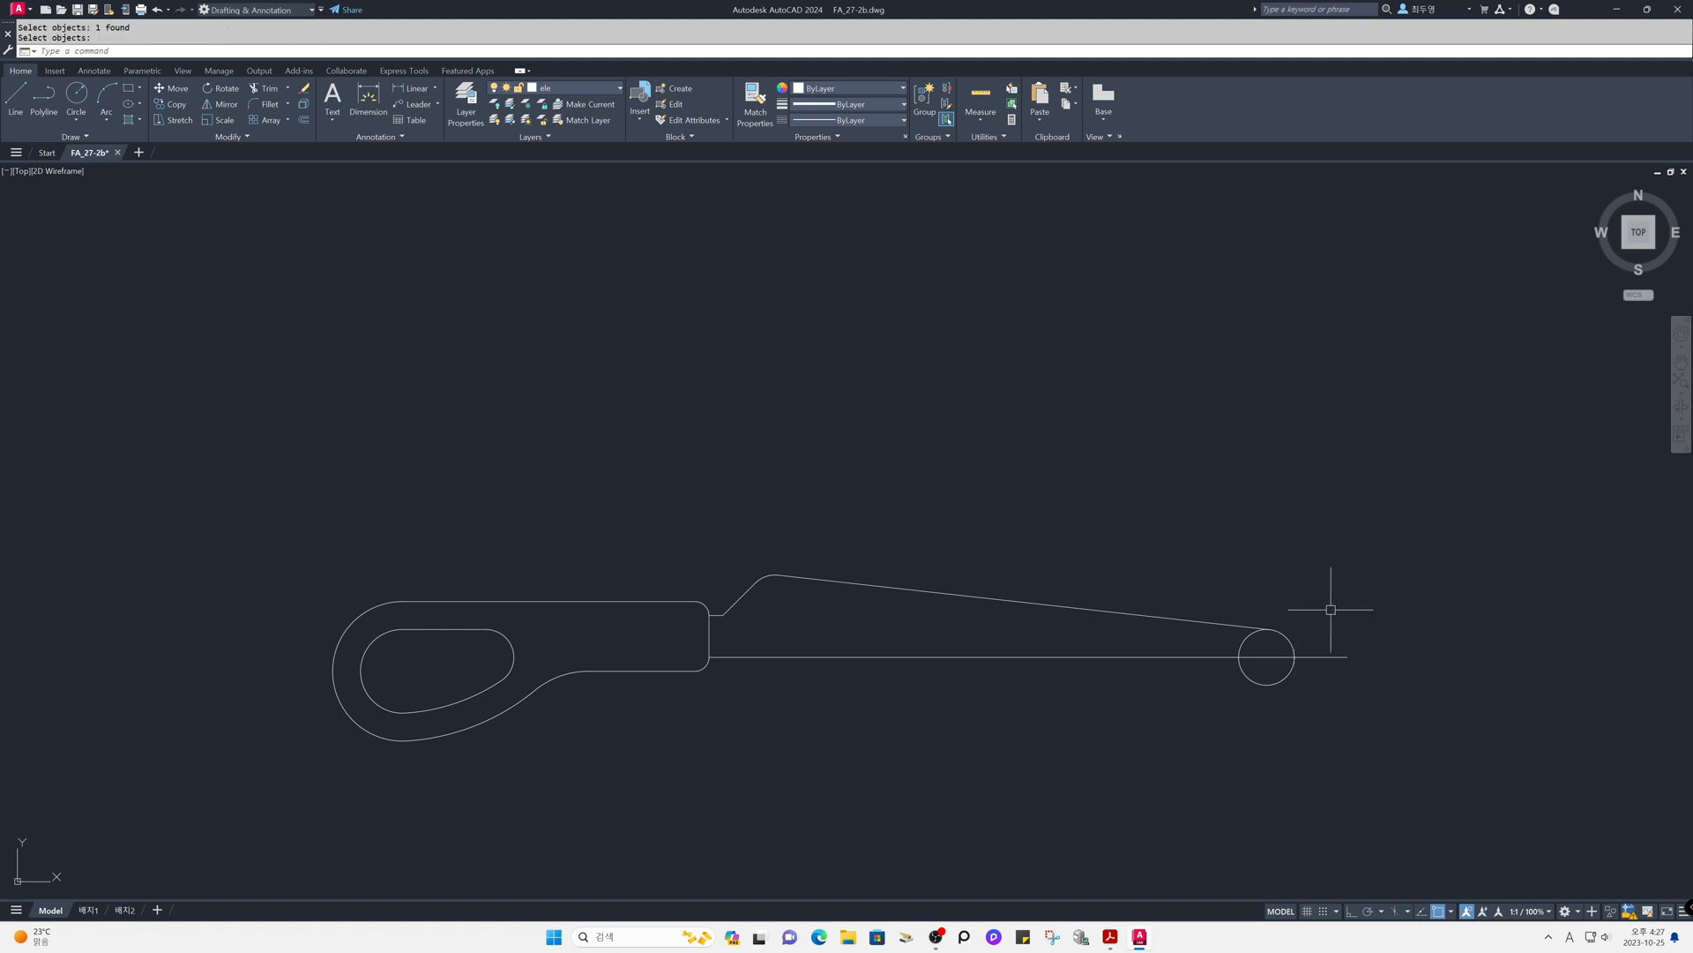
# - Trim the bottom line beyond the circle and cut the circle down to the rounded upper-right arc of the tip
pyautogui.write('tr')
pyautogui.press('Return')
pyautogui.press('Return')
pyautogui.click(1318, 654)
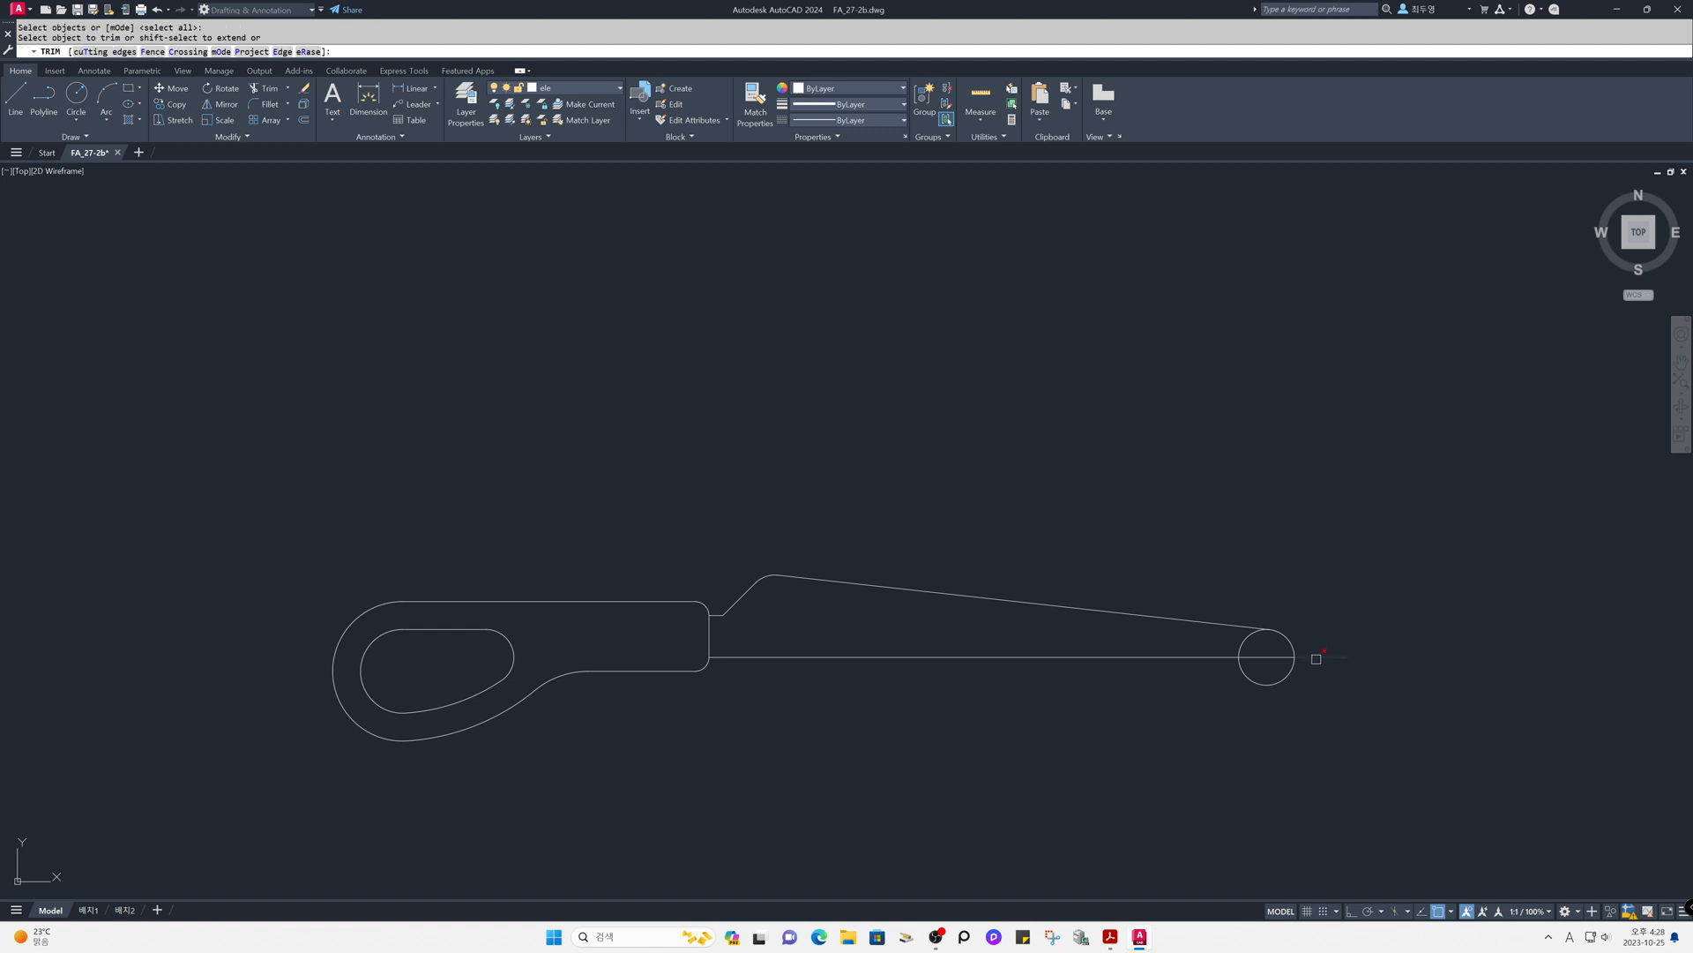
pyautogui.click(1289, 676)
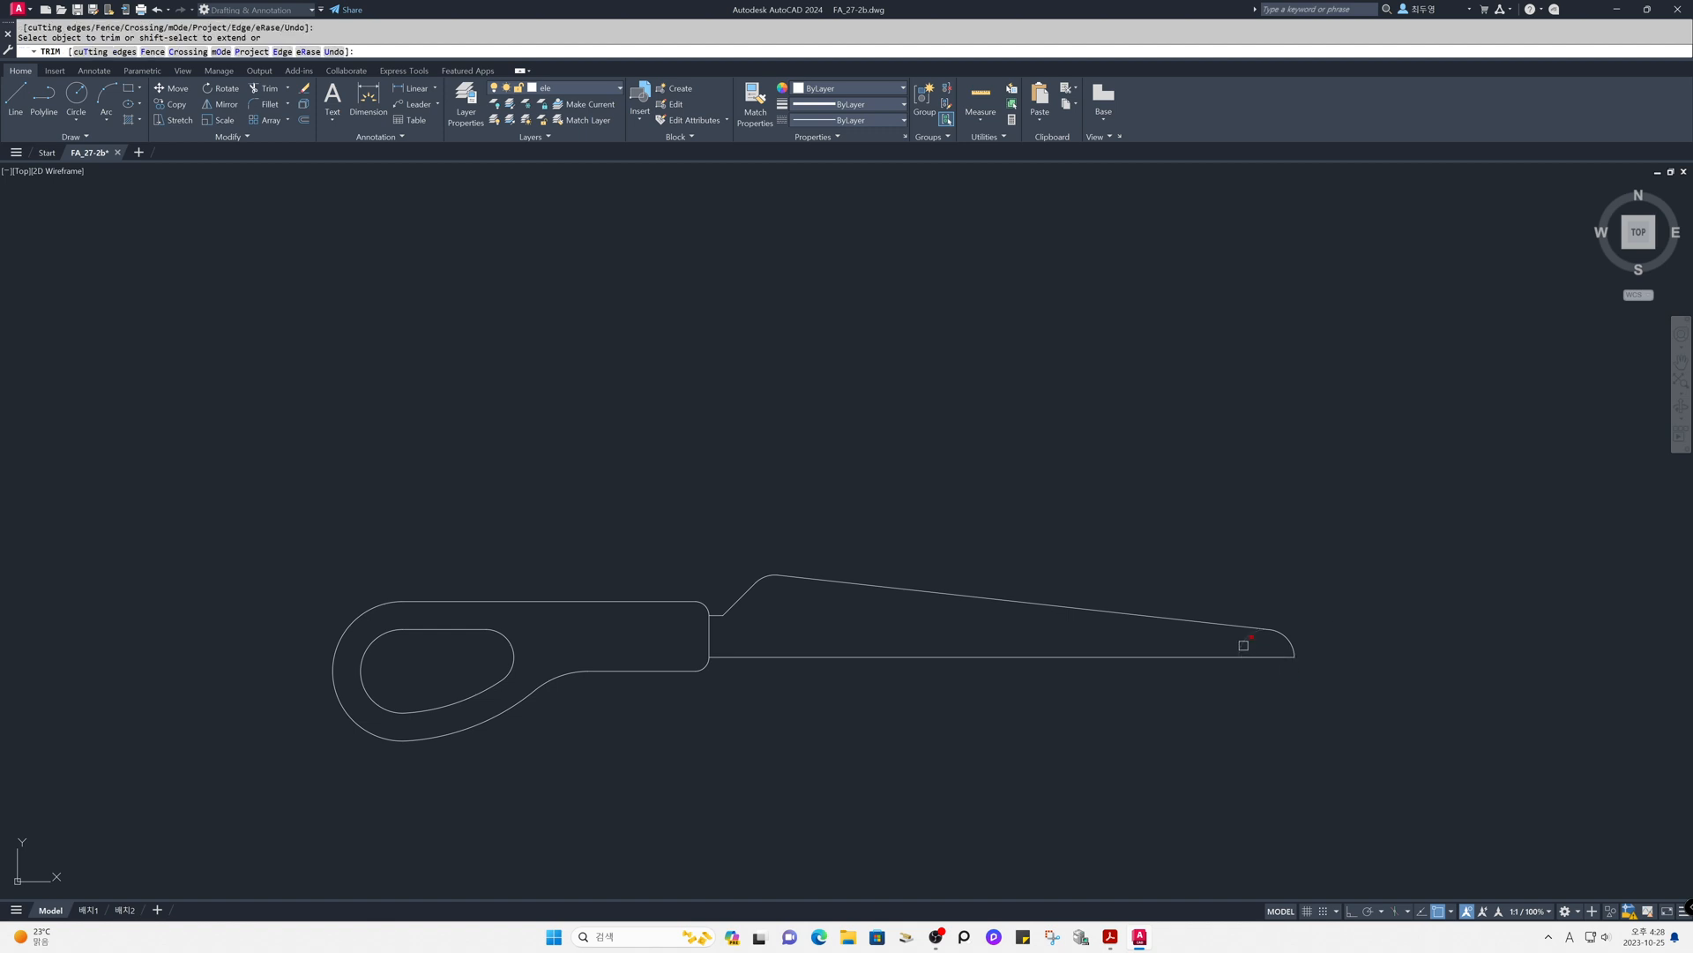
pyautogui.press('Return')
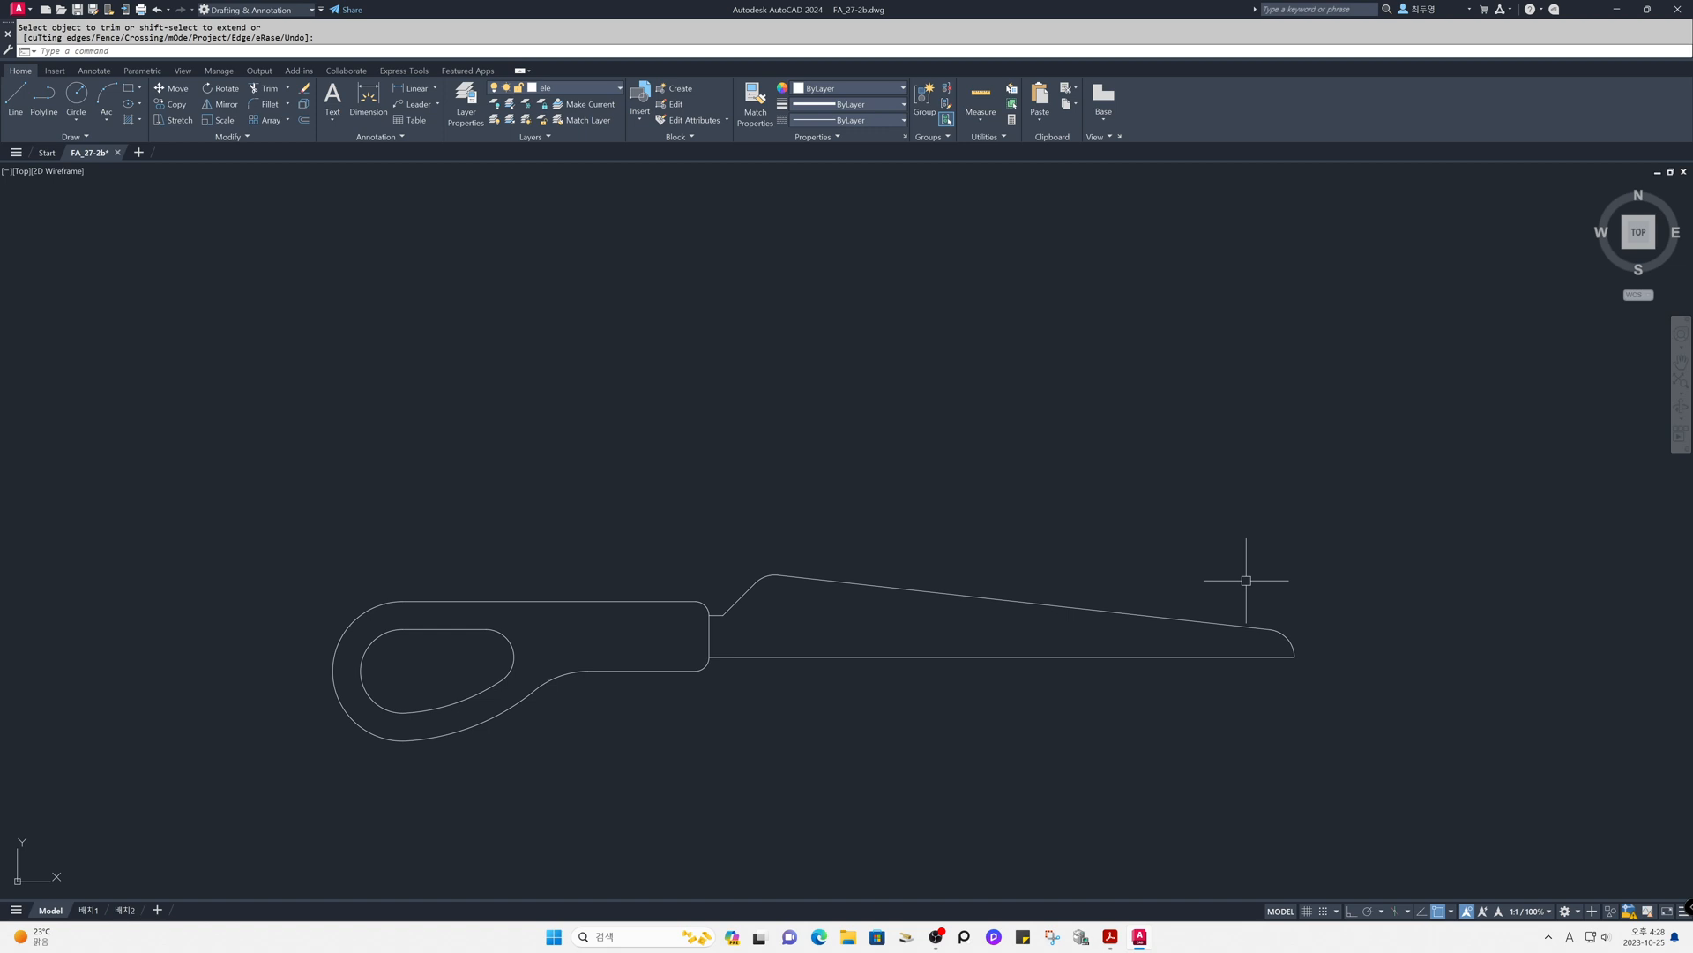
# - Thaw the xcen layer that holds the centerlines
pyautogui.click(601, 90)
pyautogui.click(509, 120)
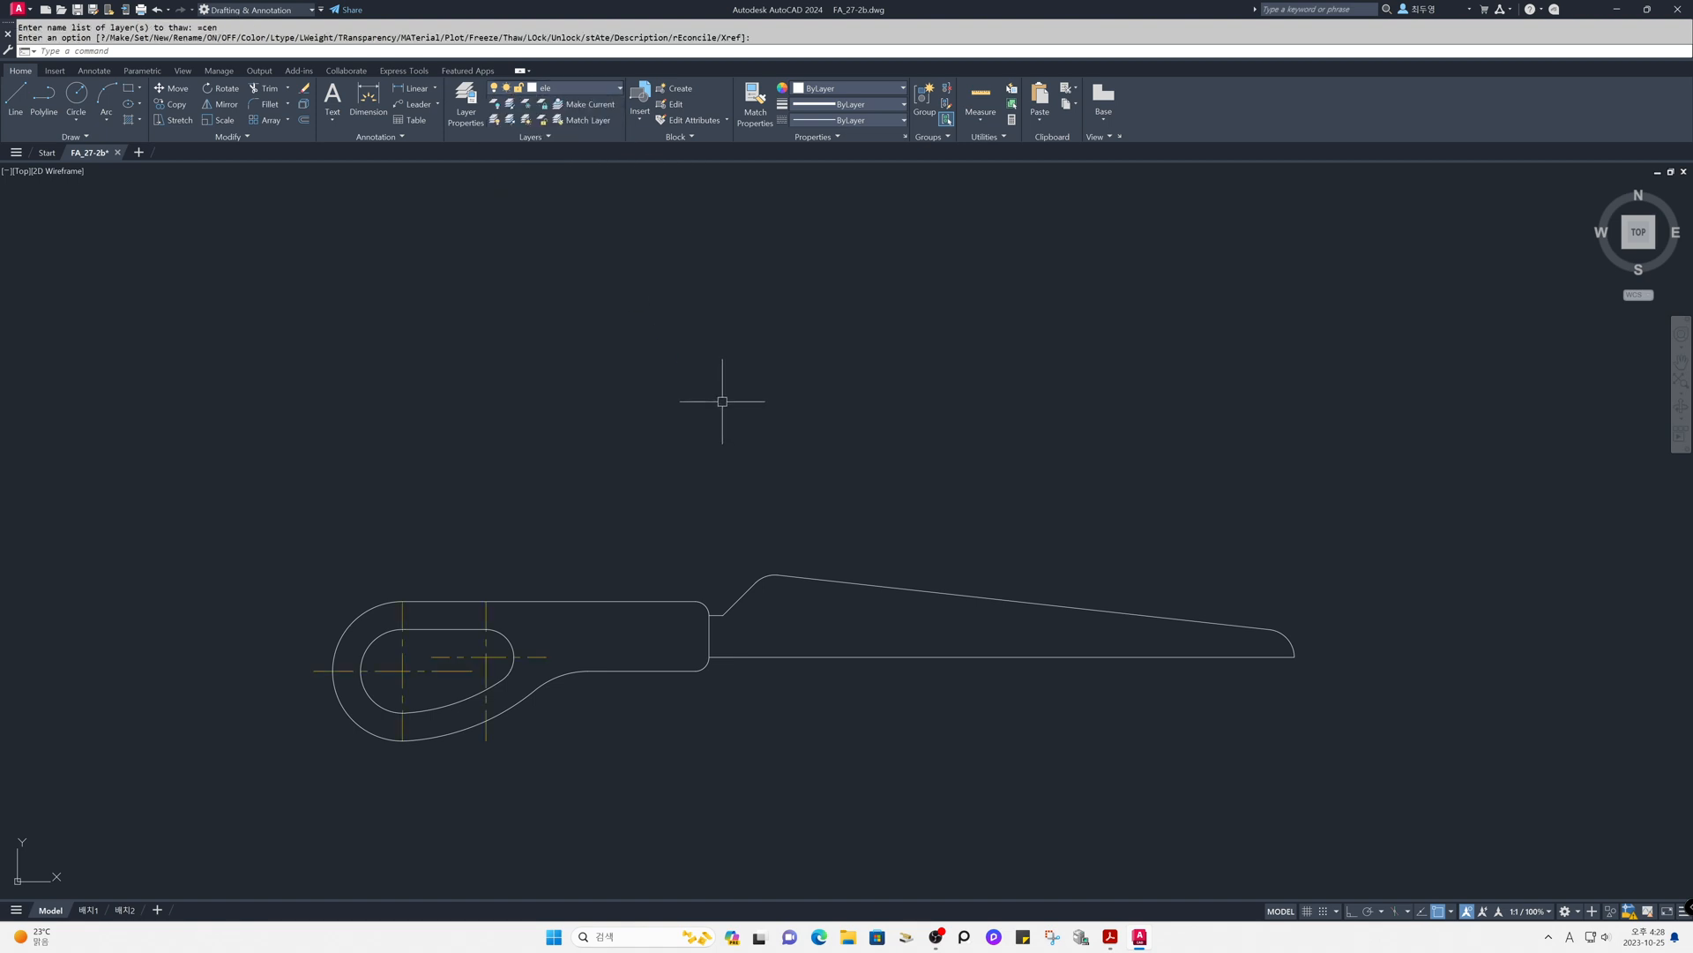
# - Offset the short vertical line at the handle's right end by 55 into the blade
pyautogui.write('o')
pyautogui.press('Return')
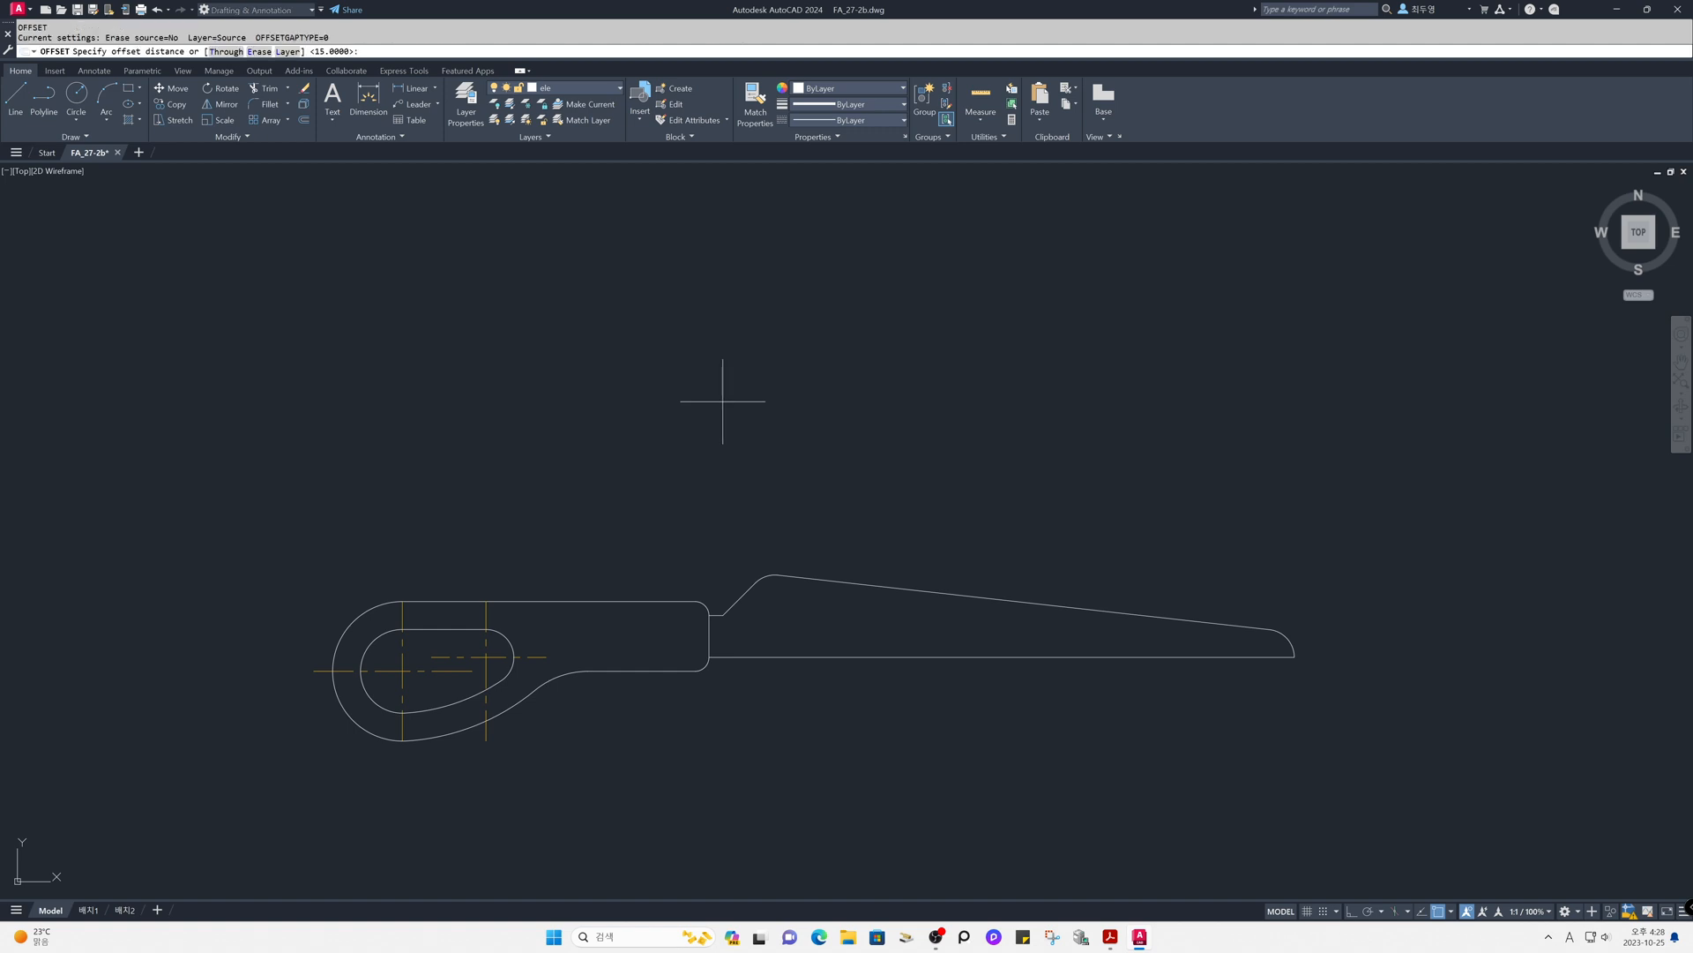
pyautogui.write('55')
pyautogui.press('Return')
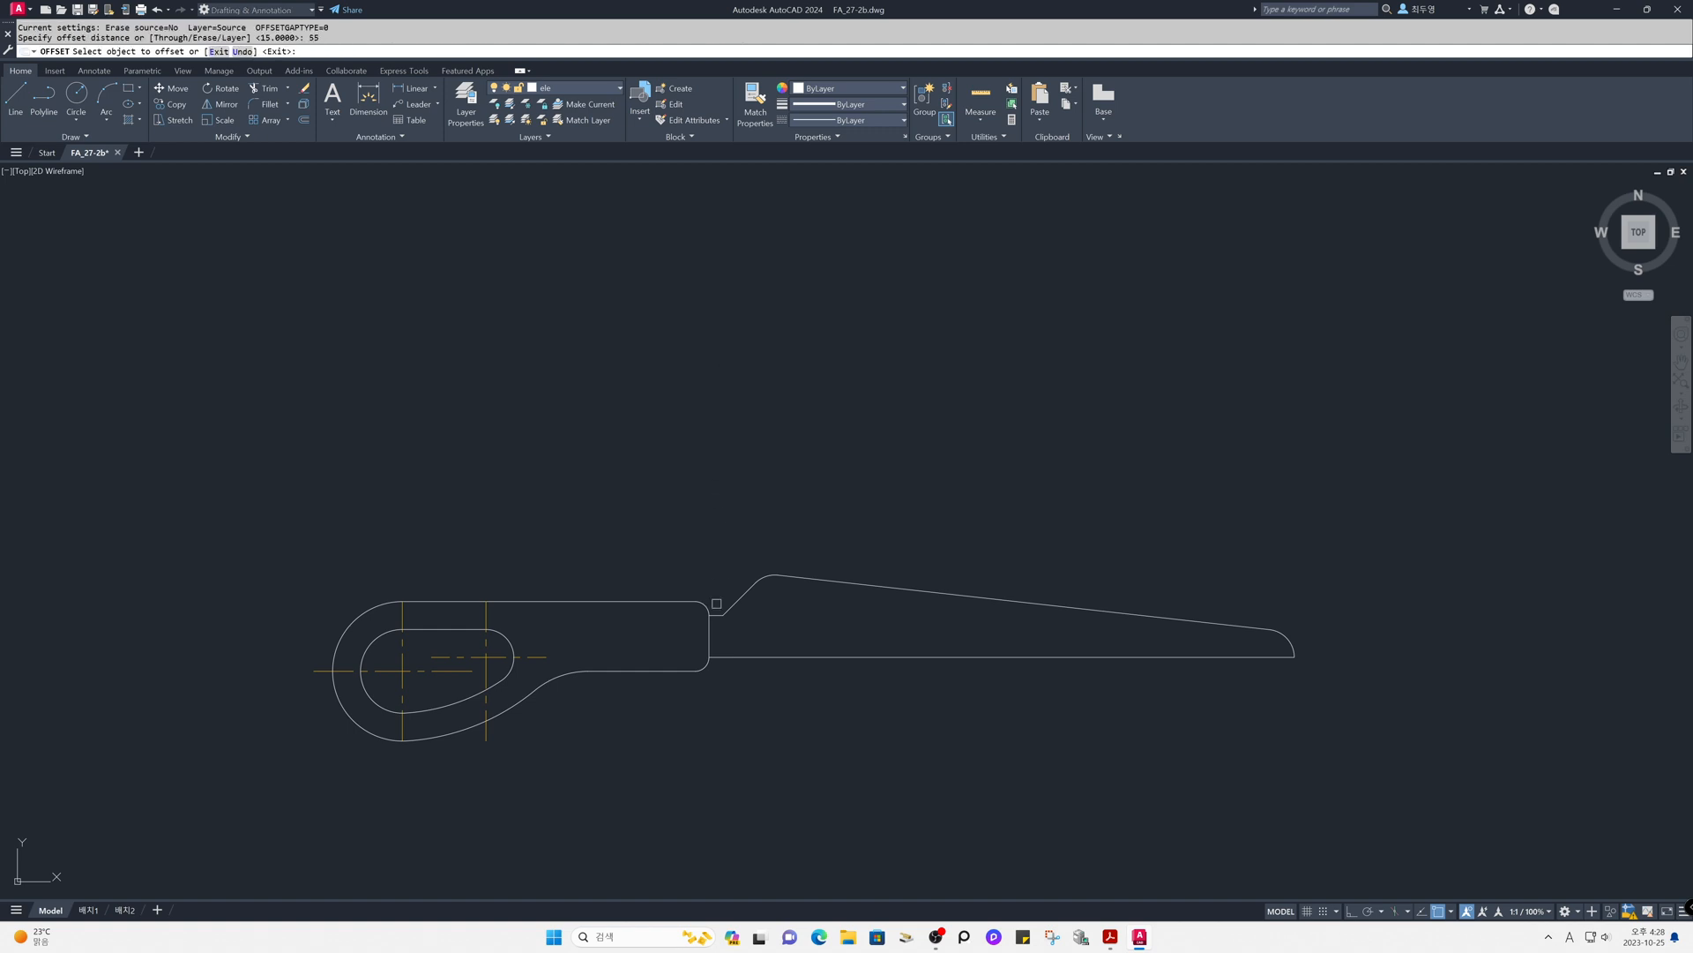
pyautogui.click(711, 634)
pyautogui.click(785, 634)
pyautogui.press('Return')
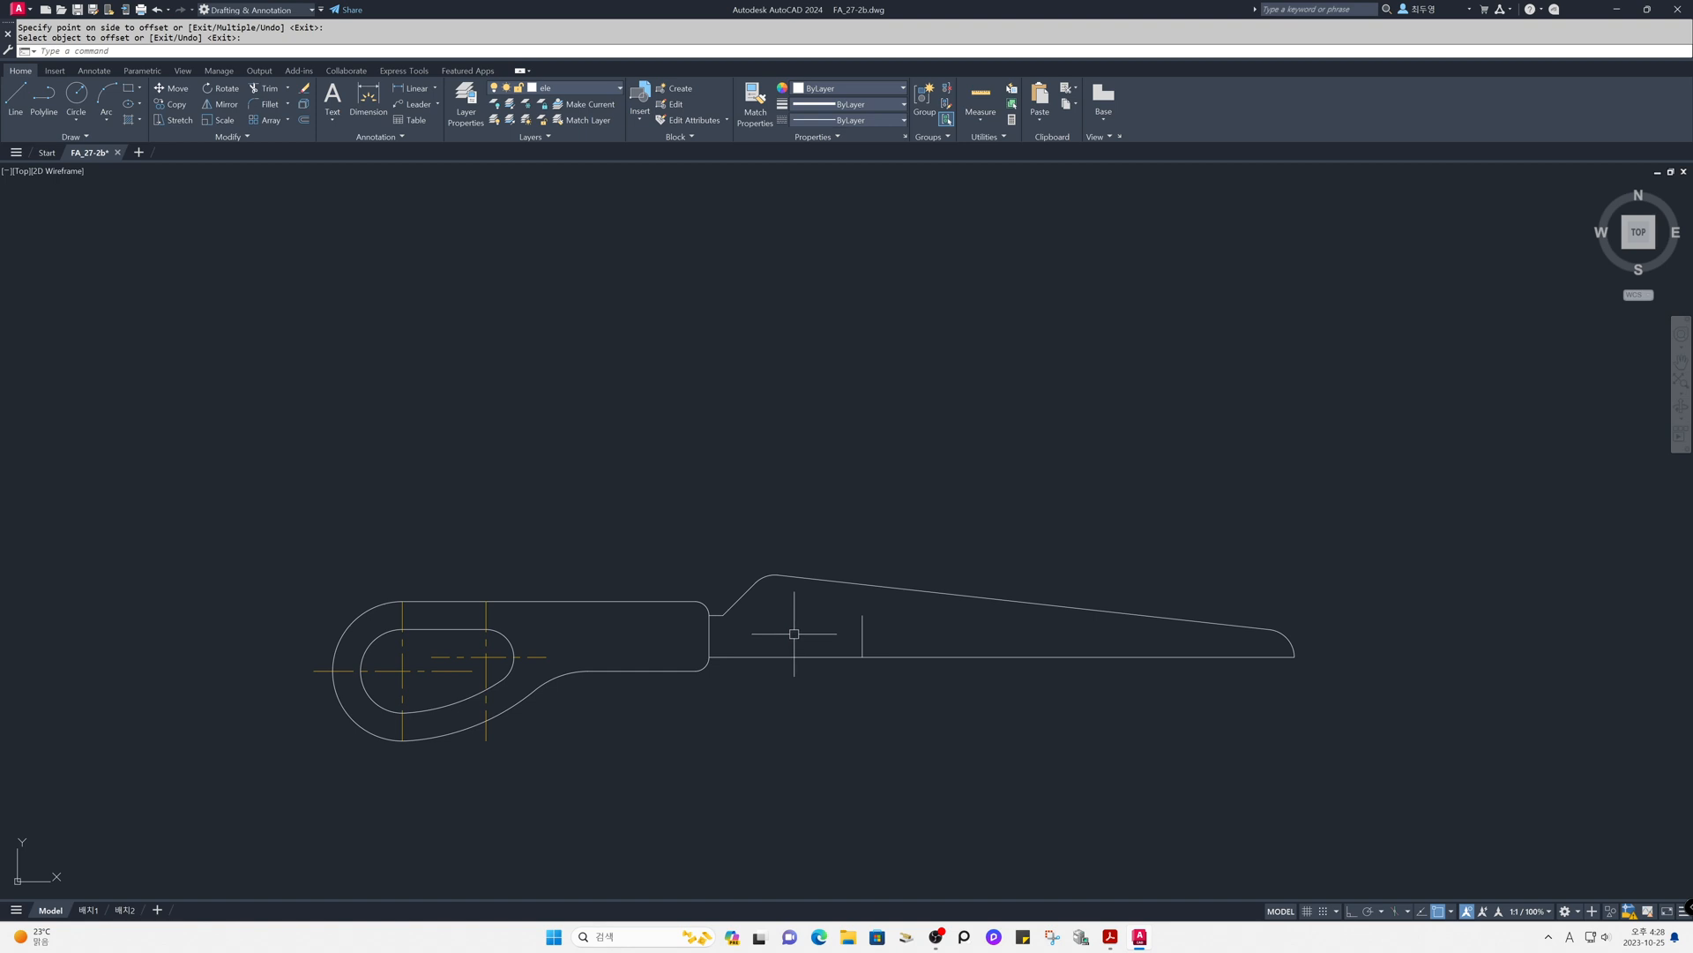
# - Offset the blade's bottom line upward by 12.5
pyautogui.press('Return')
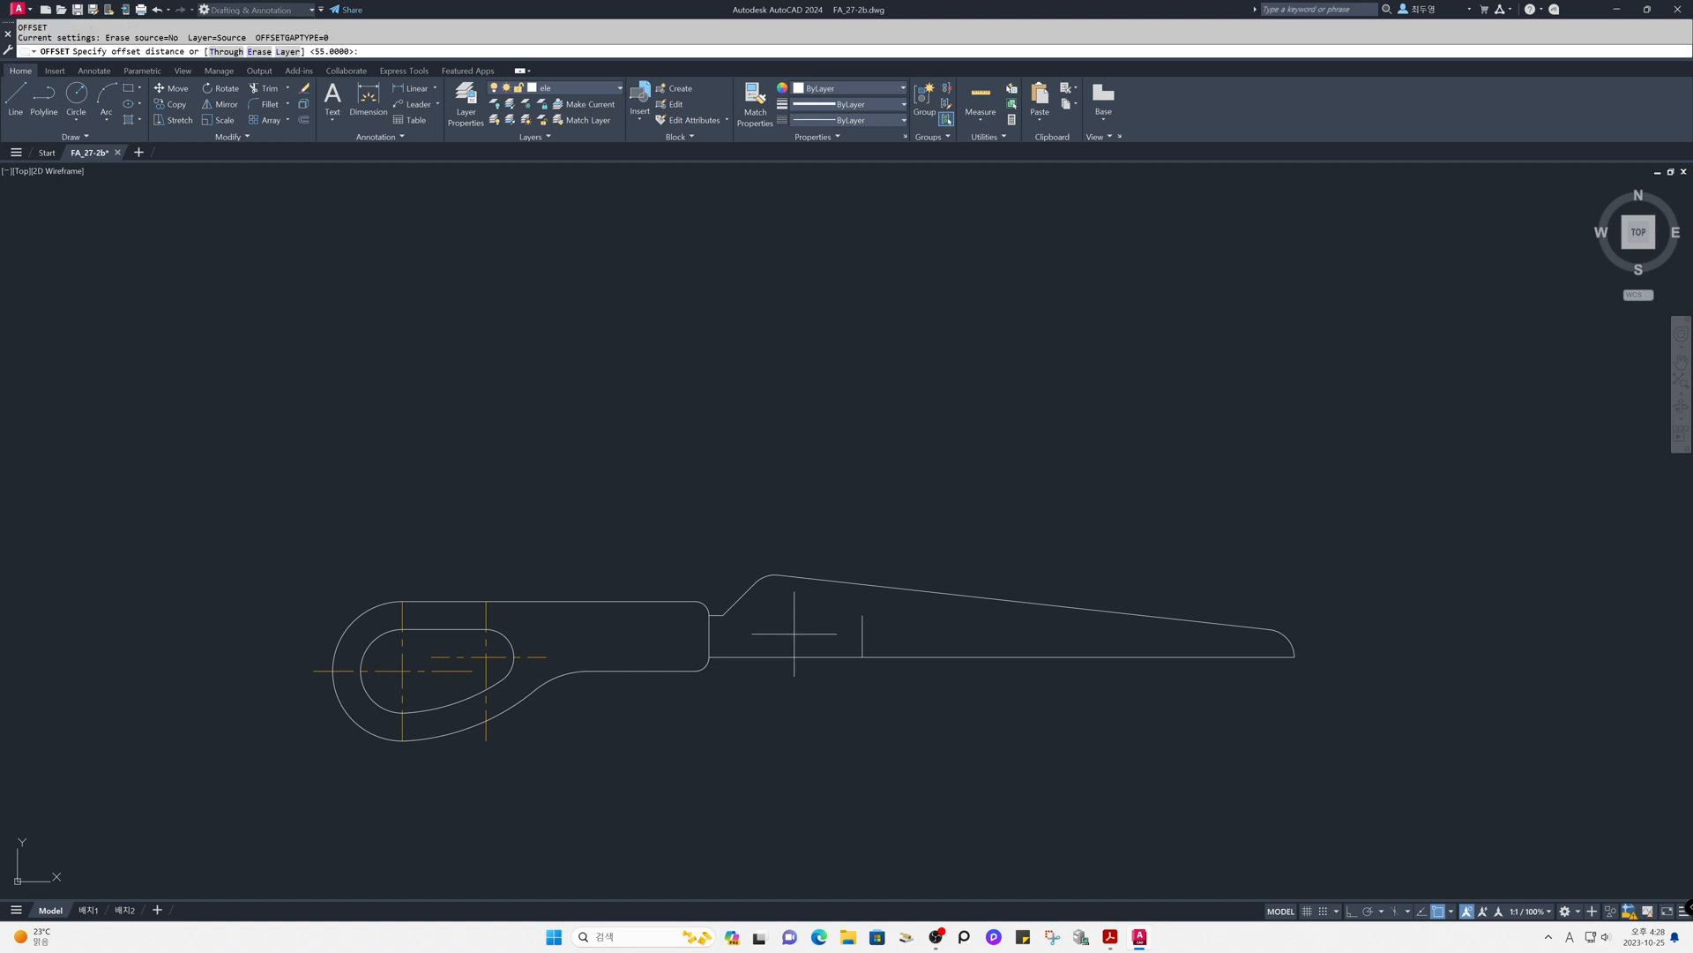
pyautogui.write('12.5')
pyautogui.press('Return')
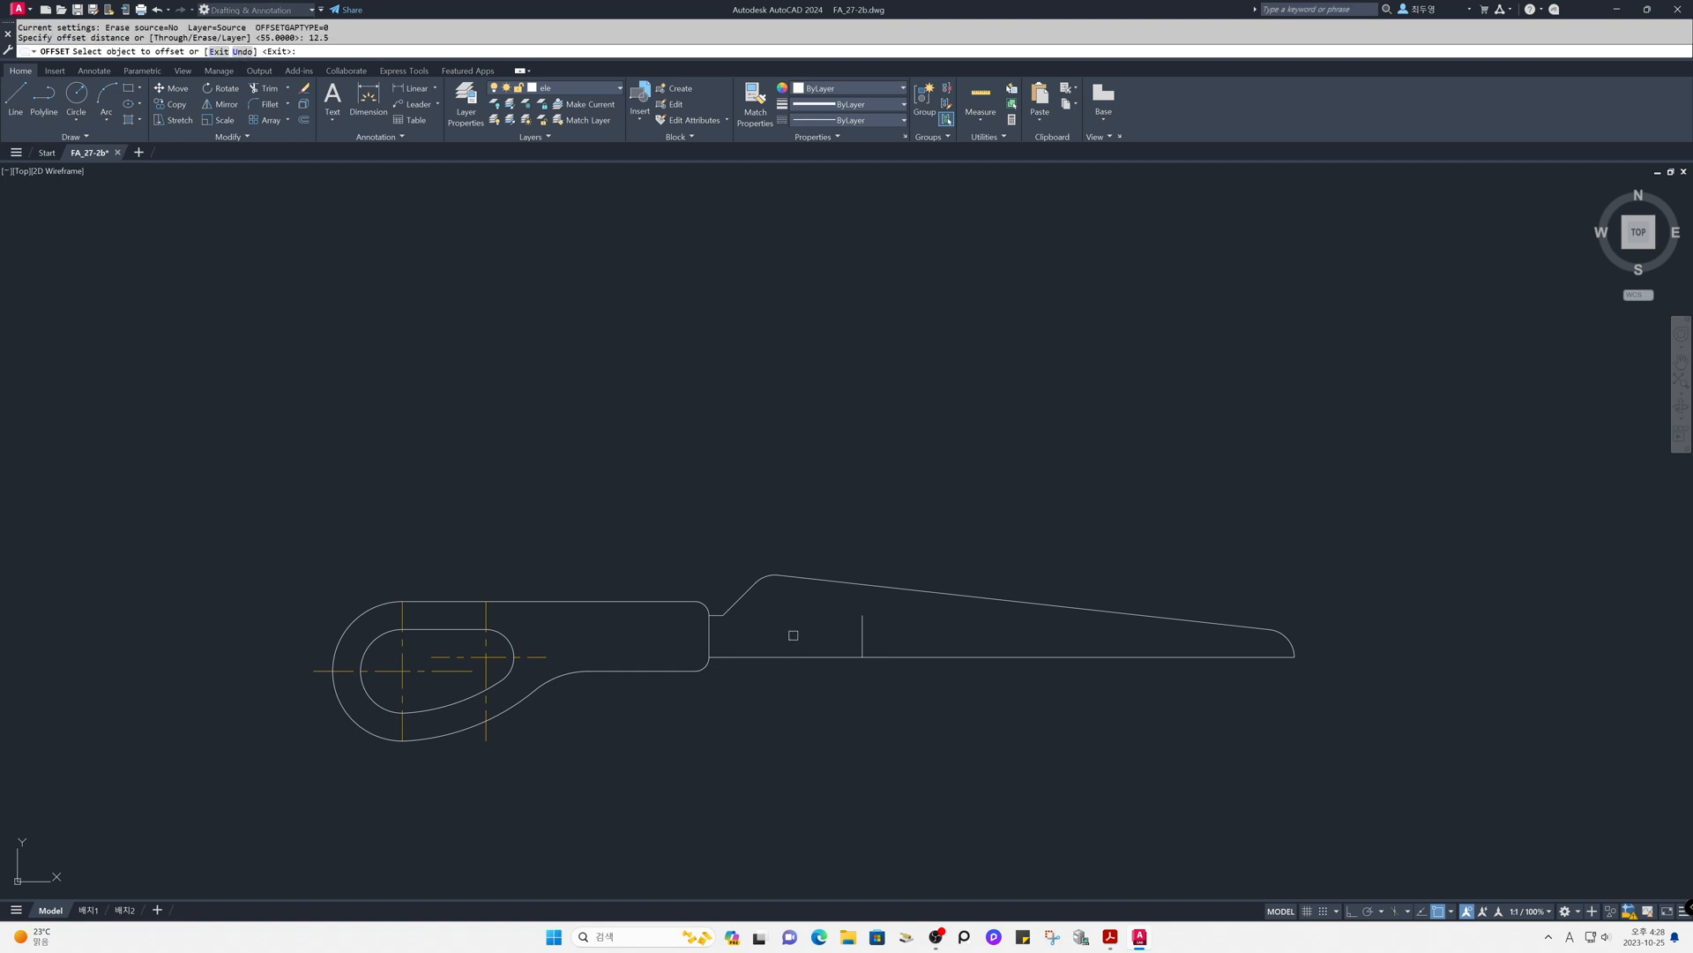
pyautogui.click(814, 657)
pyautogui.click(813, 642)
pyautogui.press('Return')
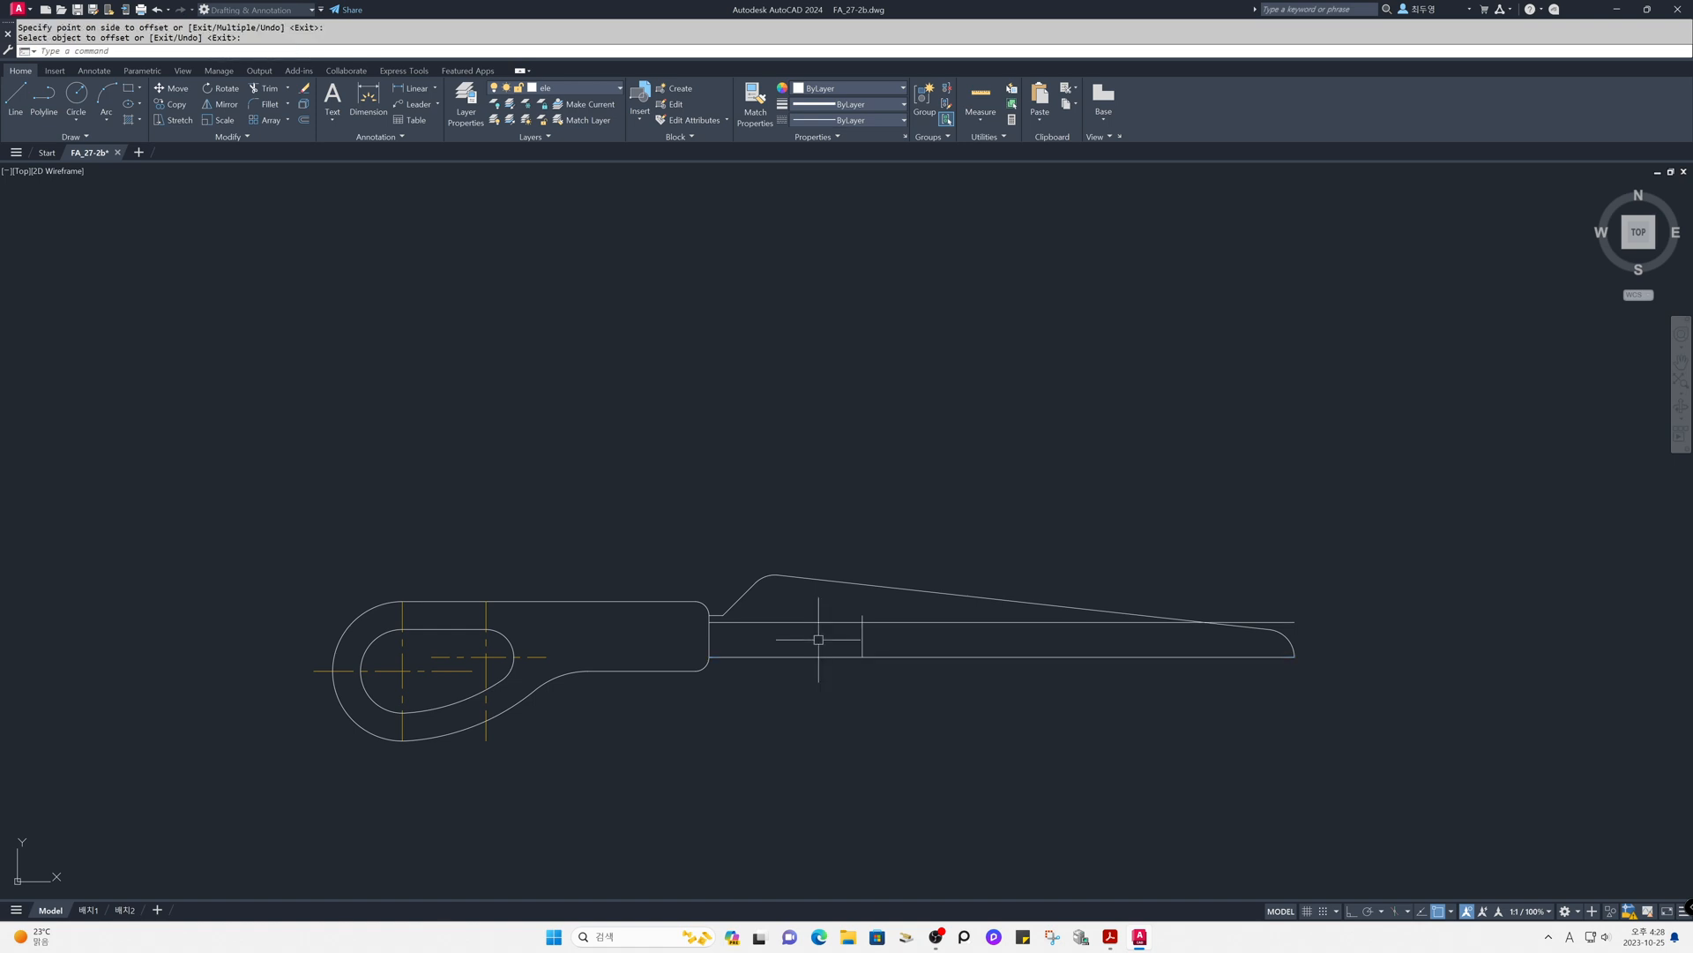
# - Put the two offset lines inside the blade on the cen layer
pyautogui.click(889, 639)
pyautogui.click(843, 606)
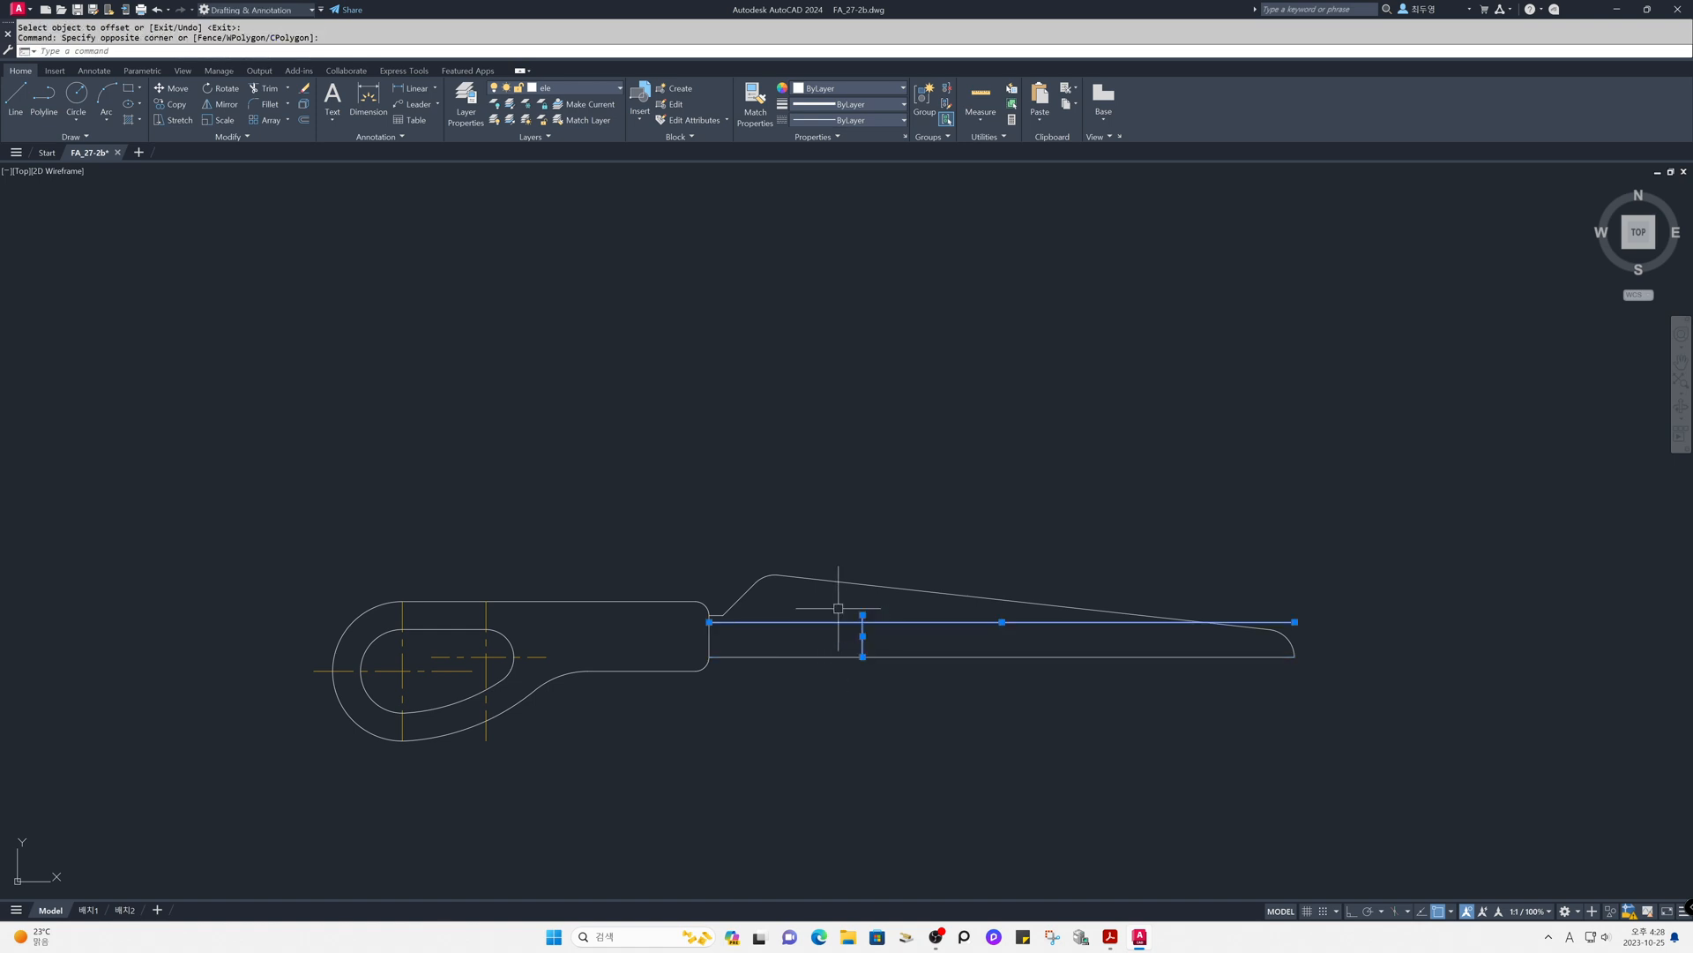
pyautogui.click(603, 89)
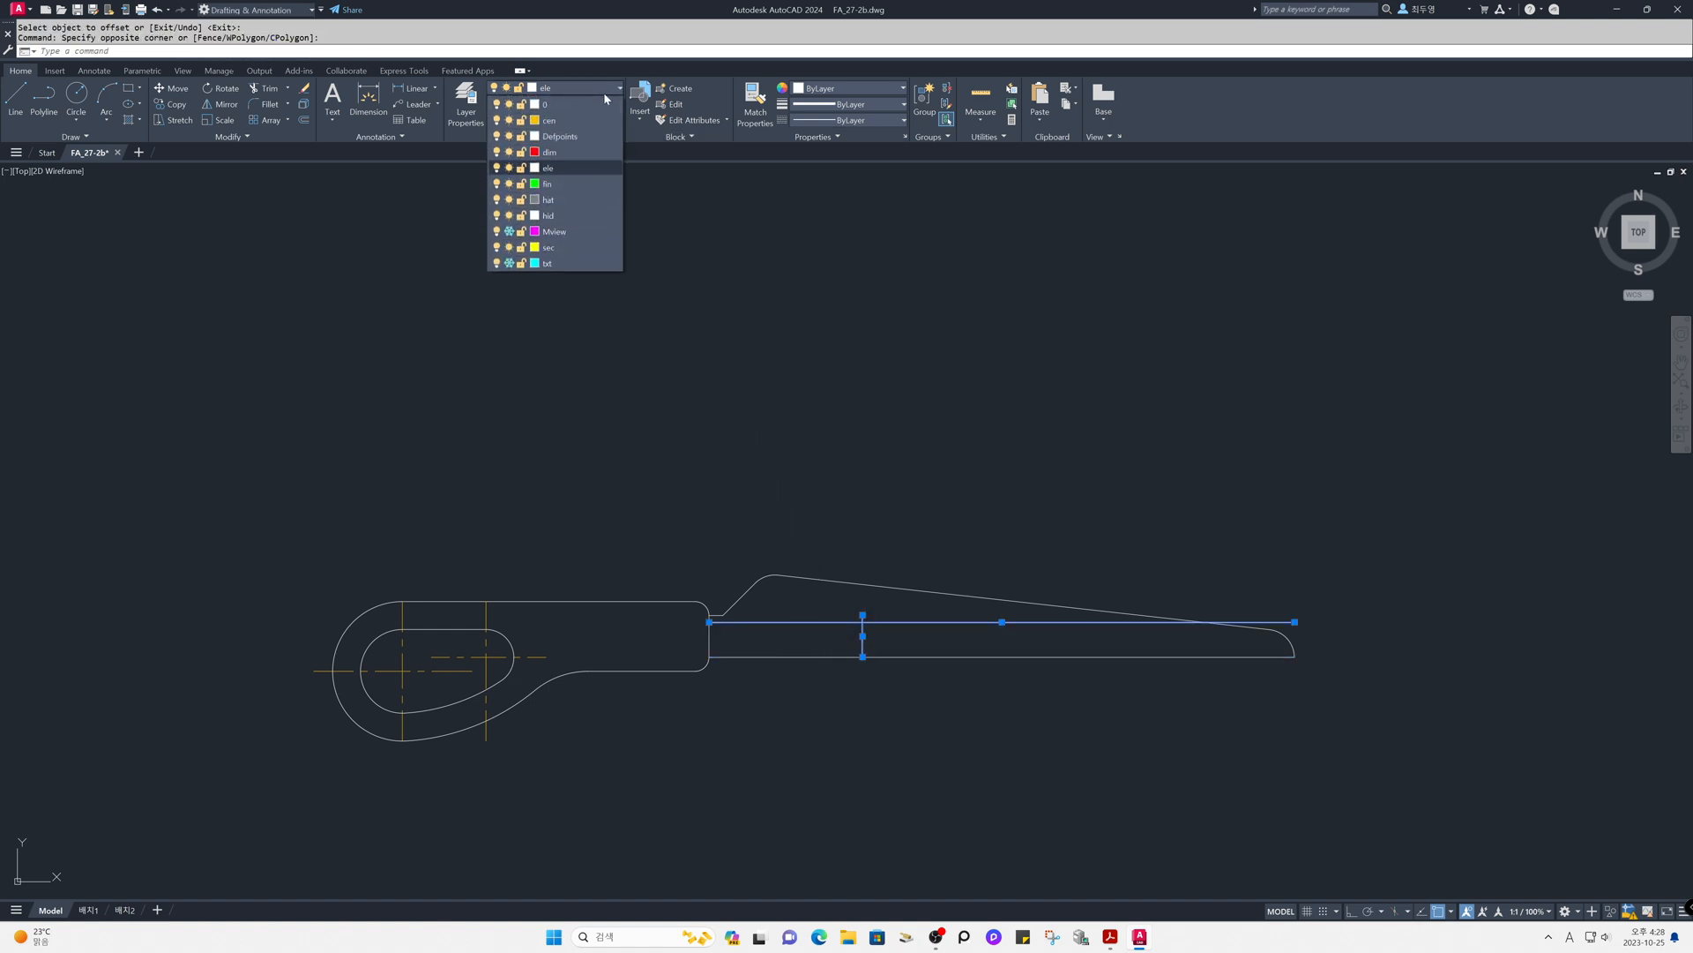
pyautogui.click(598, 123)
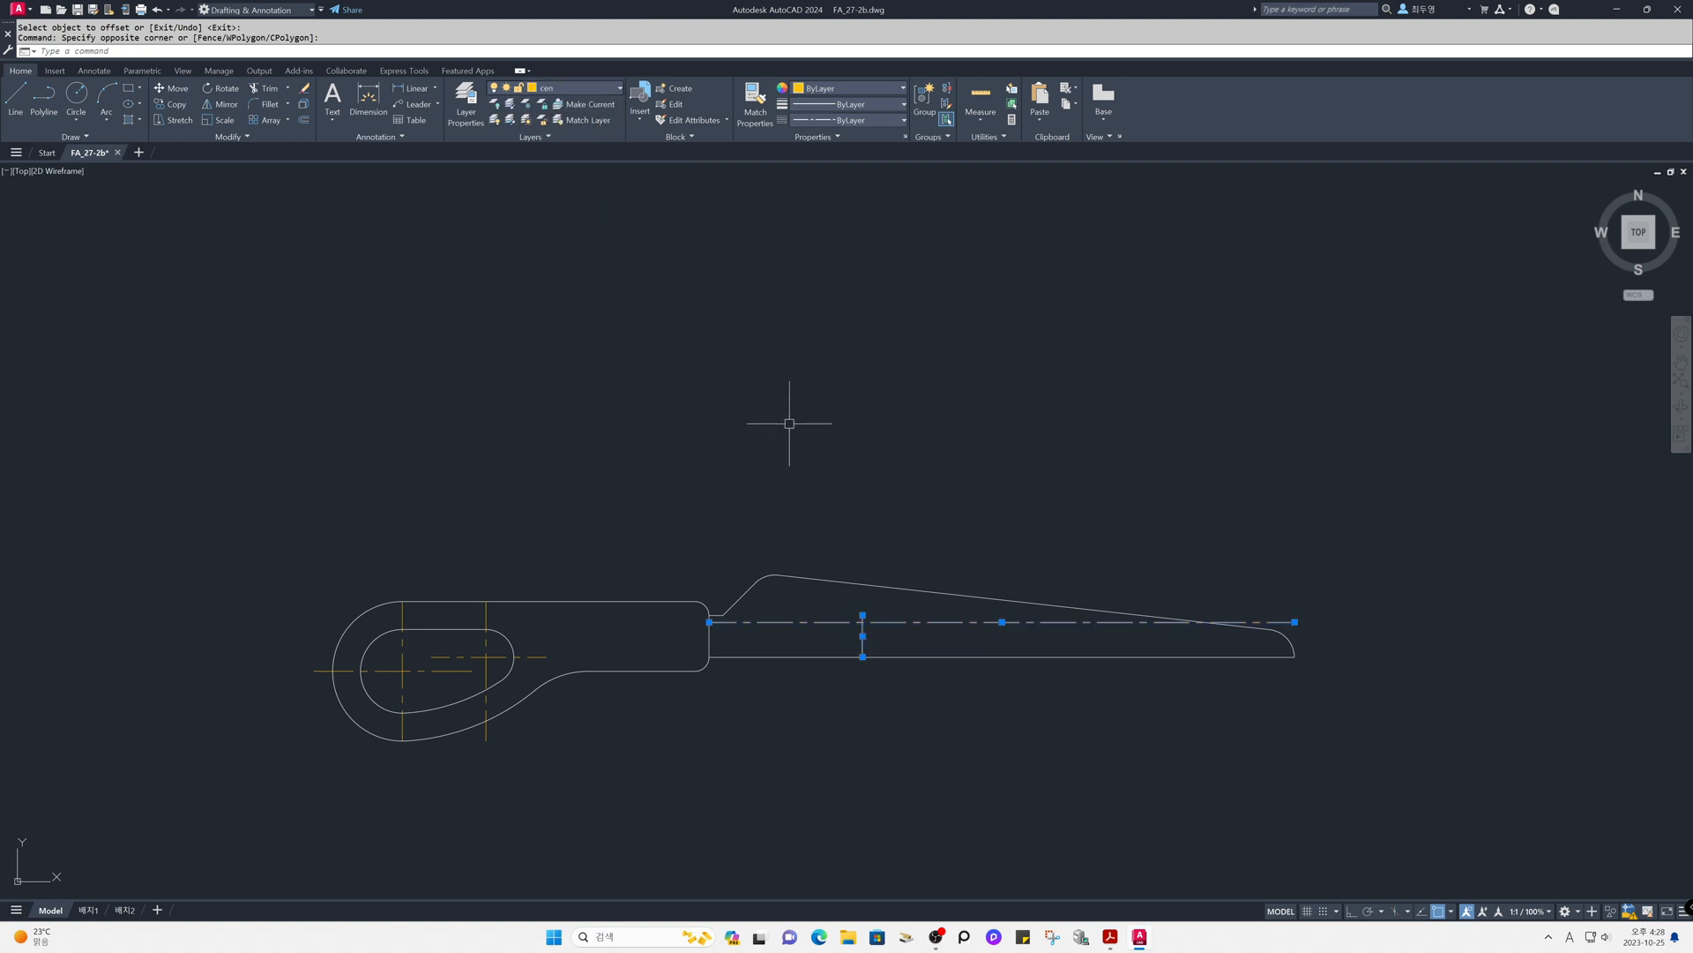
pyautogui.press('Escape')
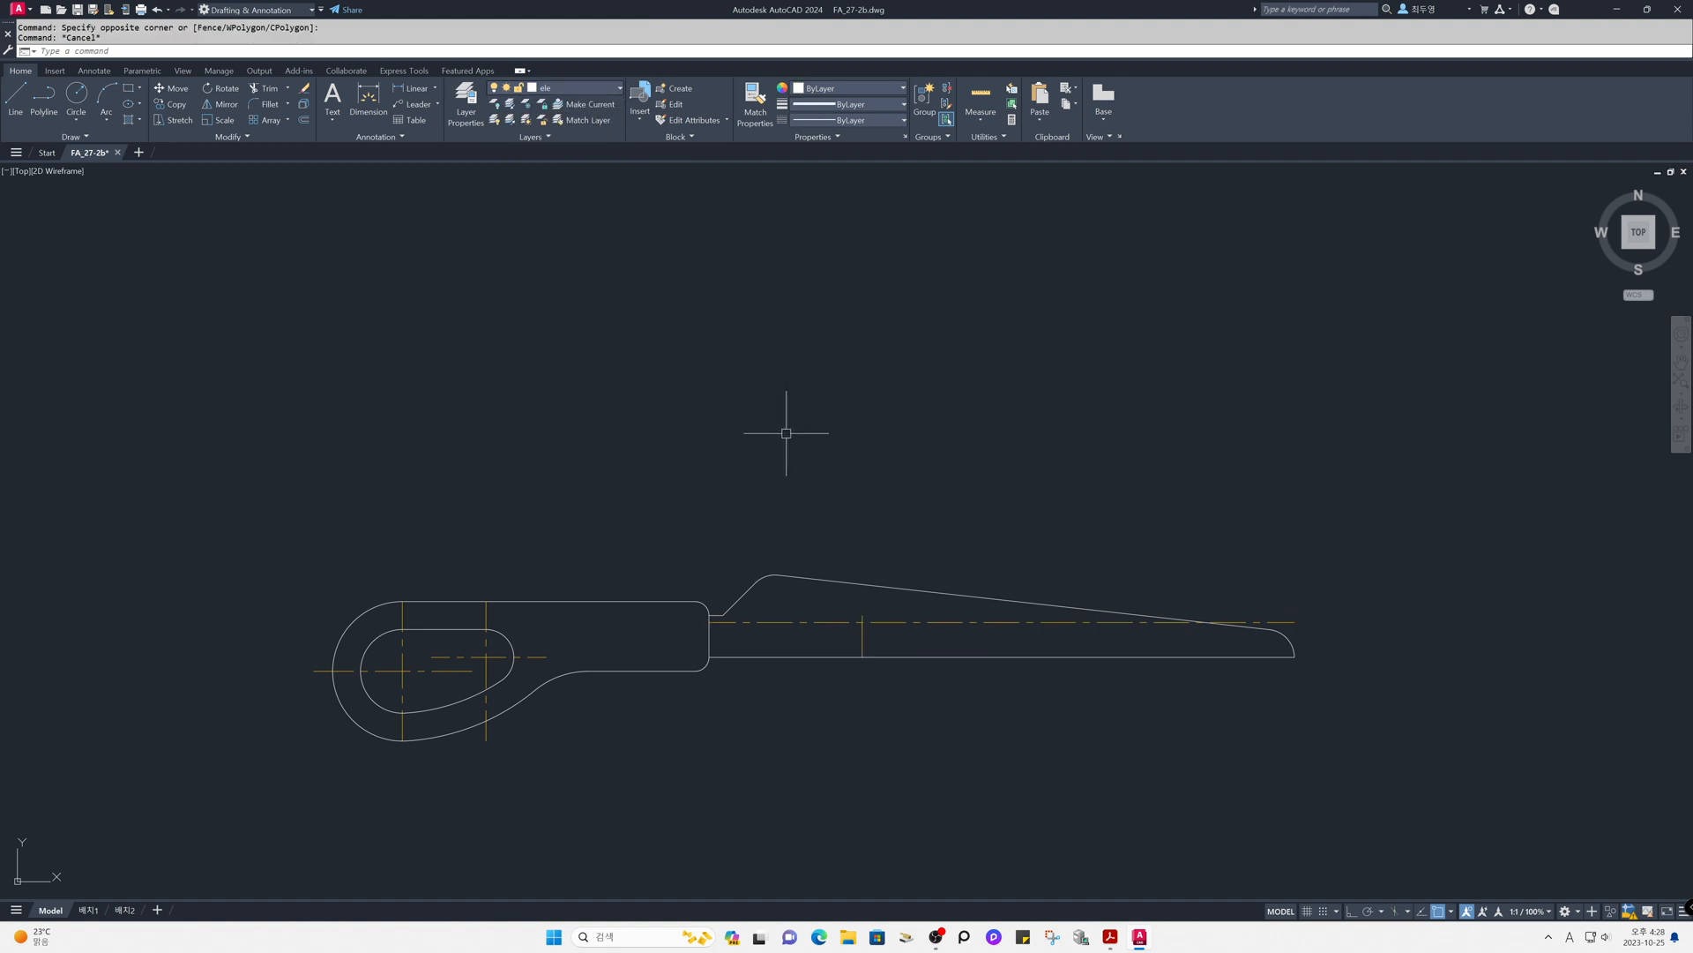
# - With object snap off and ortho on, shorten both ends of the blade's horizontal centerline to just beyond the short vertical centerline
pyautogui.press('F3')
pyautogui.press('F8')
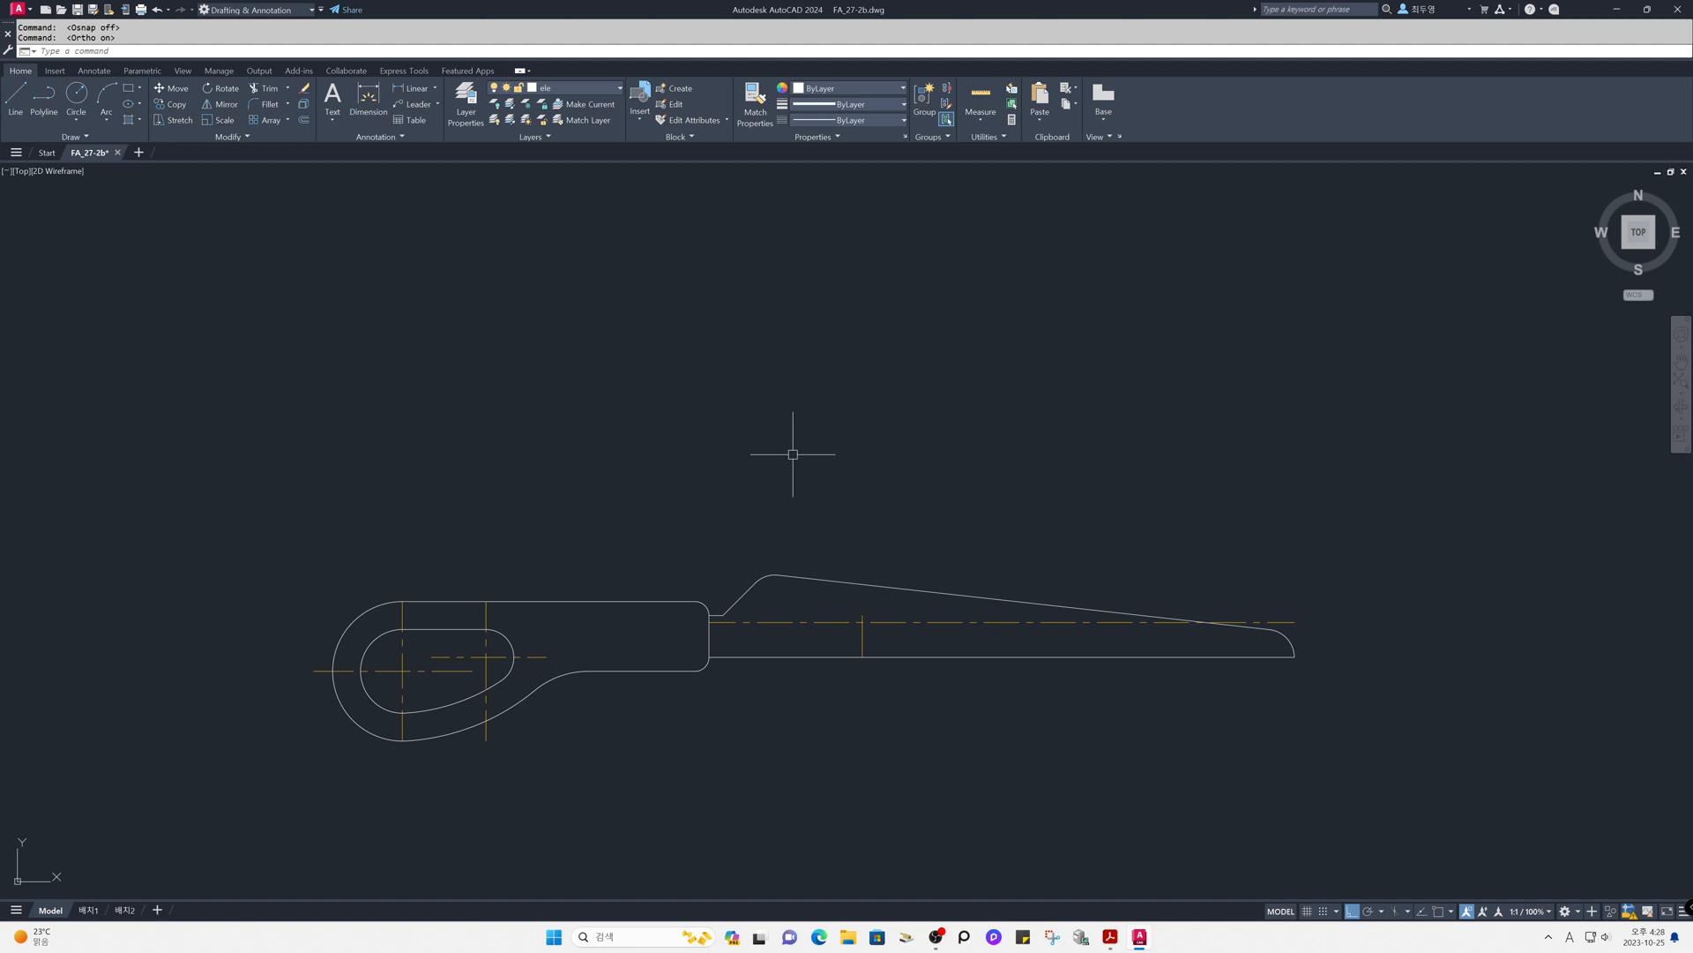
pyautogui.click(814, 622)
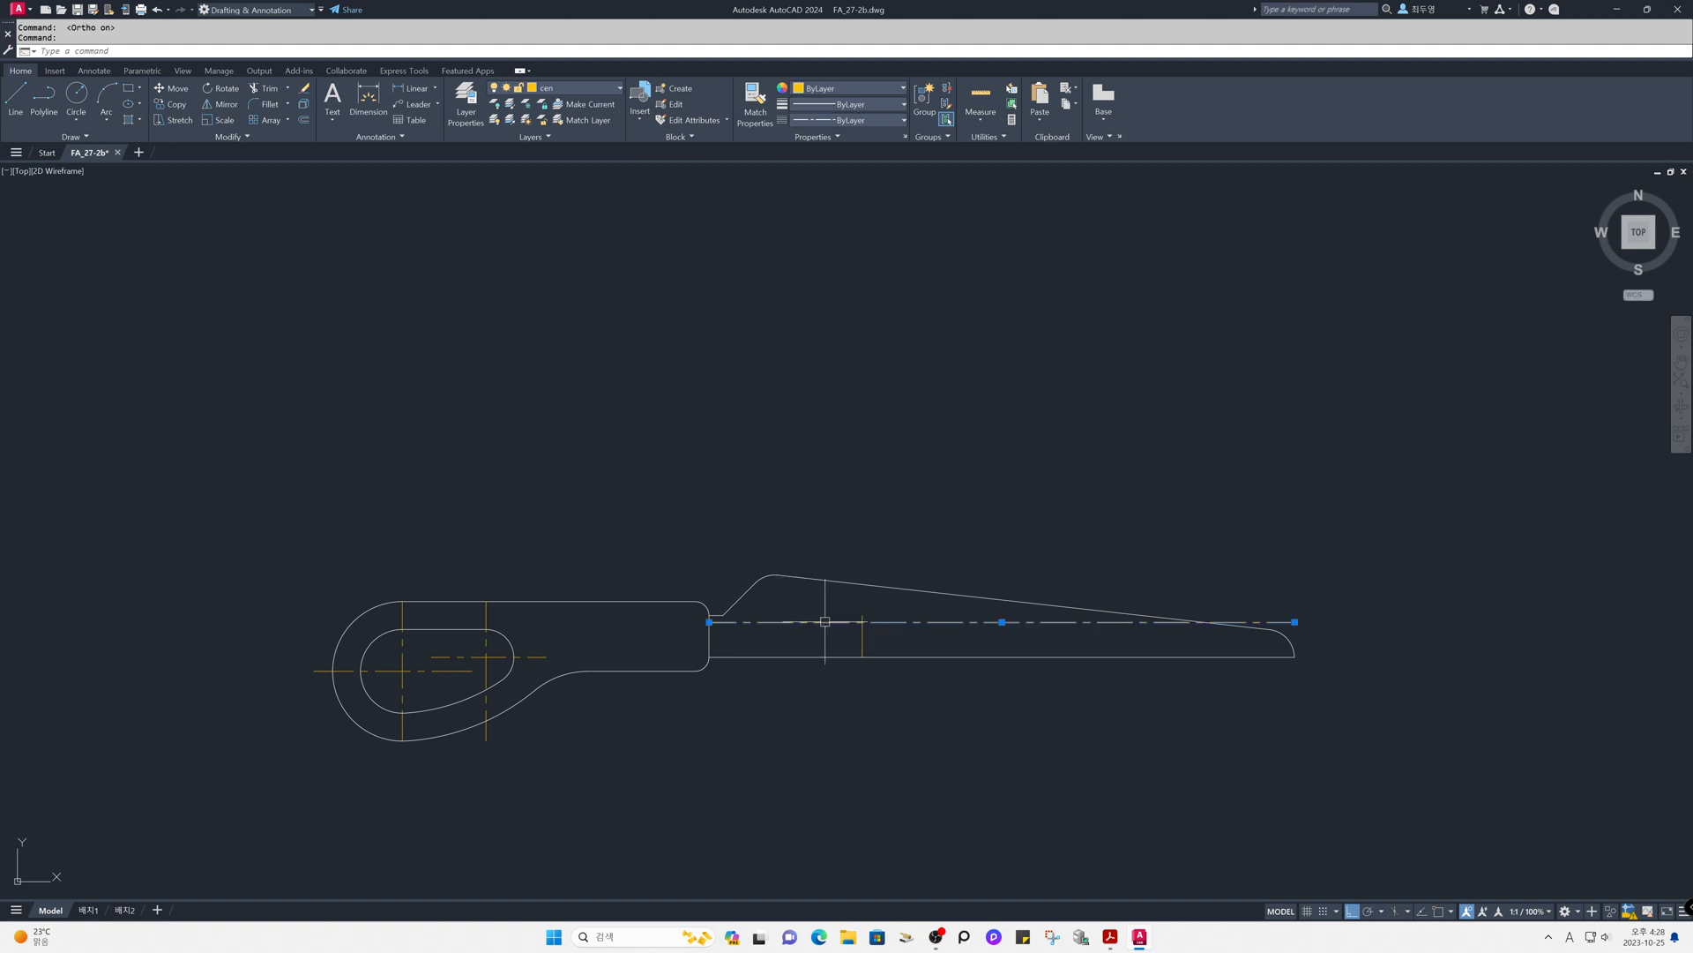
pyautogui.click(710, 622)
pyautogui.click(824, 622)
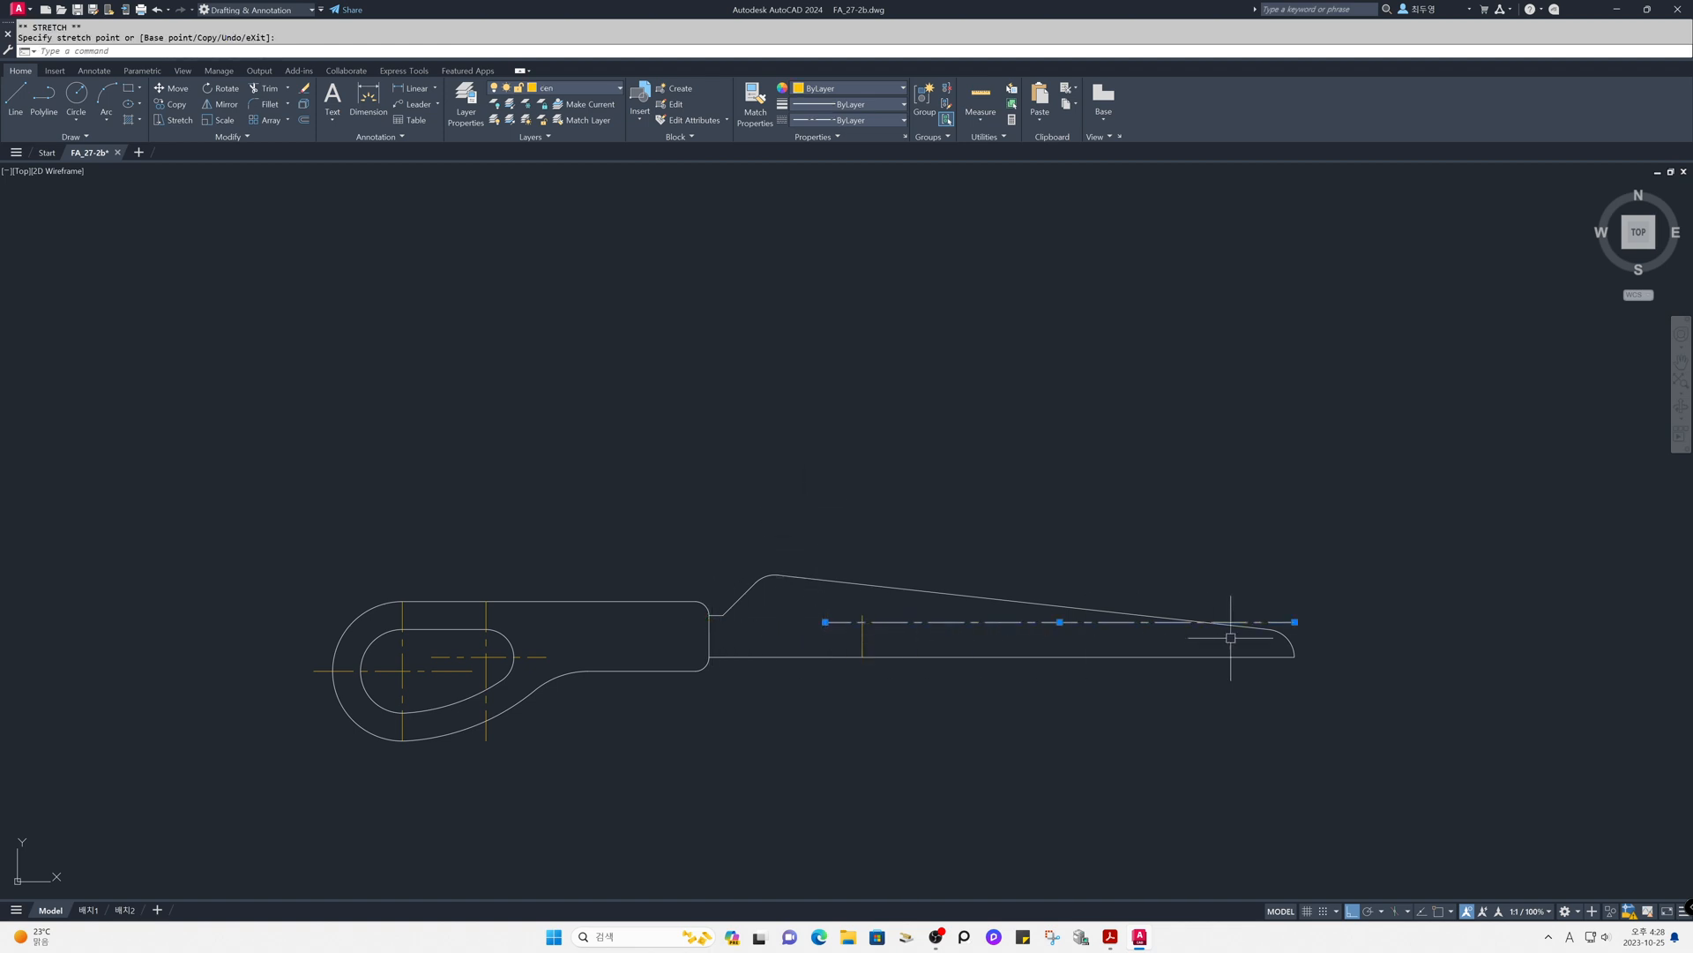
pyautogui.click(1295, 622)
pyautogui.click(900, 621)
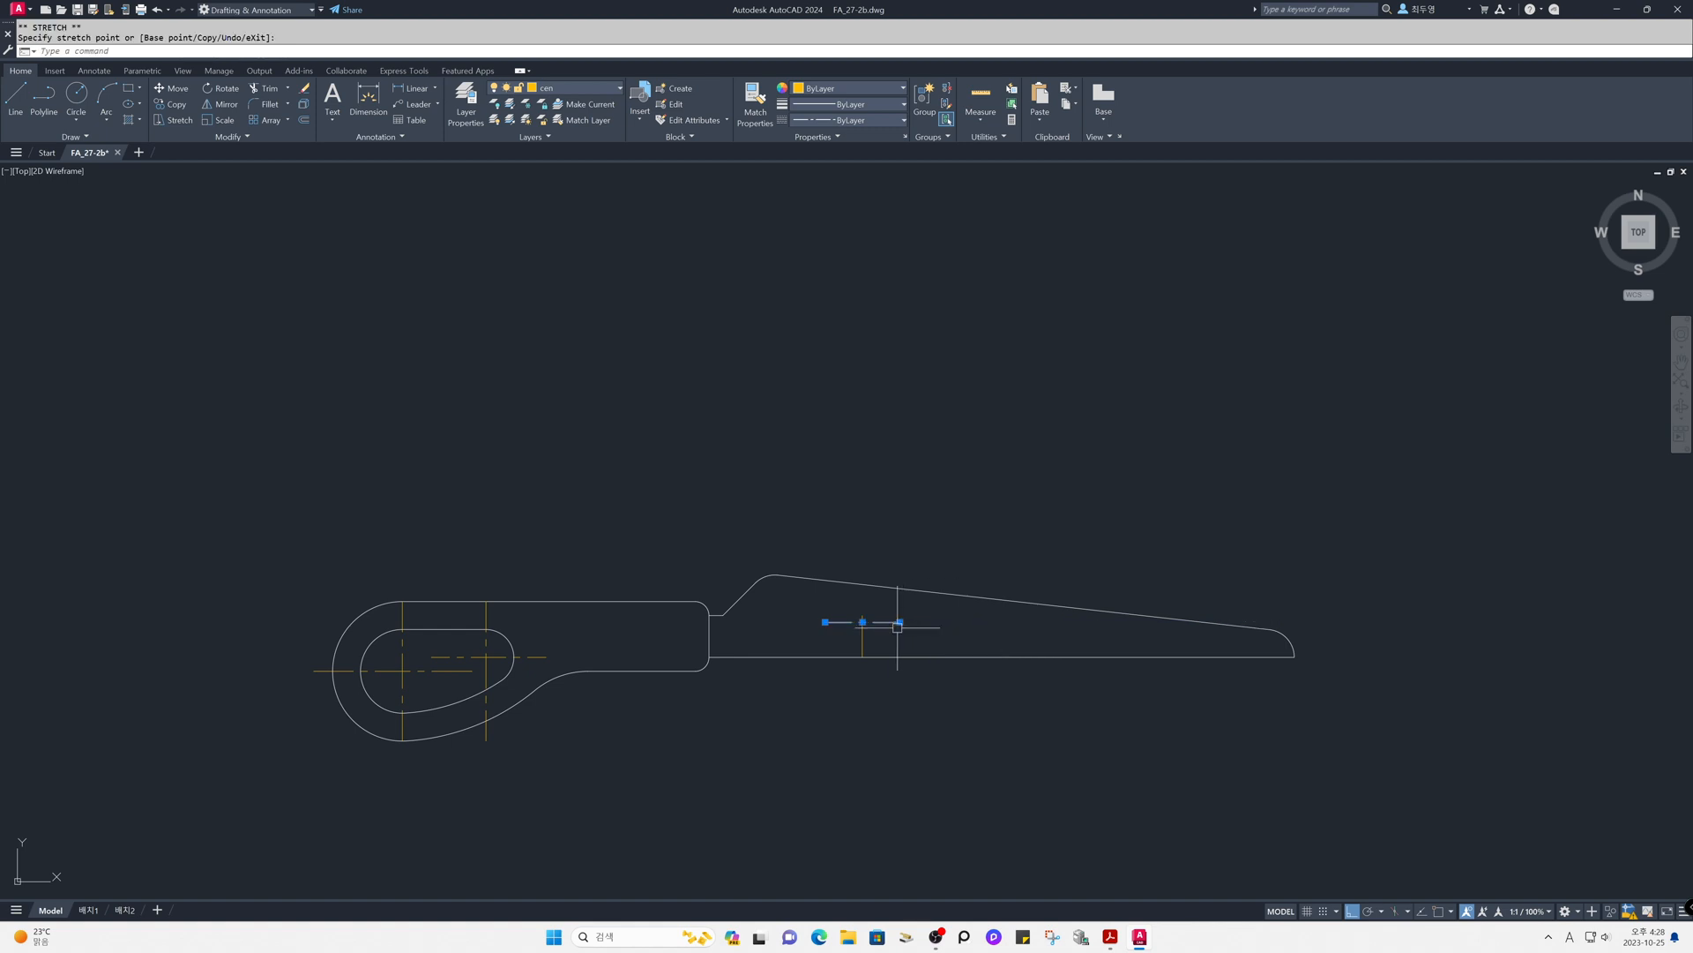
# - Stretch the upper end of the blade's vertical centerline to just below the tapered edge so it crosses the horizontal centerline
pyautogui.click(862, 634)
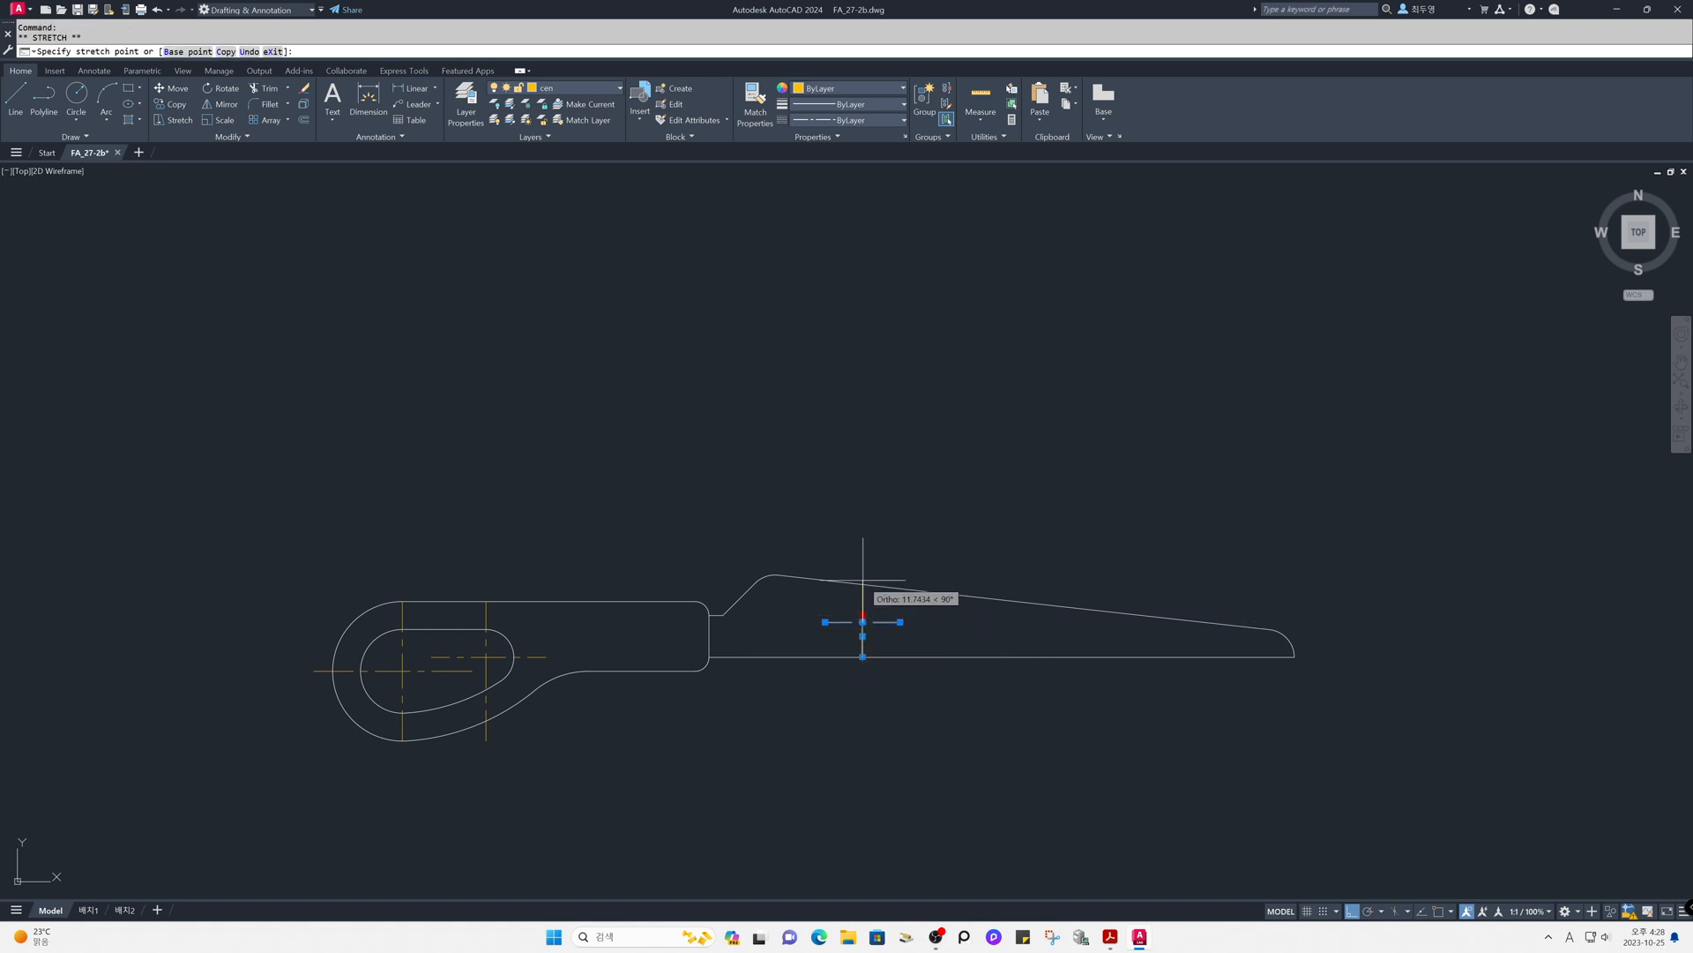
pyautogui.press('Escape')
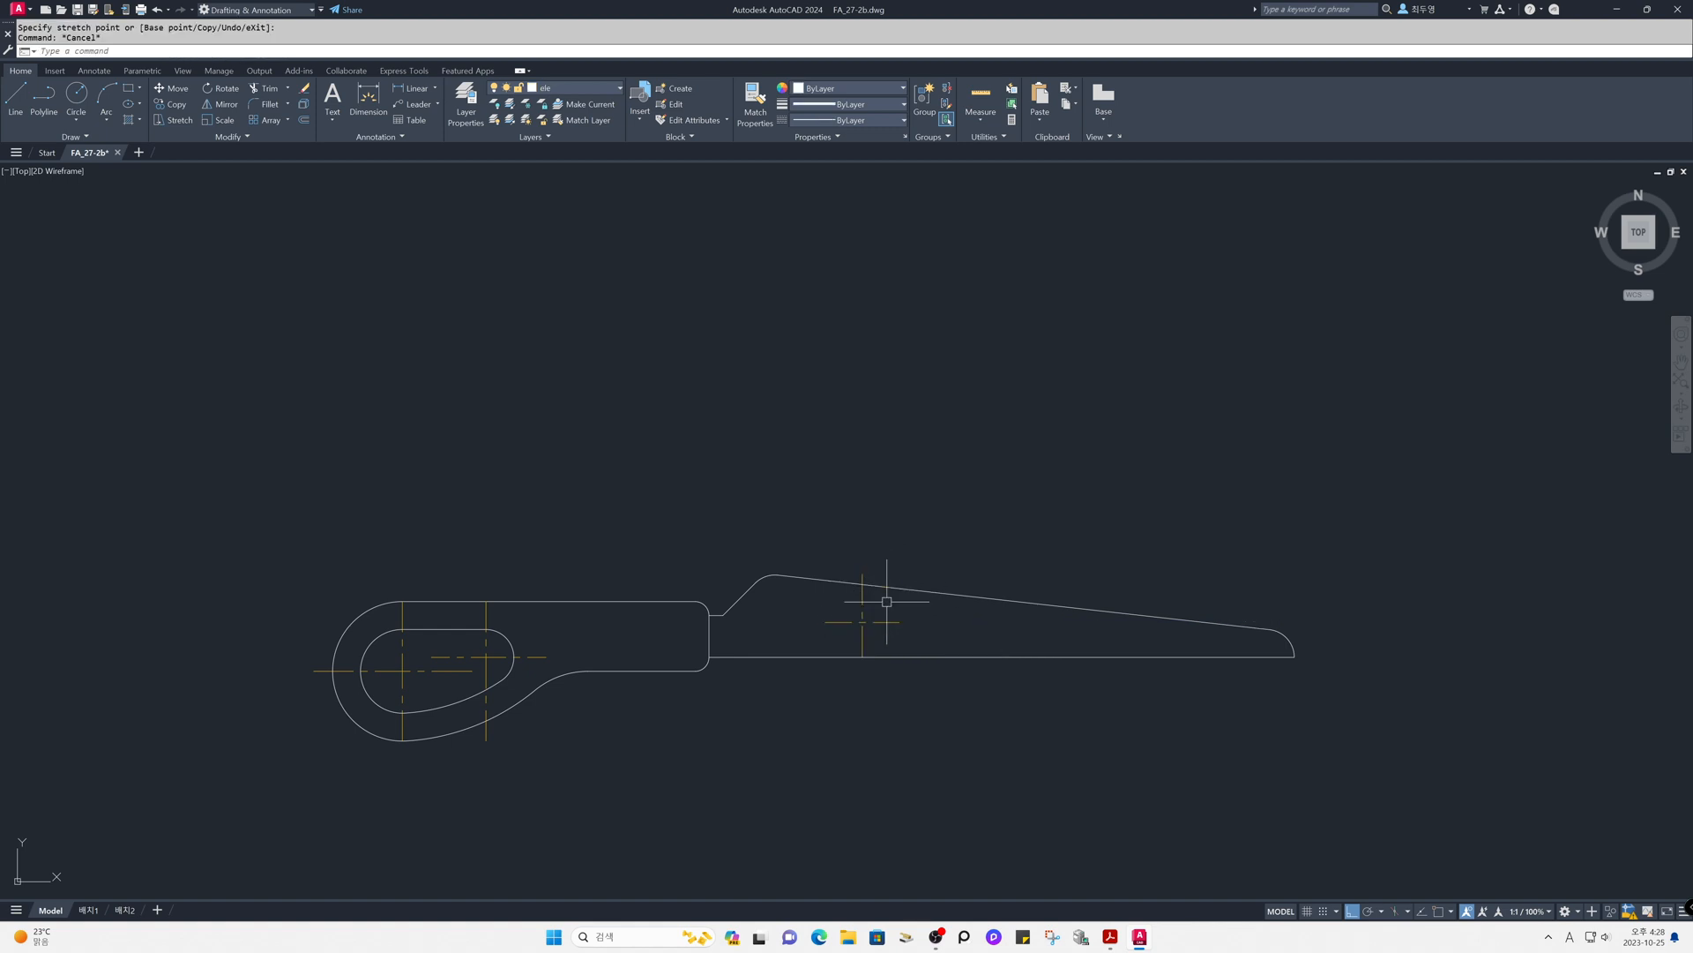
pyautogui.click(860, 611)
pyautogui.click(862, 594)
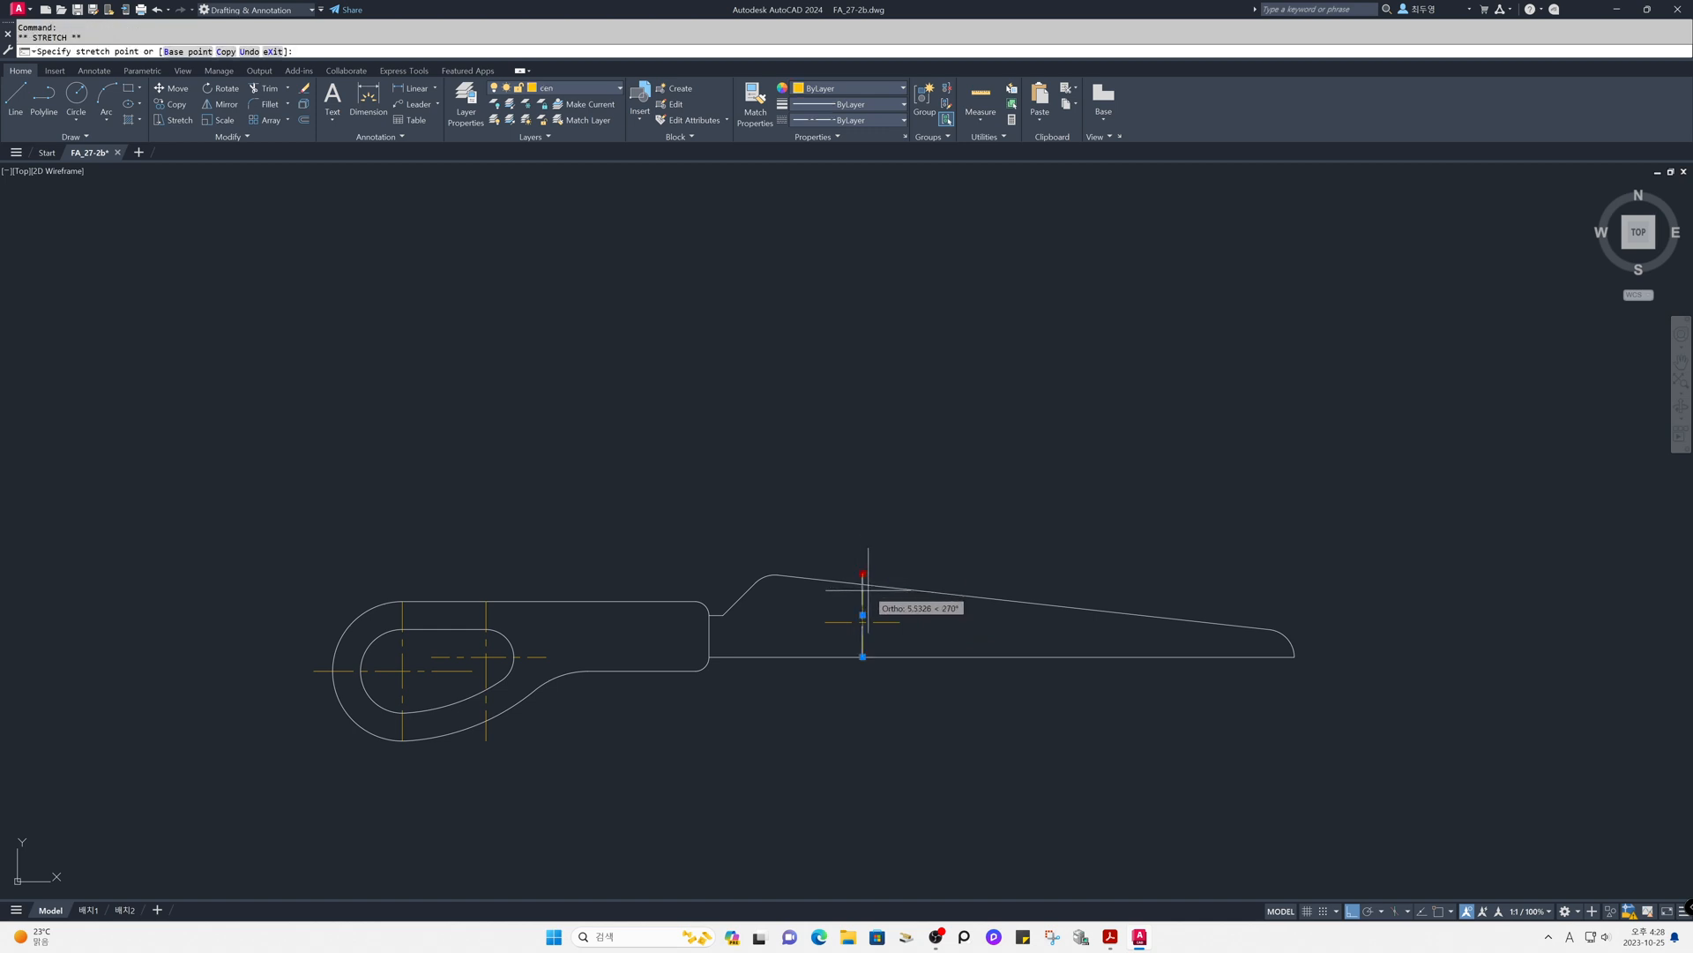
pyautogui.press('Escape')
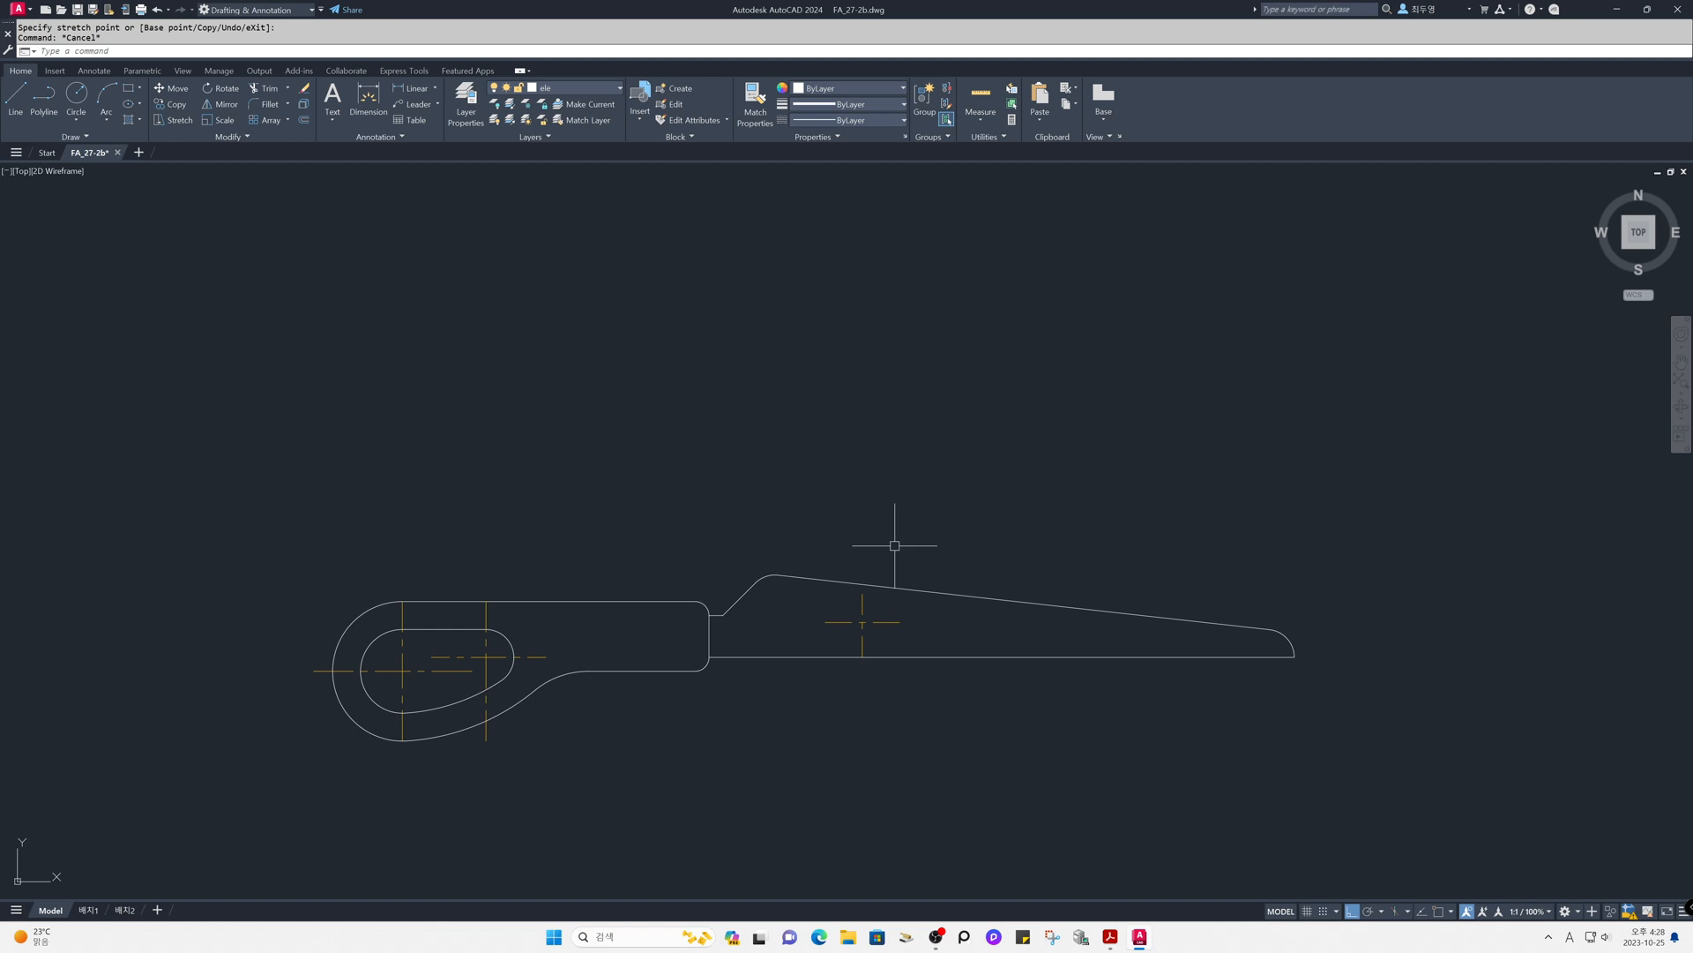
# - Draw a construction line at -20 degrees through the intersection of the blade's centerlines, with object snap on
pyautogui.write('xl')
pyautogui.press('Return')
pyautogui.press('Return')
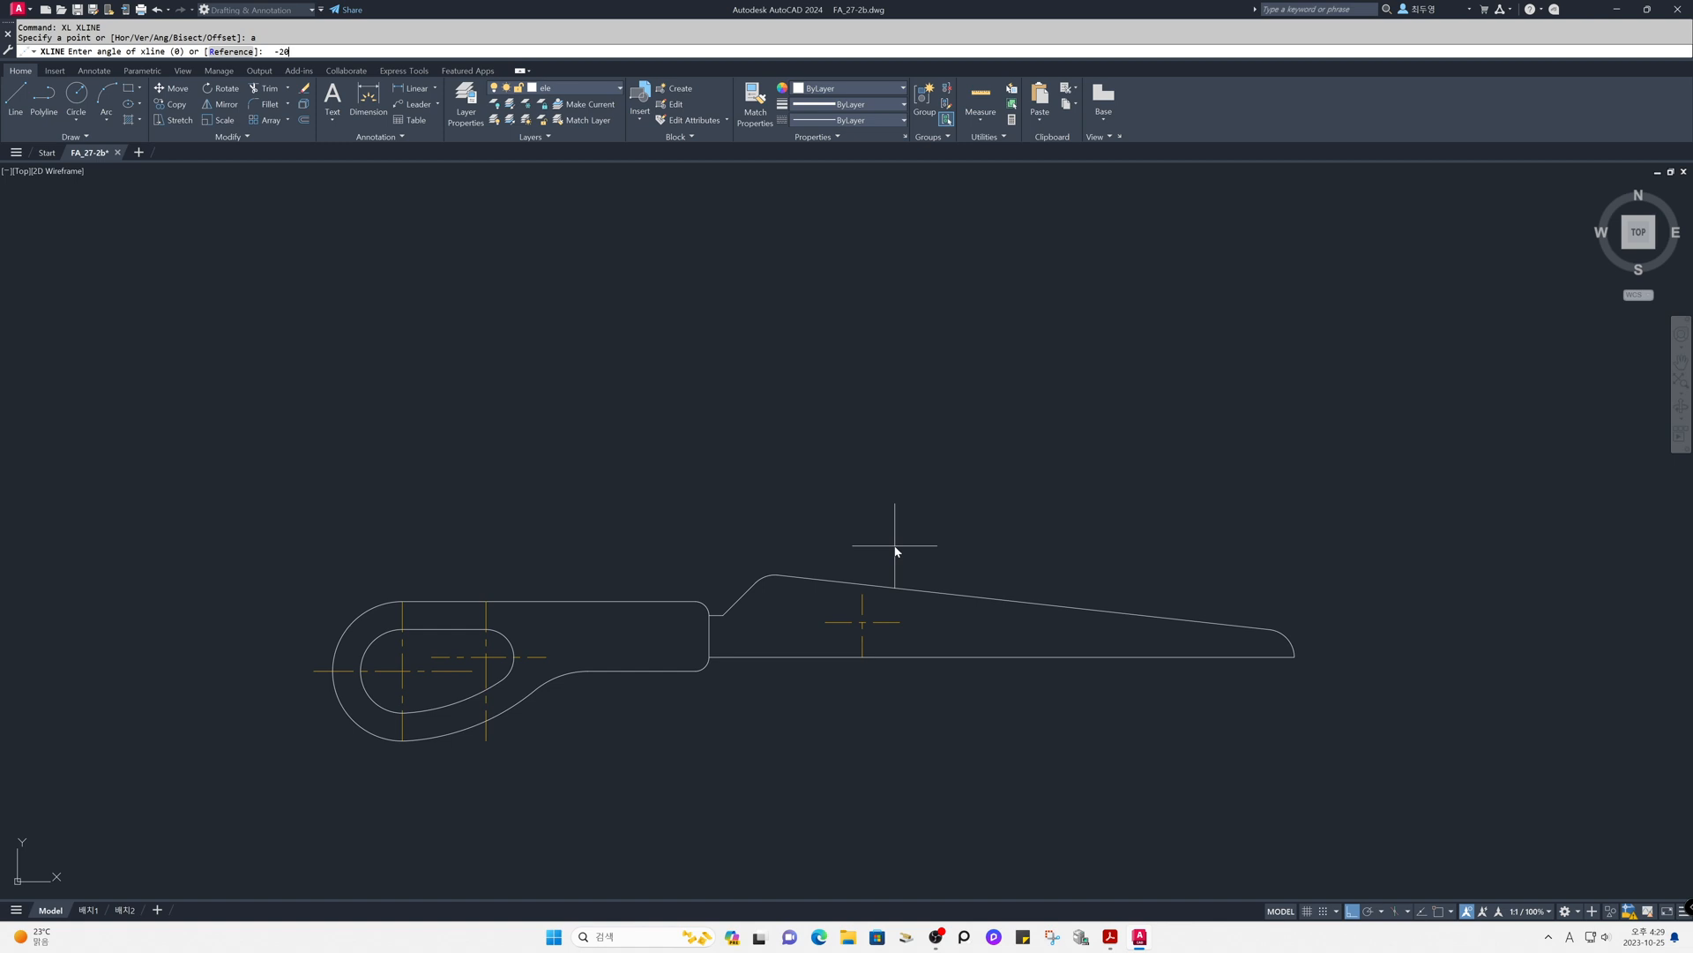
pyautogui.write('-20')
pyautogui.press('Return')
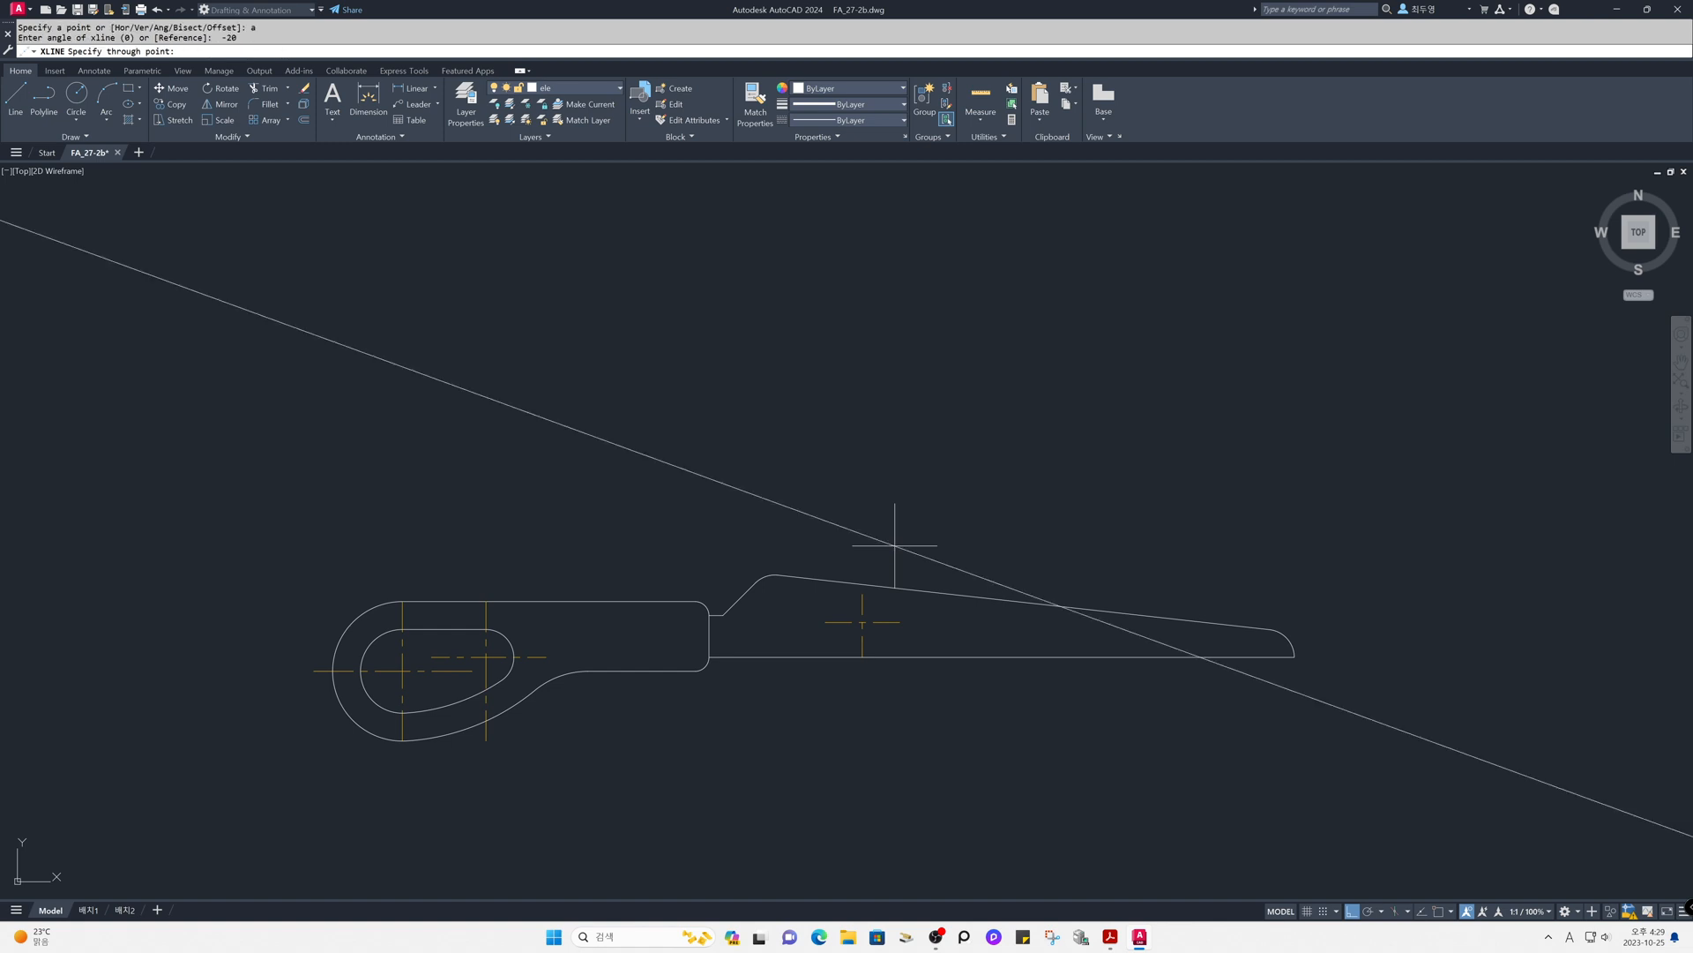
pyautogui.press('F3')
pyautogui.click(864, 621)
pyautogui.press('Return')
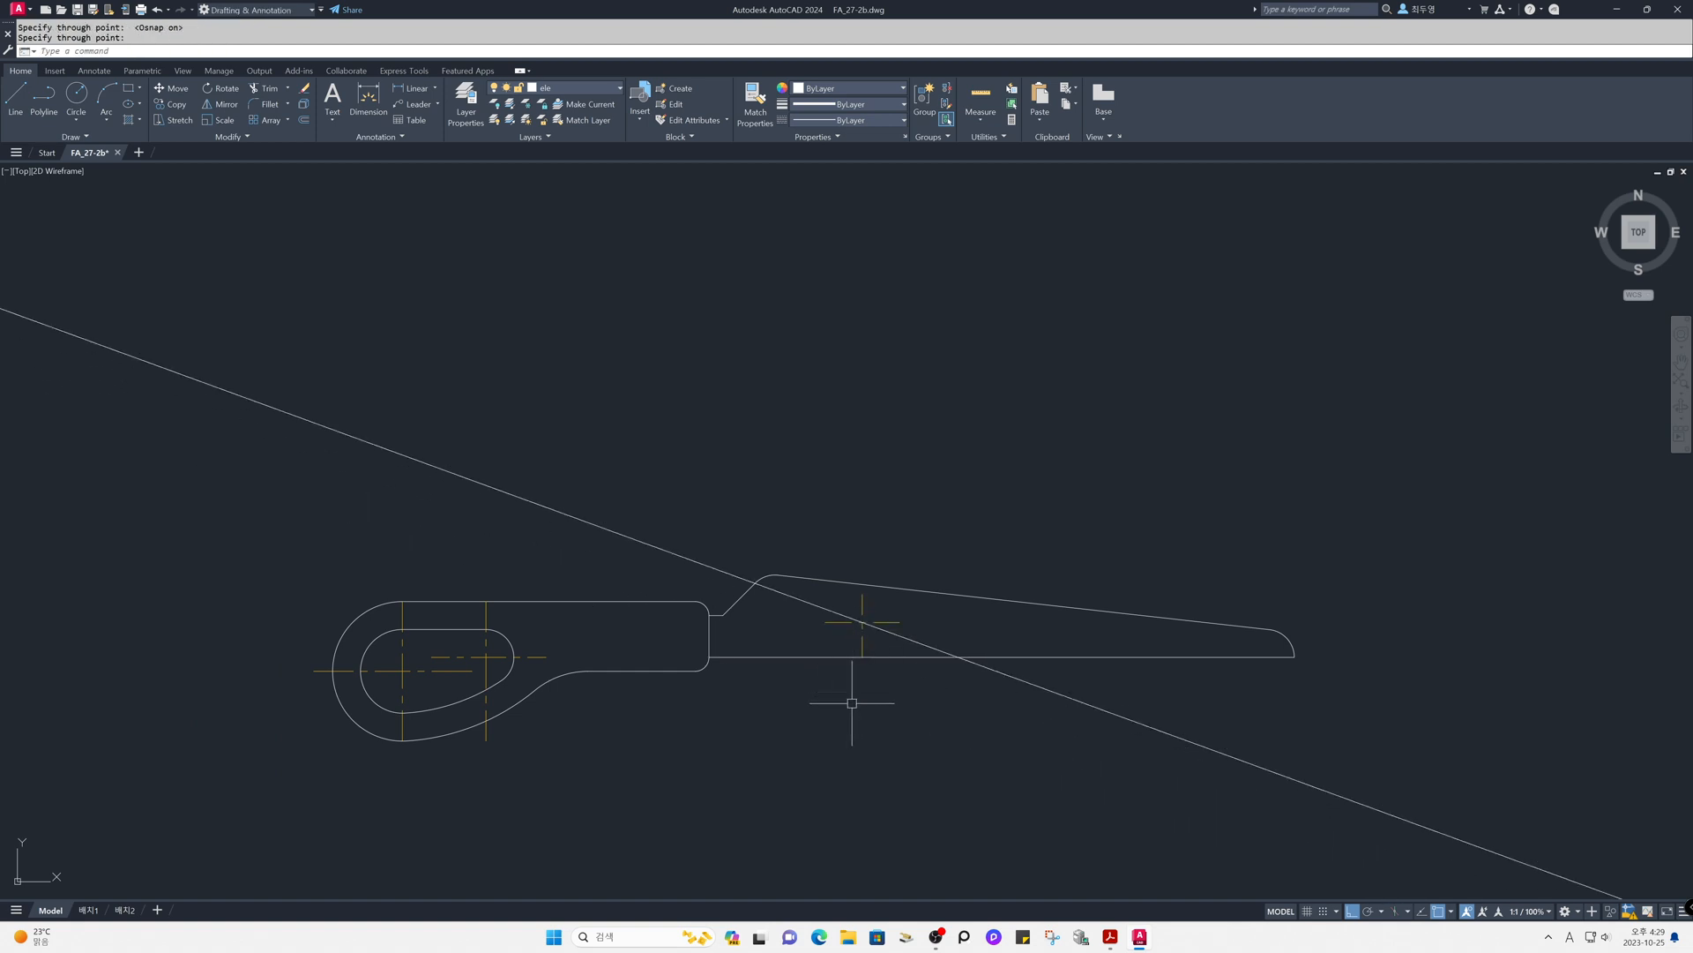
# - Put the slanted construction line on the cen layer
pyautogui.click(794, 597)
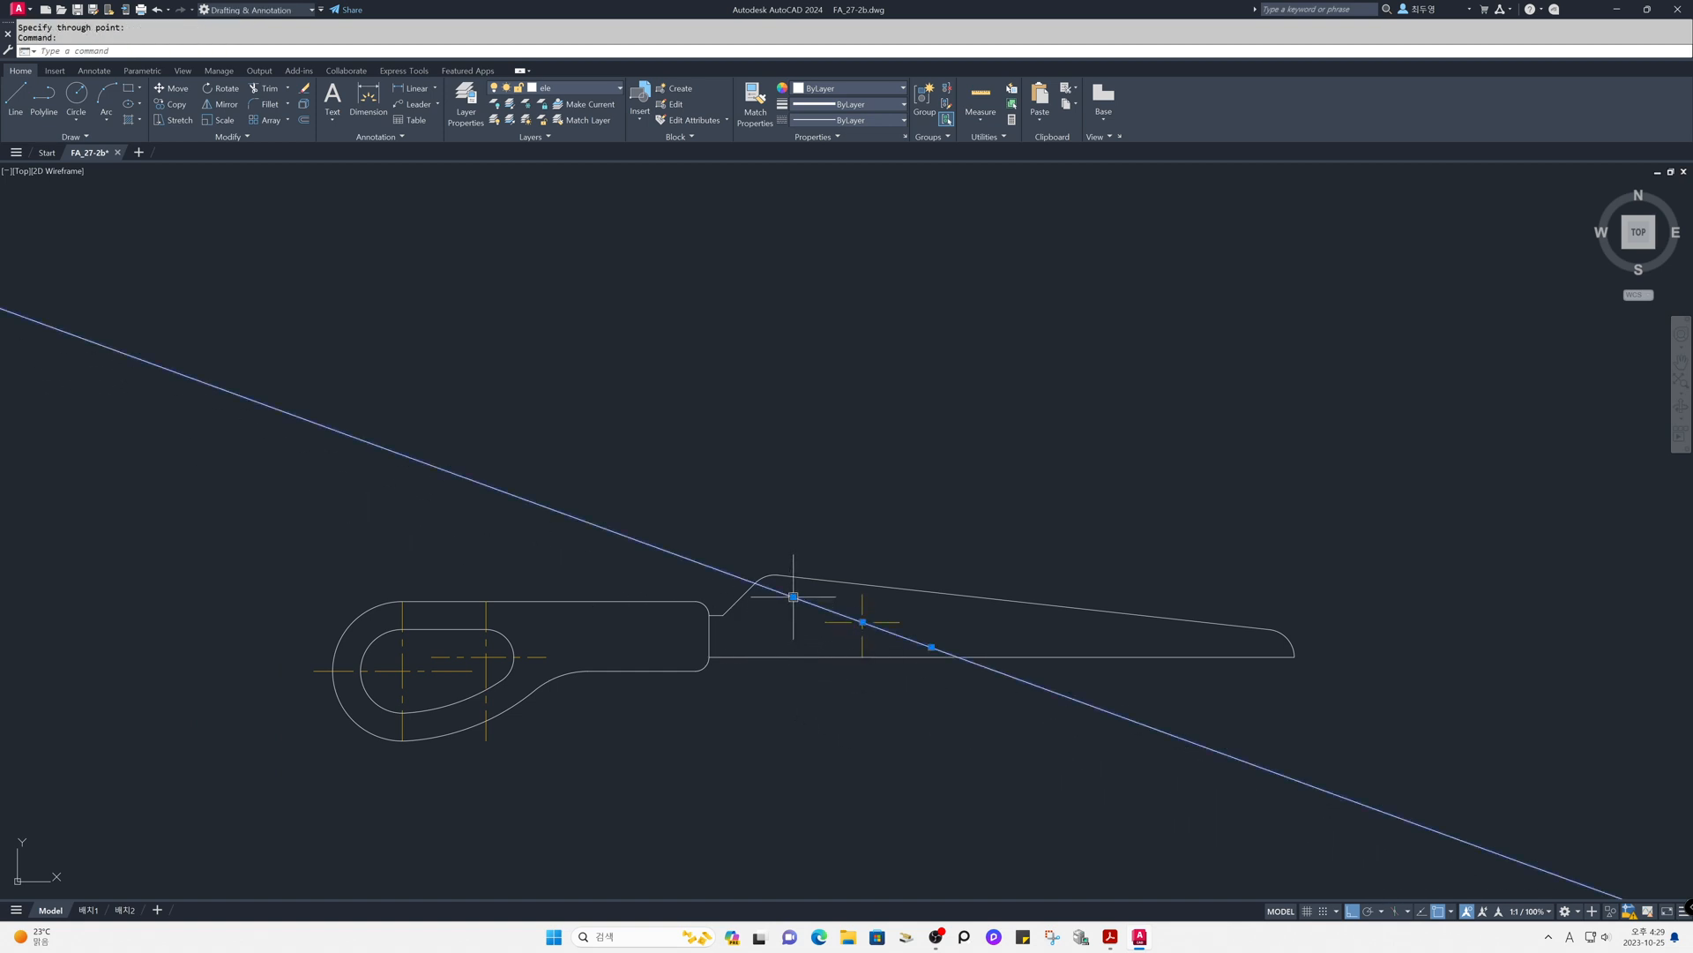
pyautogui.click(594, 90)
pyautogui.click(582, 120)
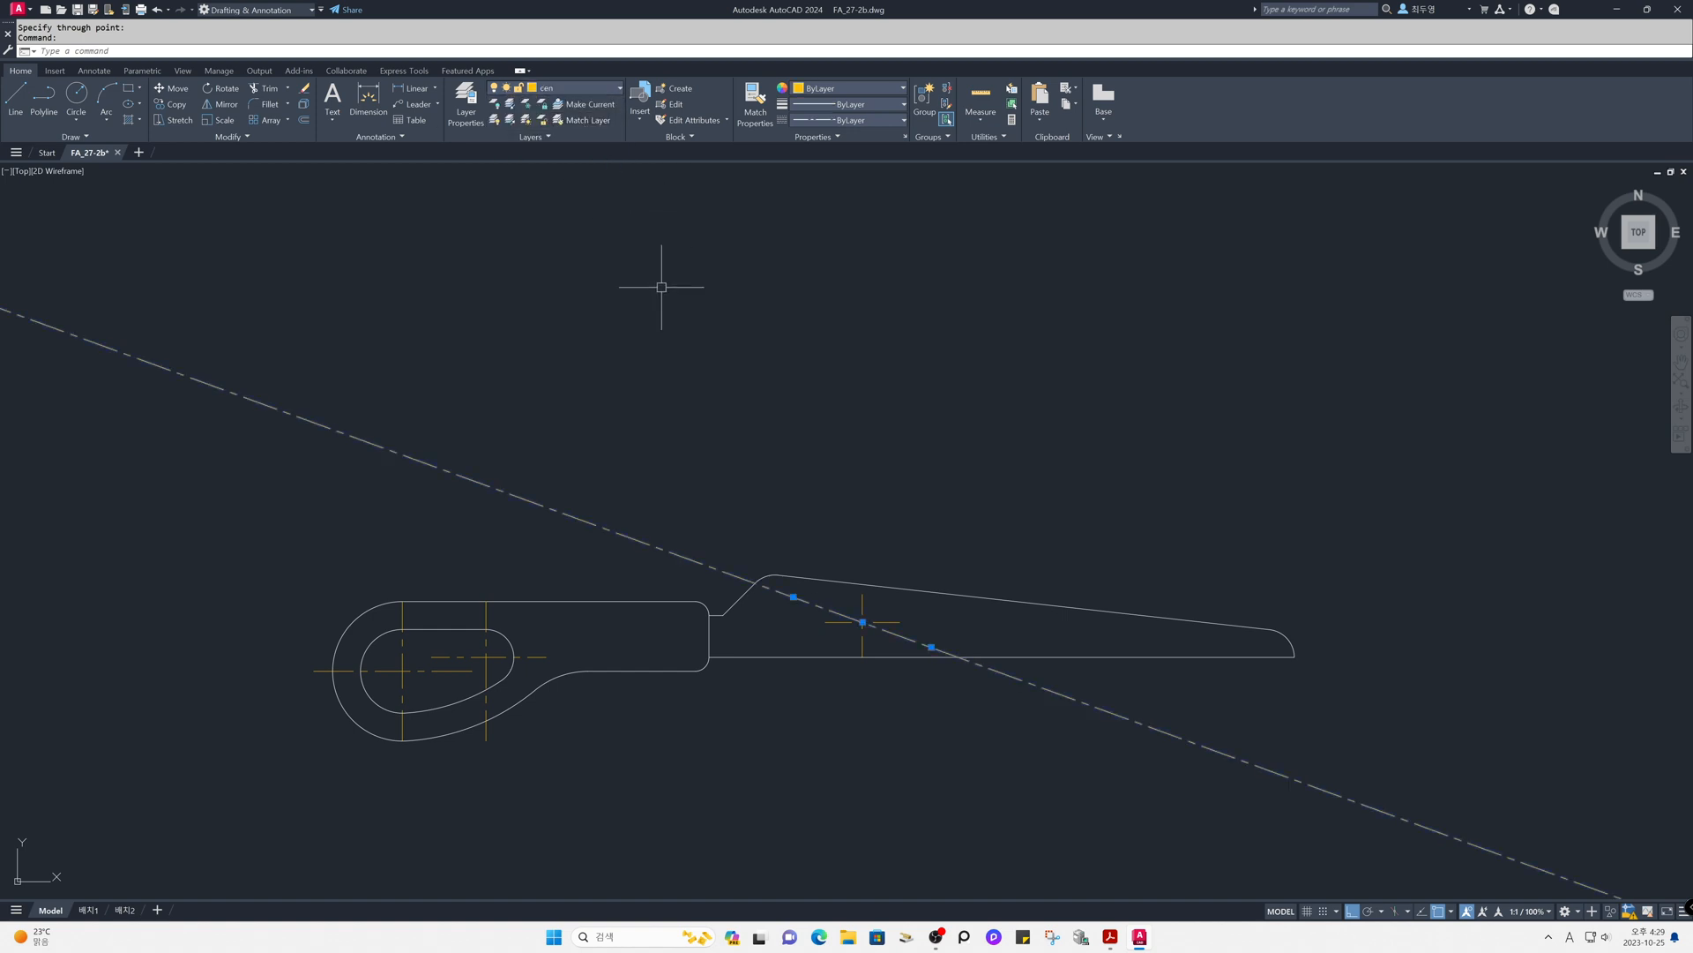
pyautogui.press('Escape')
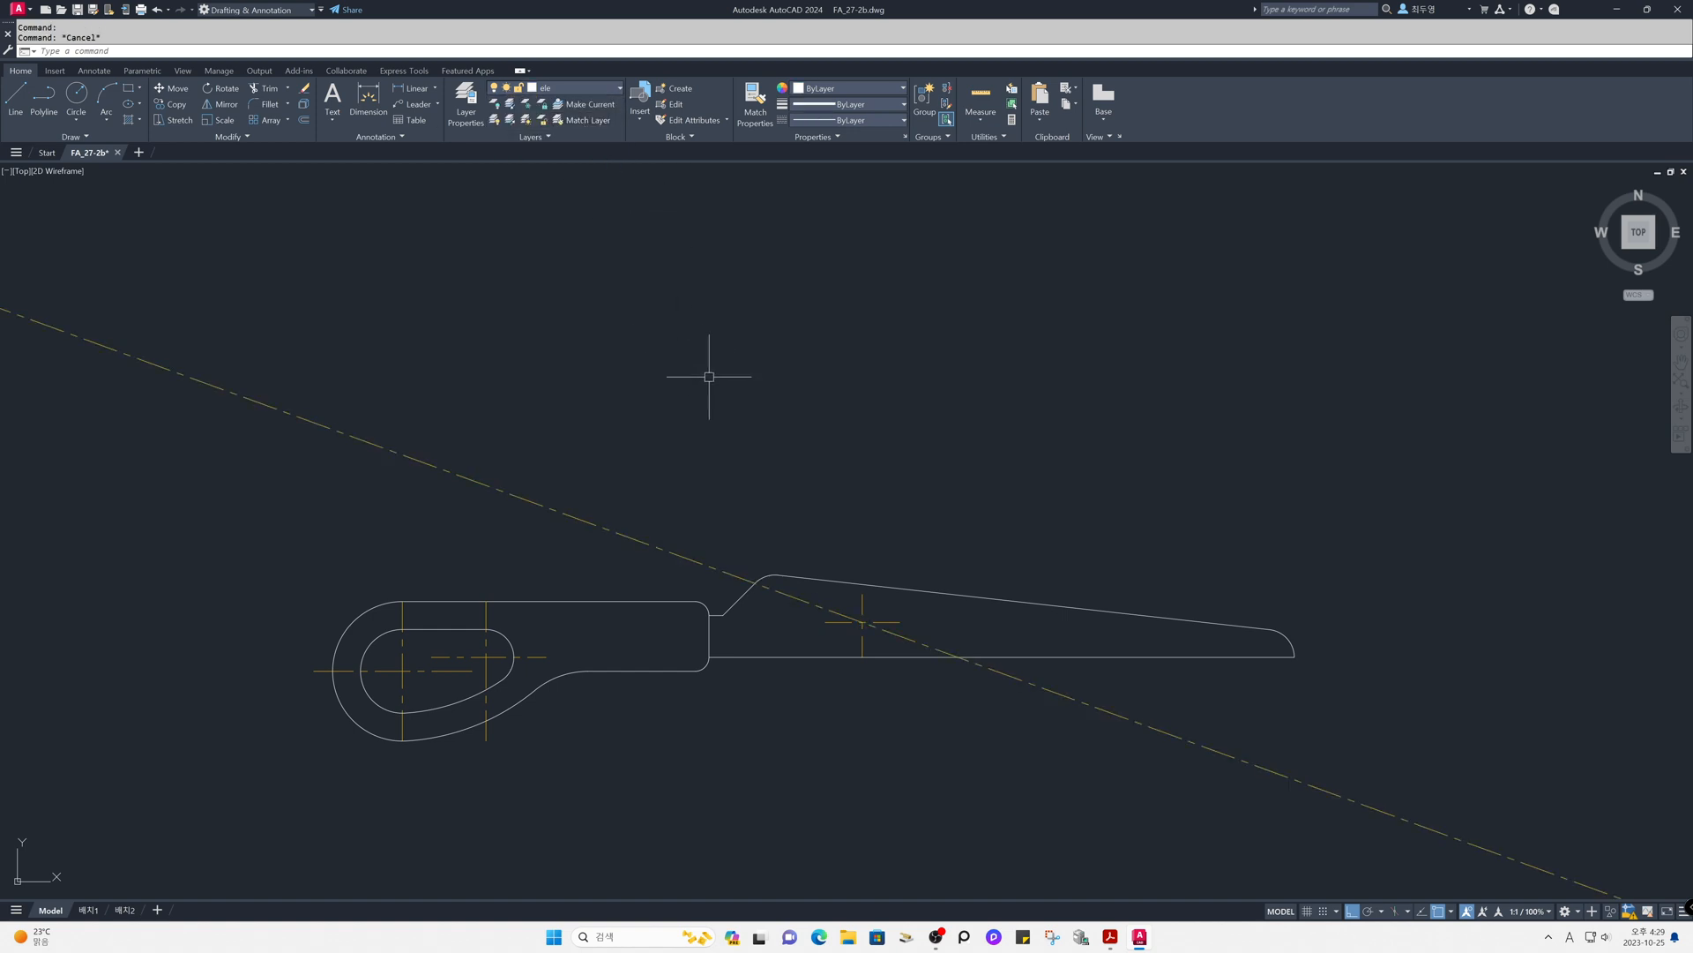
# - Draw a large boundary circle centered on the blade's centerline intersection and reaching the far left point of the rounded head
pyautogui.write('c')
pyautogui.press('Return')
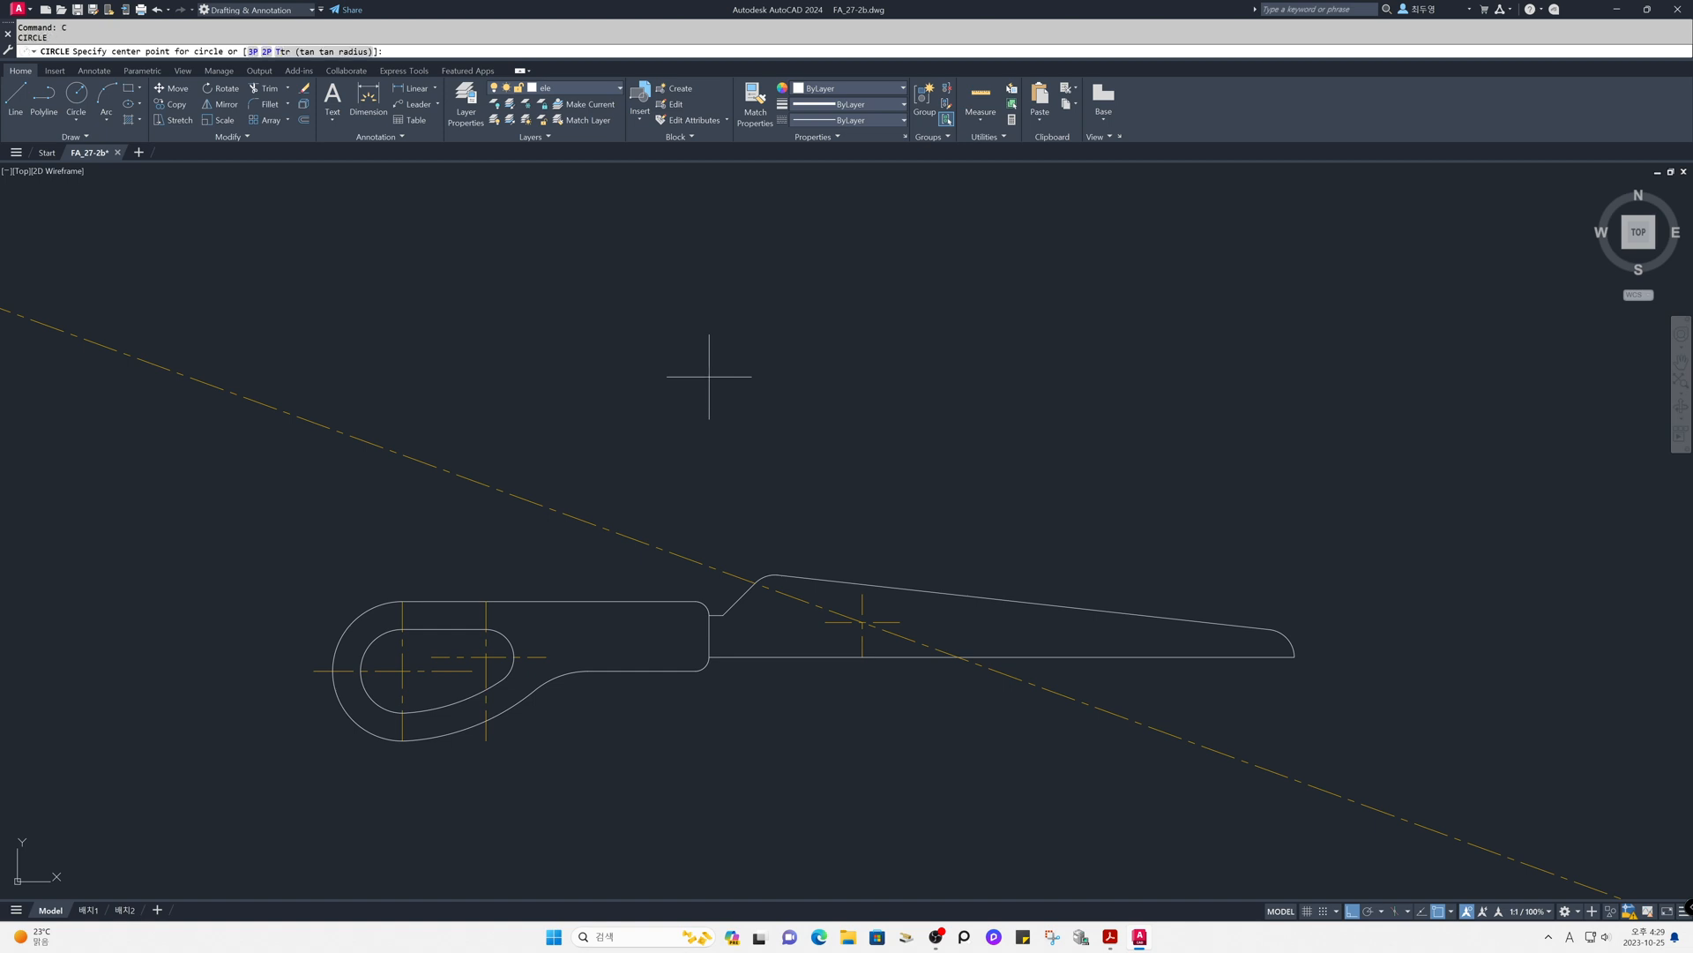
pyautogui.click(862, 622)
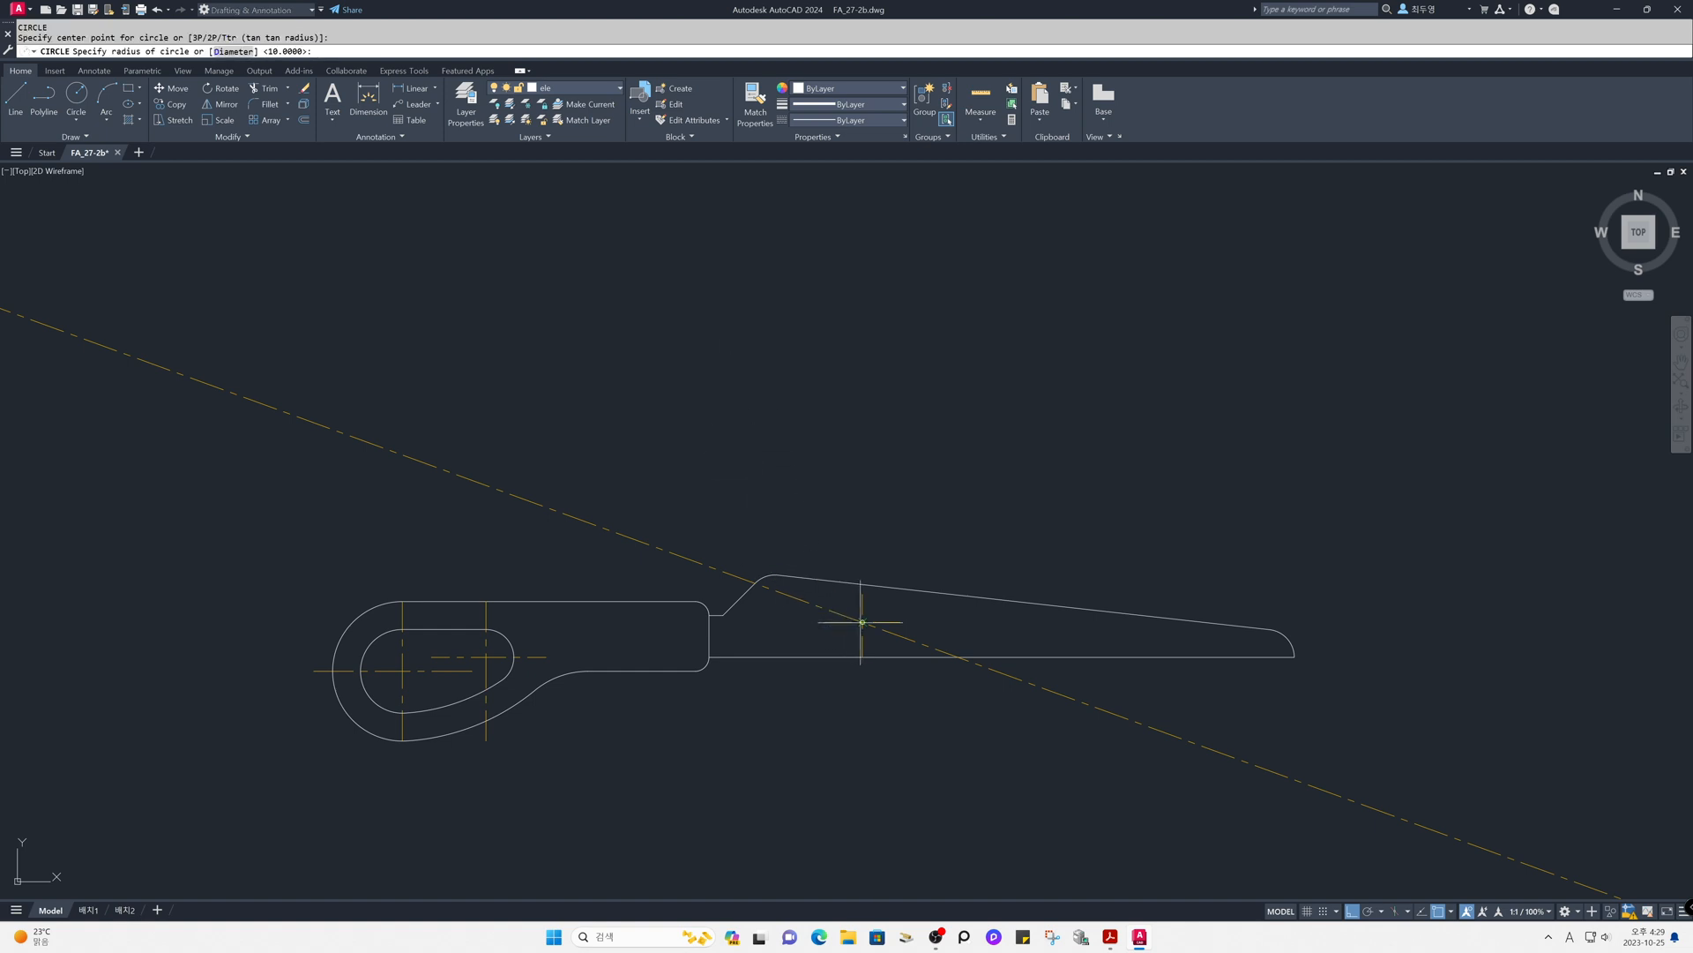
pyautogui.press('F8')
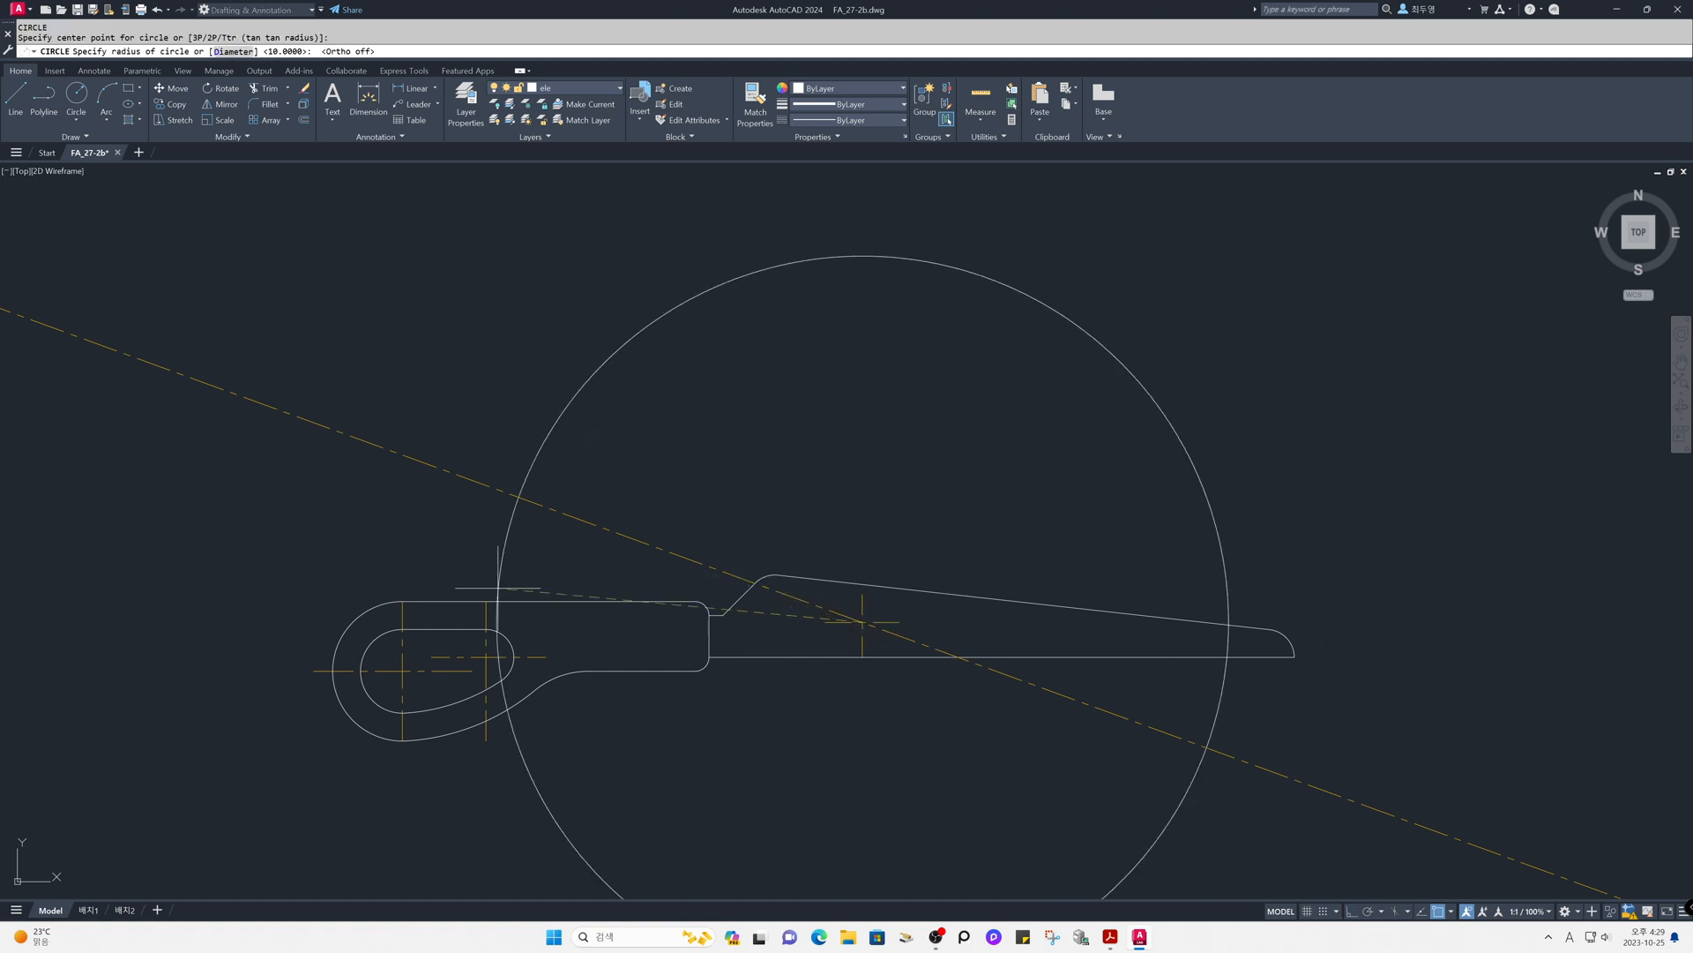
pyautogui.click(333, 671)
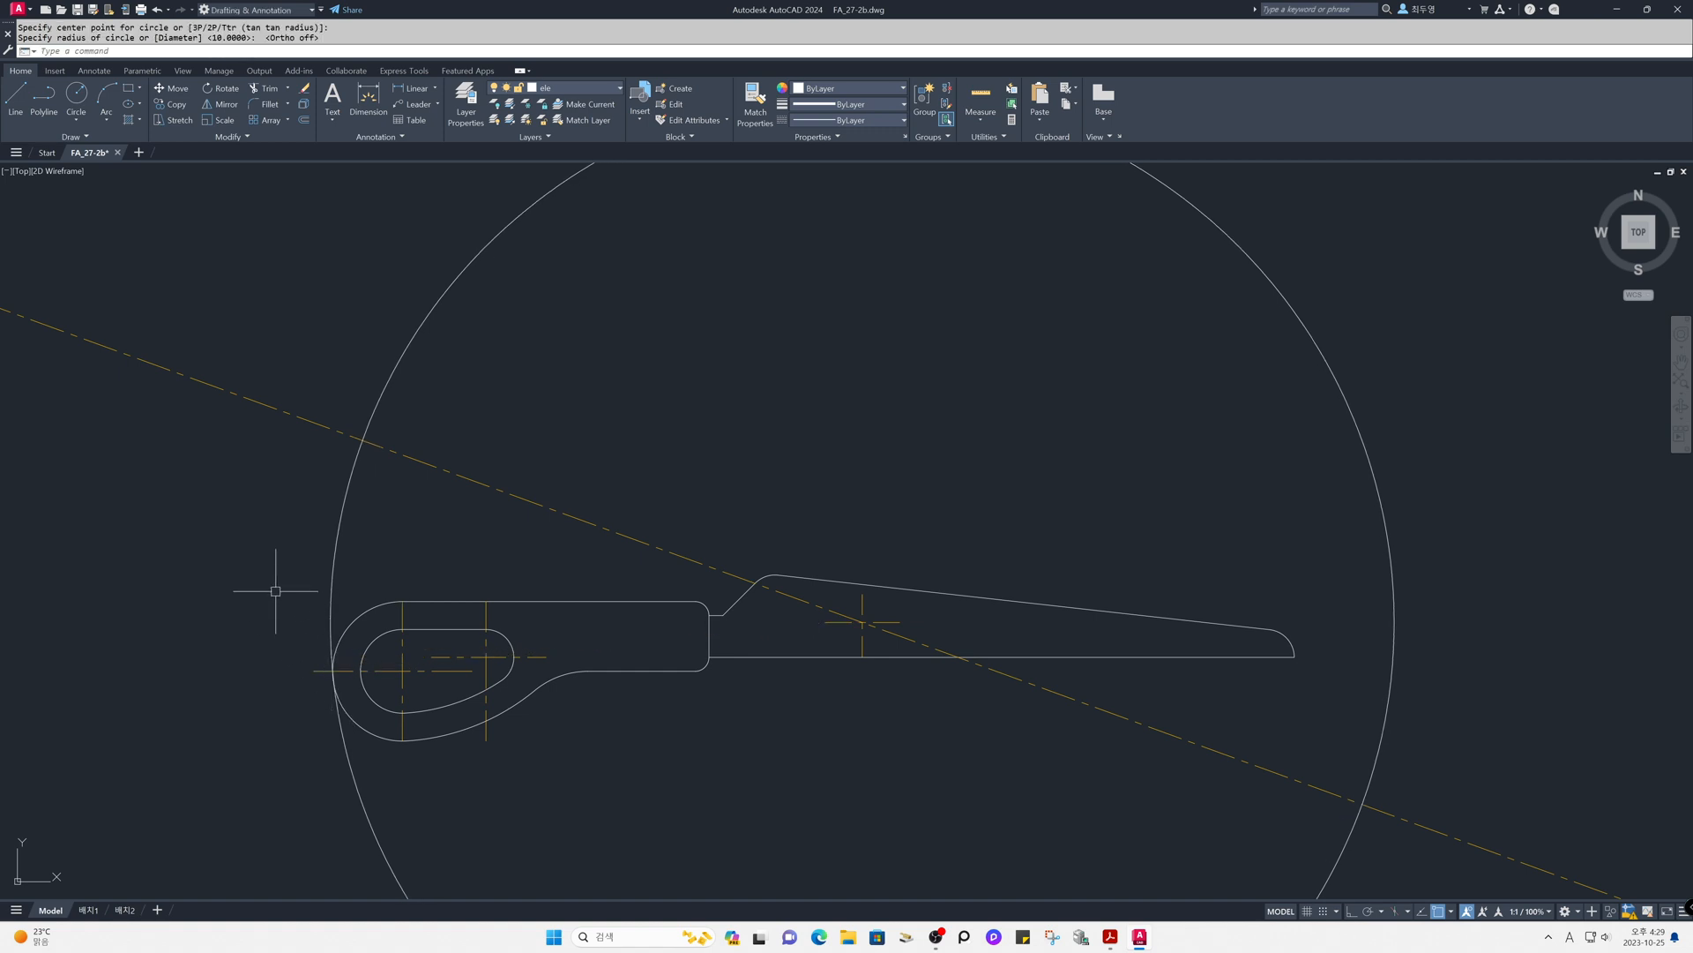
# - Trim both ends of the slanted centerline outside the large circle
pyautogui.write('tr')
pyautogui.press('space')
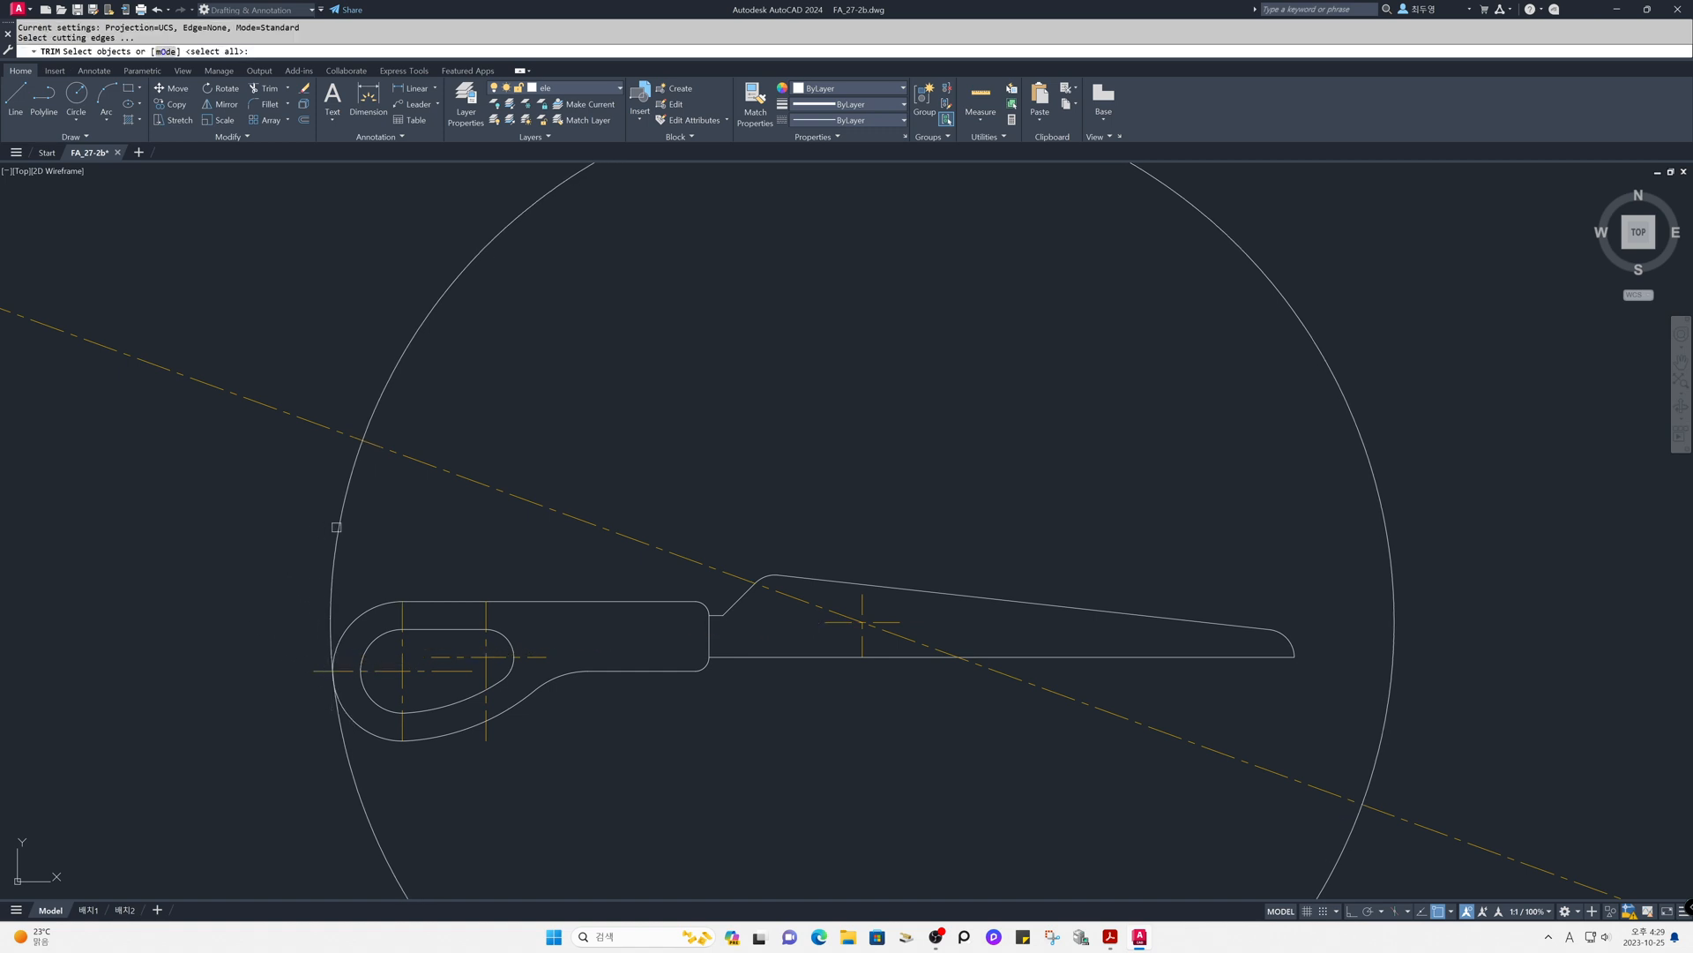
pyautogui.click(337, 529)
pyautogui.press('space')
pyautogui.click(314, 422)
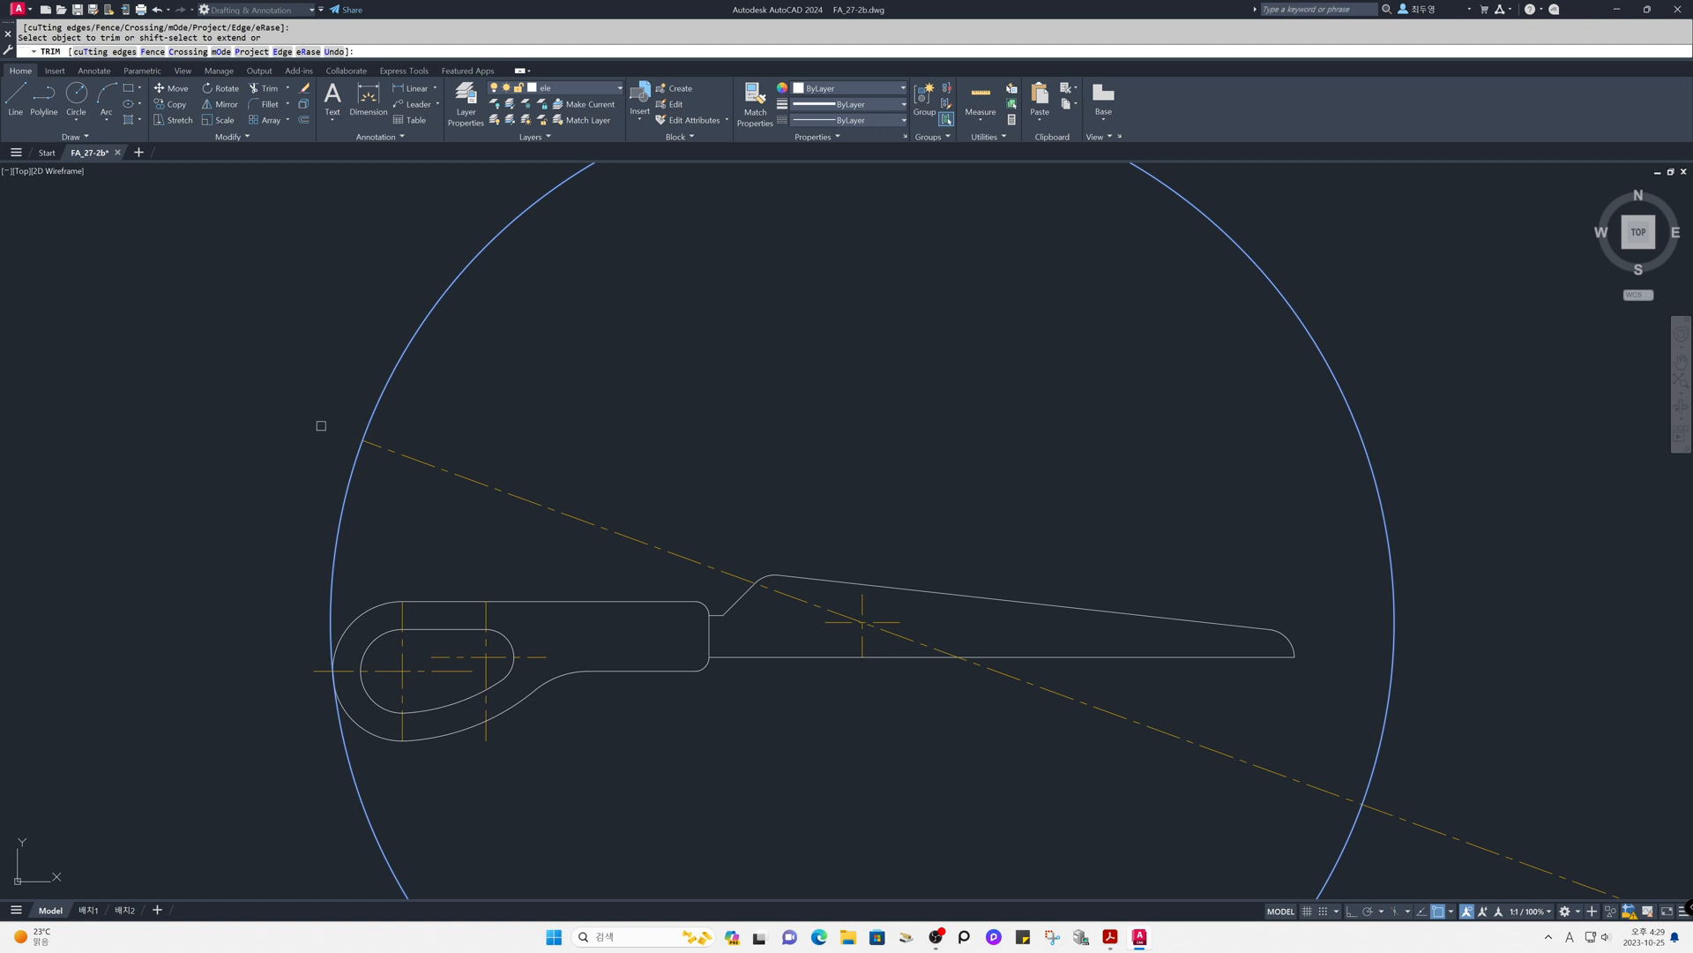
pyautogui.click(1378, 808)
pyautogui.press('space')
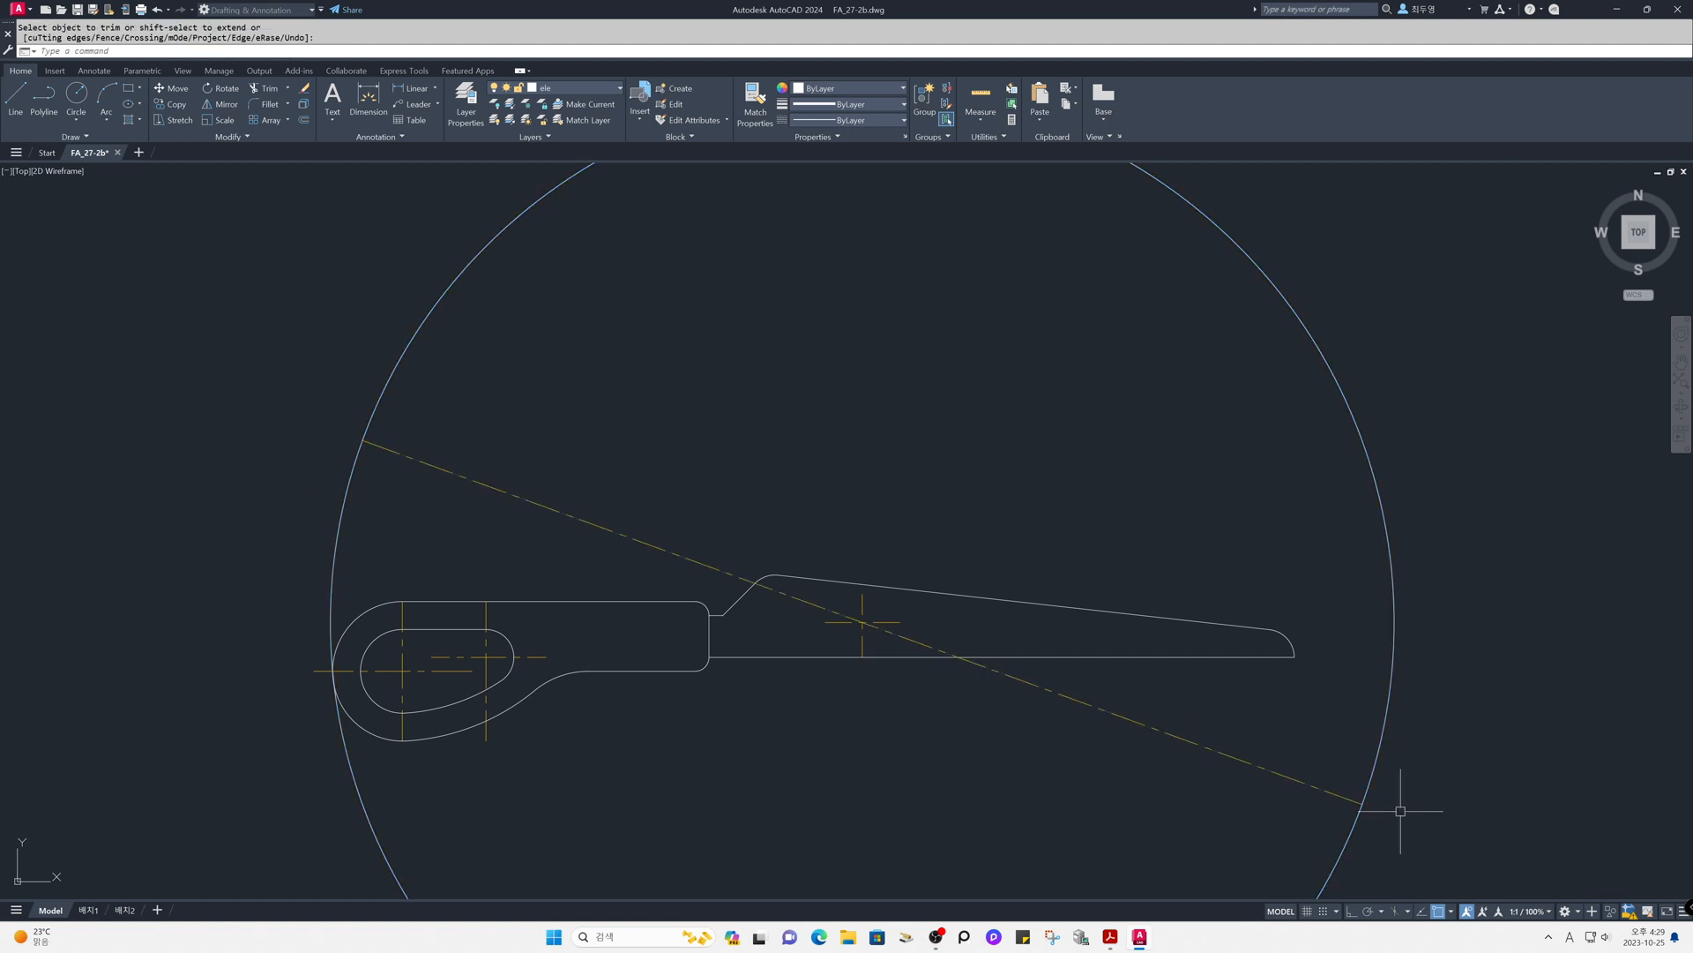
# - Erase the large boundary circle
pyautogui.write('e')
pyautogui.press('space')
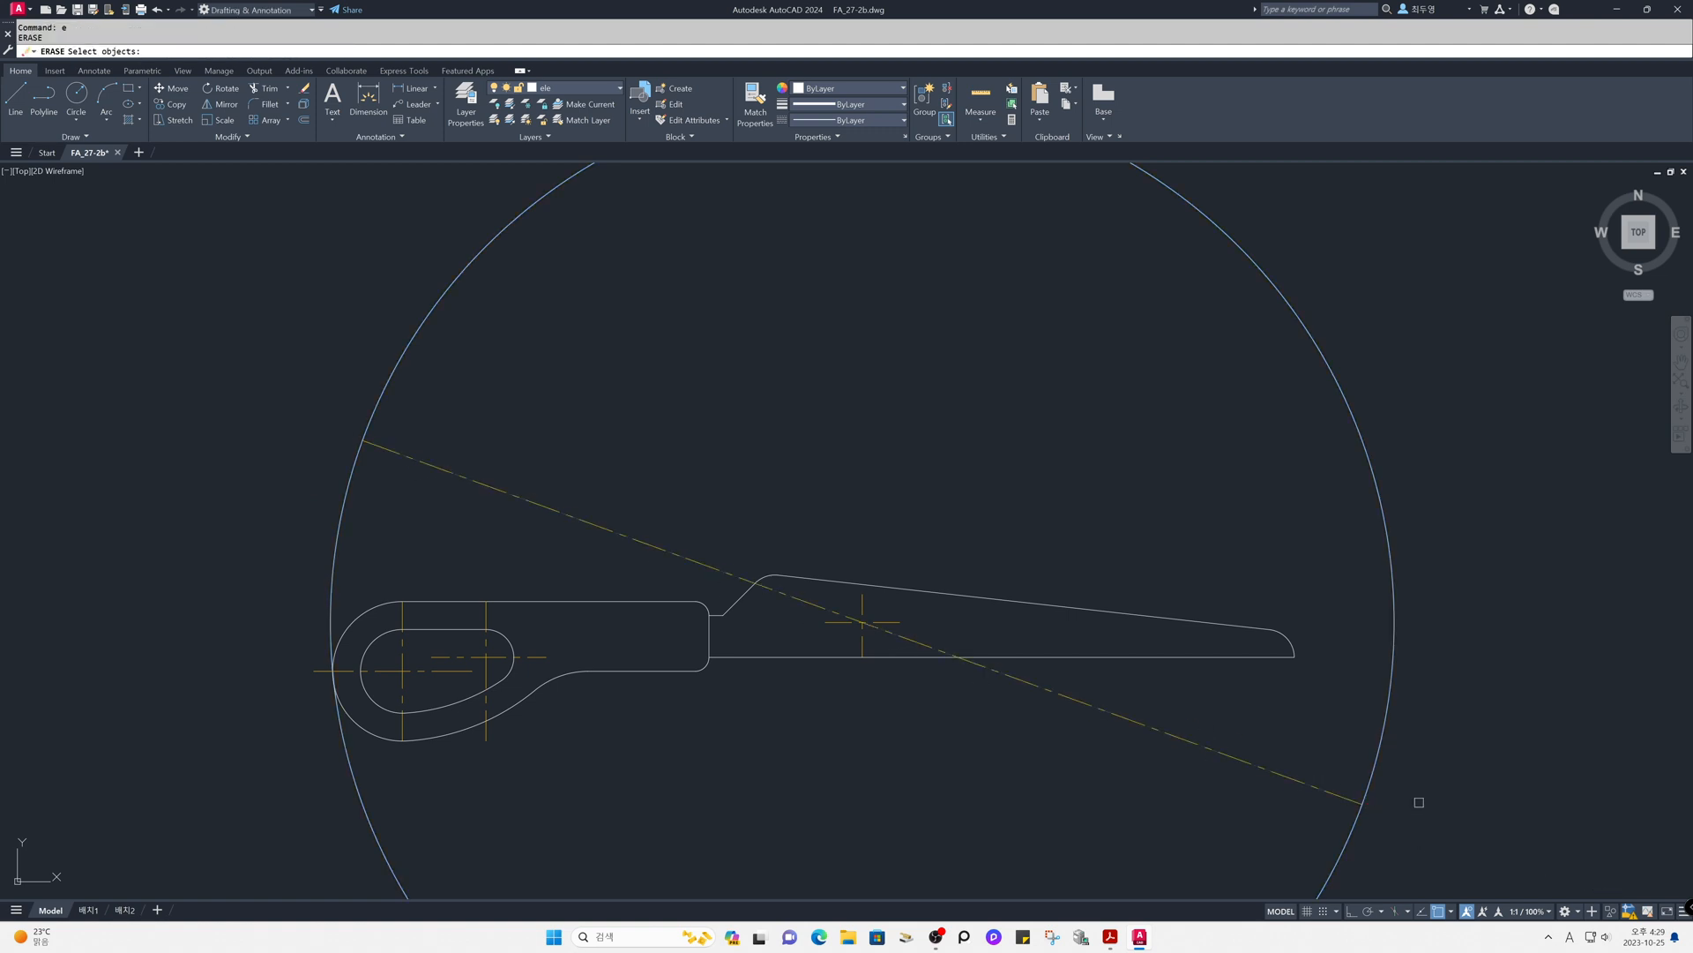
pyautogui.click(1390, 747)
pyautogui.press('space')
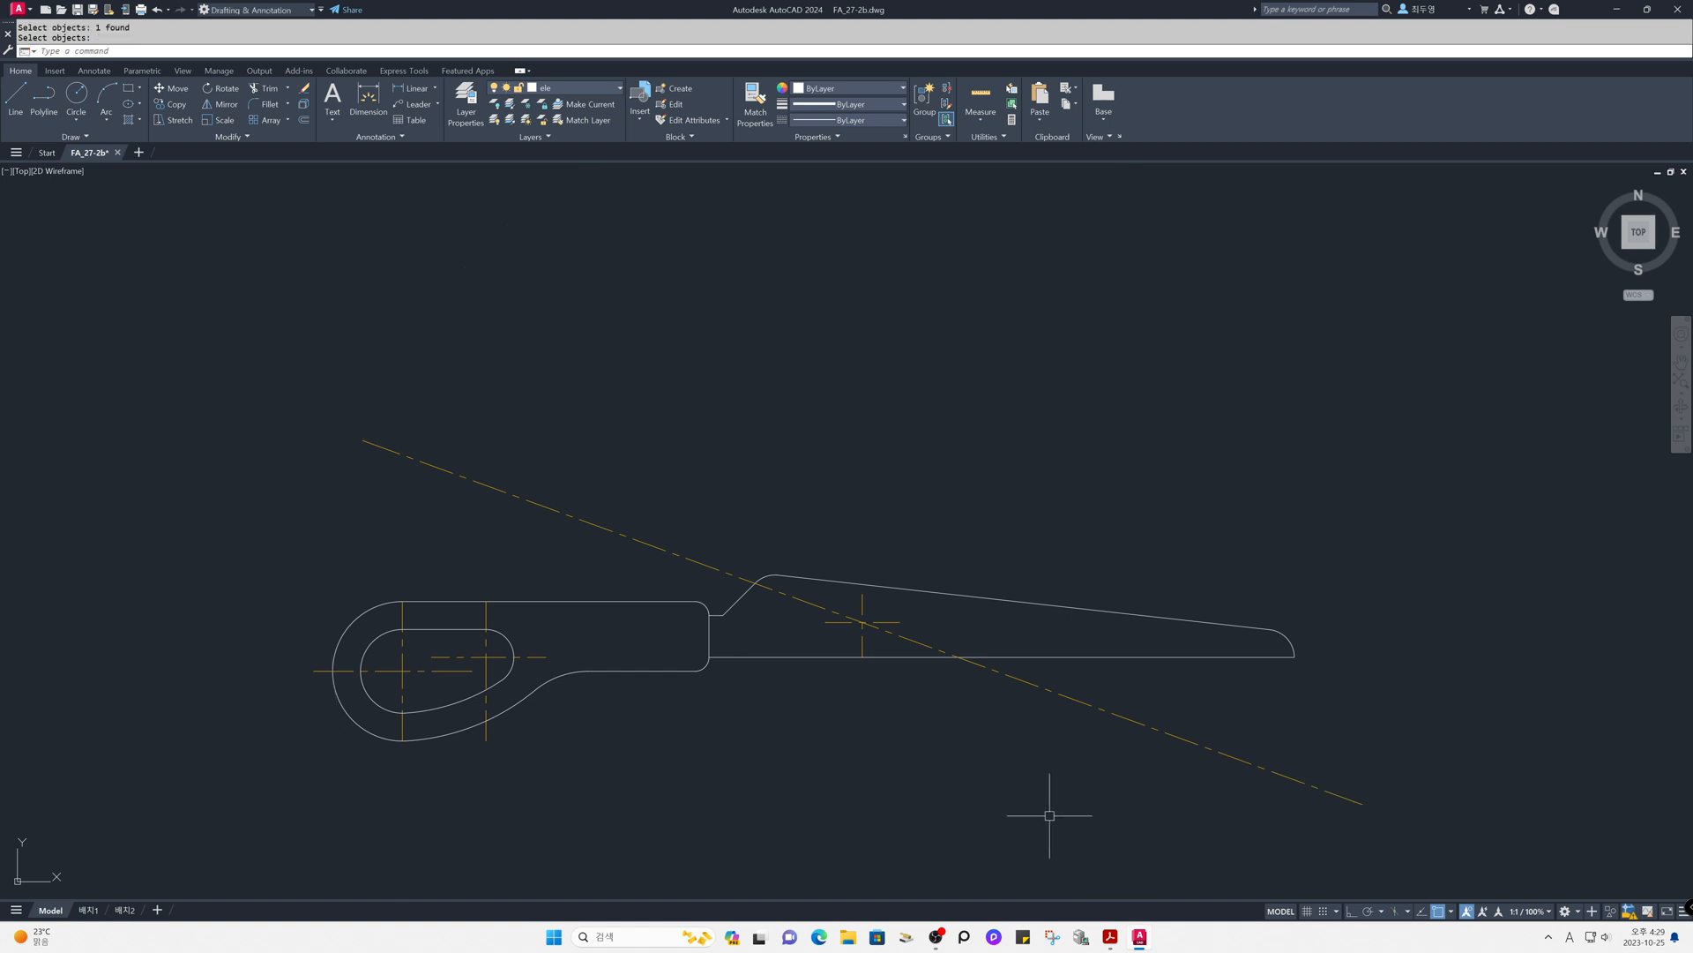
# - Draw a circle of radius 5 at the intersection of the blade's centerlines
pyautogui.write('c')
pyautogui.press('space')
pyautogui.click(862, 622)
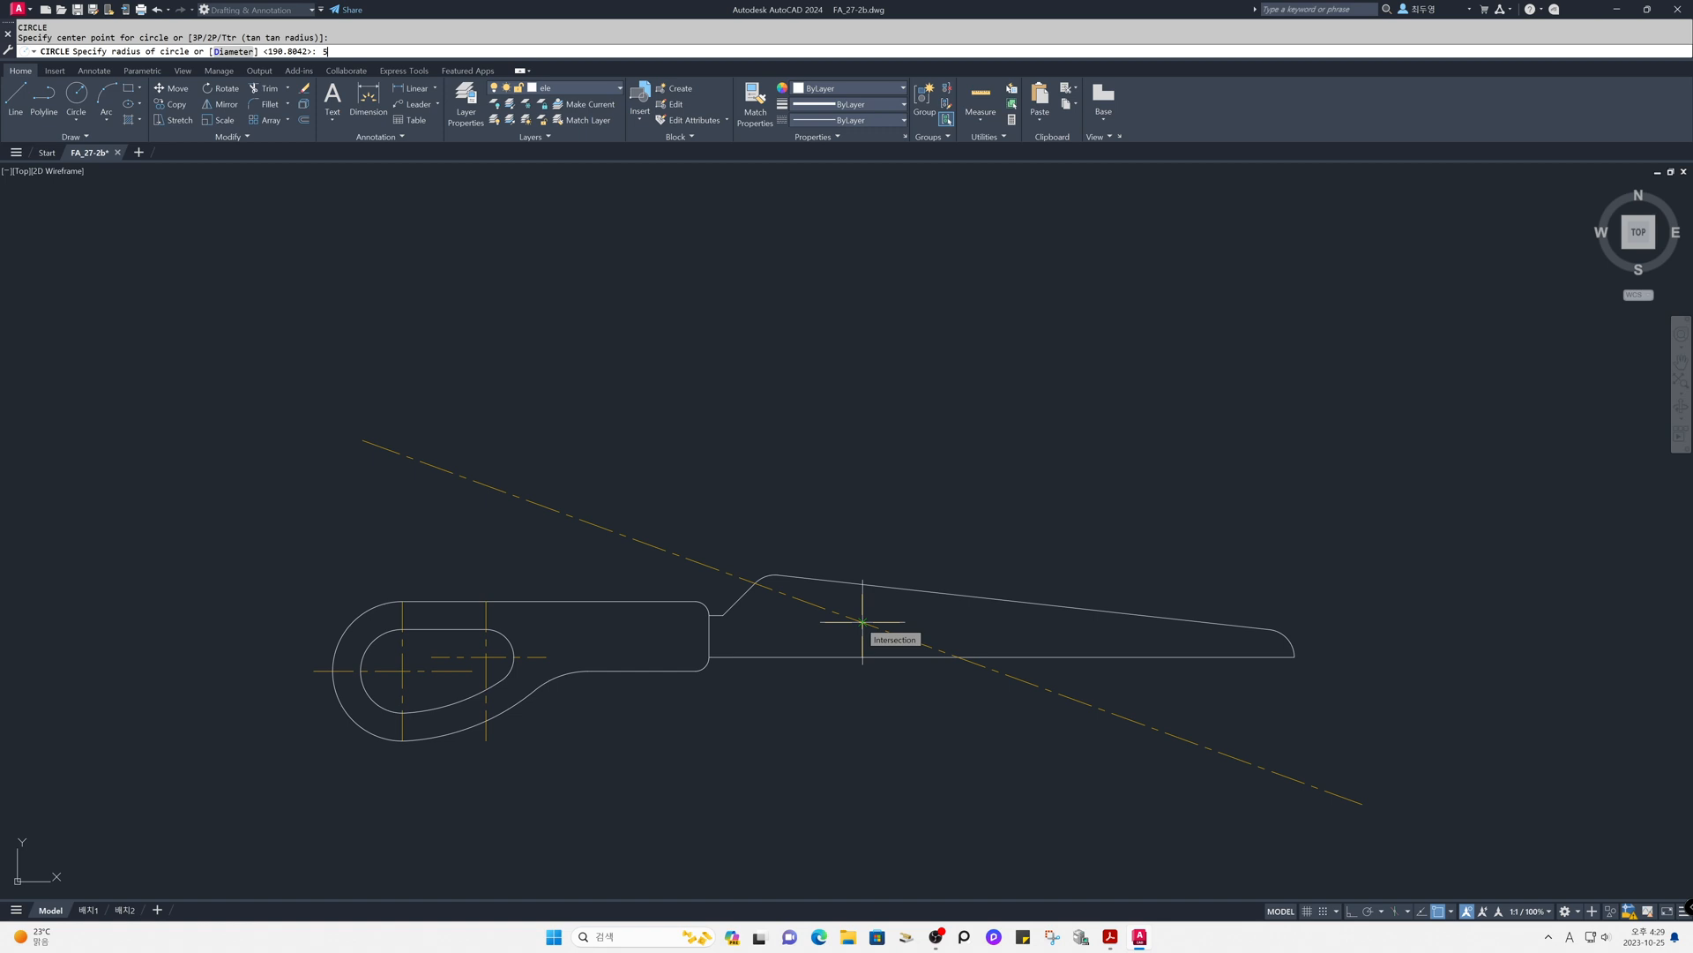
pyautogui.press('Return')
# - Draw a 45-degree construction line through the centre of the pivot circle
pyautogui.write('z')
pyautogui.press('Return')
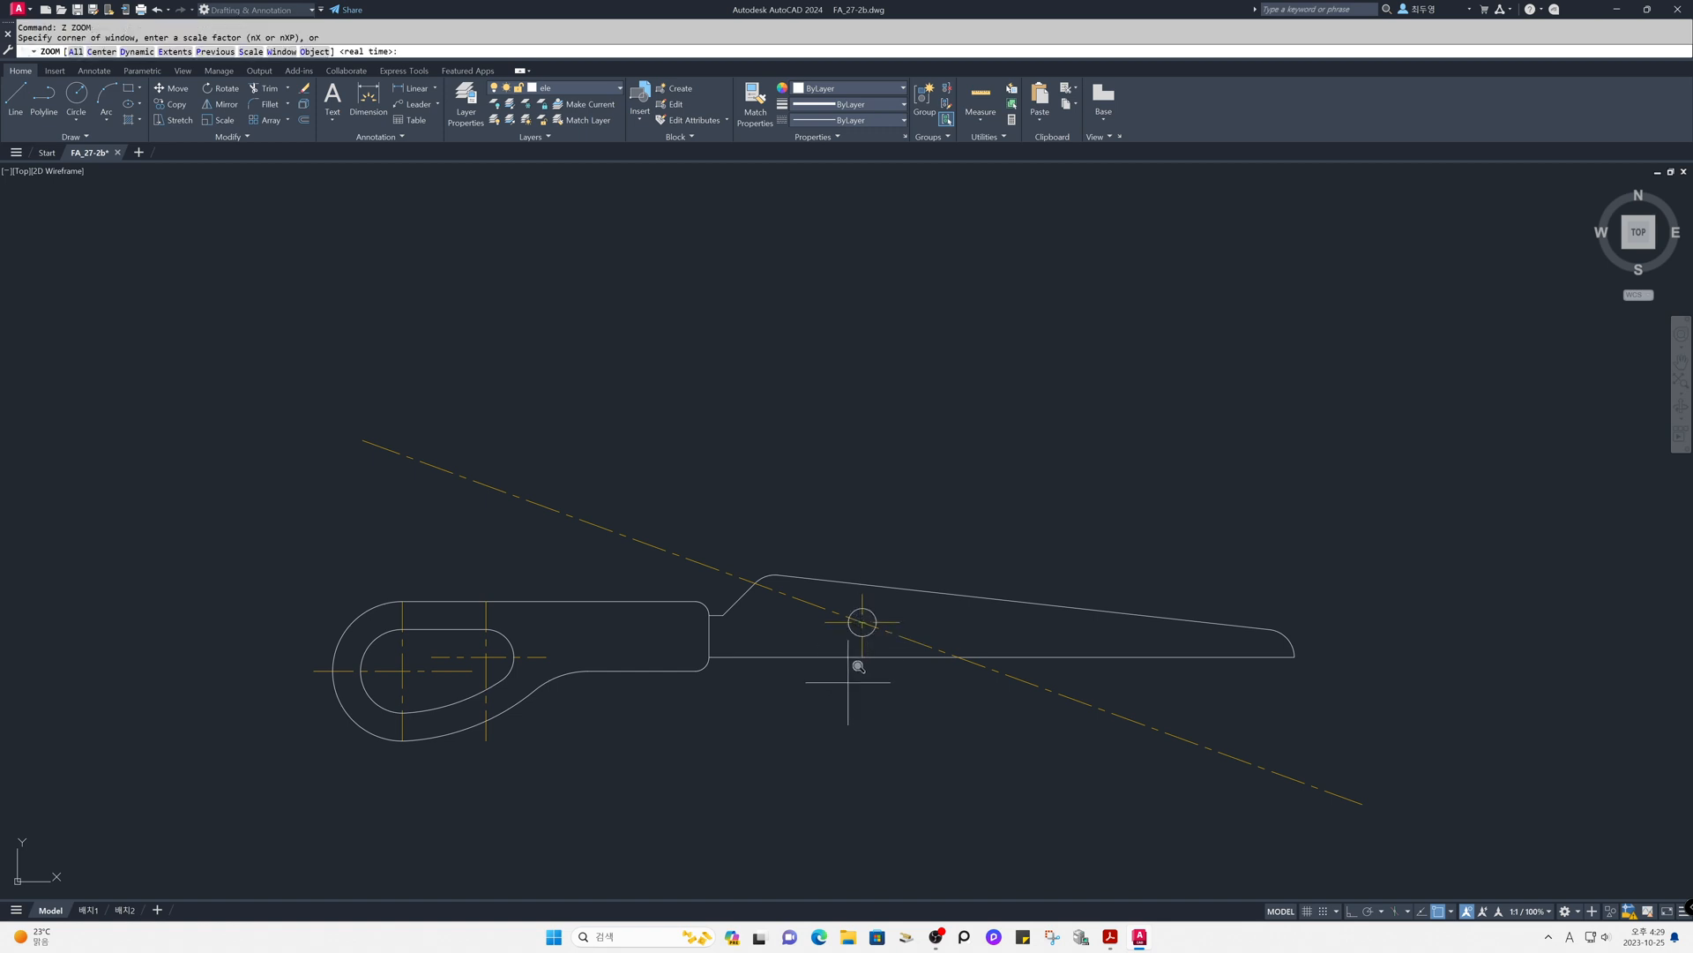
pyautogui.click(810, 571)
pyautogui.click(915, 672)
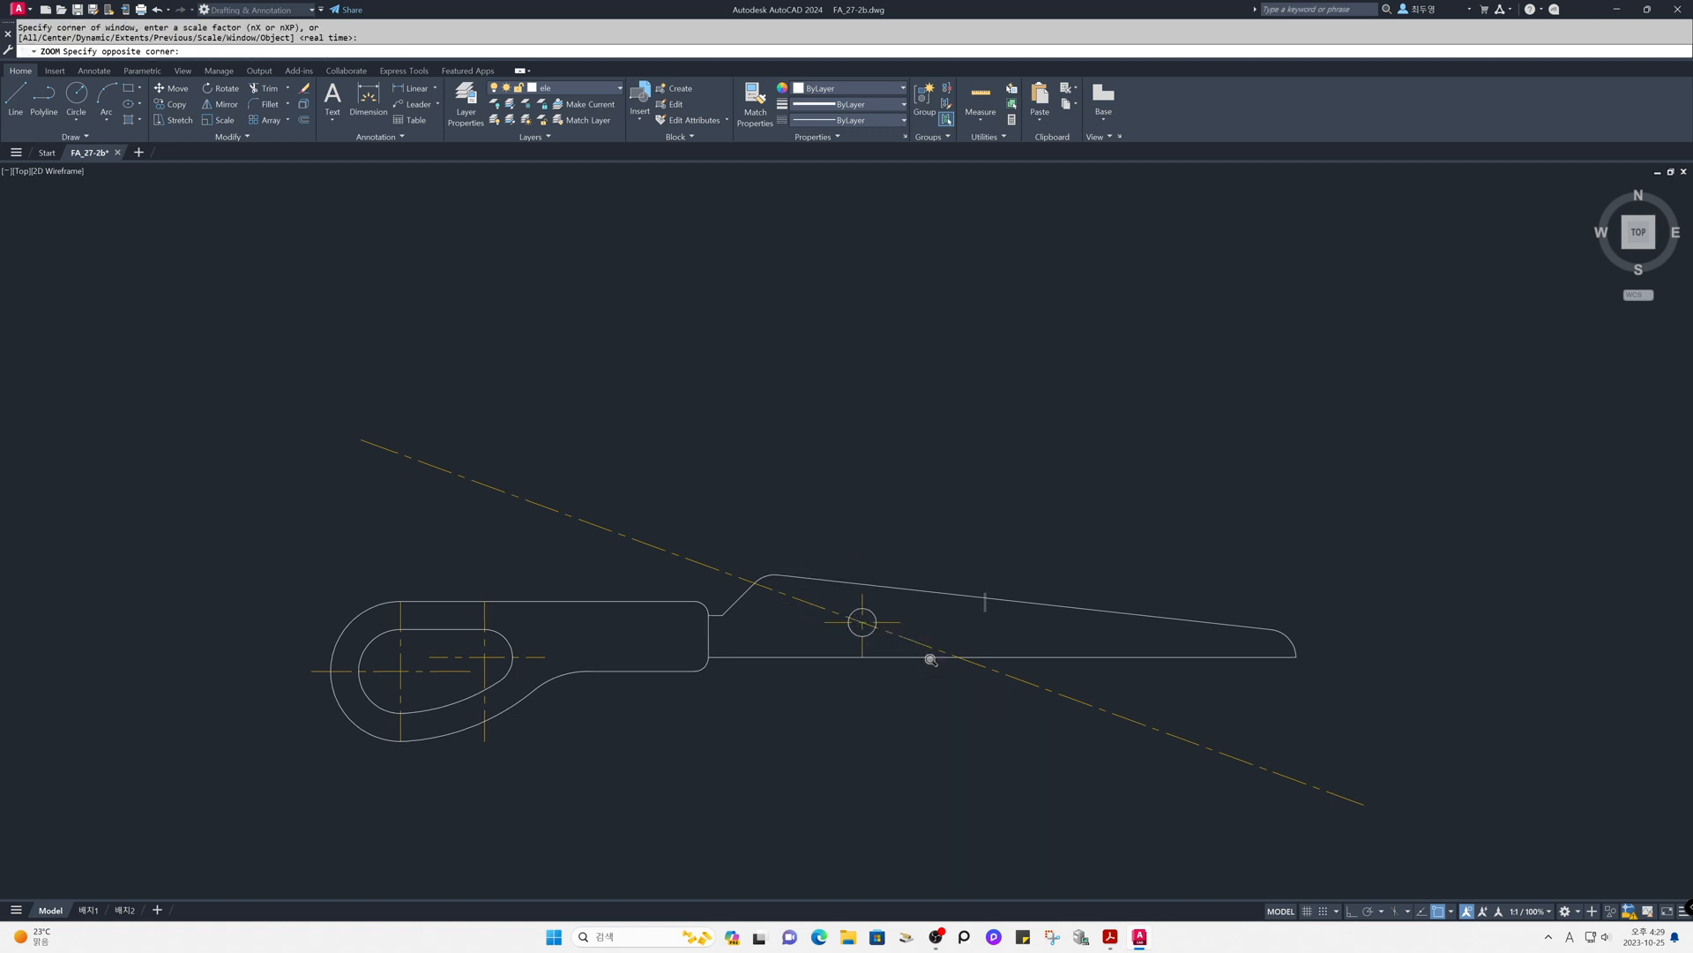
pyautogui.write('xl')
pyautogui.press('Return')
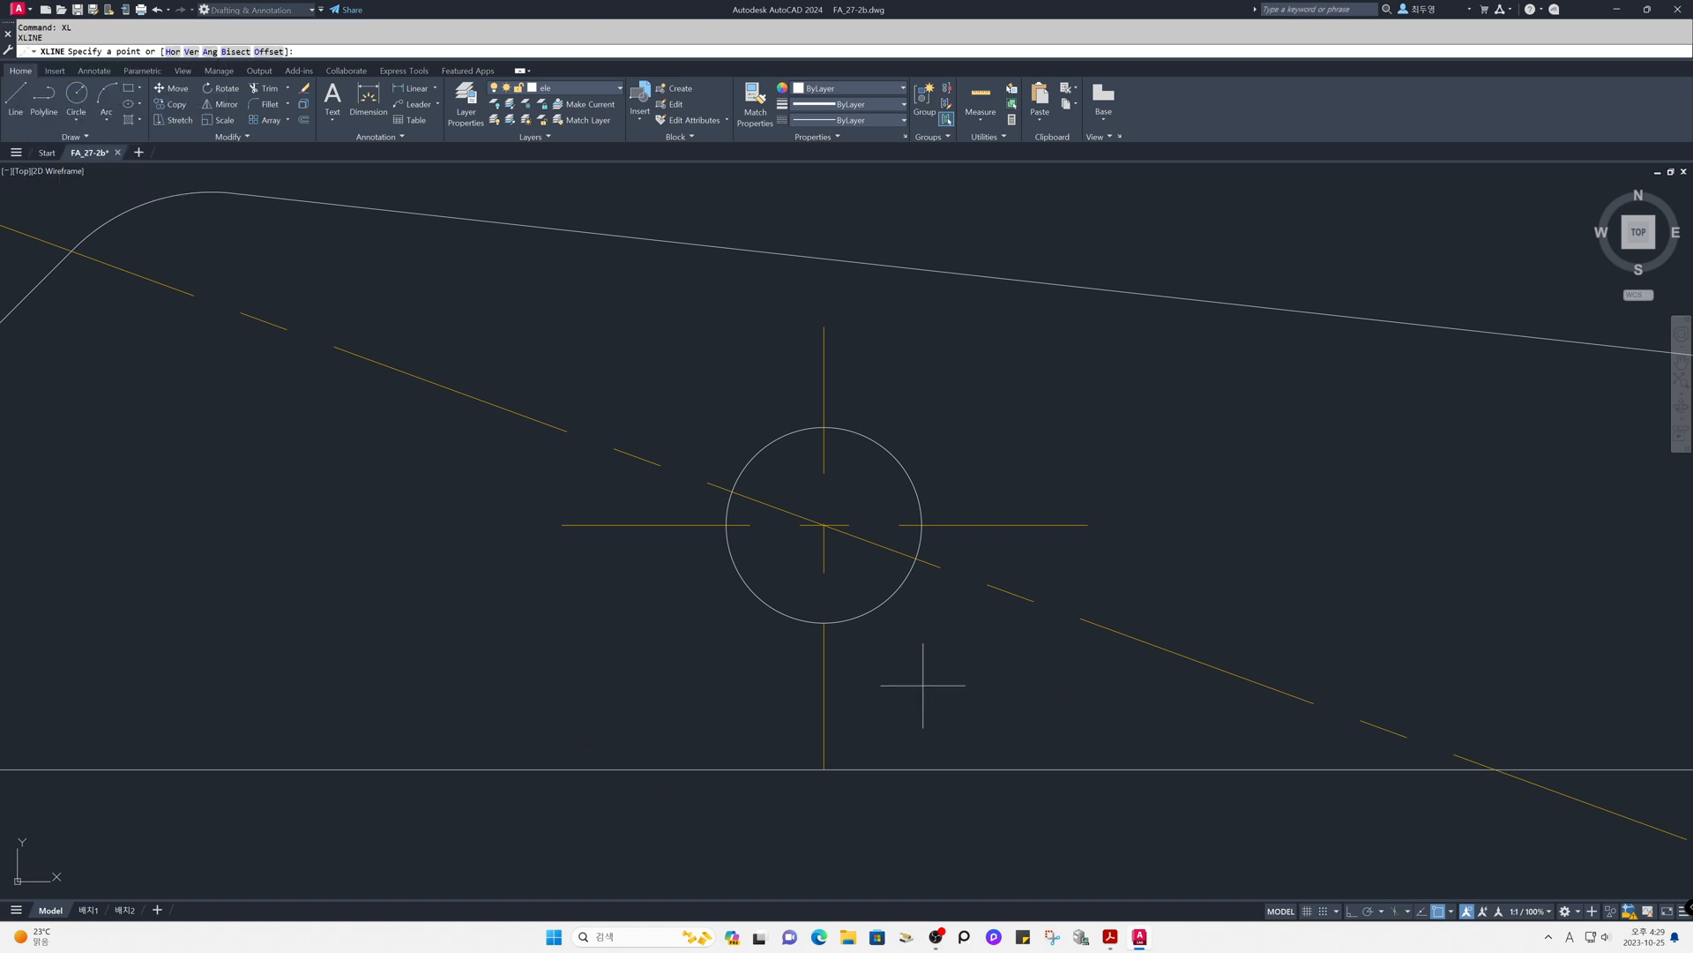
pyautogui.press('Return')
pyautogui.write('45')
pyautogui.press('Return')
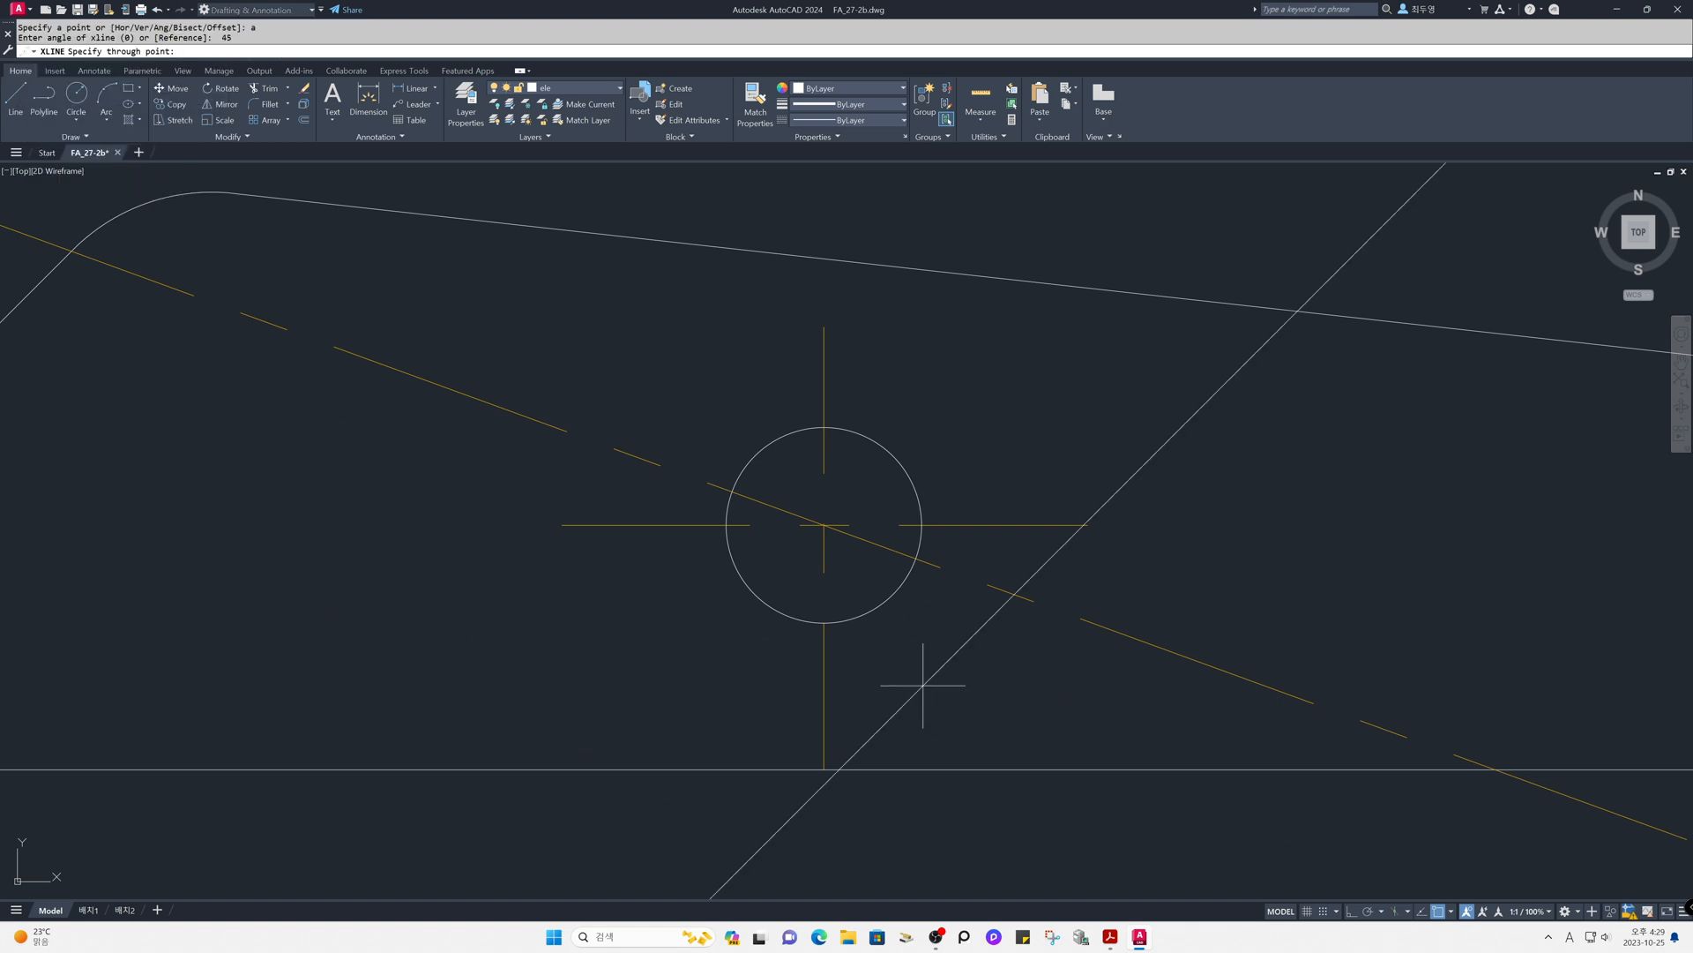
pyautogui.click(824, 527)
pyautogui.press('Return')
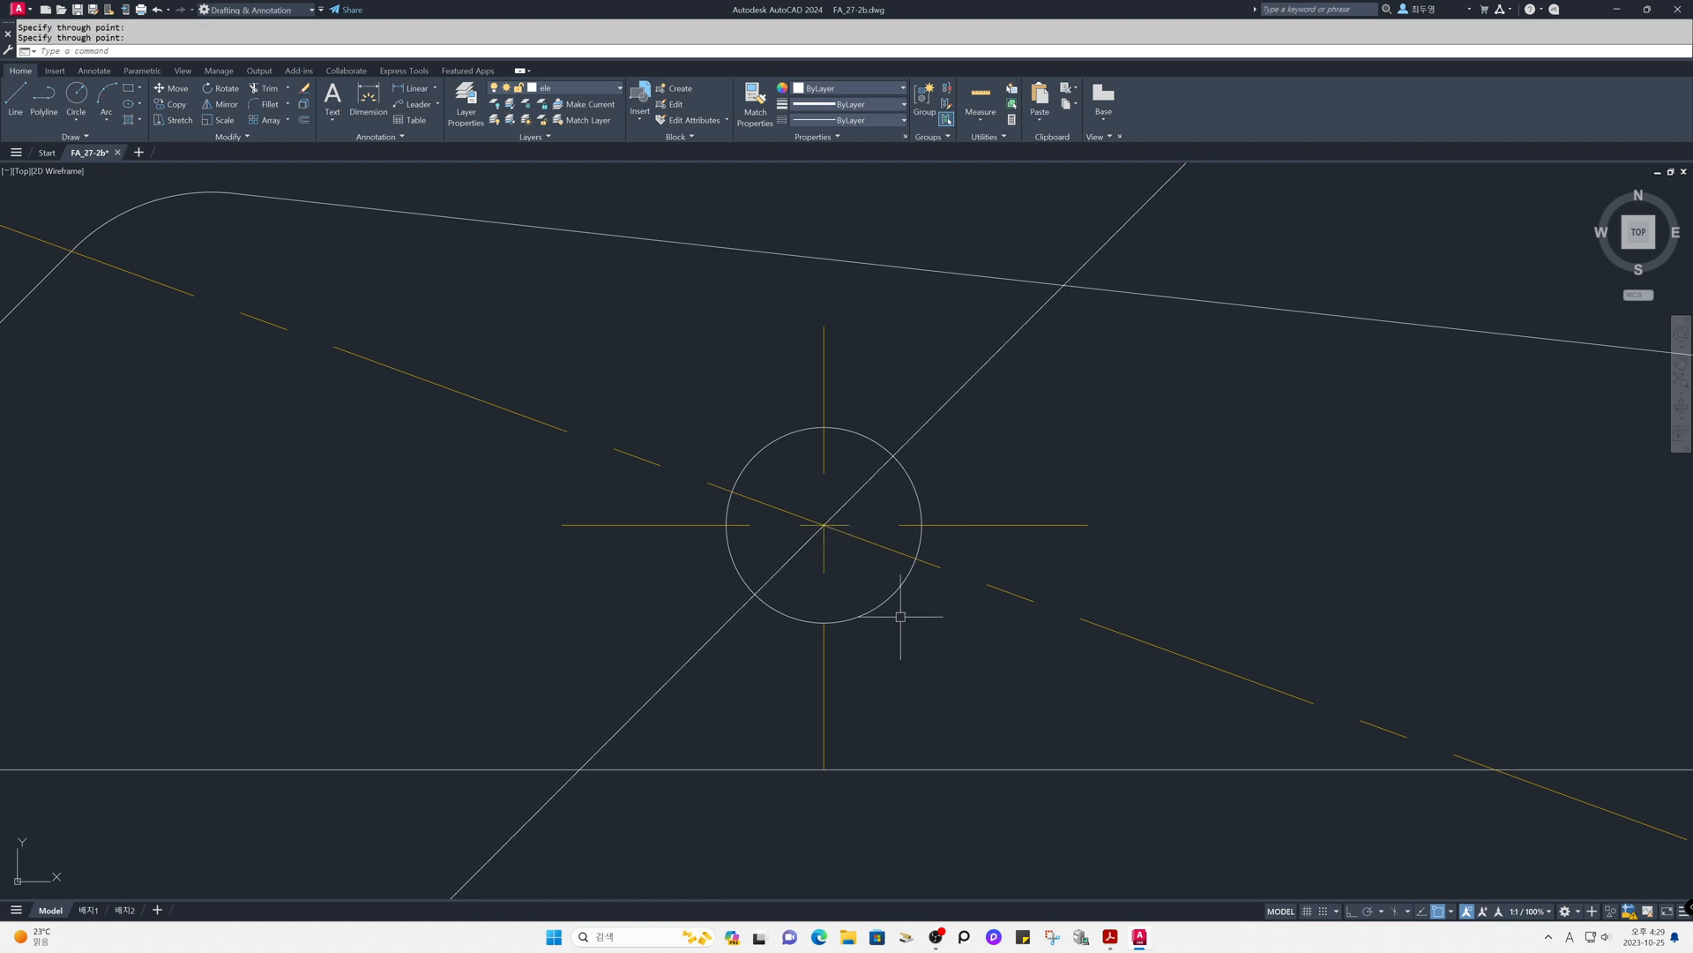
# - Offset the 45-degree construction line by 1 to both sides
pyautogui.write('o')
pyautogui.press('Return')
pyautogui.write('1')
pyautogui.press('Return')
pyautogui.click(714, 634)
pyautogui.click(626, 584)
pyautogui.click(685, 663)
pyautogui.click(719, 684)
pyautogui.press('Return')
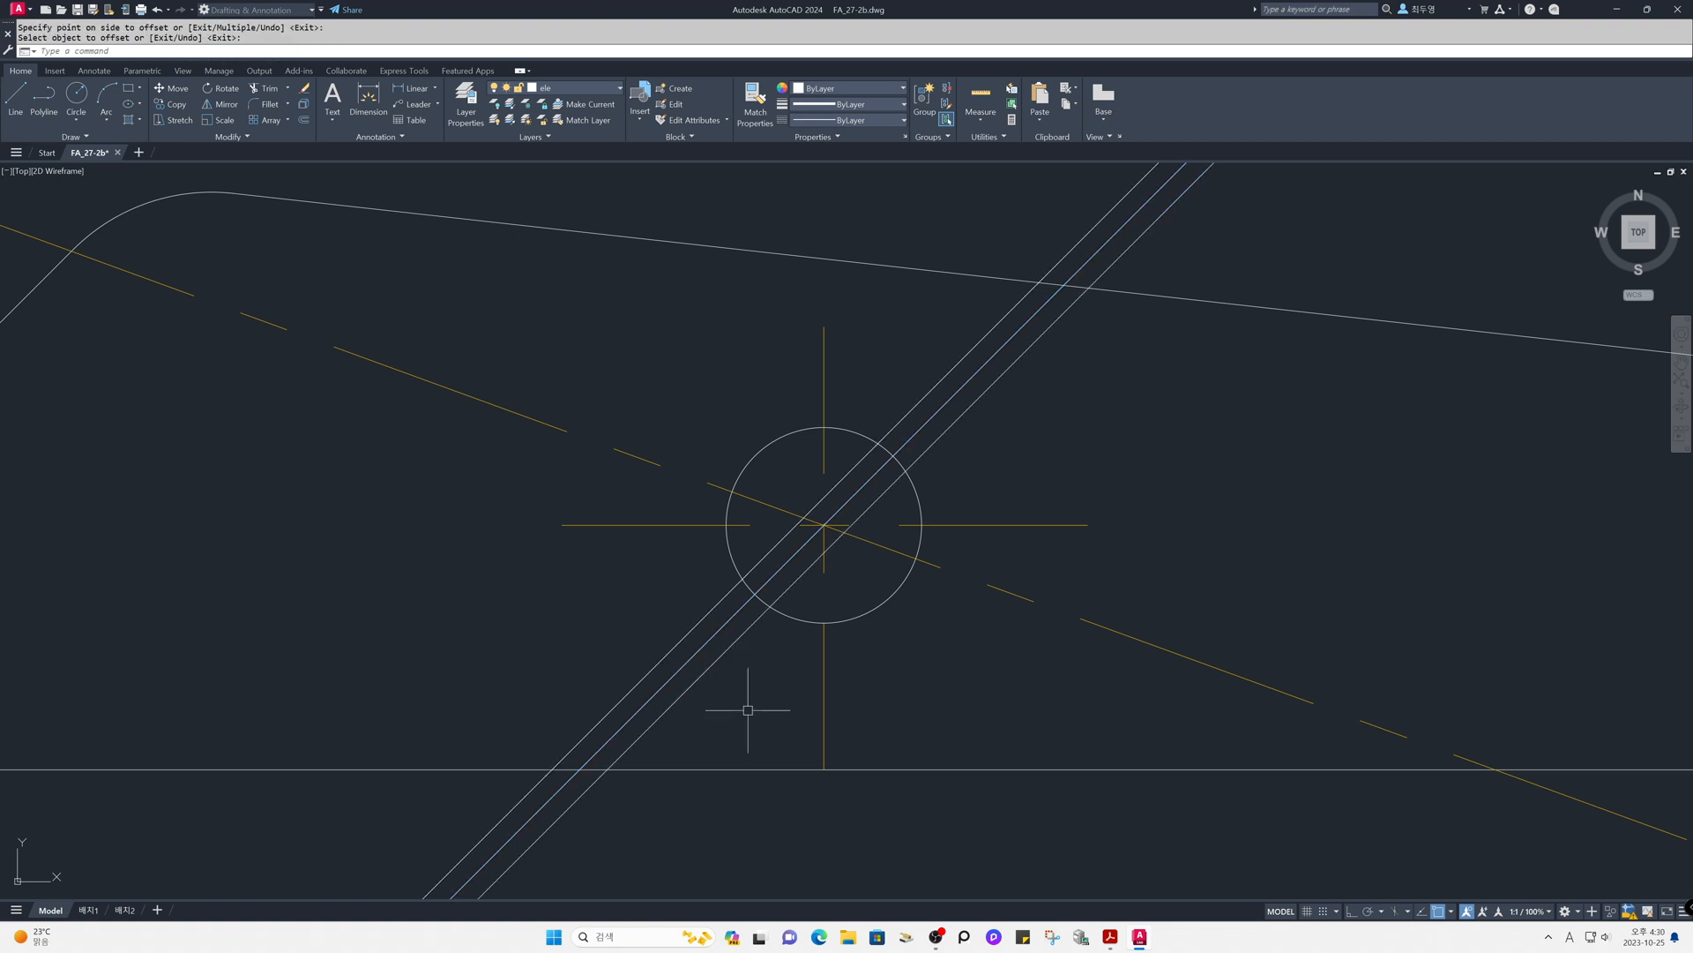
# - Trim the three slanted lines outside the pivot circle, using the circle as the cutting edge
pyautogui.write('tr')
pyautogui.press('Return')
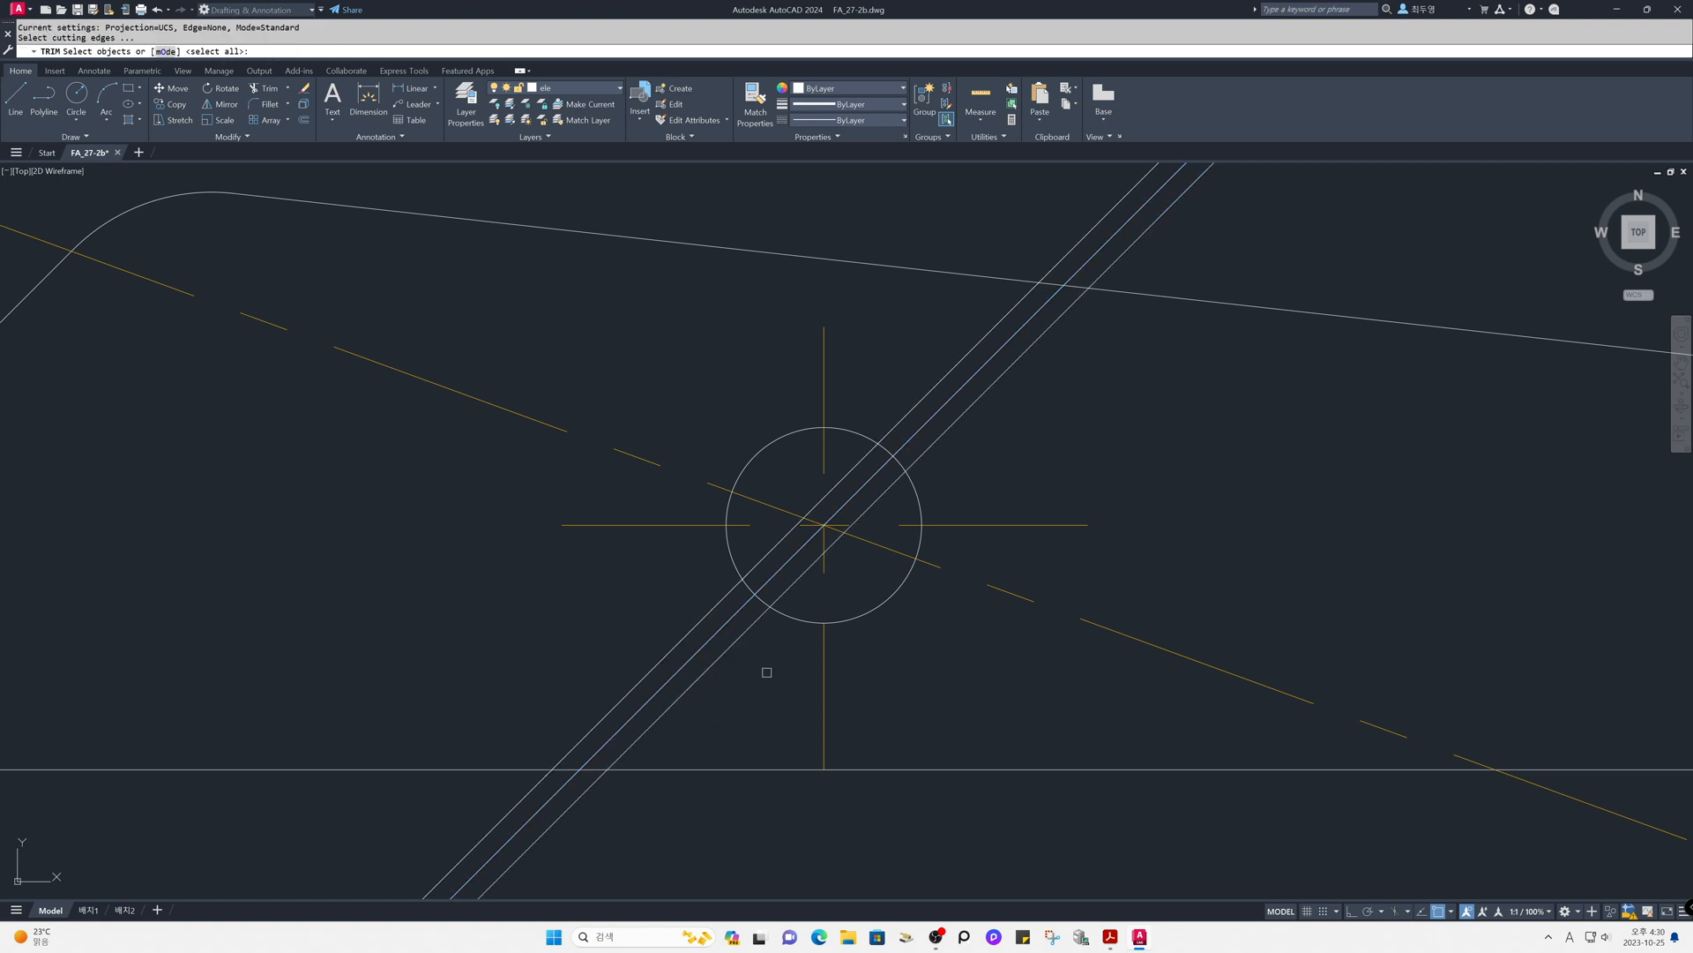
pyautogui.click(782, 615)
pyautogui.press('Return')
pyautogui.click(755, 626)
pyautogui.click(738, 611)
pyautogui.click(719, 603)
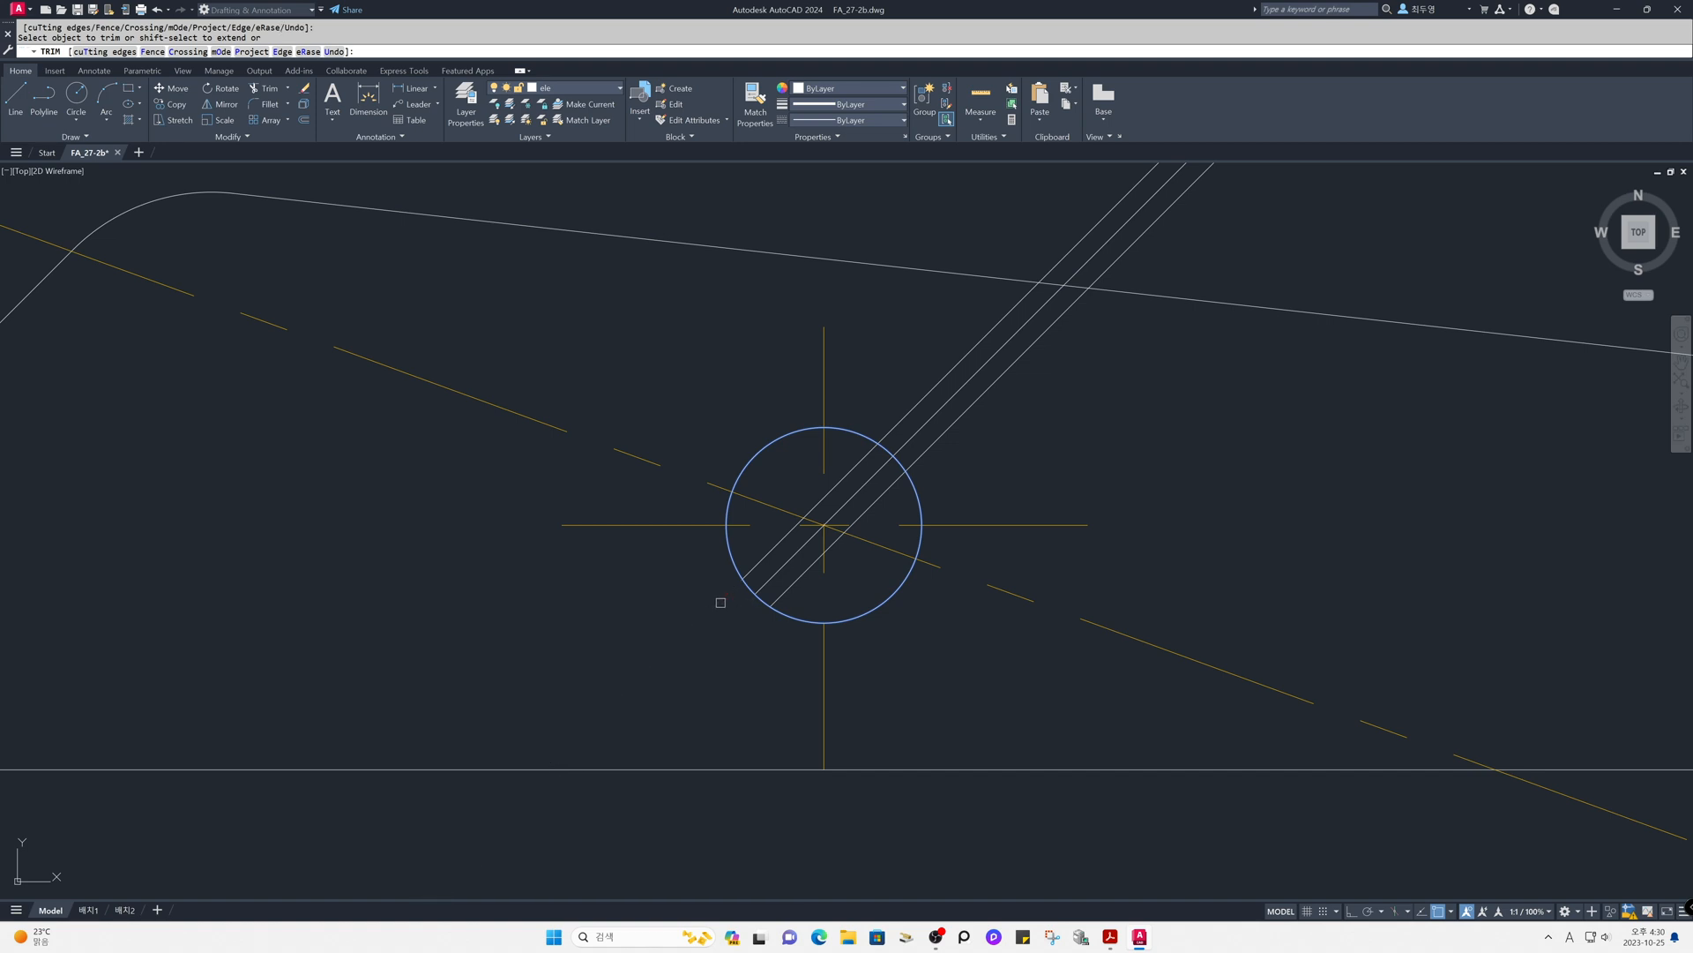
pyautogui.click(897, 423)
pyautogui.click(914, 434)
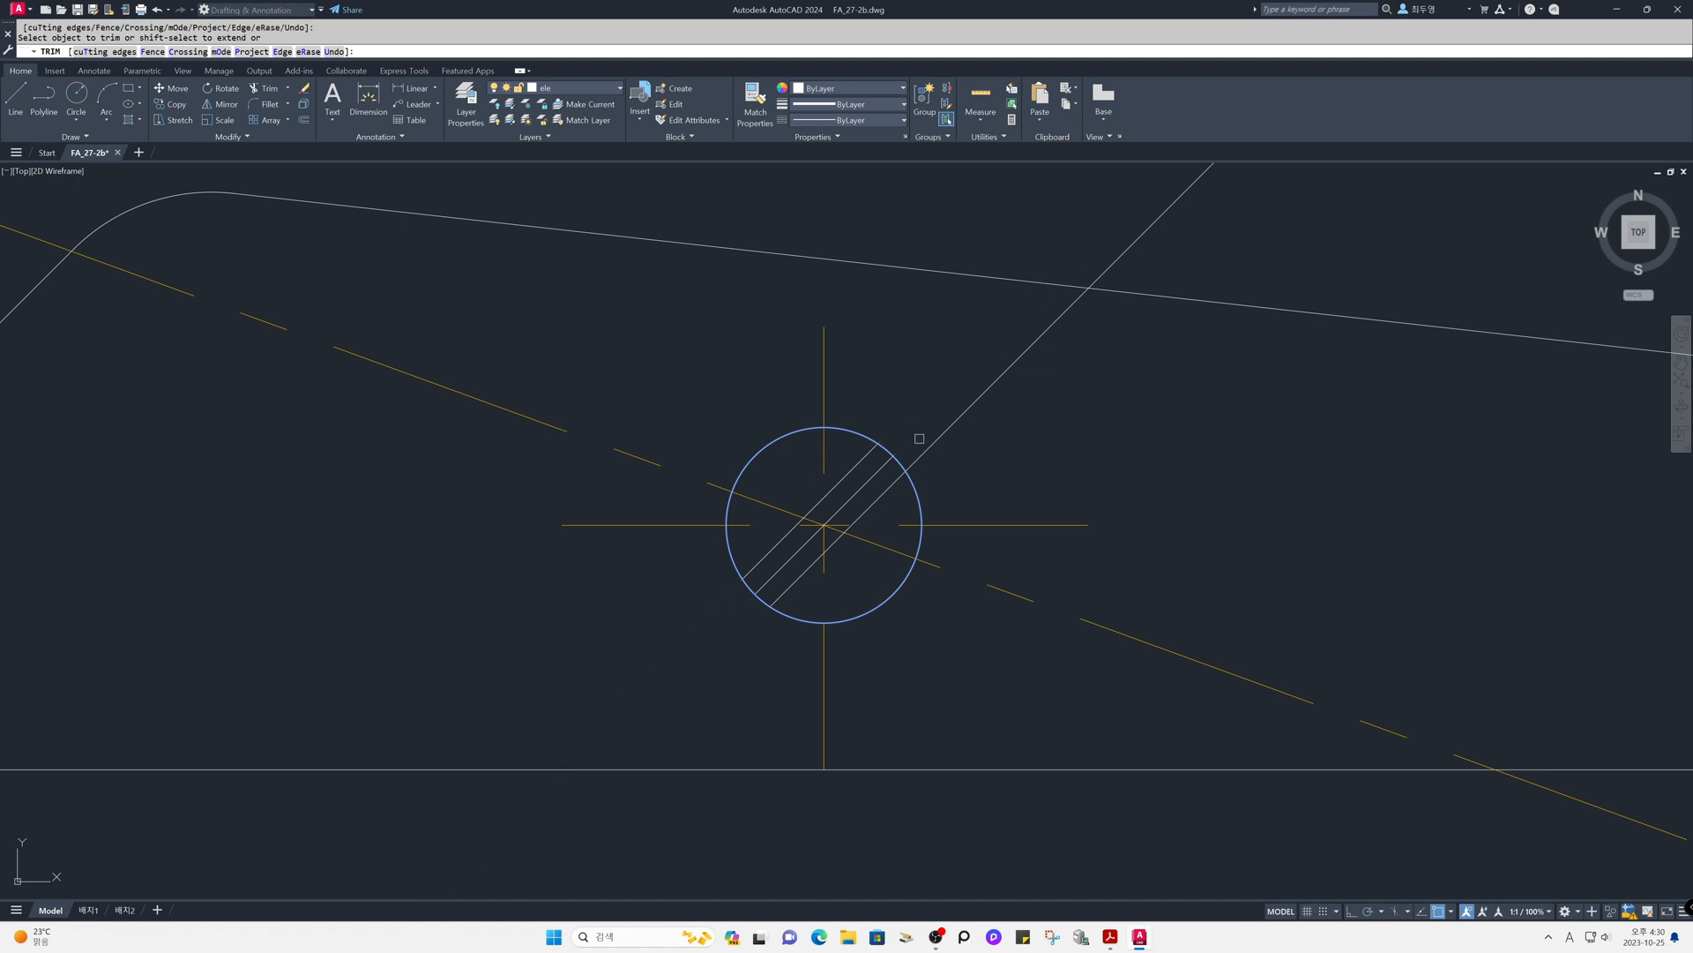
pyautogui.press('Return')
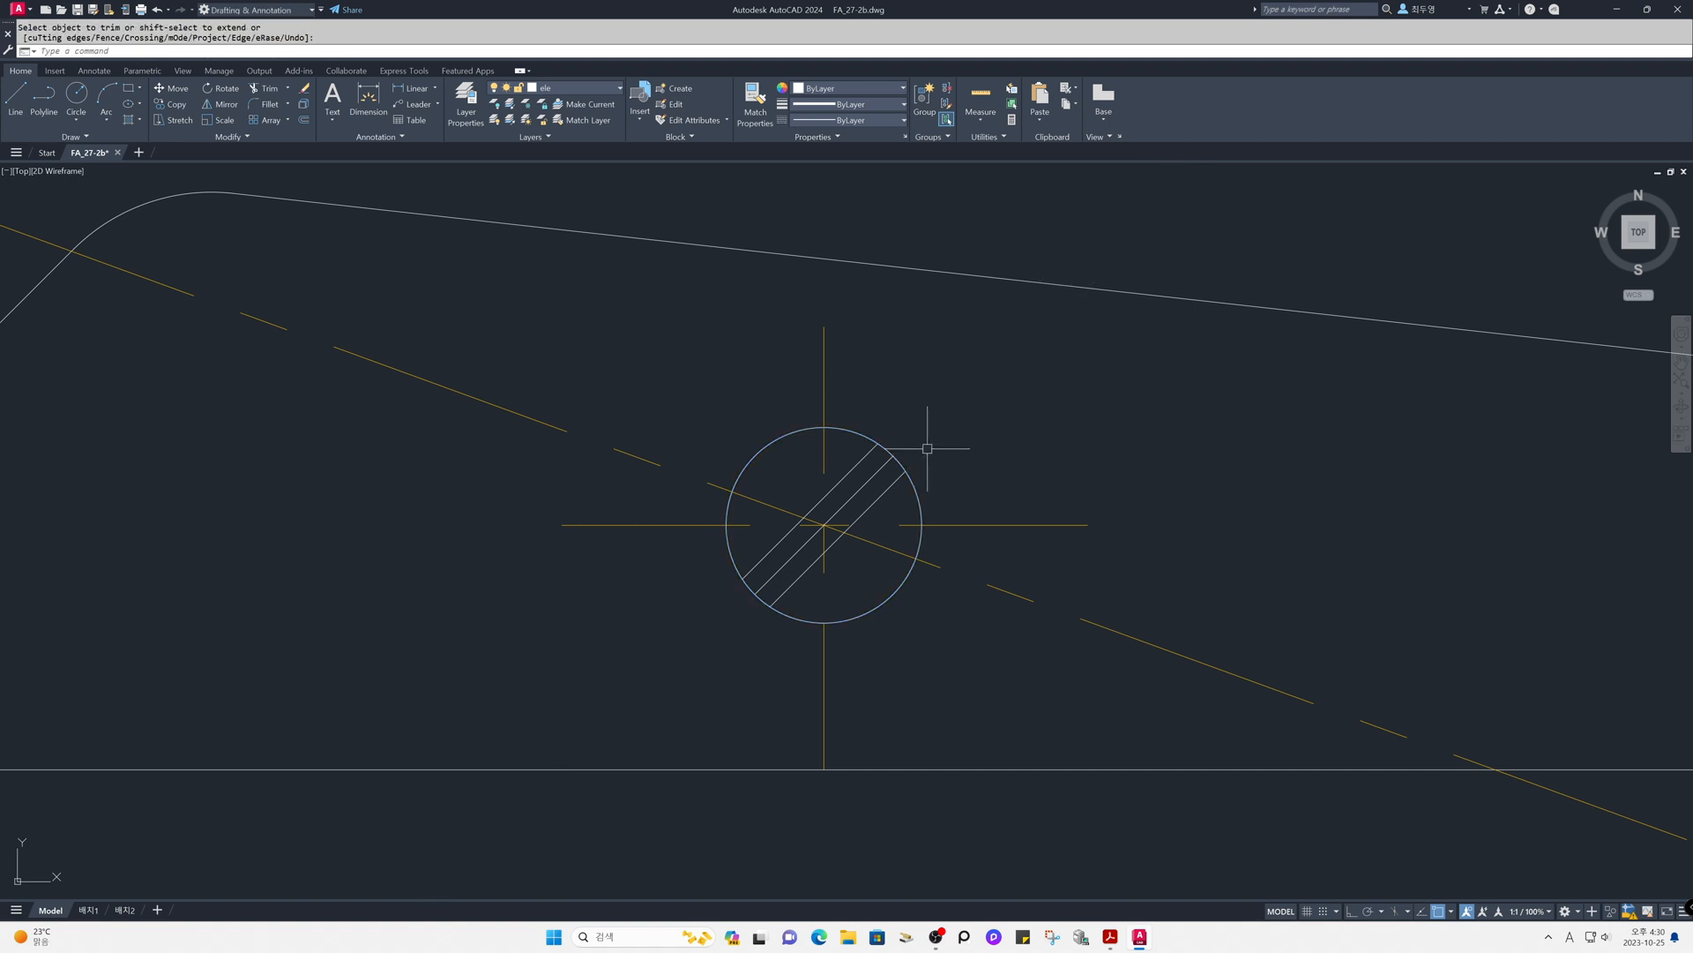
# - Lock the cen layer
pyautogui.write('z')
pyautogui.press('Return')
pyautogui.write('p')
pyautogui.press('Return')
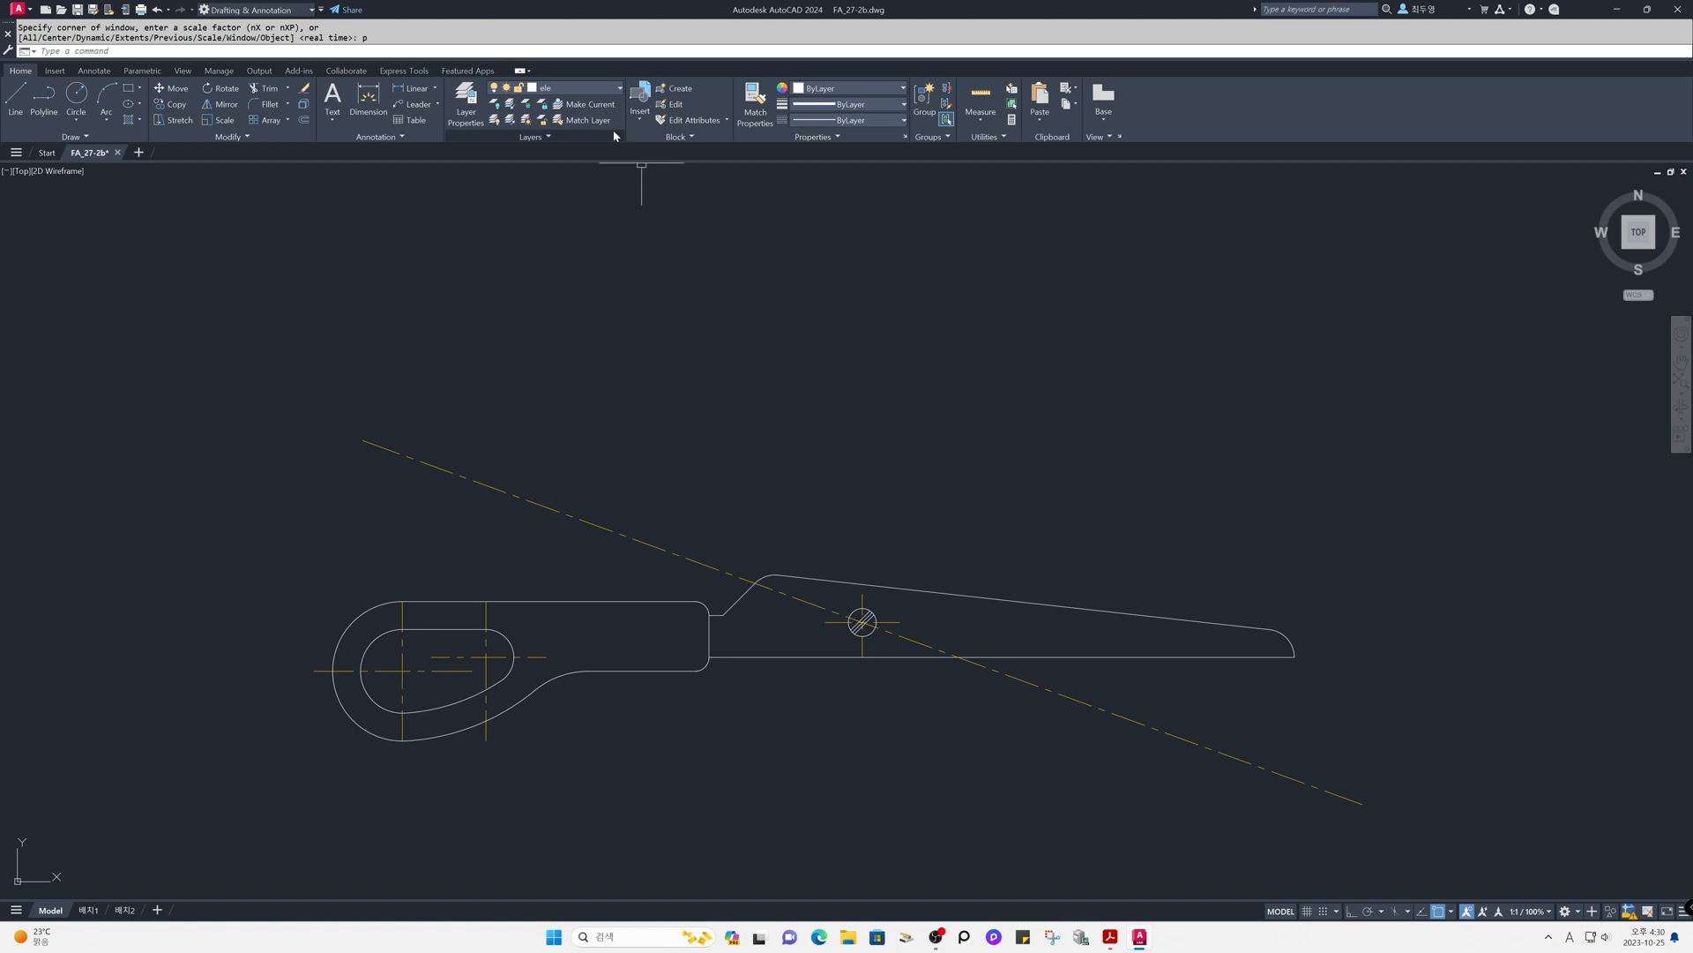
pyautogui.click(594, 90)
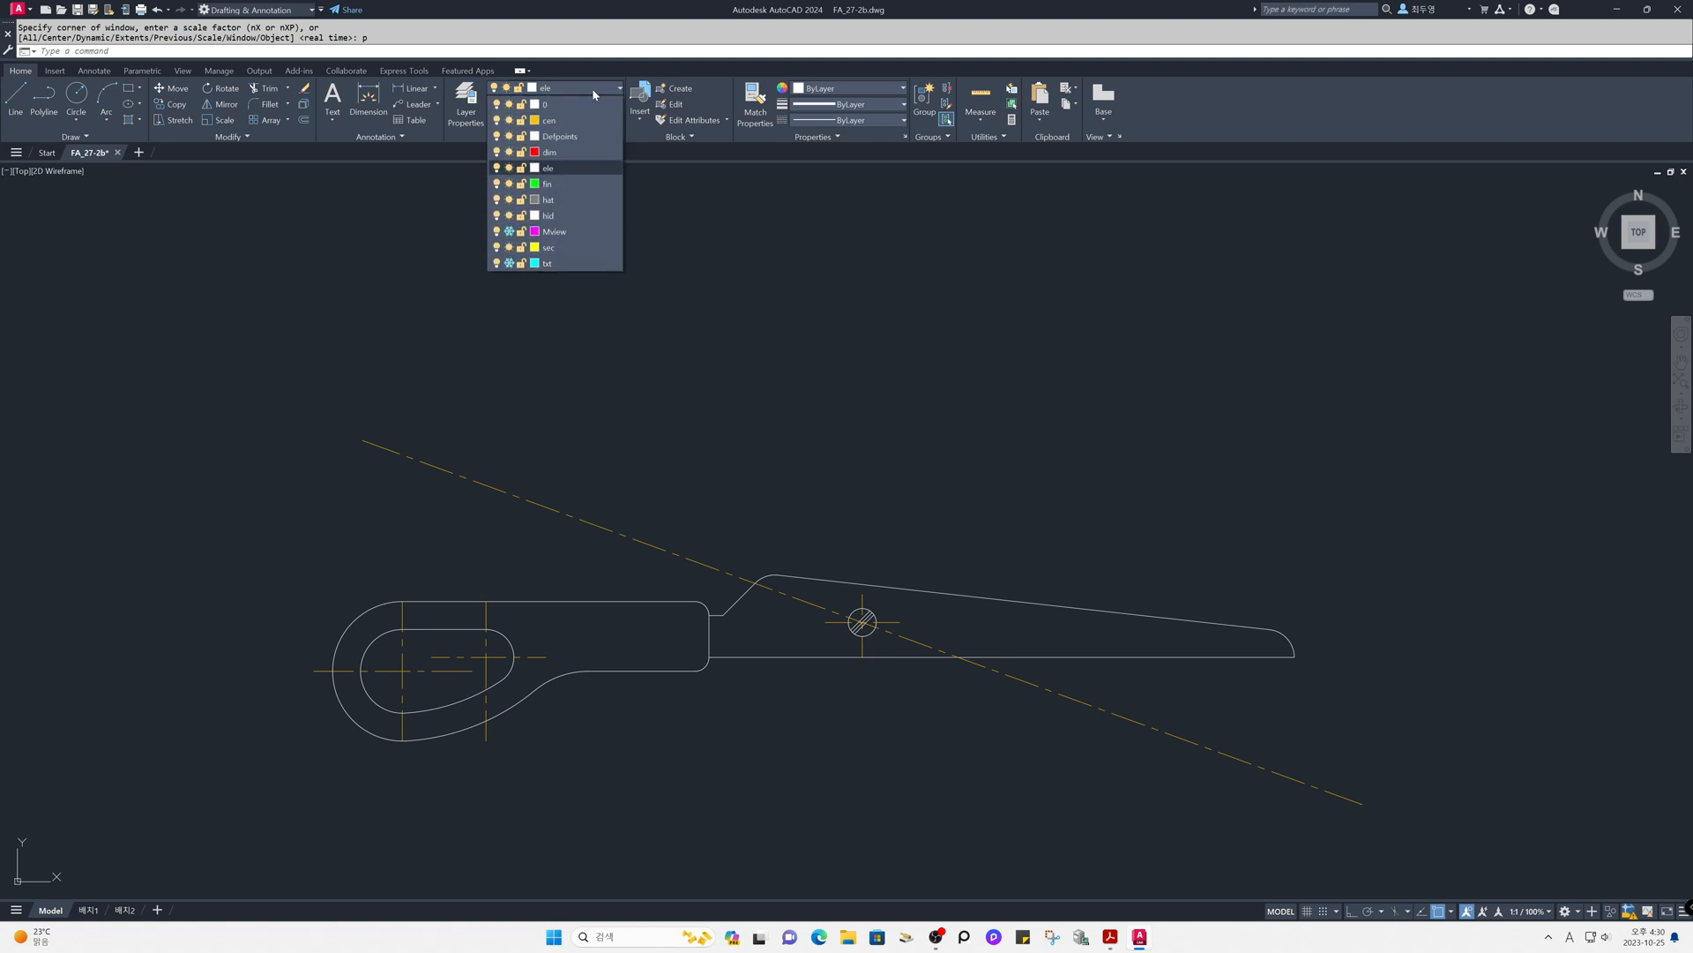
pyautogui.click(521, 121)
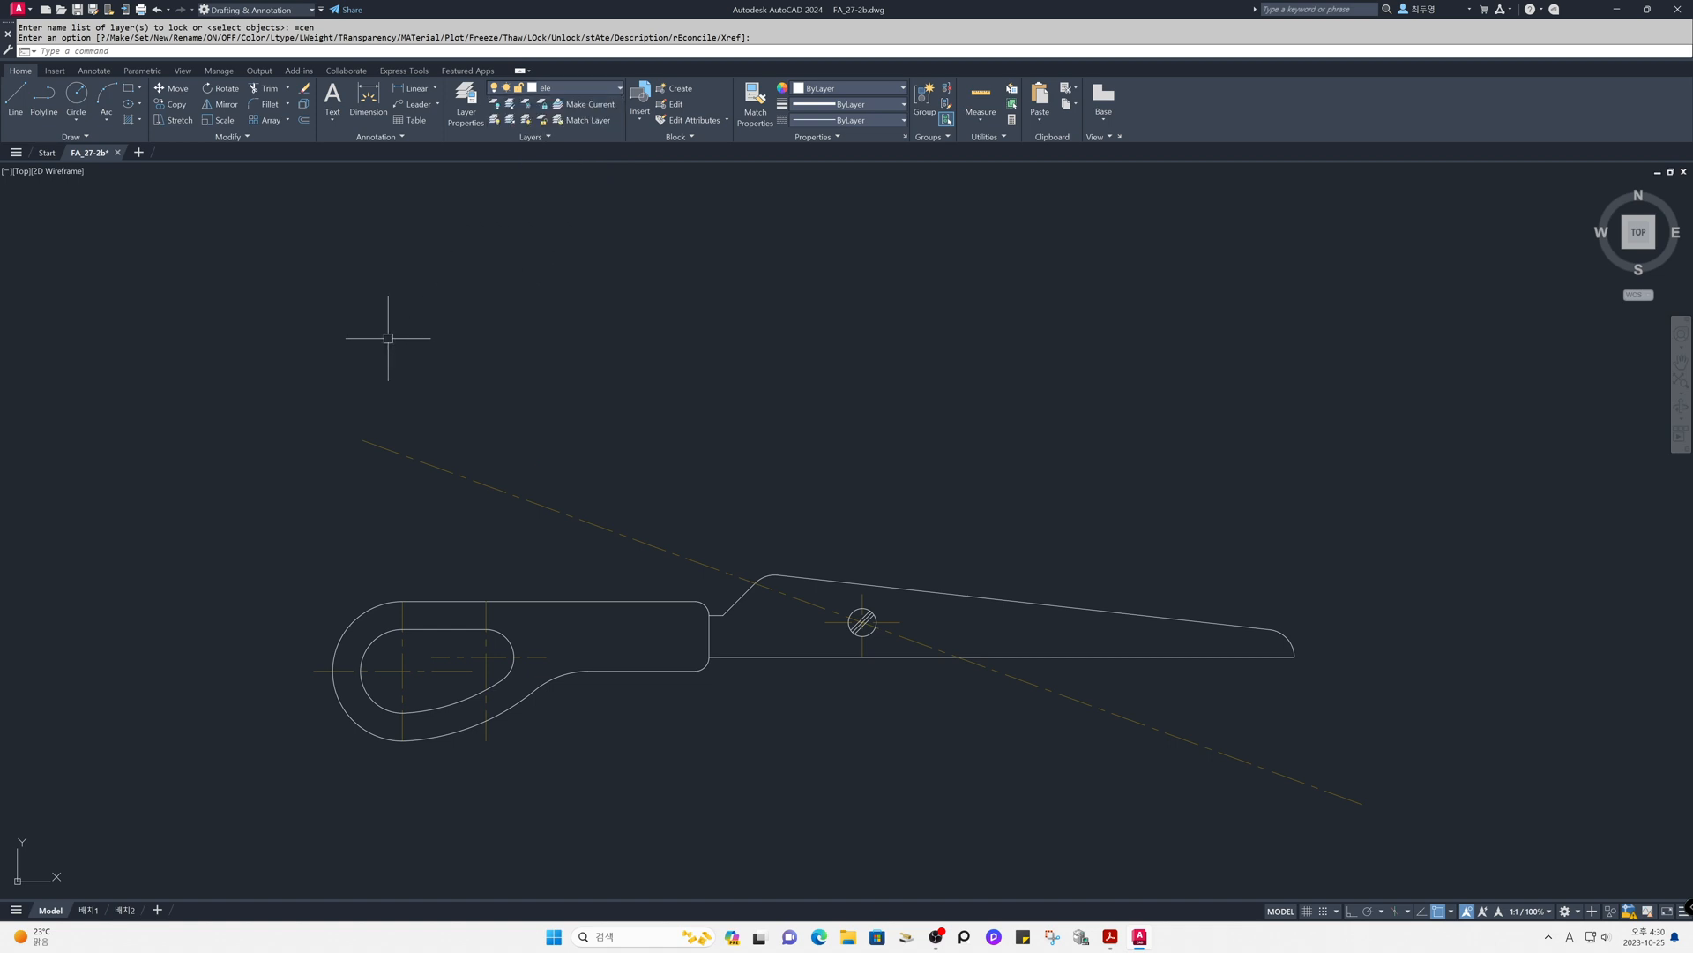
# - Mirror the handle and blade outline, without the pivot circle and its slot lines, across the slanted centerline, keeping the source objects
pyautogui.write('mi')
pyautogui.press('Return')
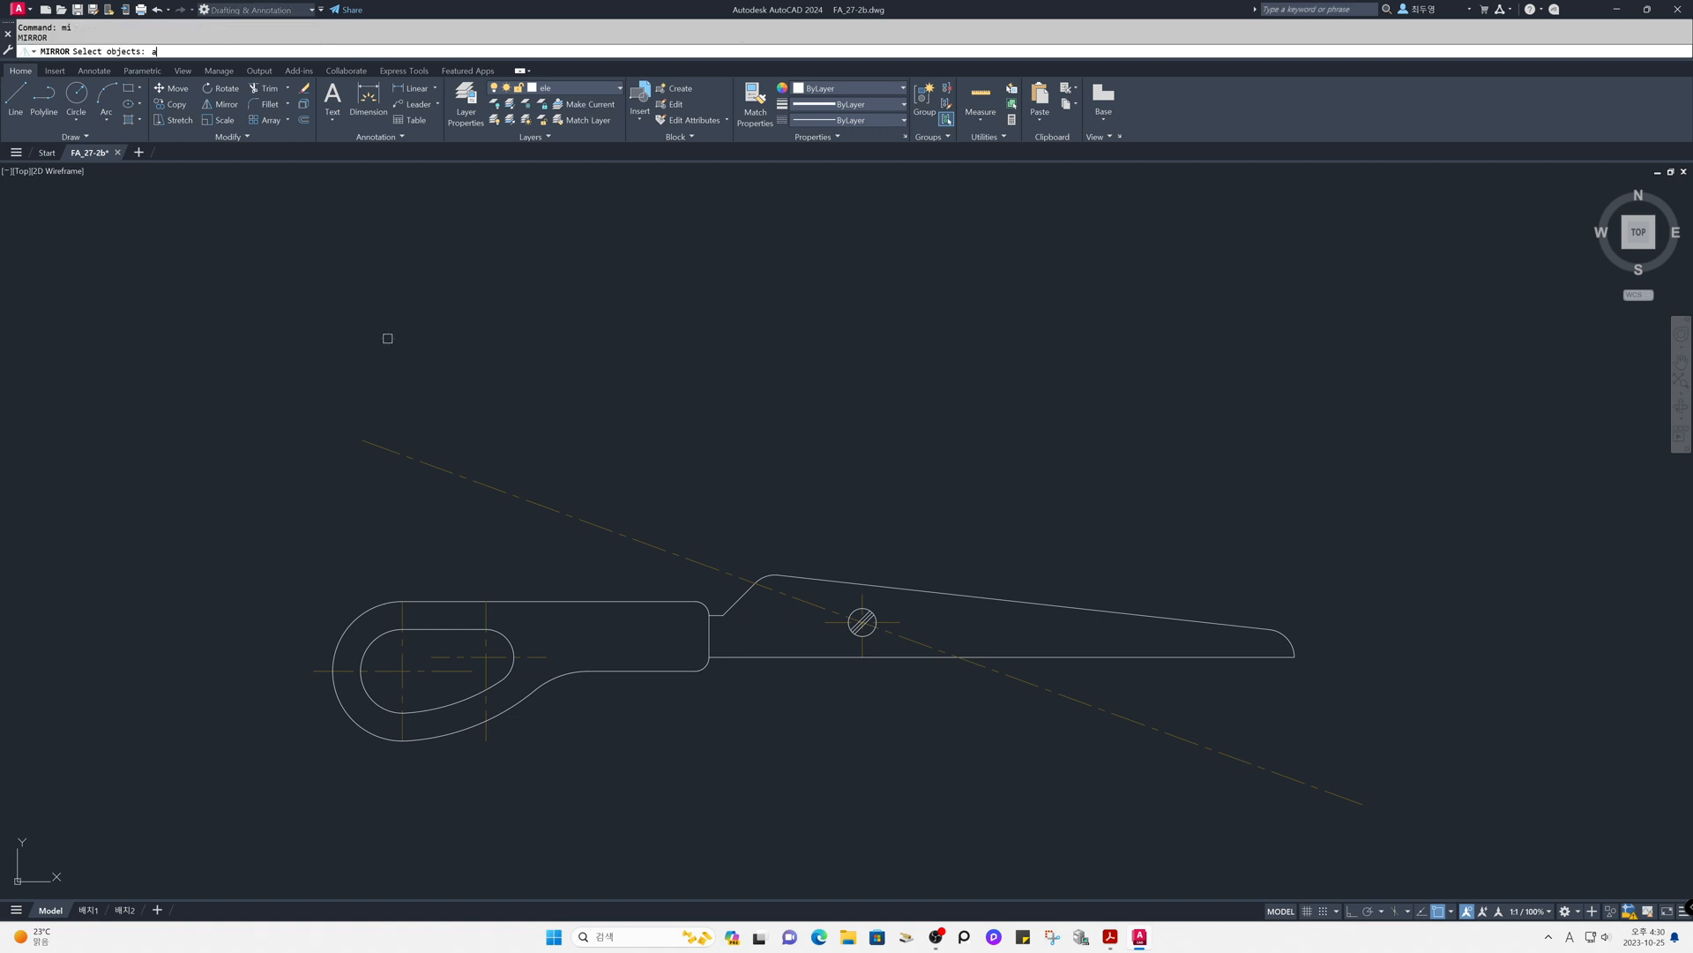
pyautogui.press('Return')
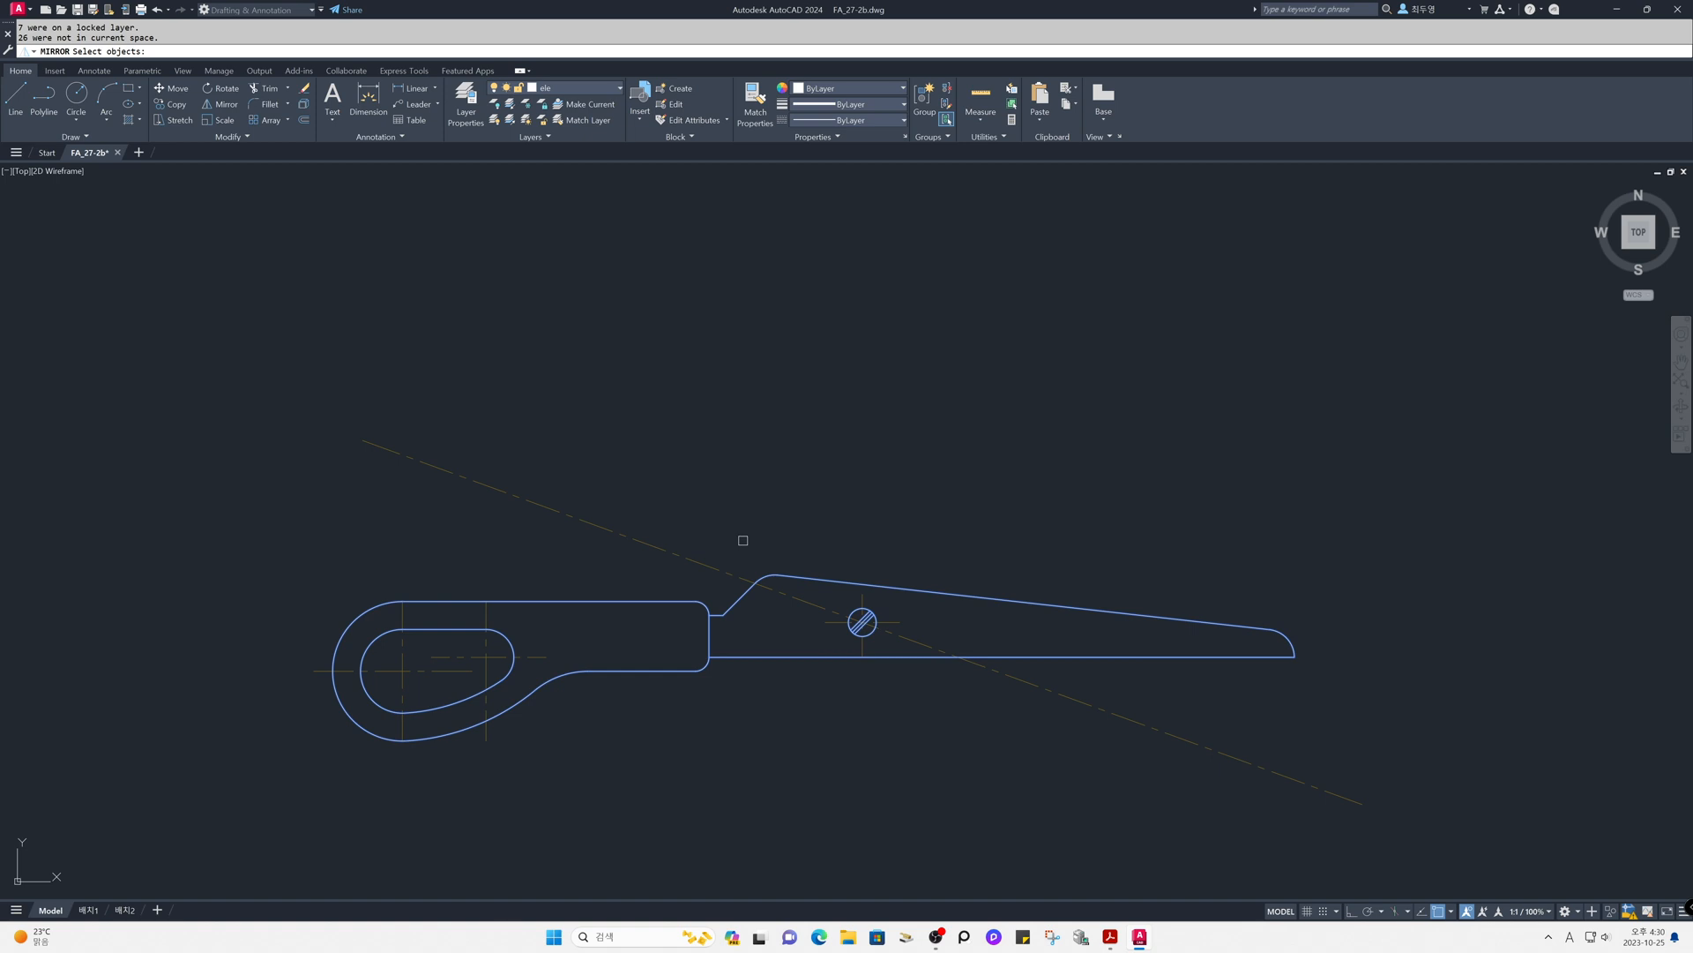
pyautogui.keyDown('shift'); pyautogui.click(774, 538); pyautogui.keyUp('shift')
pyautogui.keyDown('shift'); pyautogui.click(943, 698); pyautogui.keyUp('shift')
pyautogui.press('Return')
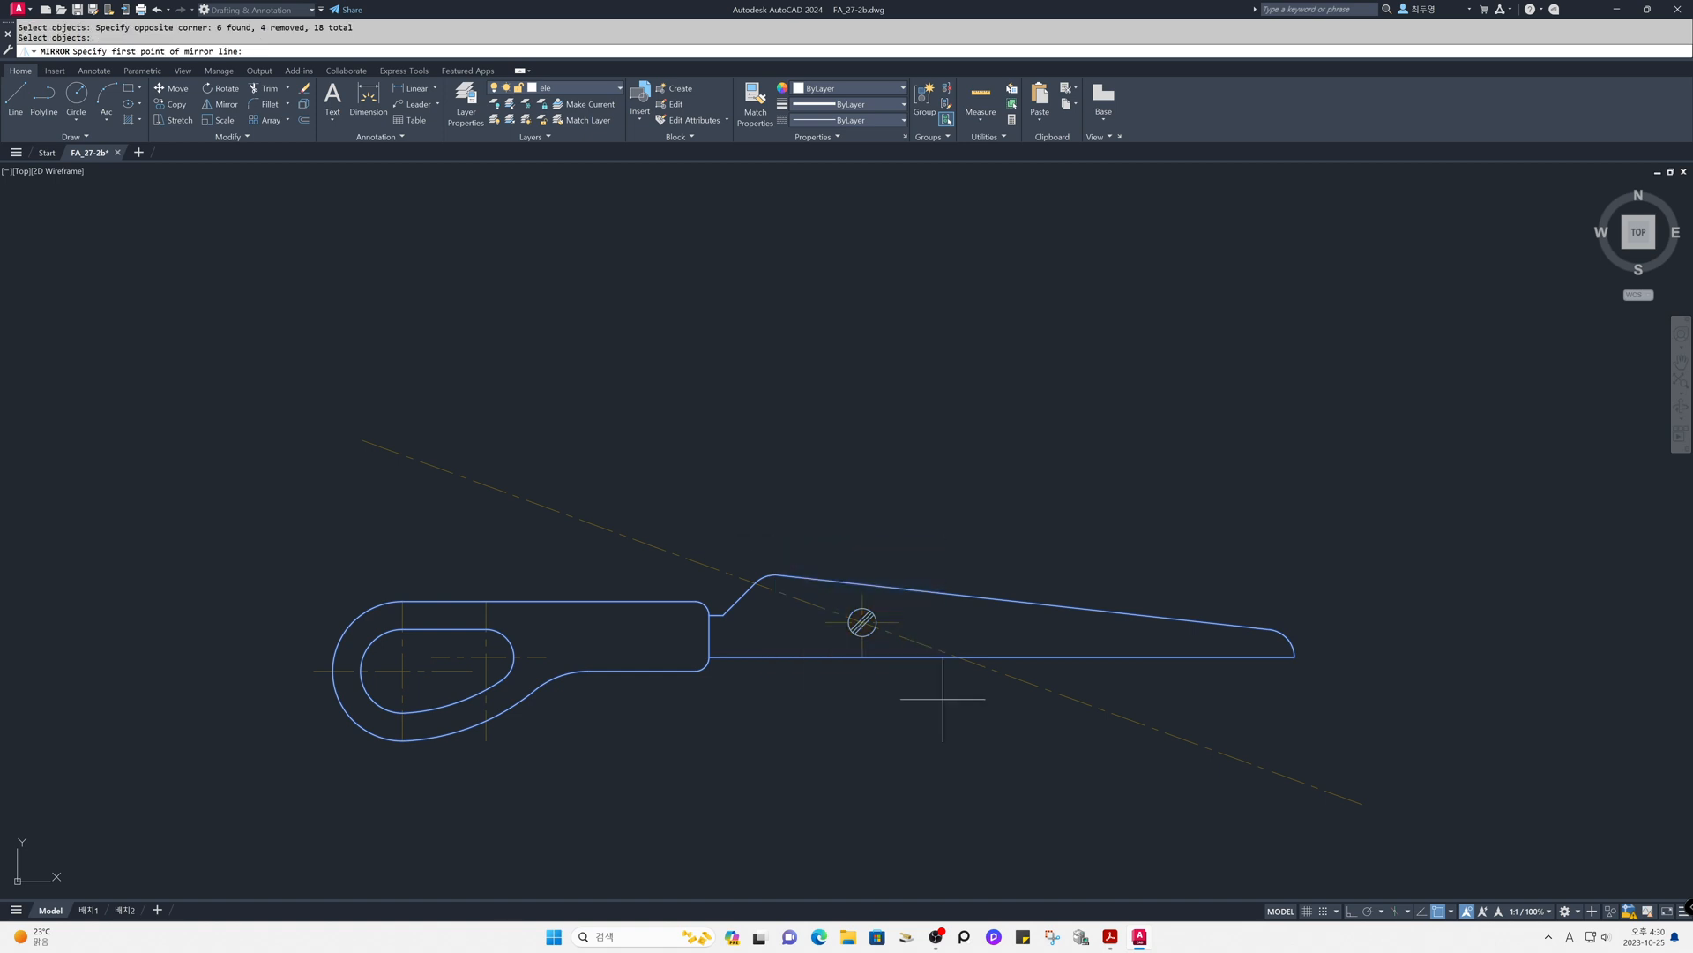
pyautogui.click(1076, 706)
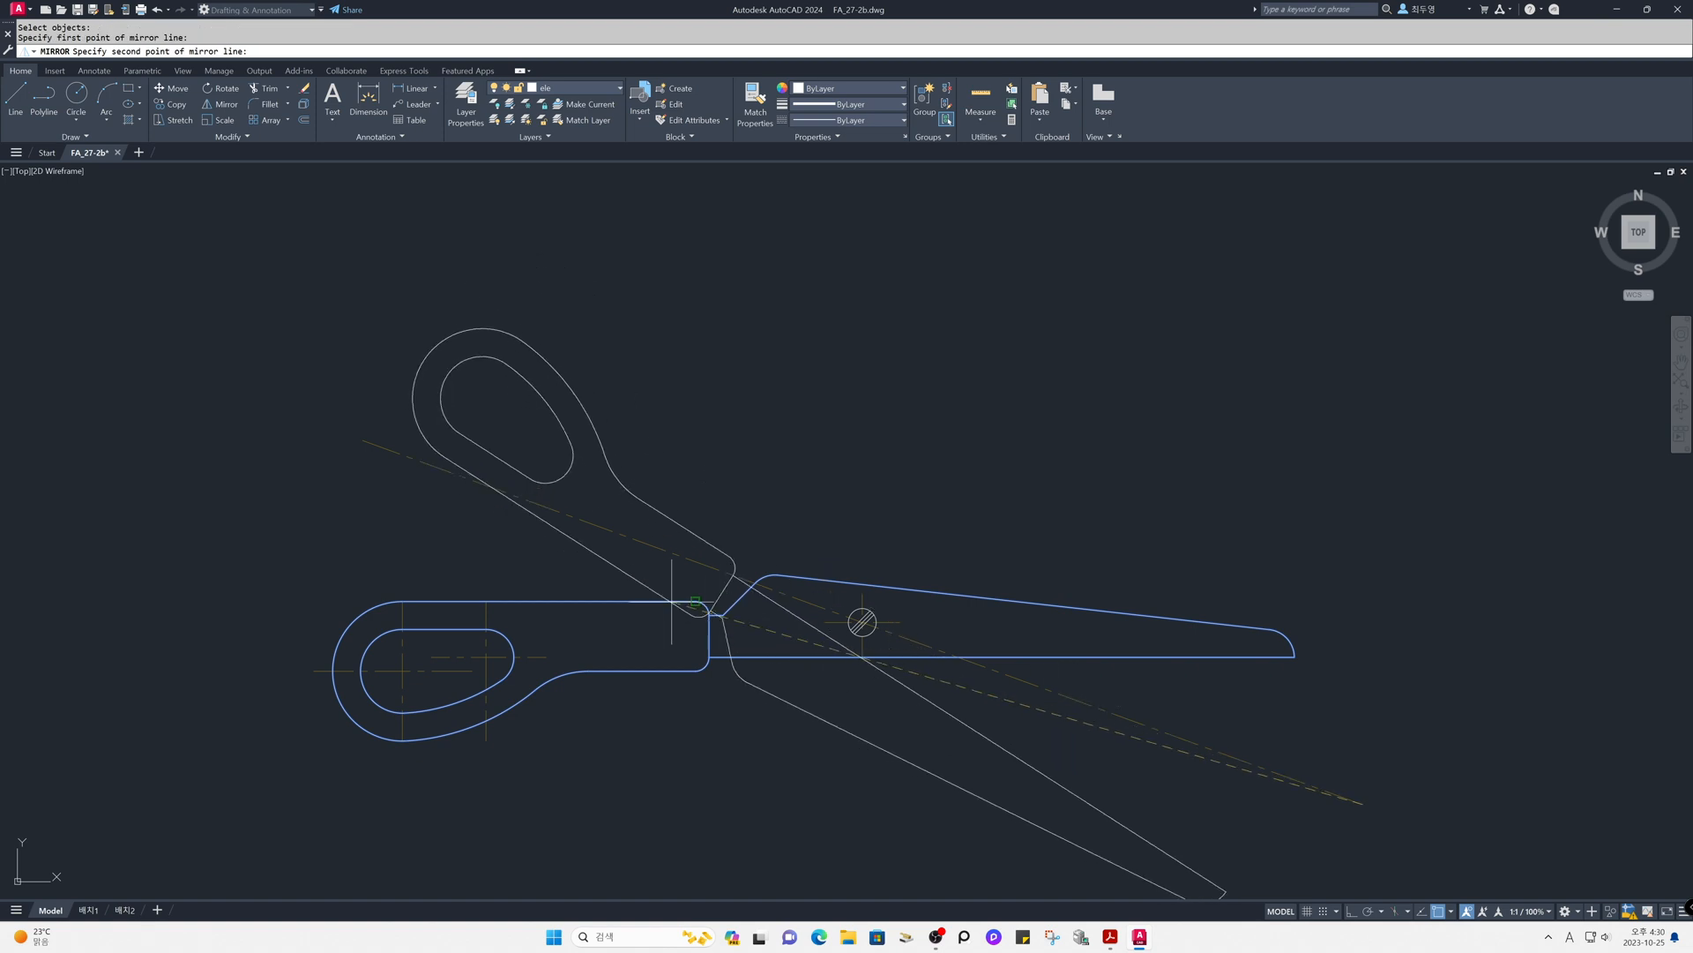
pyautogui.click(434, 462)
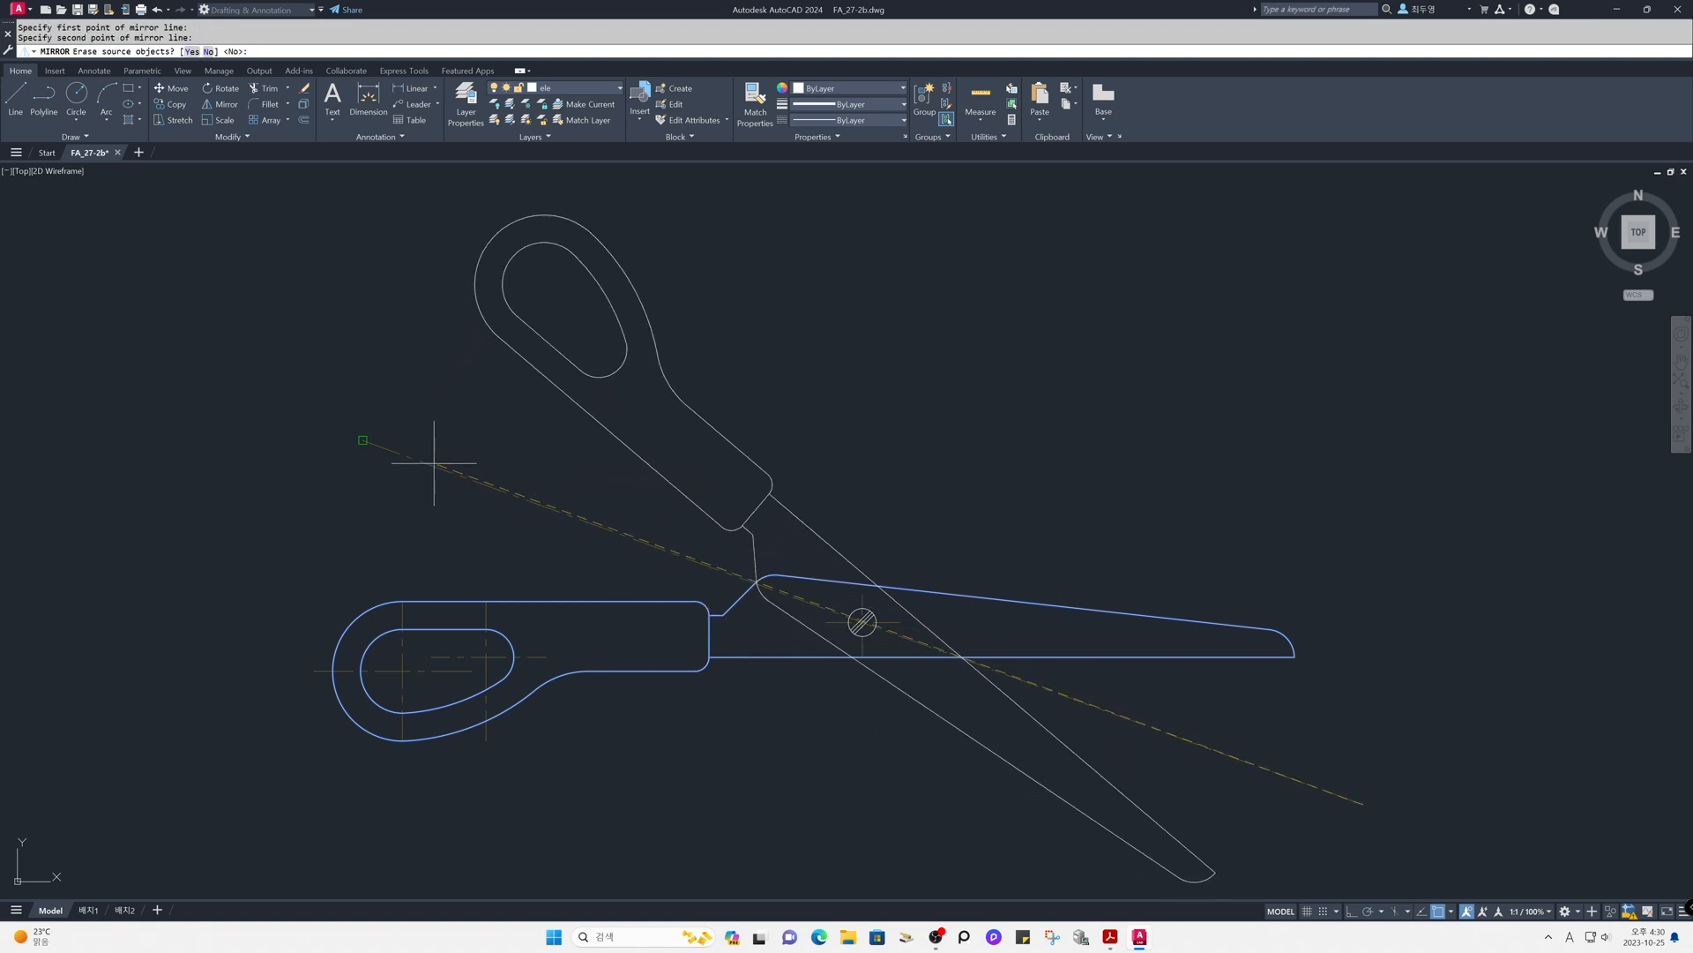
pyautogui.press('Return')
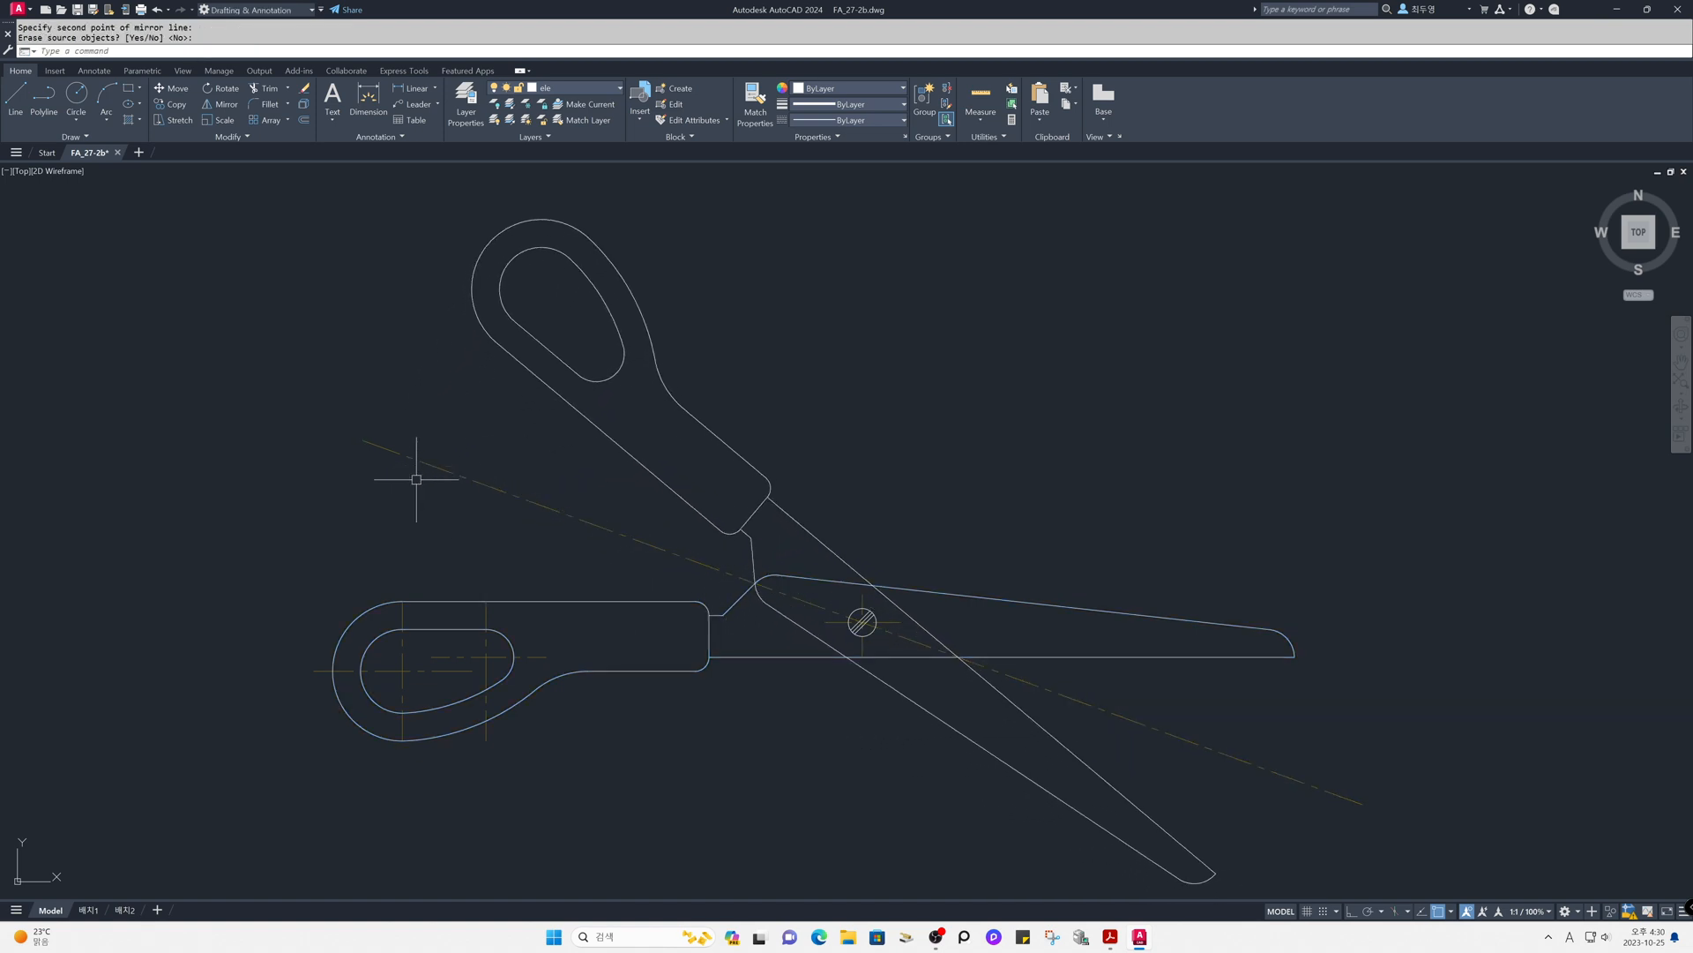
# - Freeze the cen layer
pyautogui.write('z')
pyautogui.press('Return')
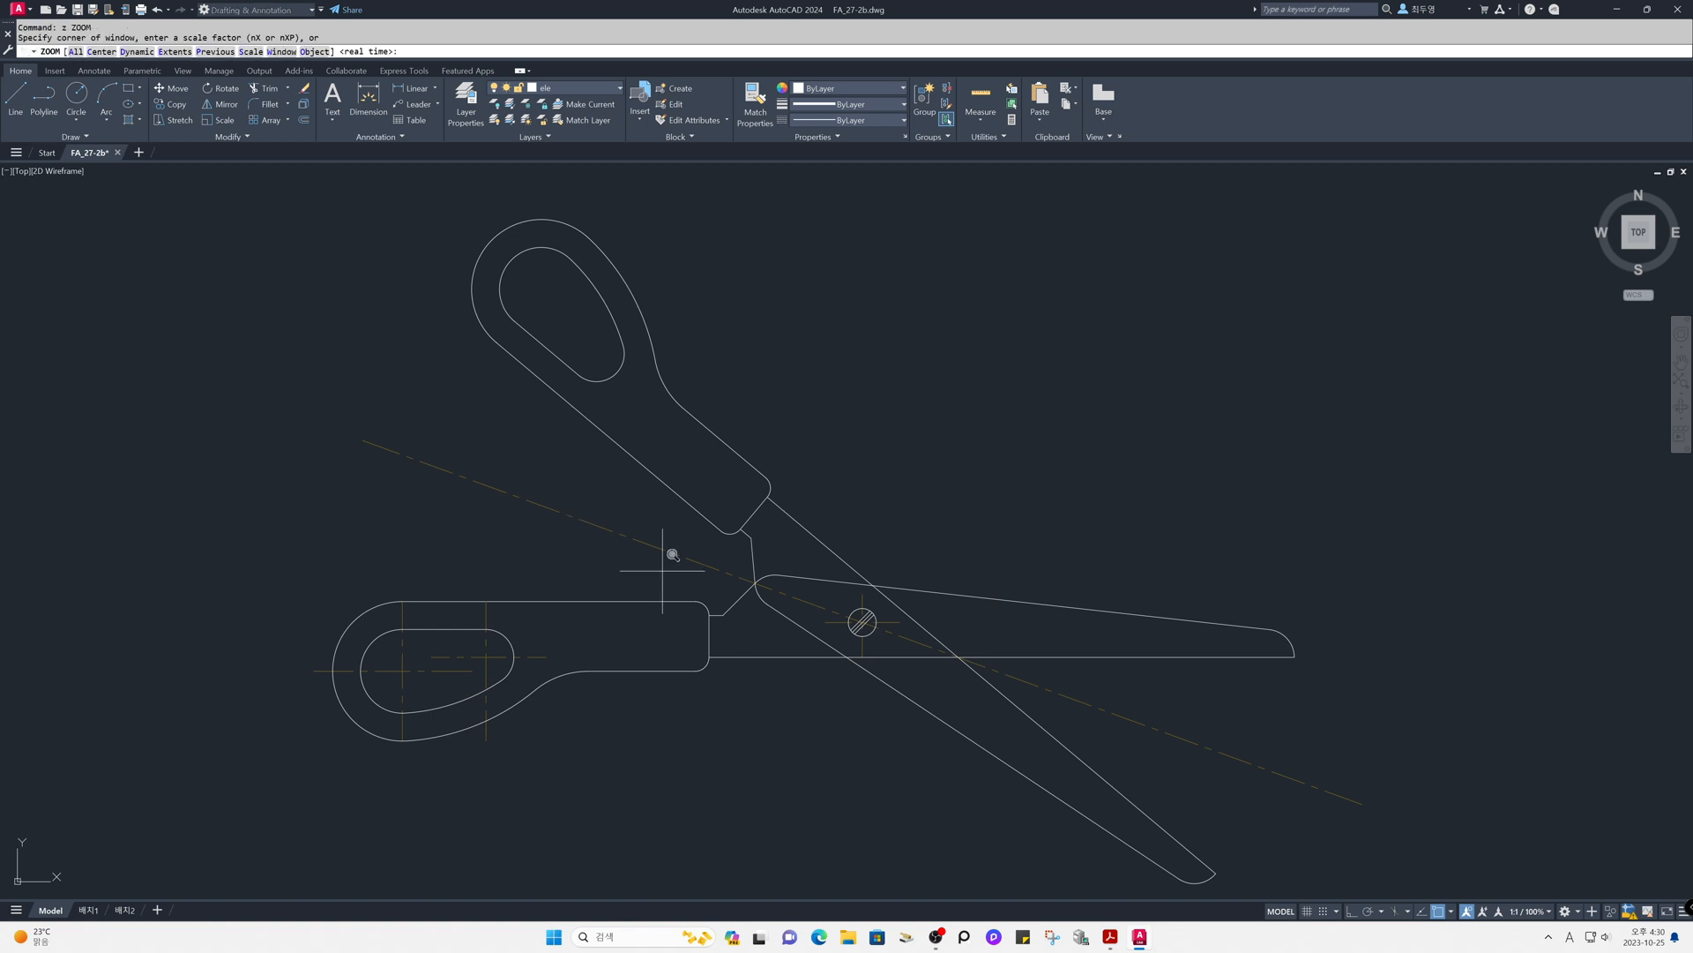
pyautogui.click(714, 510)
pyautogui.click(1032, 725)
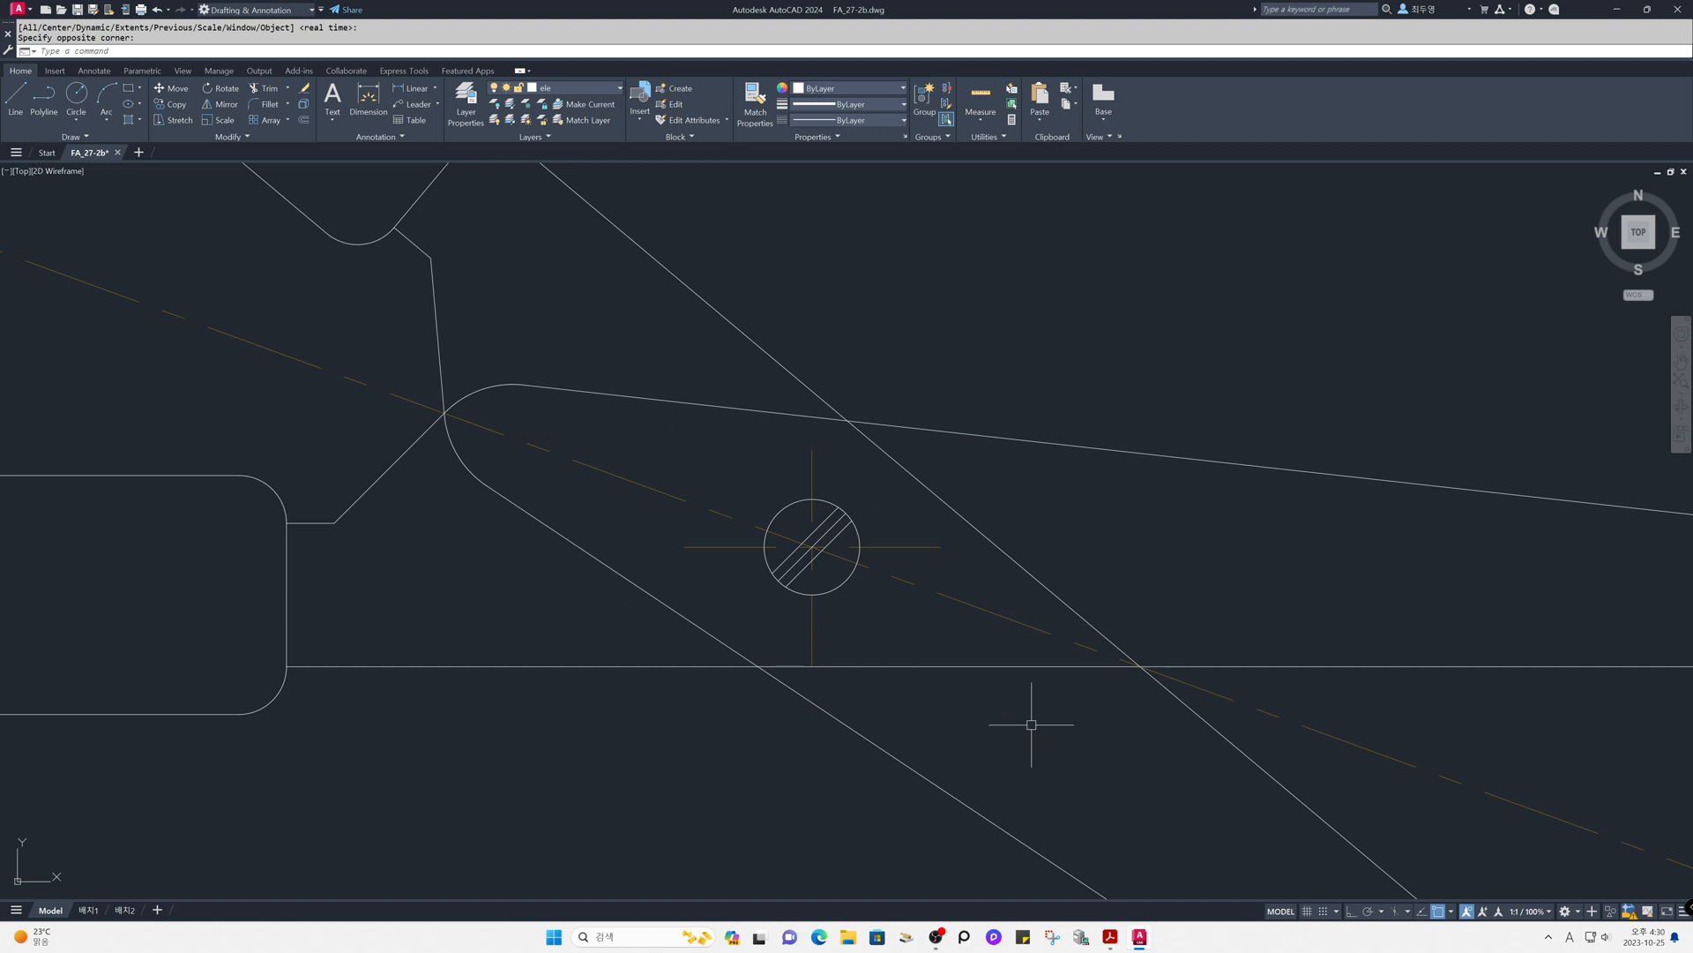
pyautogui.click(603, 90)
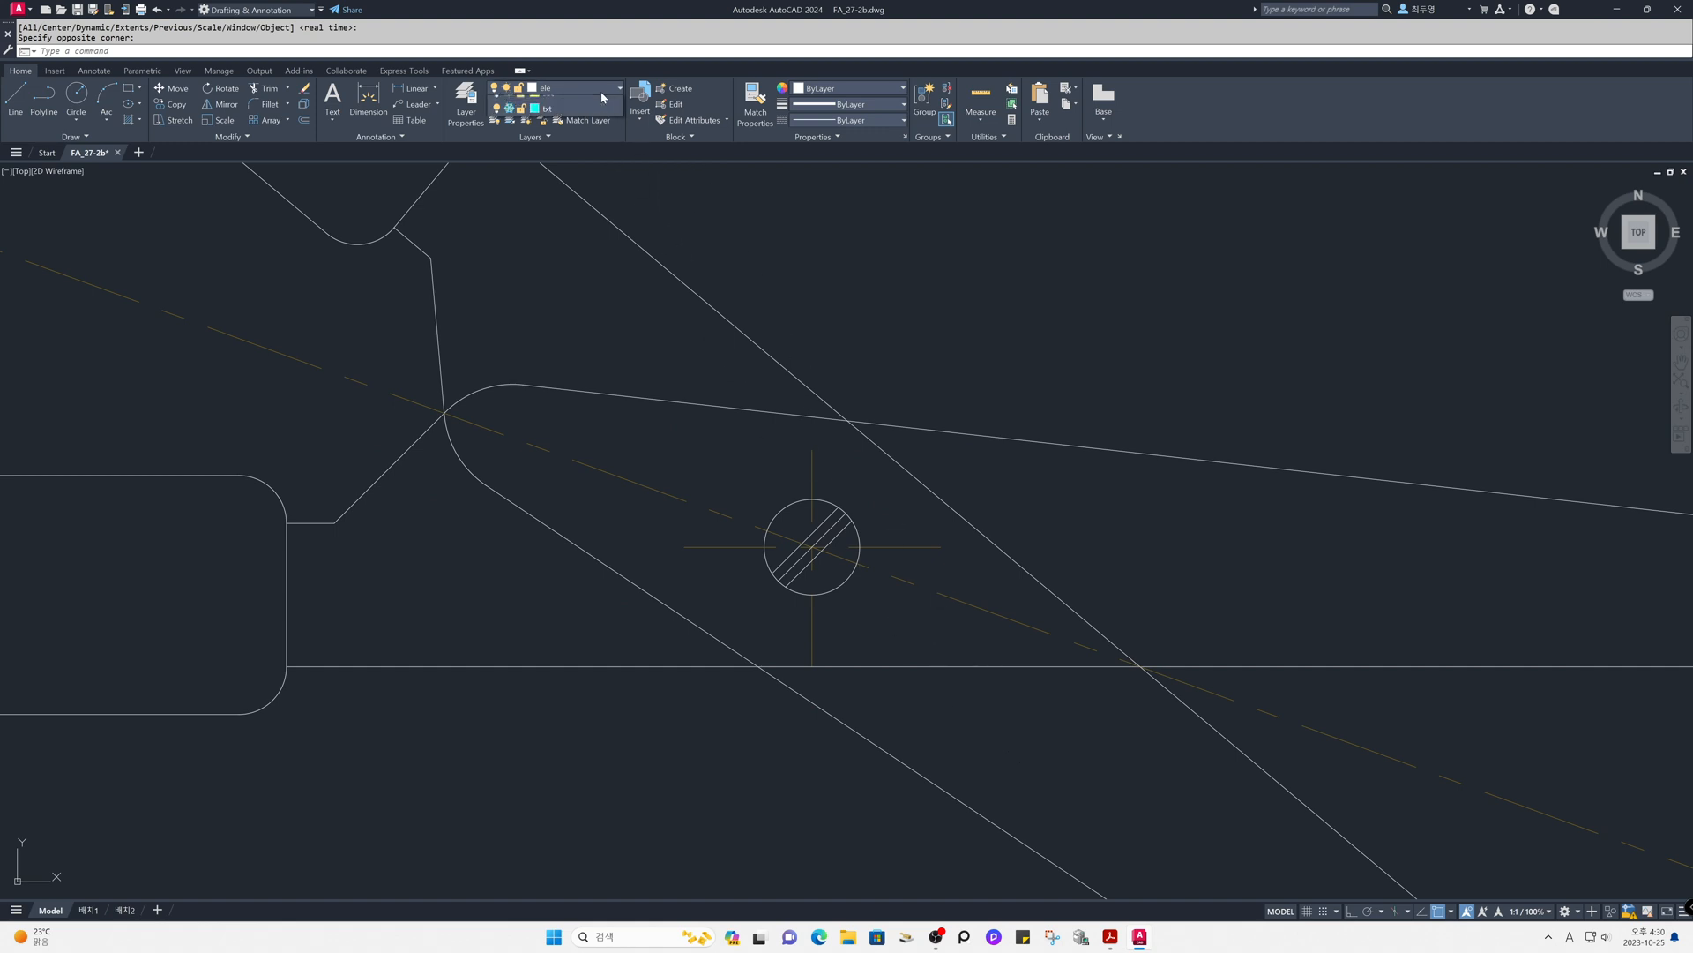
pyautogui.click(510, 120)
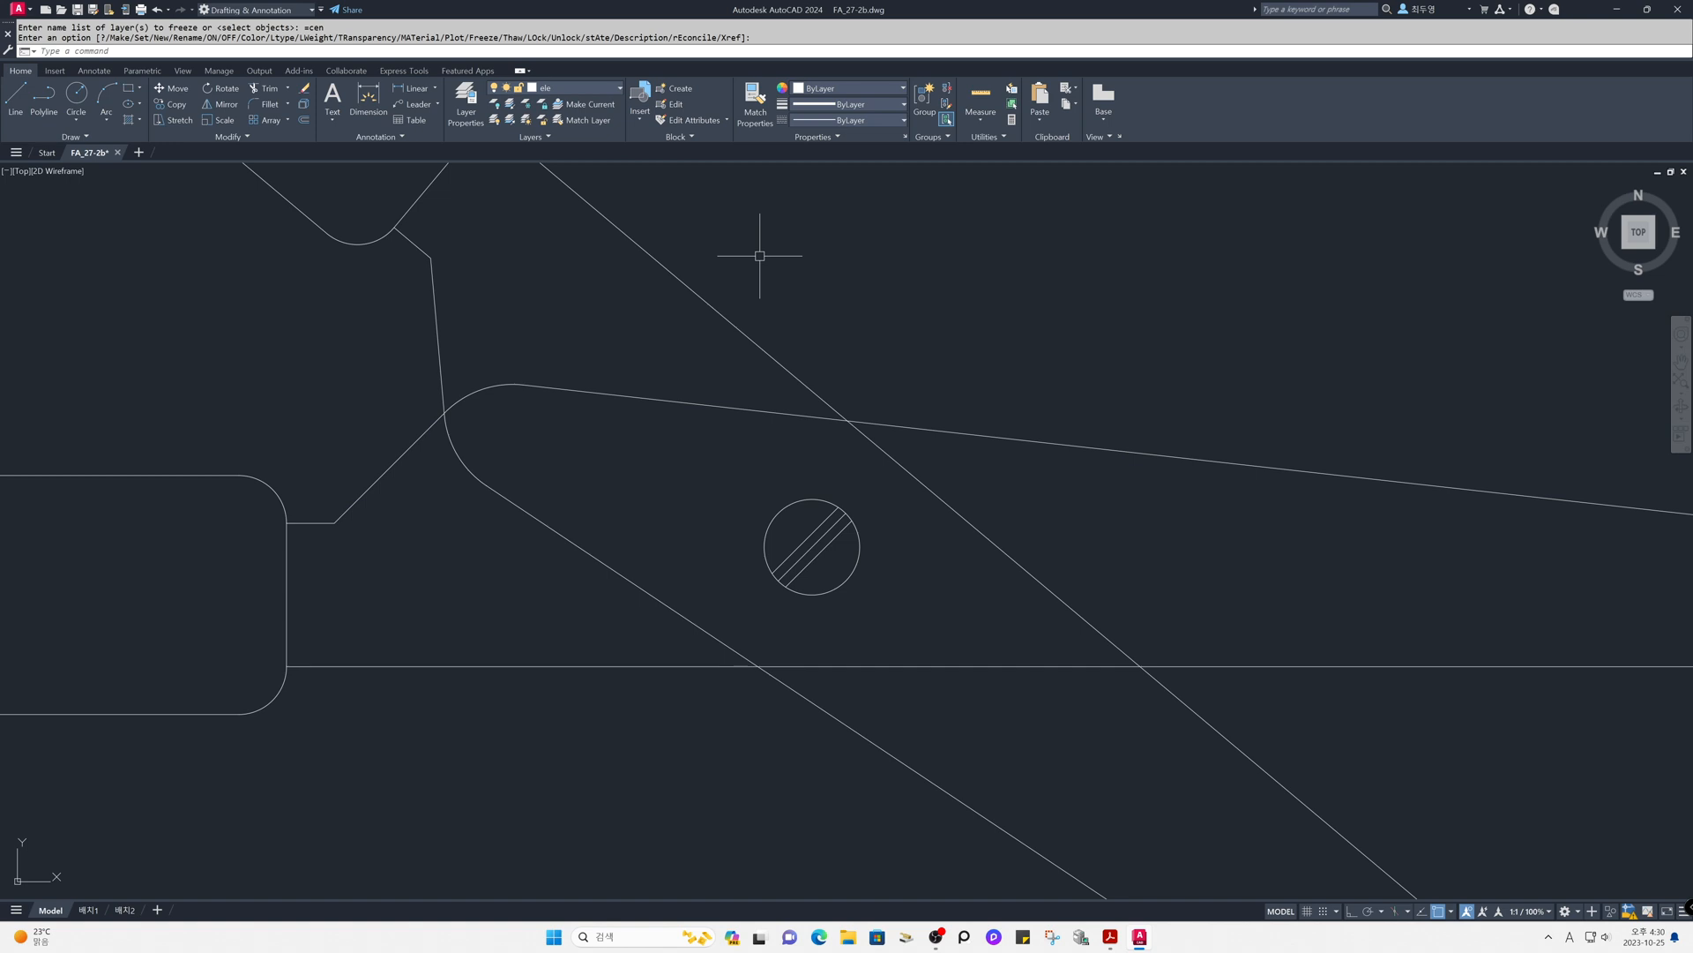
# - Trim the two straight edges of the mirrored blade where they cross inside the horizontal blade
pyautogui.write('TR')
pyautogui.press('Return')
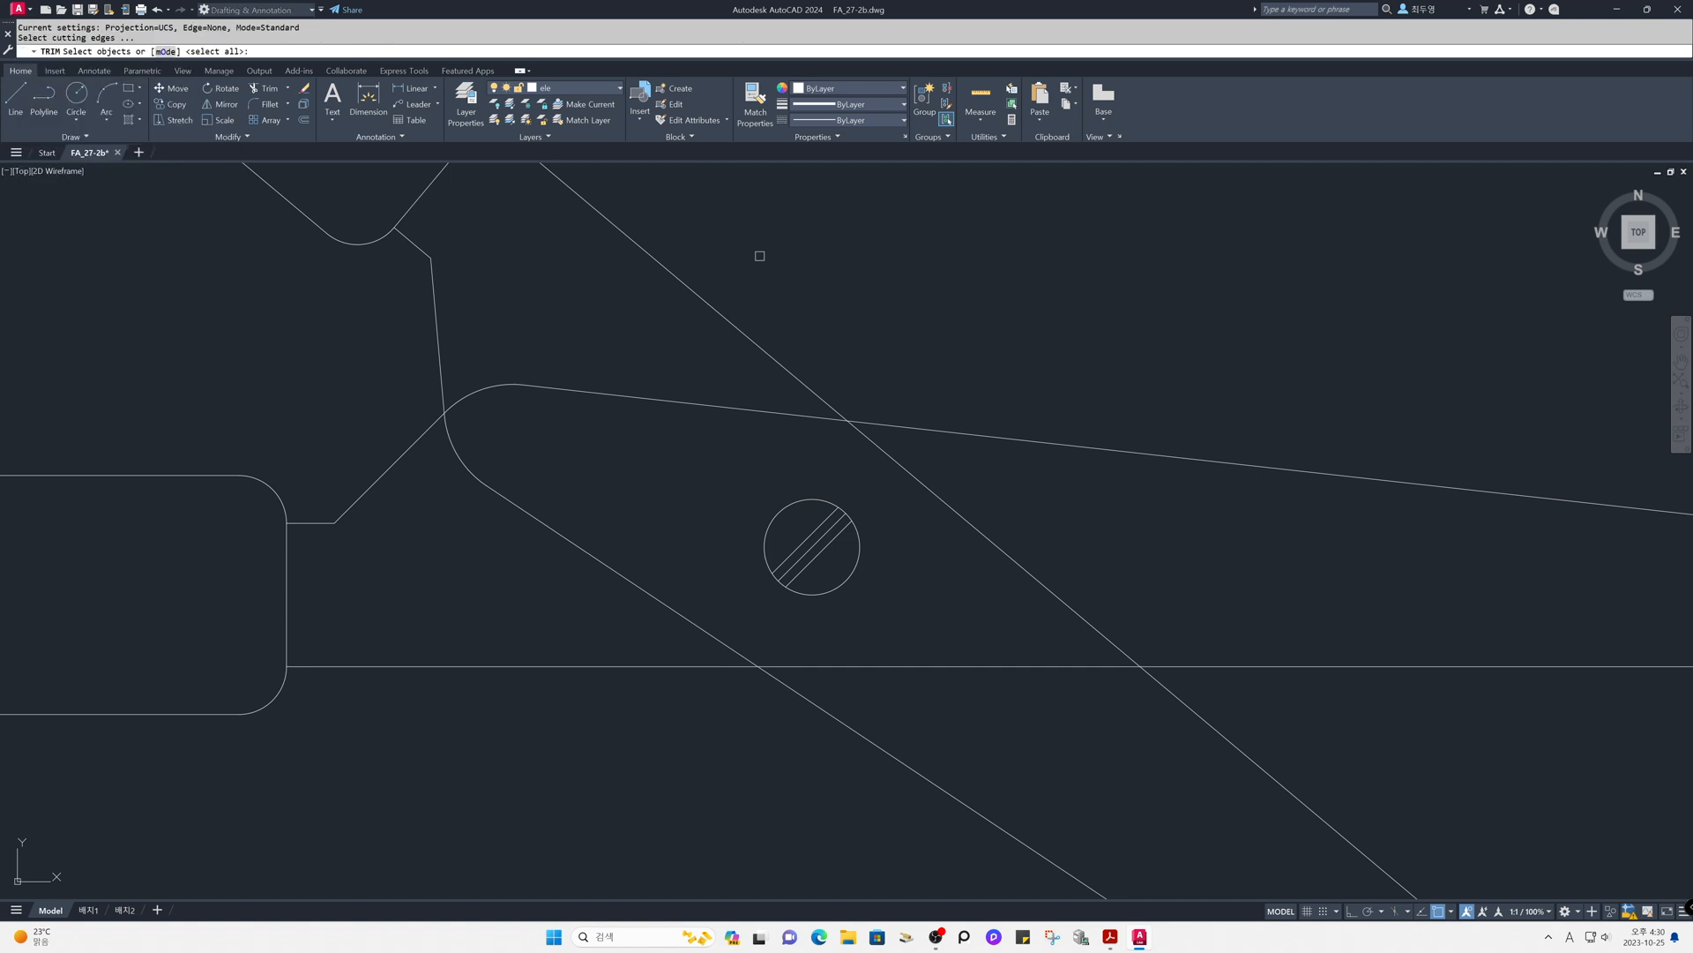
pyautogui.press('Return')
pyautogui.click(949, 476)
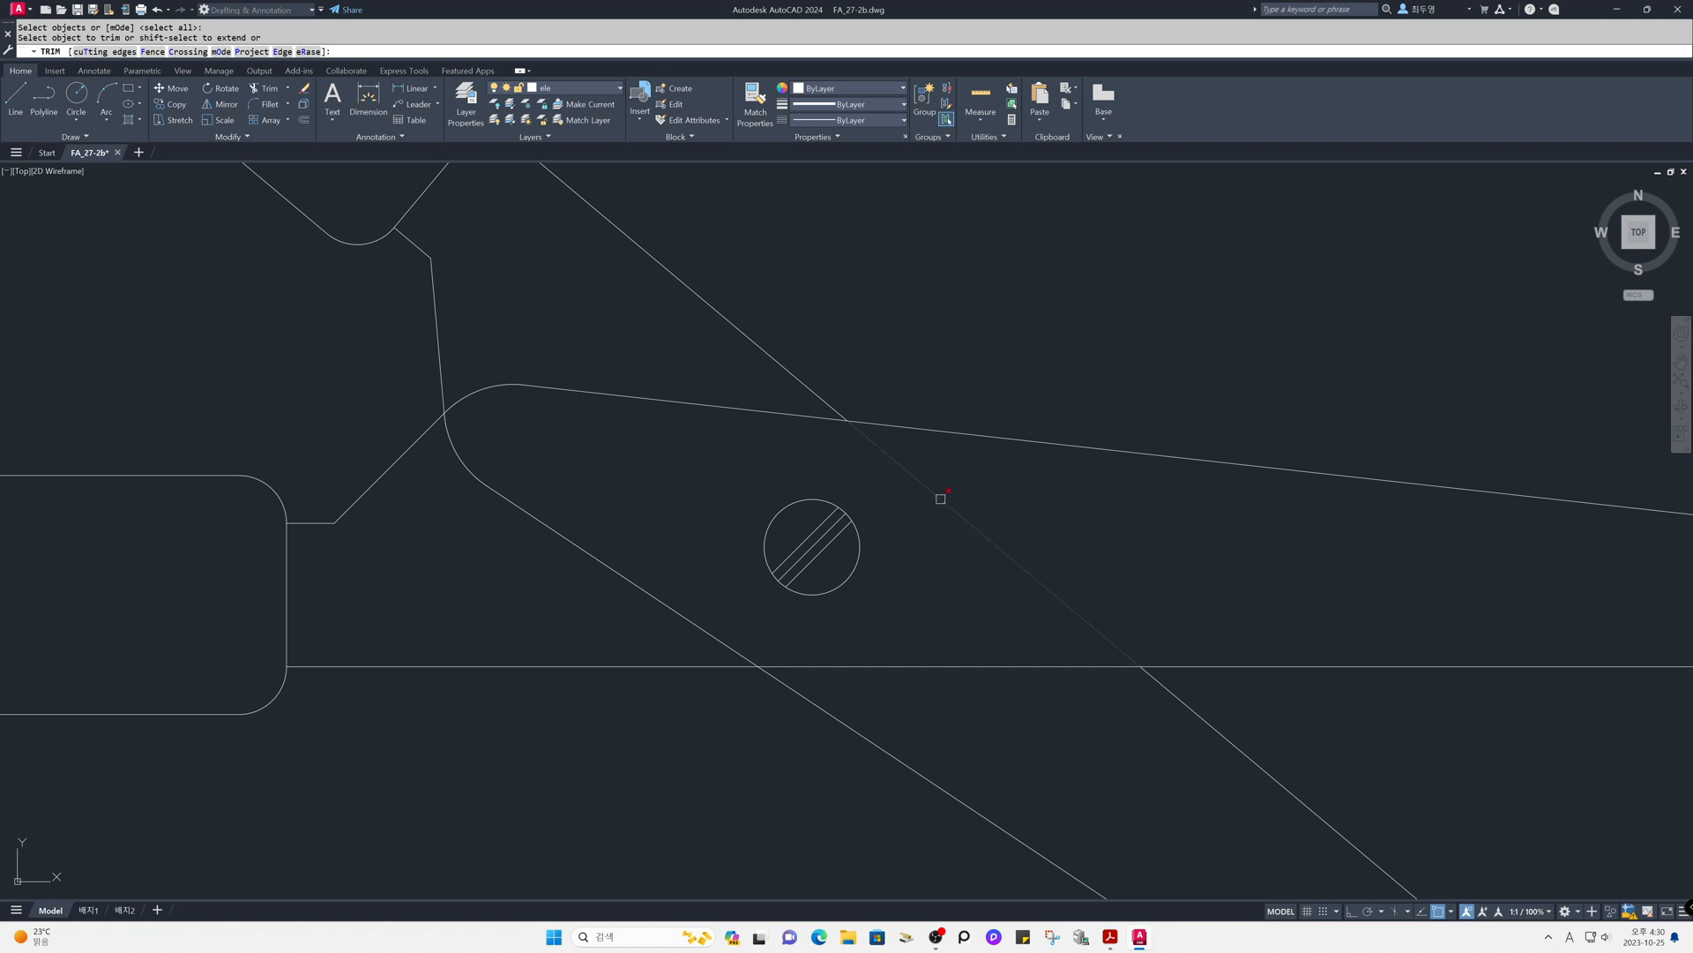
pyautogui.click(620, 571)
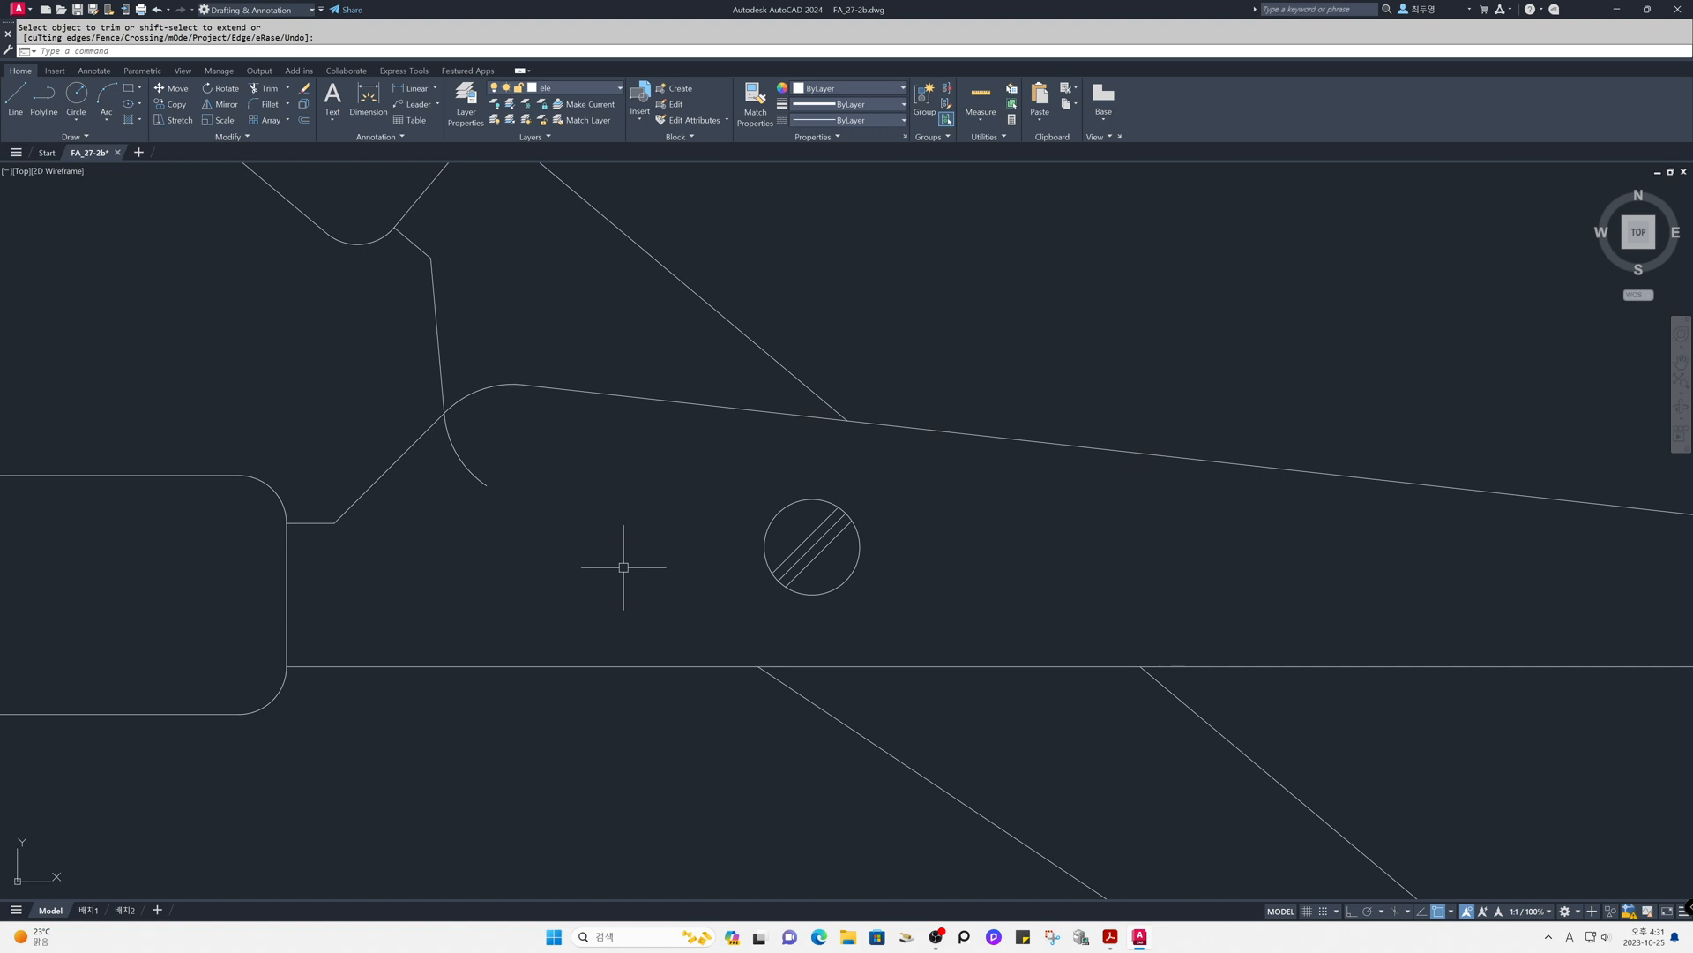
pyautogui.press('Escape')
# - Draw two lines inside the horizontal blade that bridge the trimmed gaps in the mirrored blade's edges
pyautogui.write('l')
pyautogui.press('Return')
pyautogui.click(488, 485)
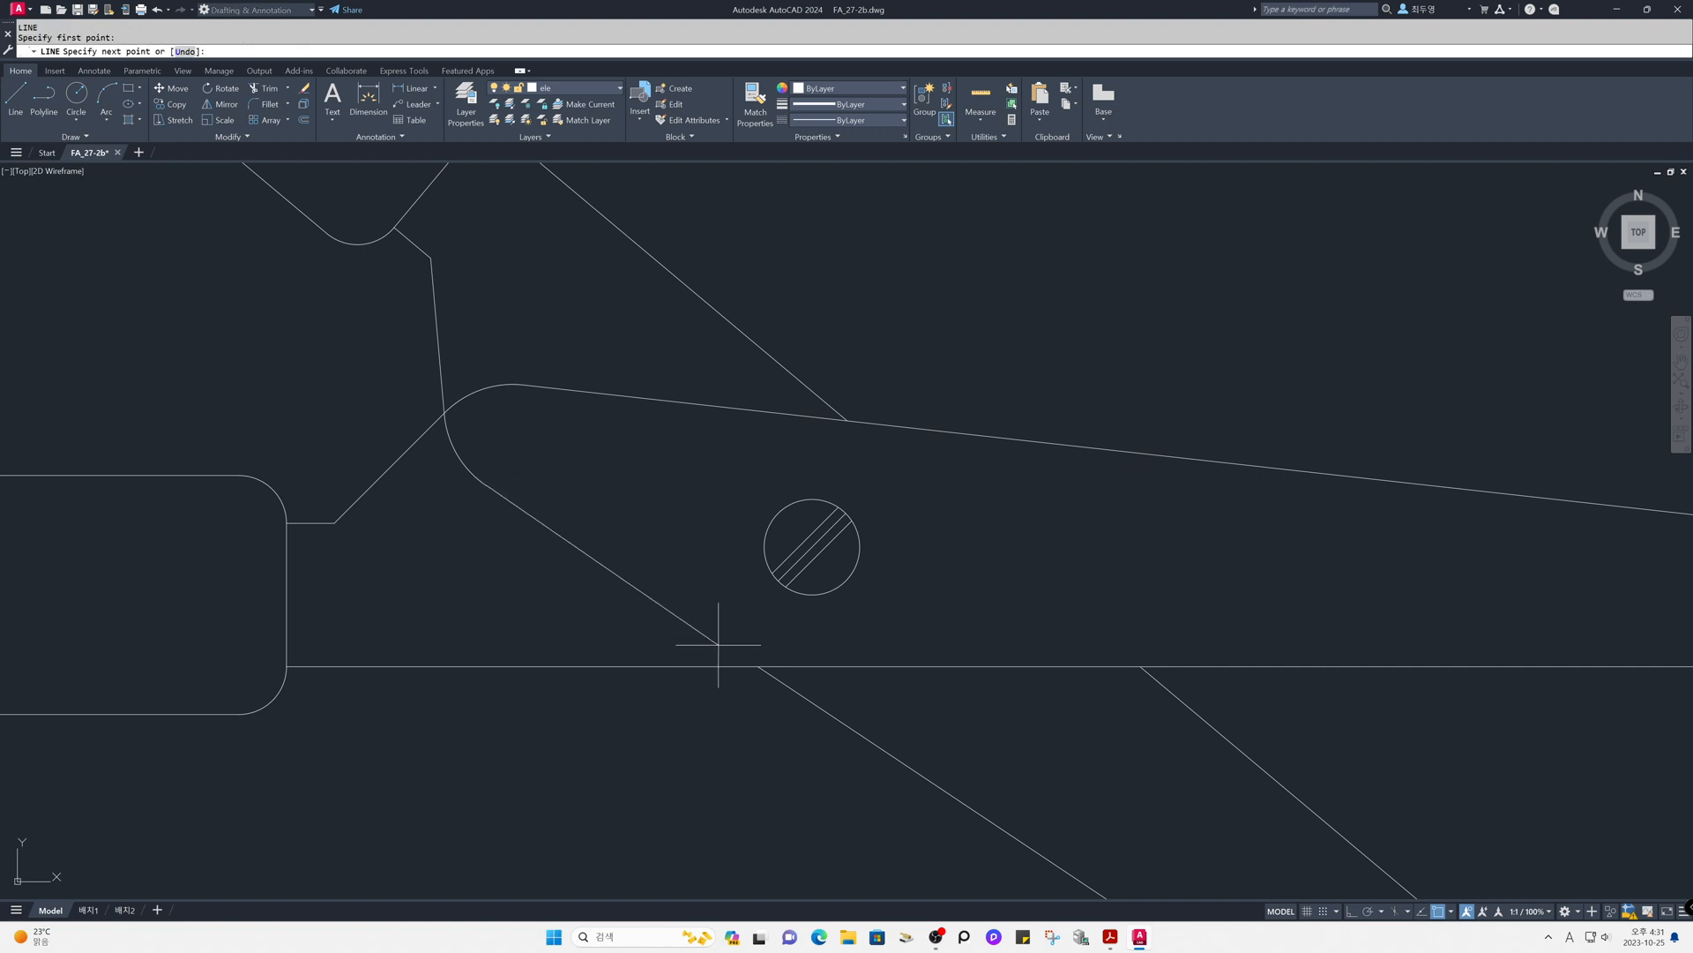
pyautogui.click(761, 666)
pyautogui.press('Return')
pyautogui.press('Return')
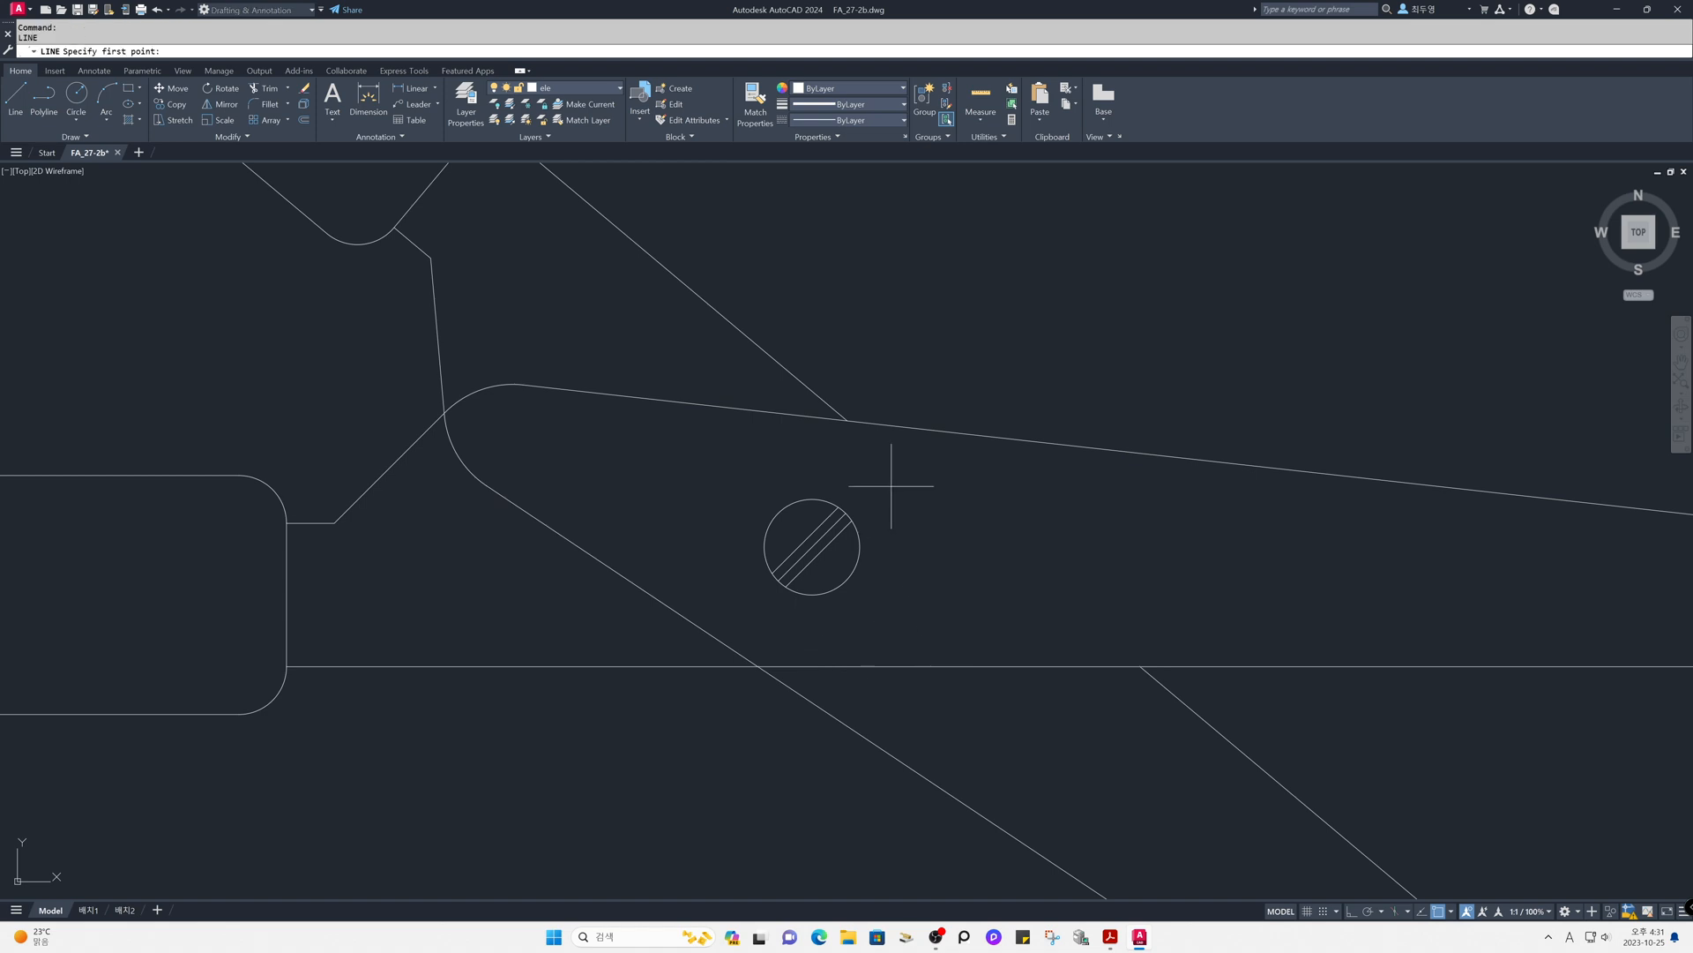
pyautogui.click(847, 420)
pyautogui.click(1137, 666)
pyautogui.press('Return')
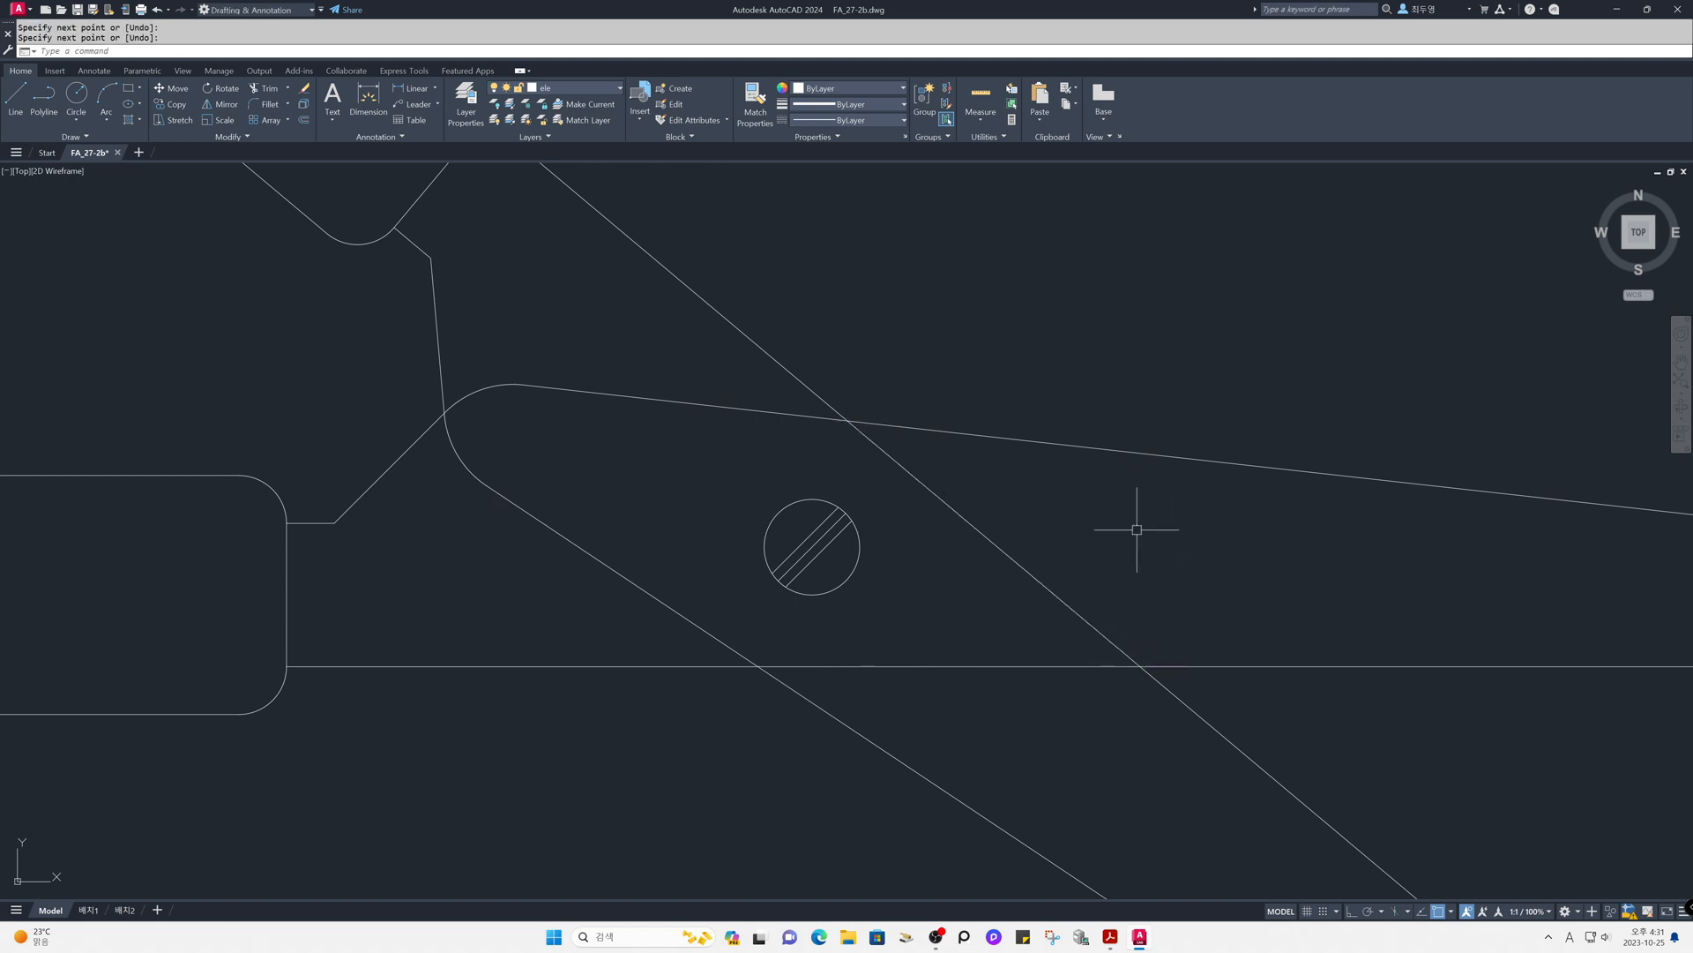
# - Move the two bridging lines and the mirrored blade's rounded corner arc to the hid layer
pyautogui.click(997, 546)
pyautogui.click(635, 584)
pyautogui.click(466, 470)
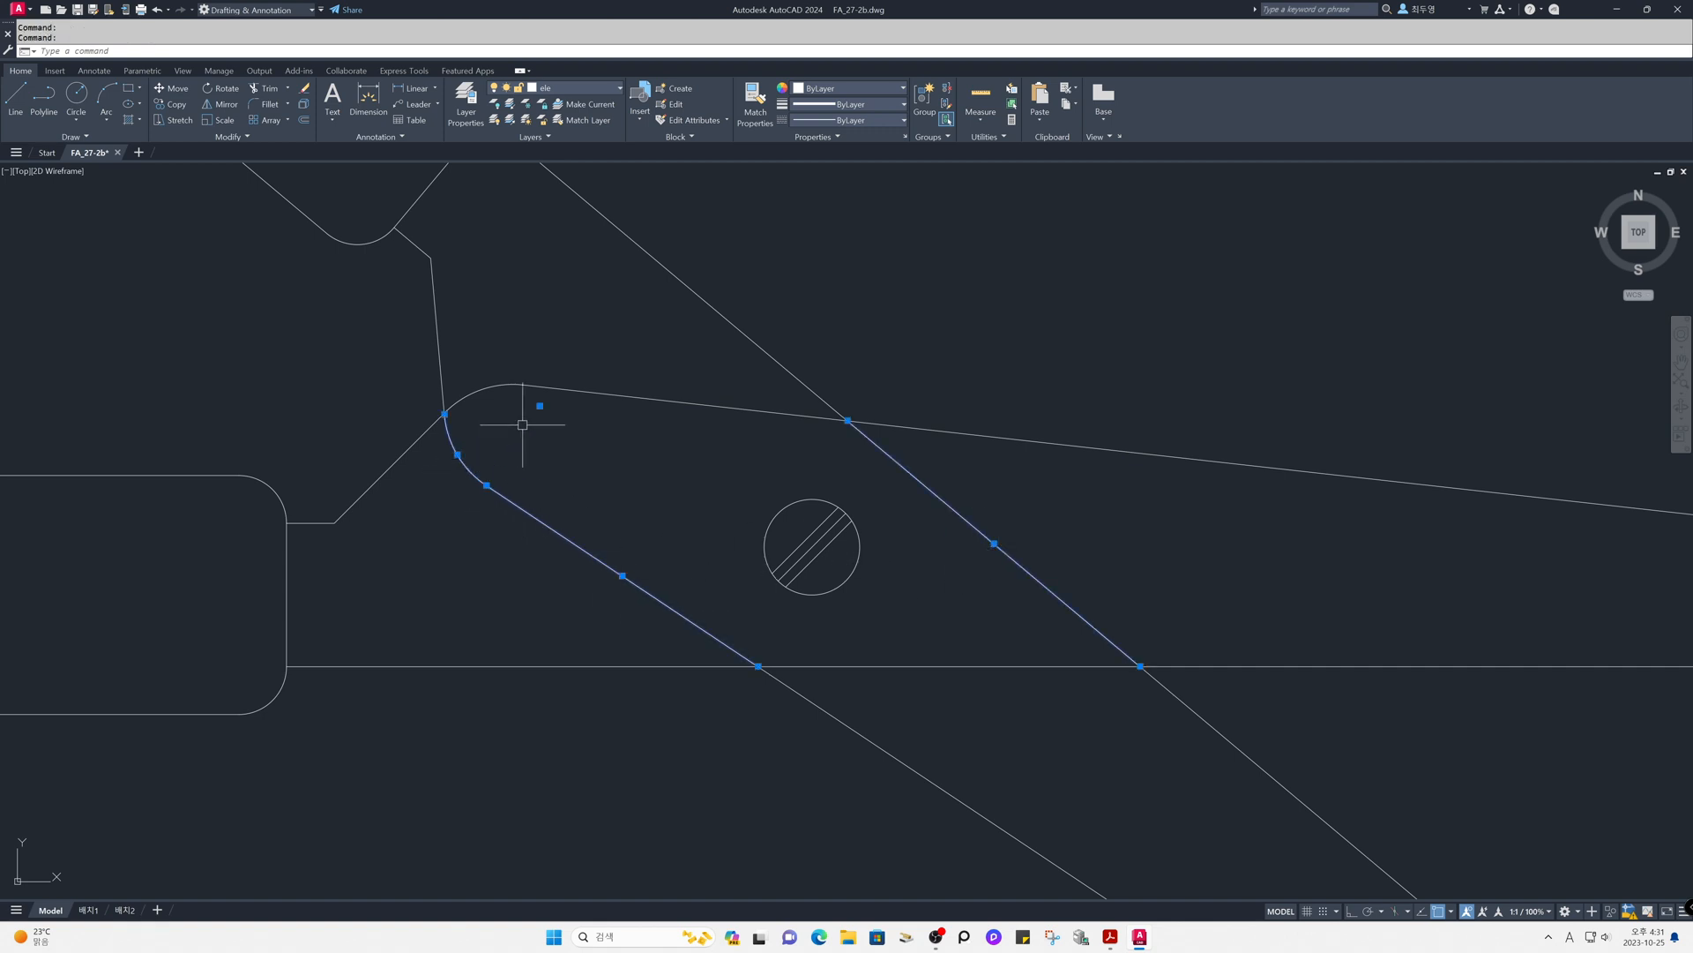
pyautogui.click(617, 89)
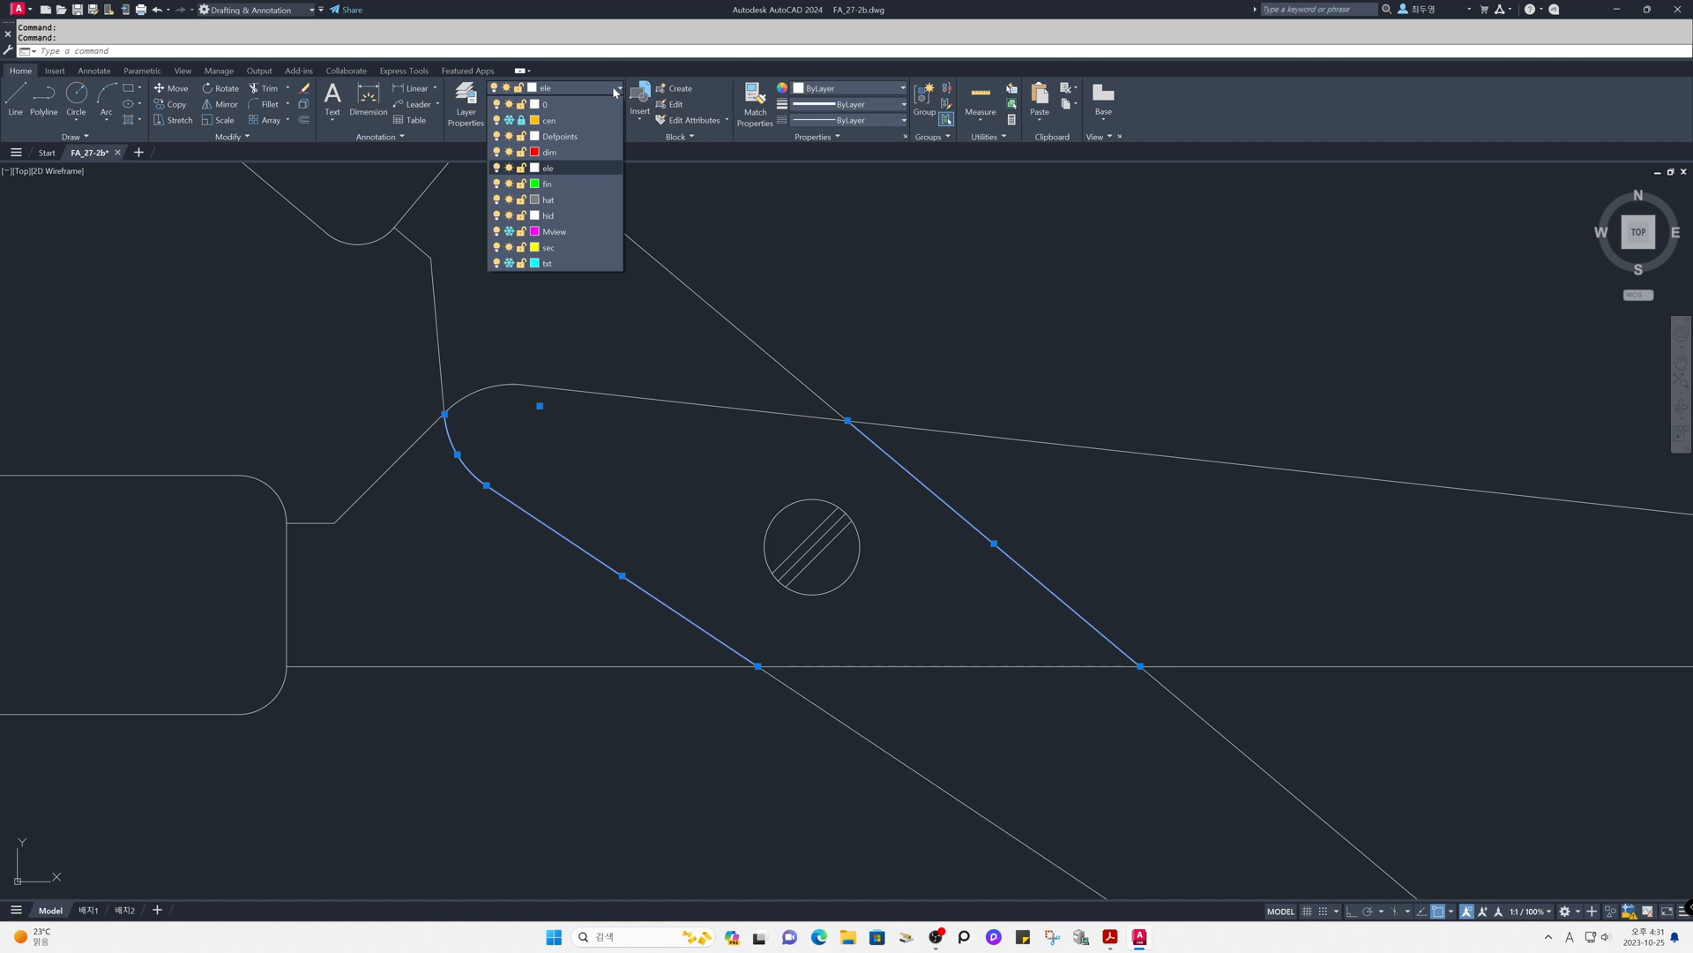
pyautogui.click(585, 217)
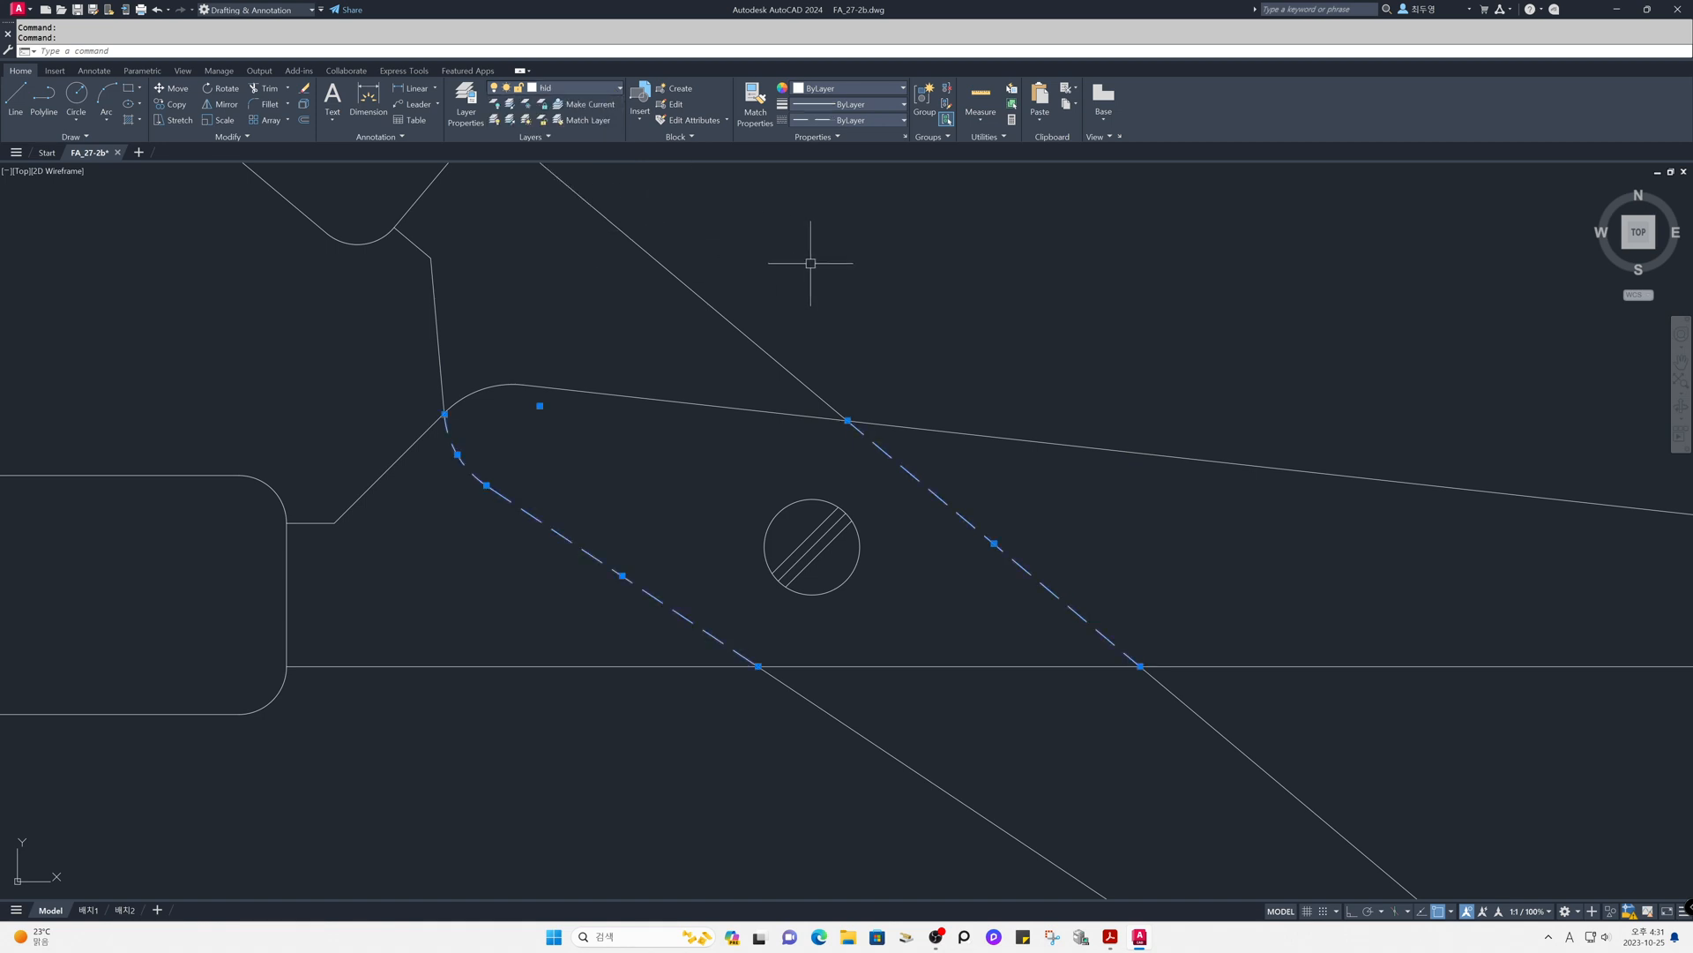
pyautogui.press('Escape')
# - Join the lower hidden line and the adjoining hidden corner arc into one polyline
pyautogui.write('j')
pyautogui.press('Return')
pyautogui.click(594, 555)
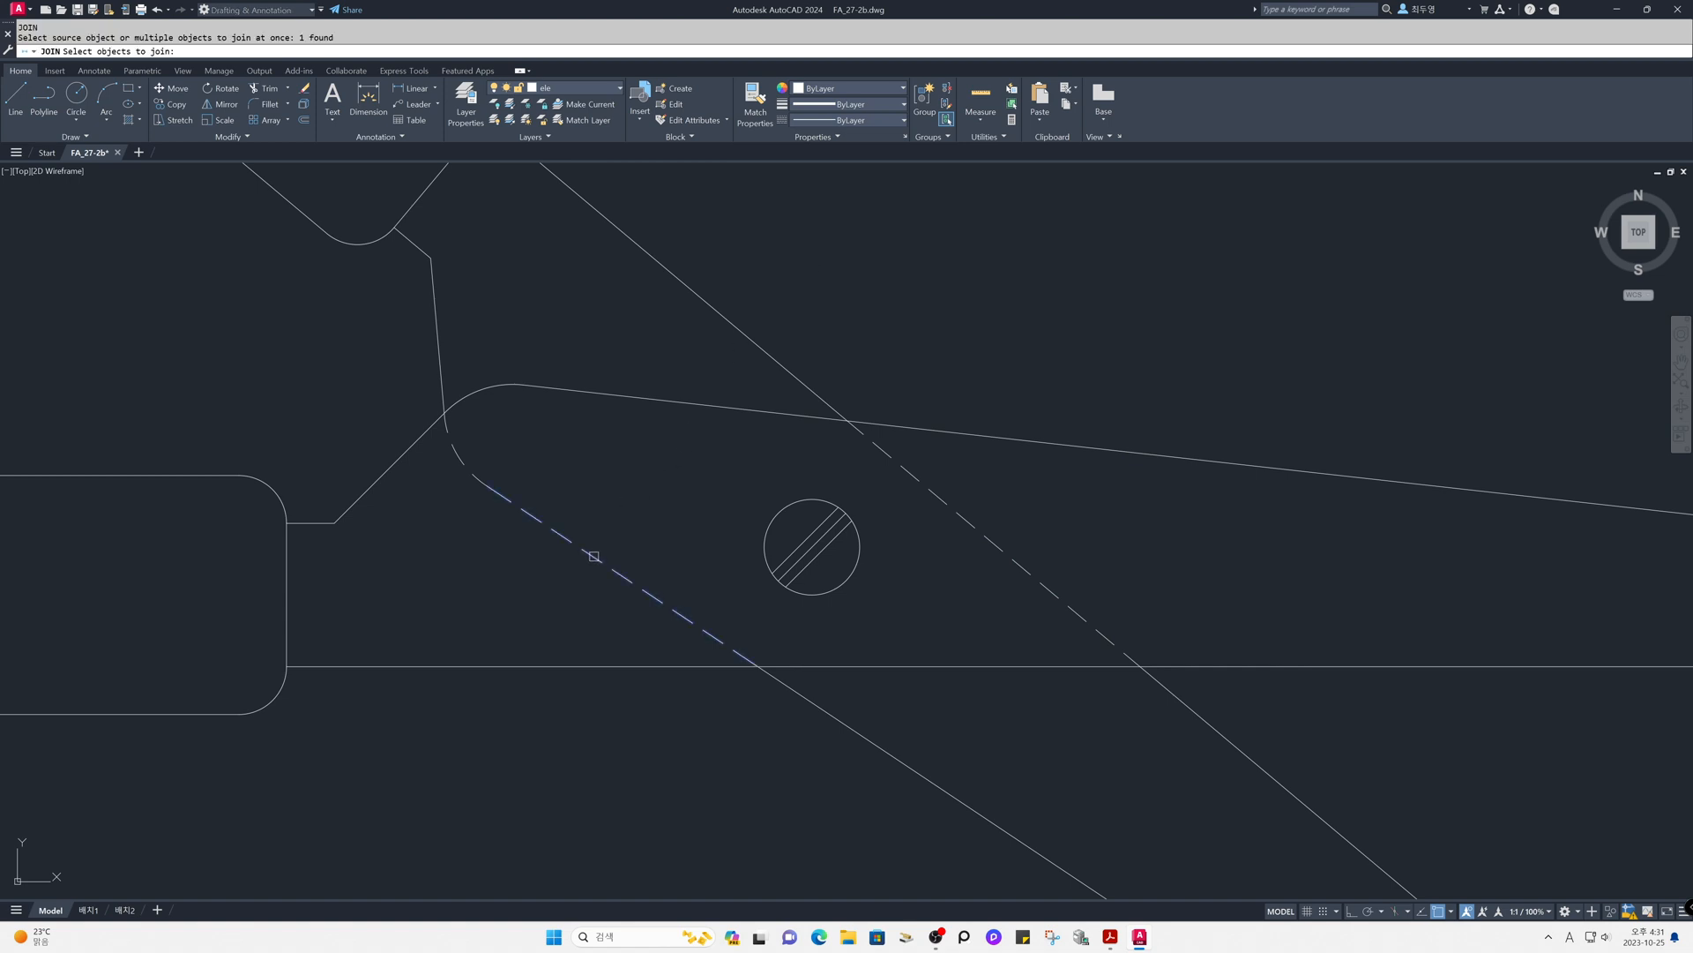
pyautogui.click(460, 459)
pyautogui.press('Return')
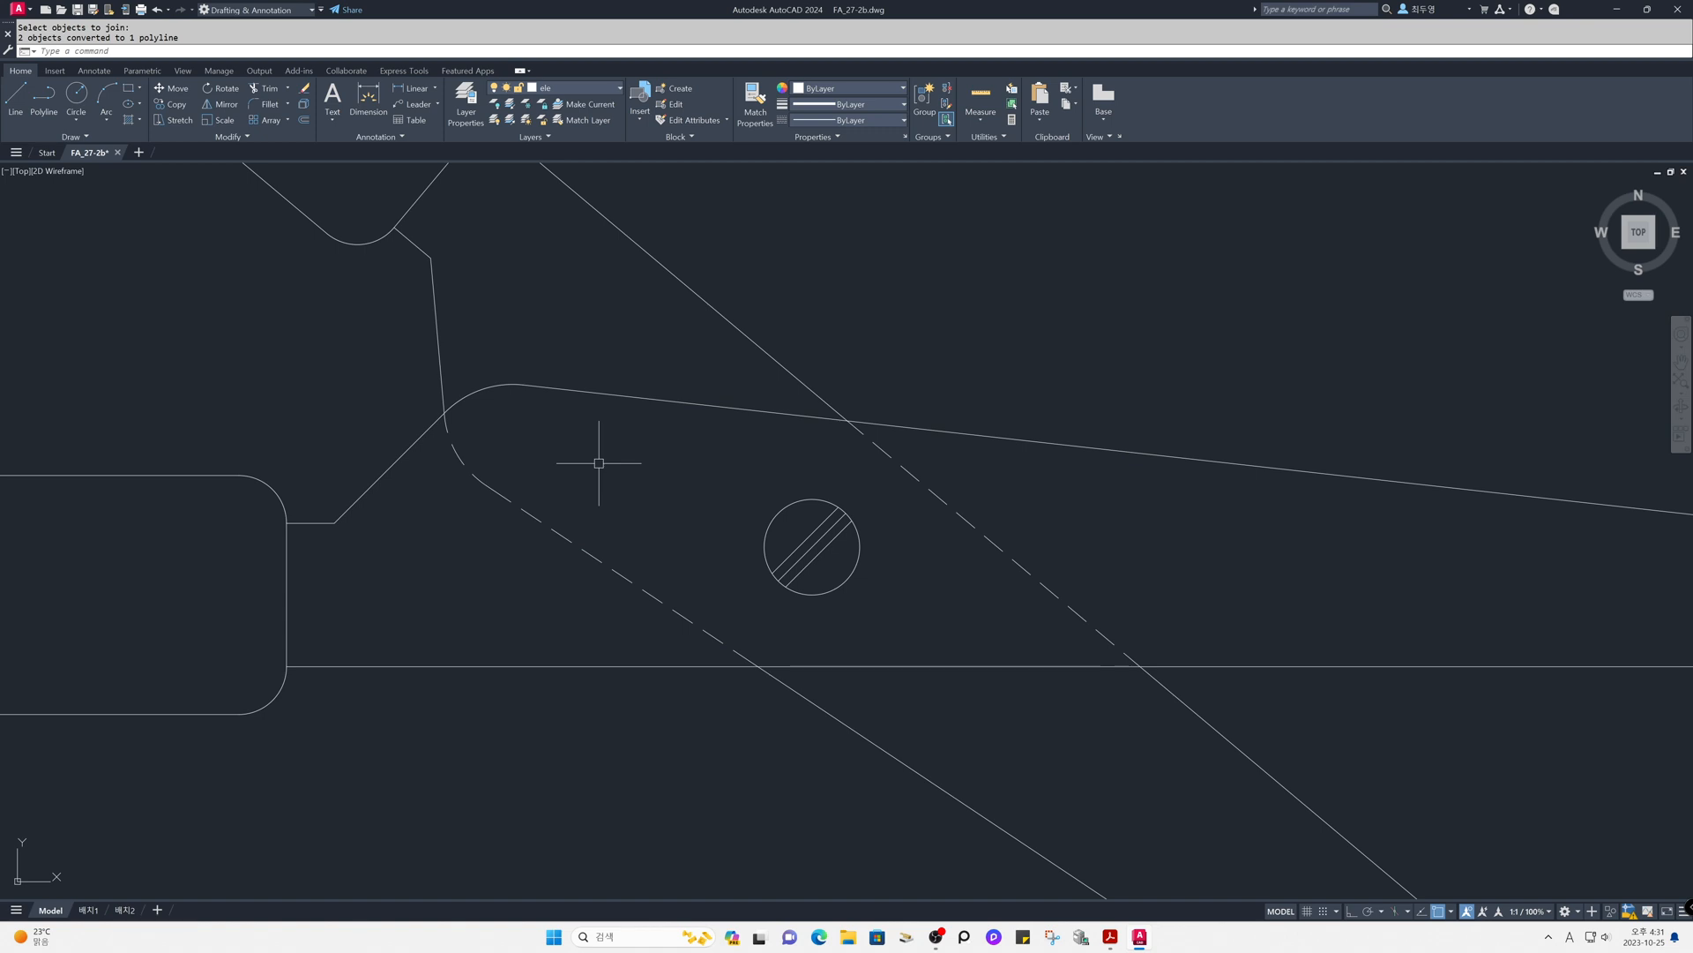
# - Turn on linetype generation for the joined hidden polyline along the mirrored blade's lower edge and rounded corner
pyautogui.write('pe')
pyautogui.press('Return')
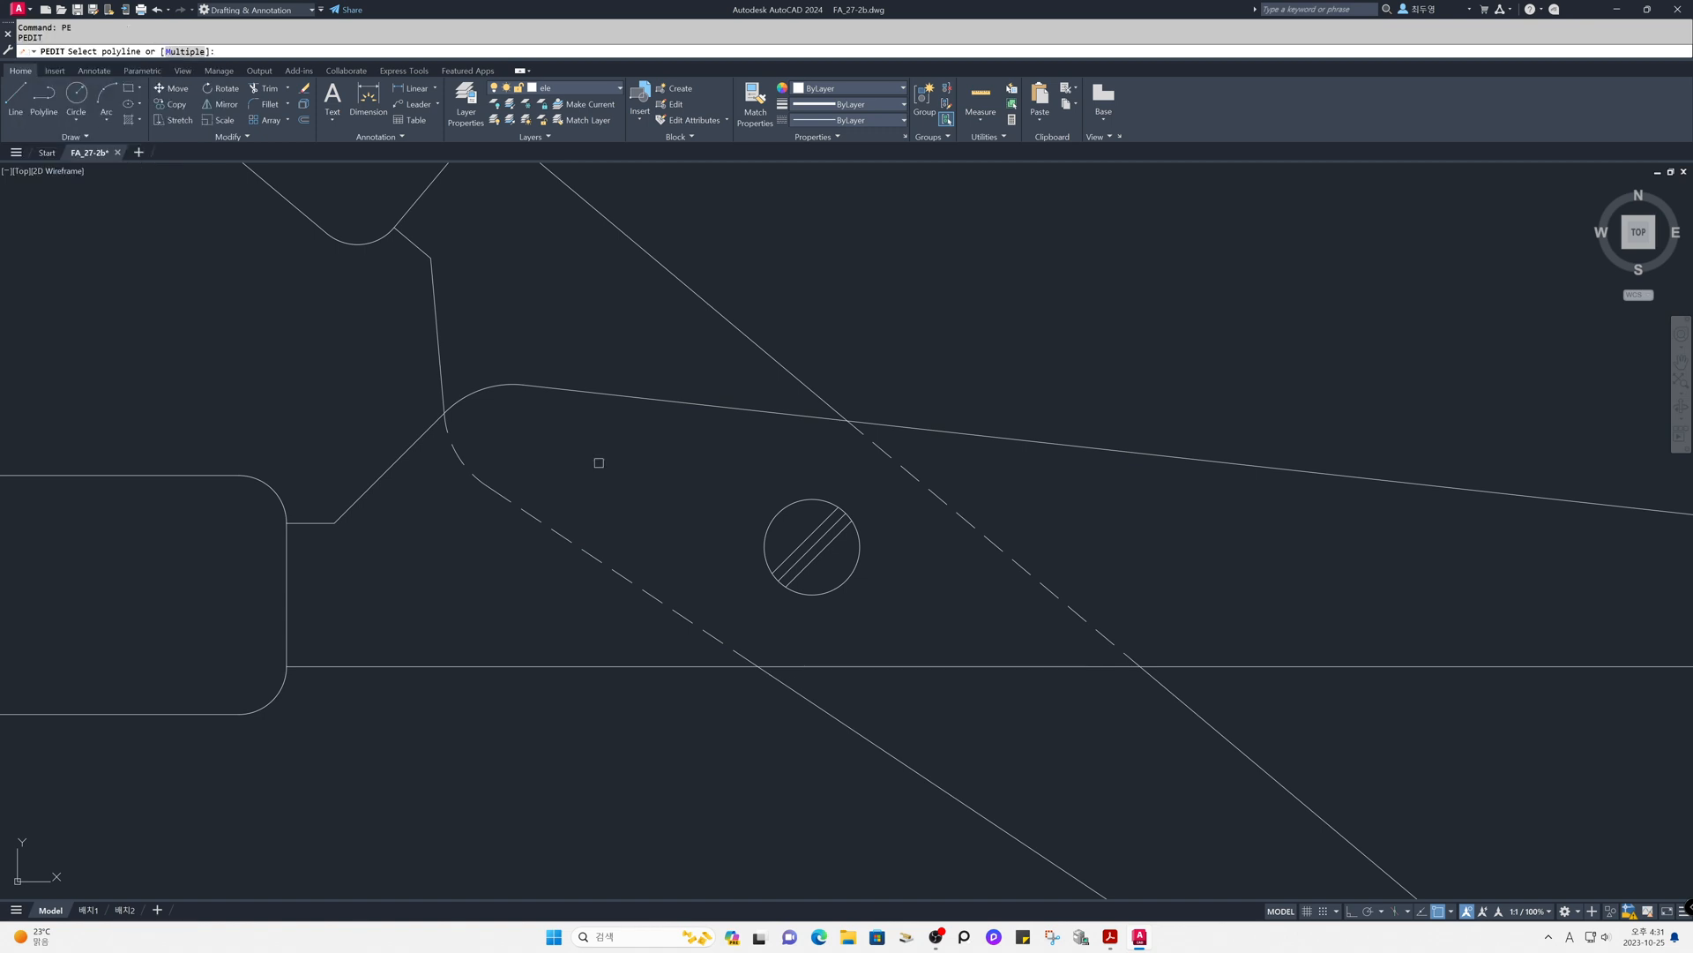
pyautogui.click(533, 516)
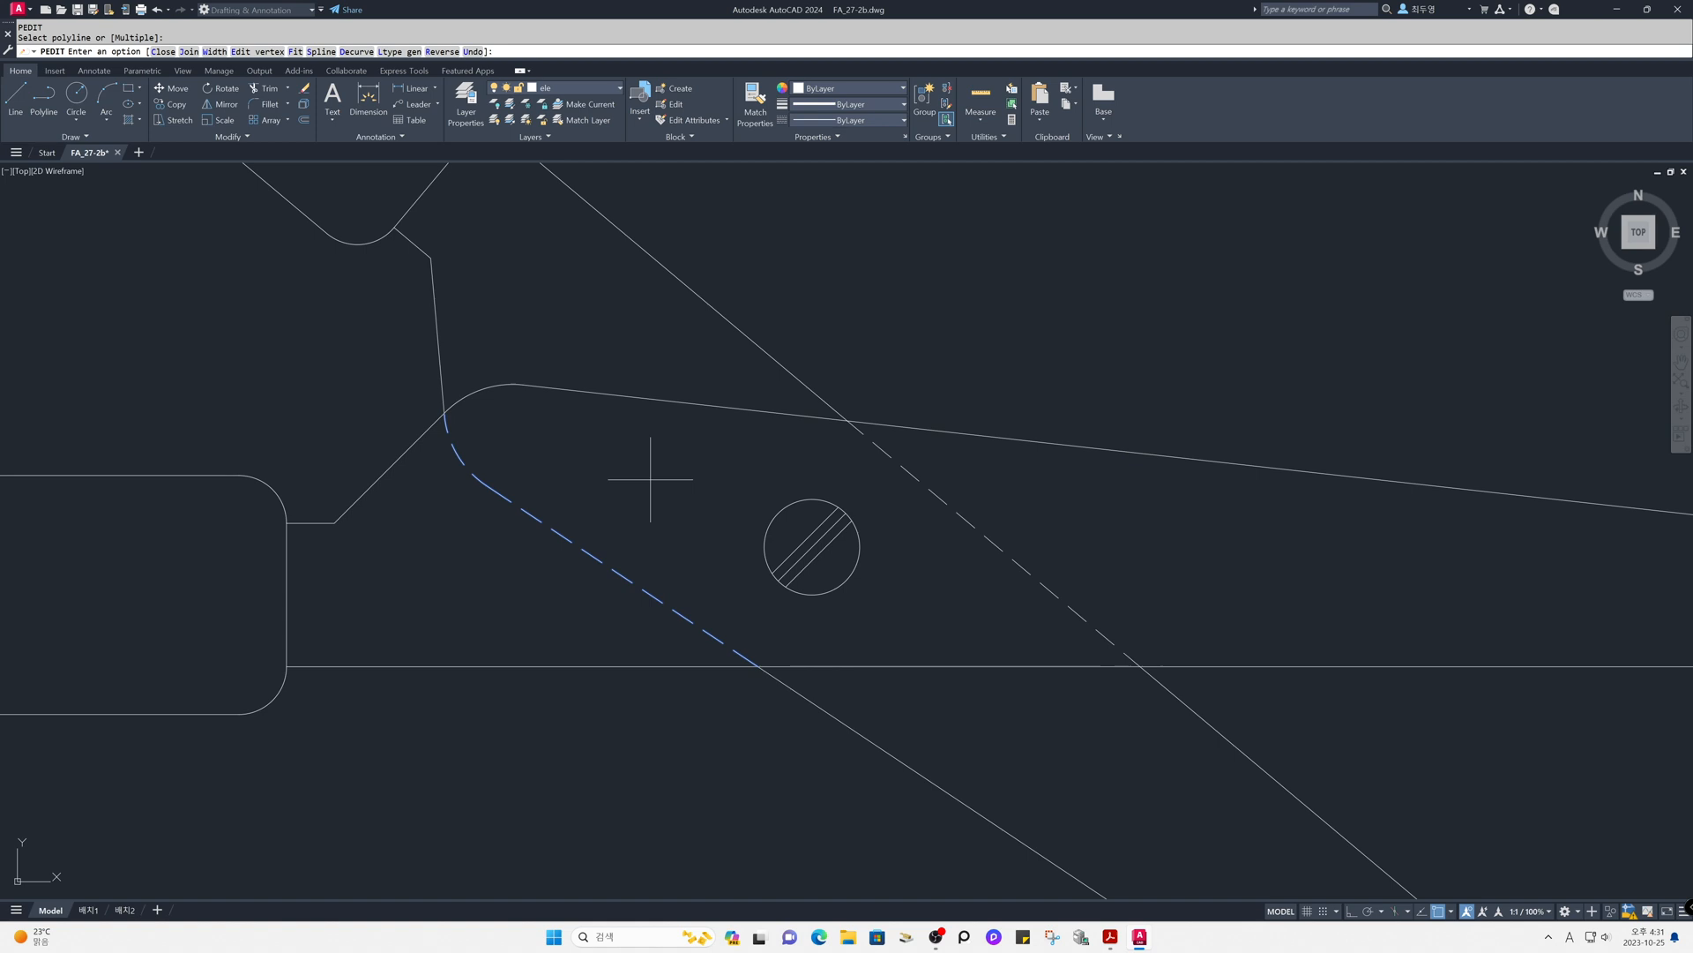
pyautogui.click(399, 53)
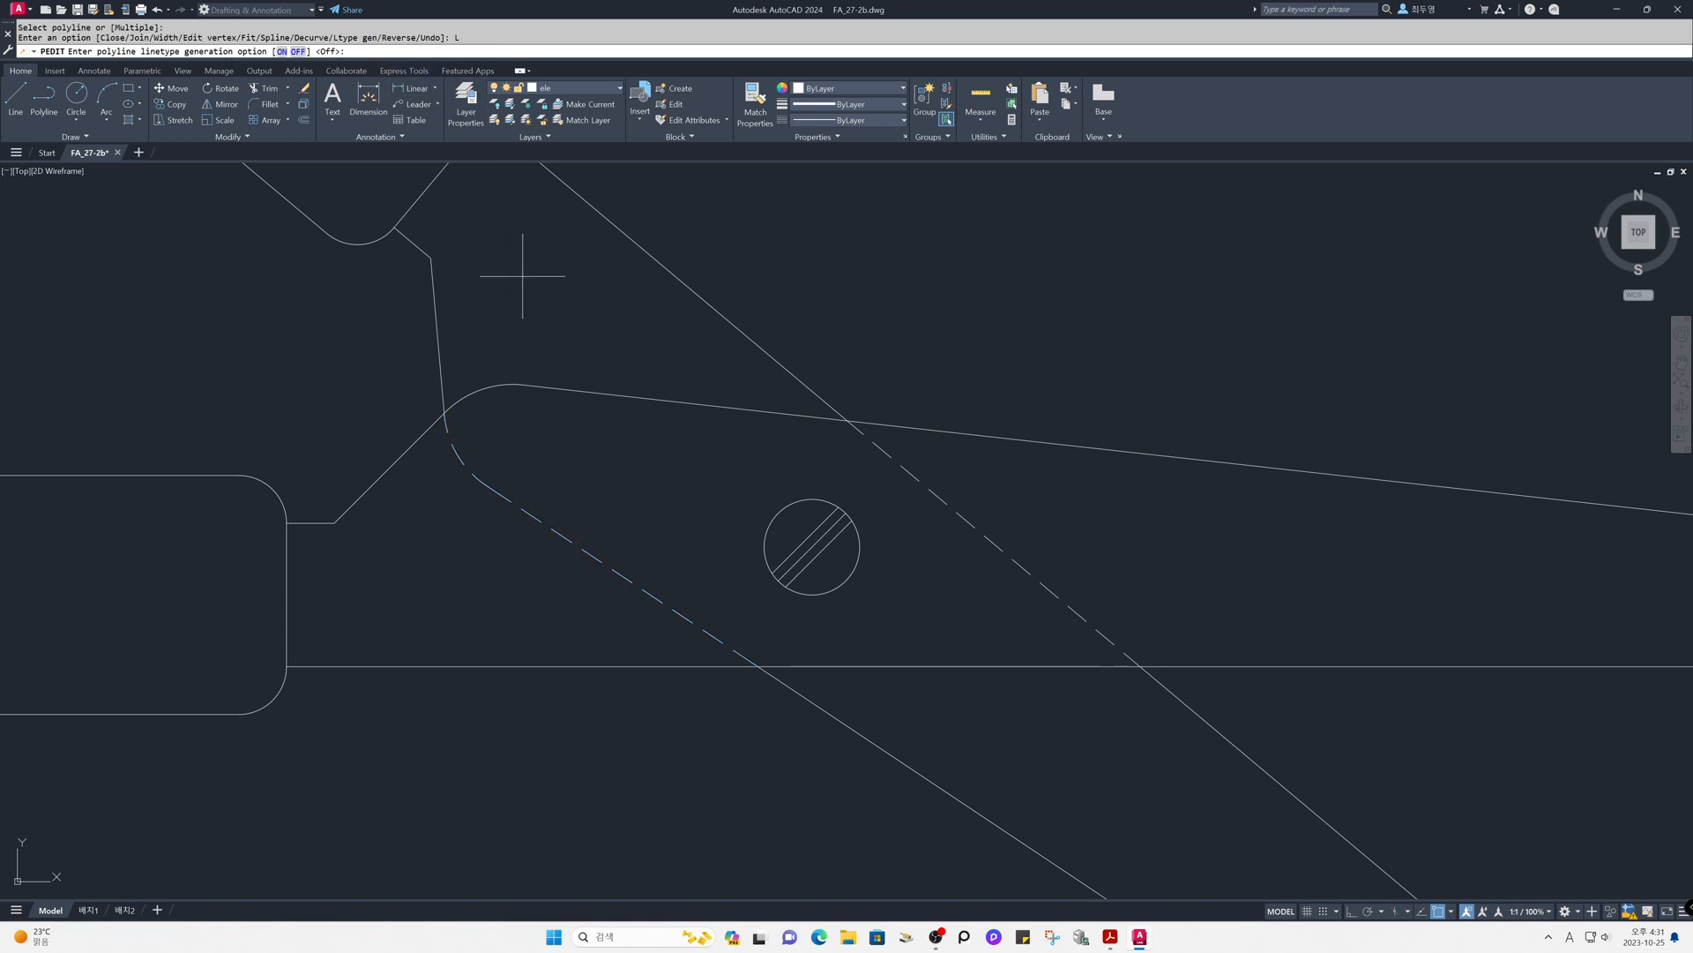
pyautogui.click(281, 51)
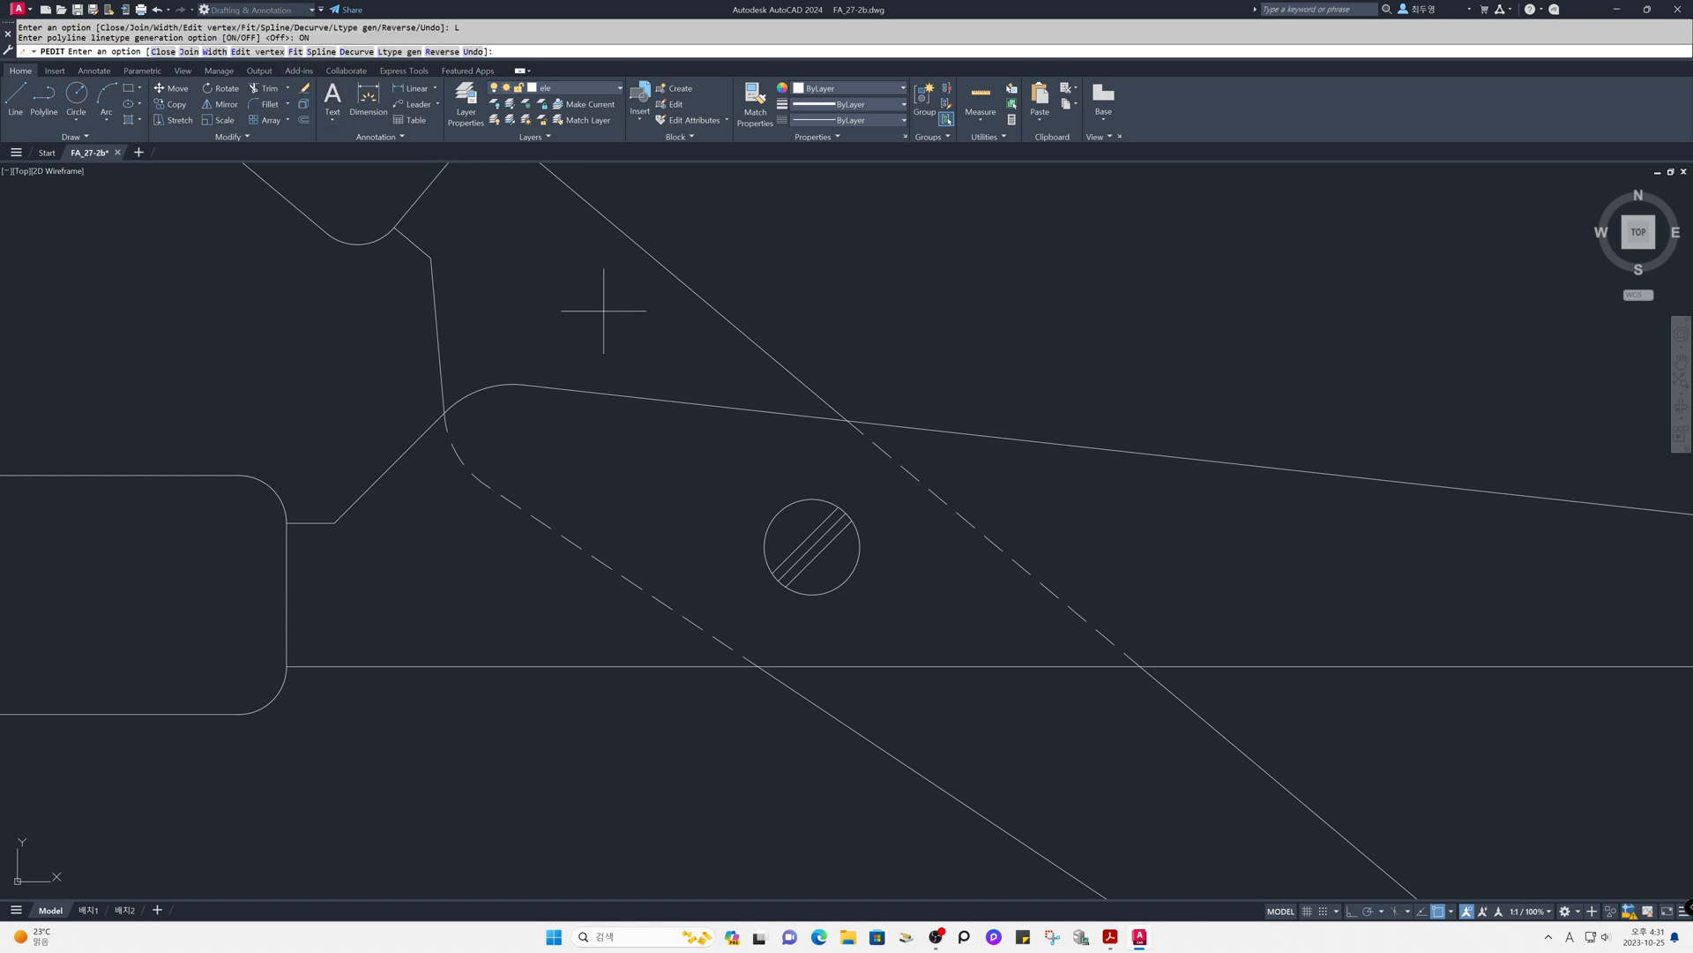
pyautogui.press('Return')
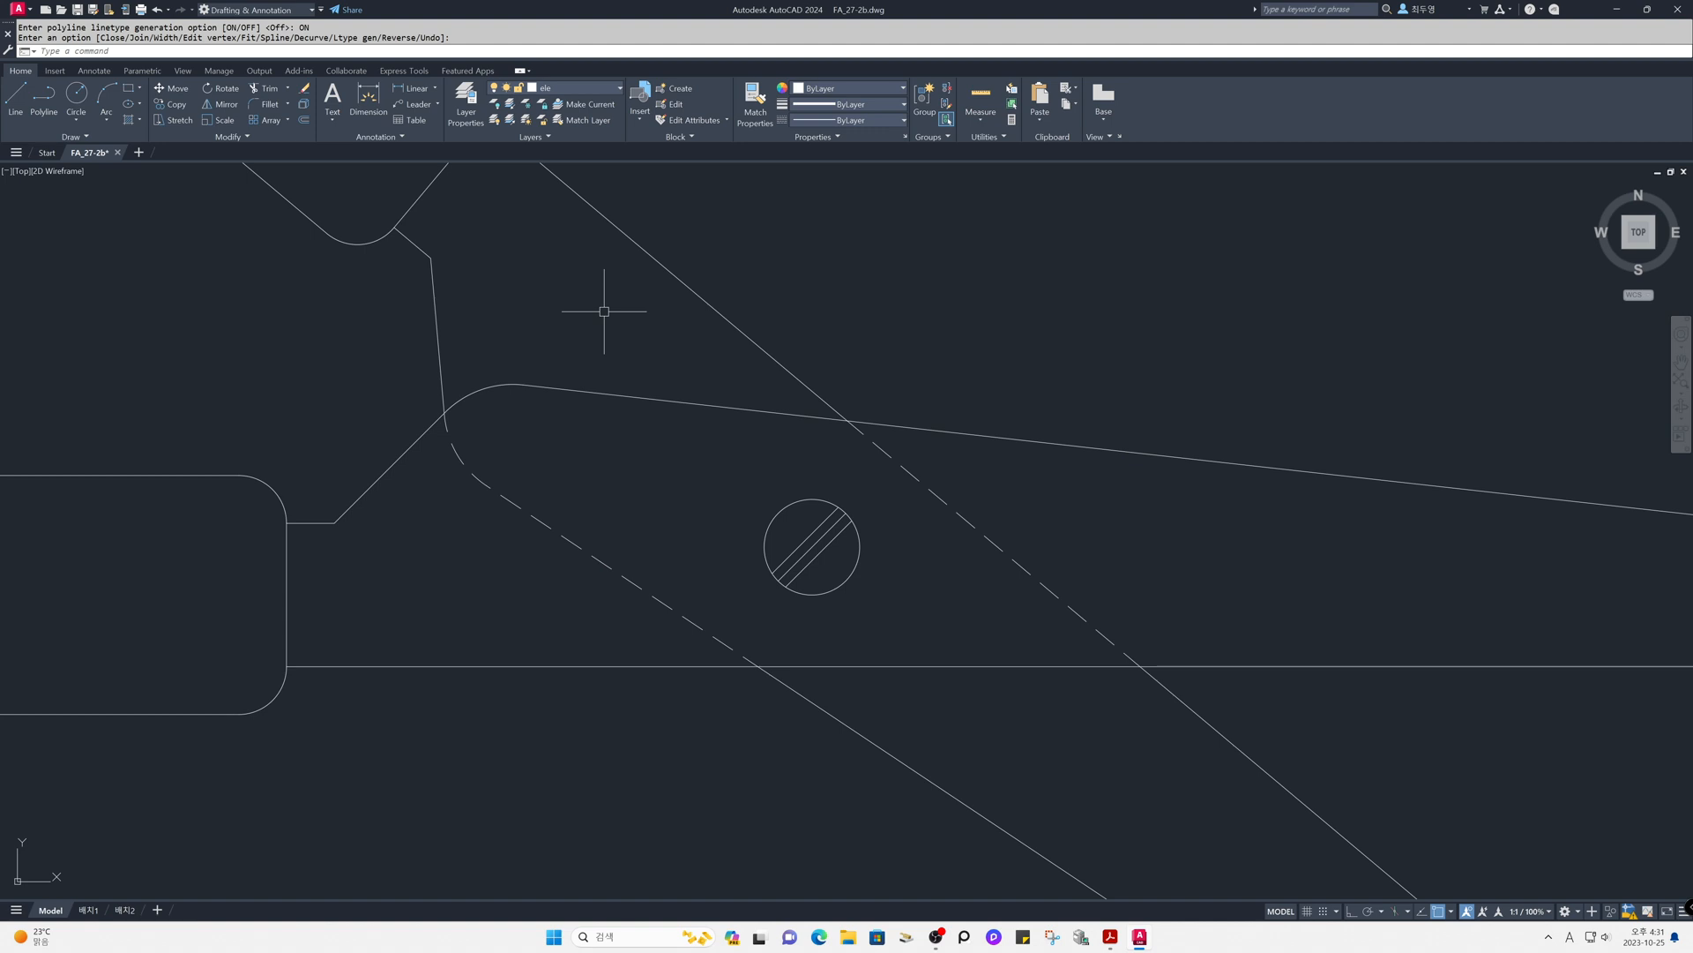
# - Thaw and unlock the cen layer with the whole pair of scissors in view
pyautogui.write('z')
pyautogui.press('Return')
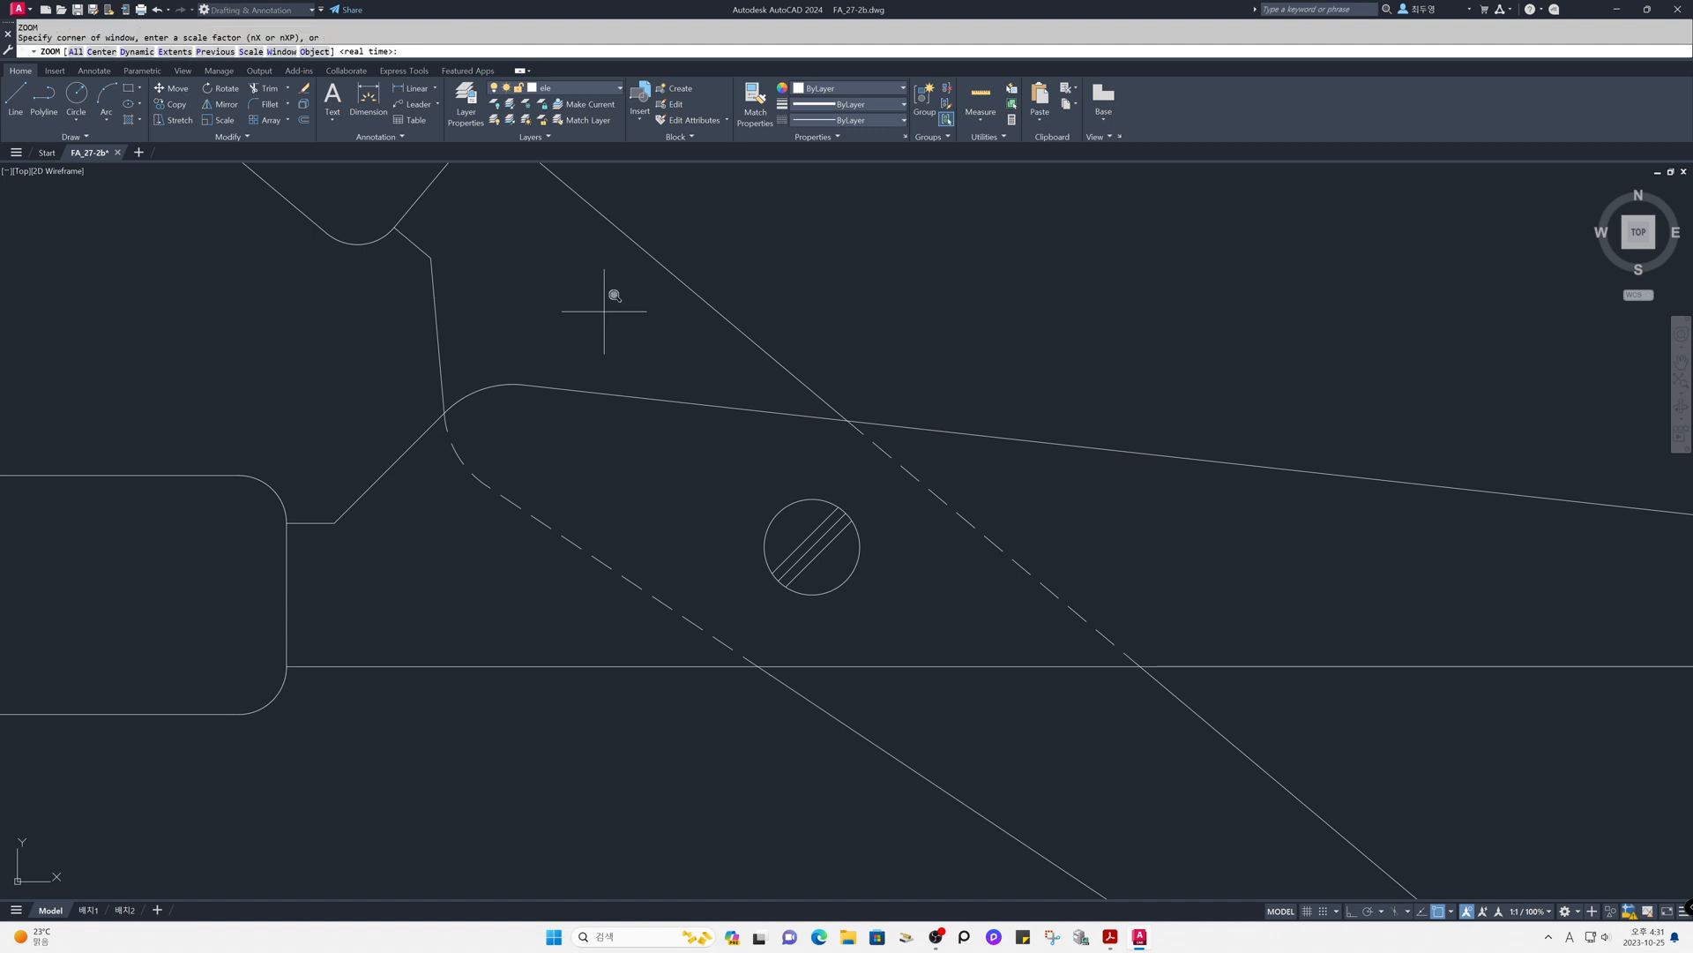
pyautogui.write('p')
pyautogui.press('Return')
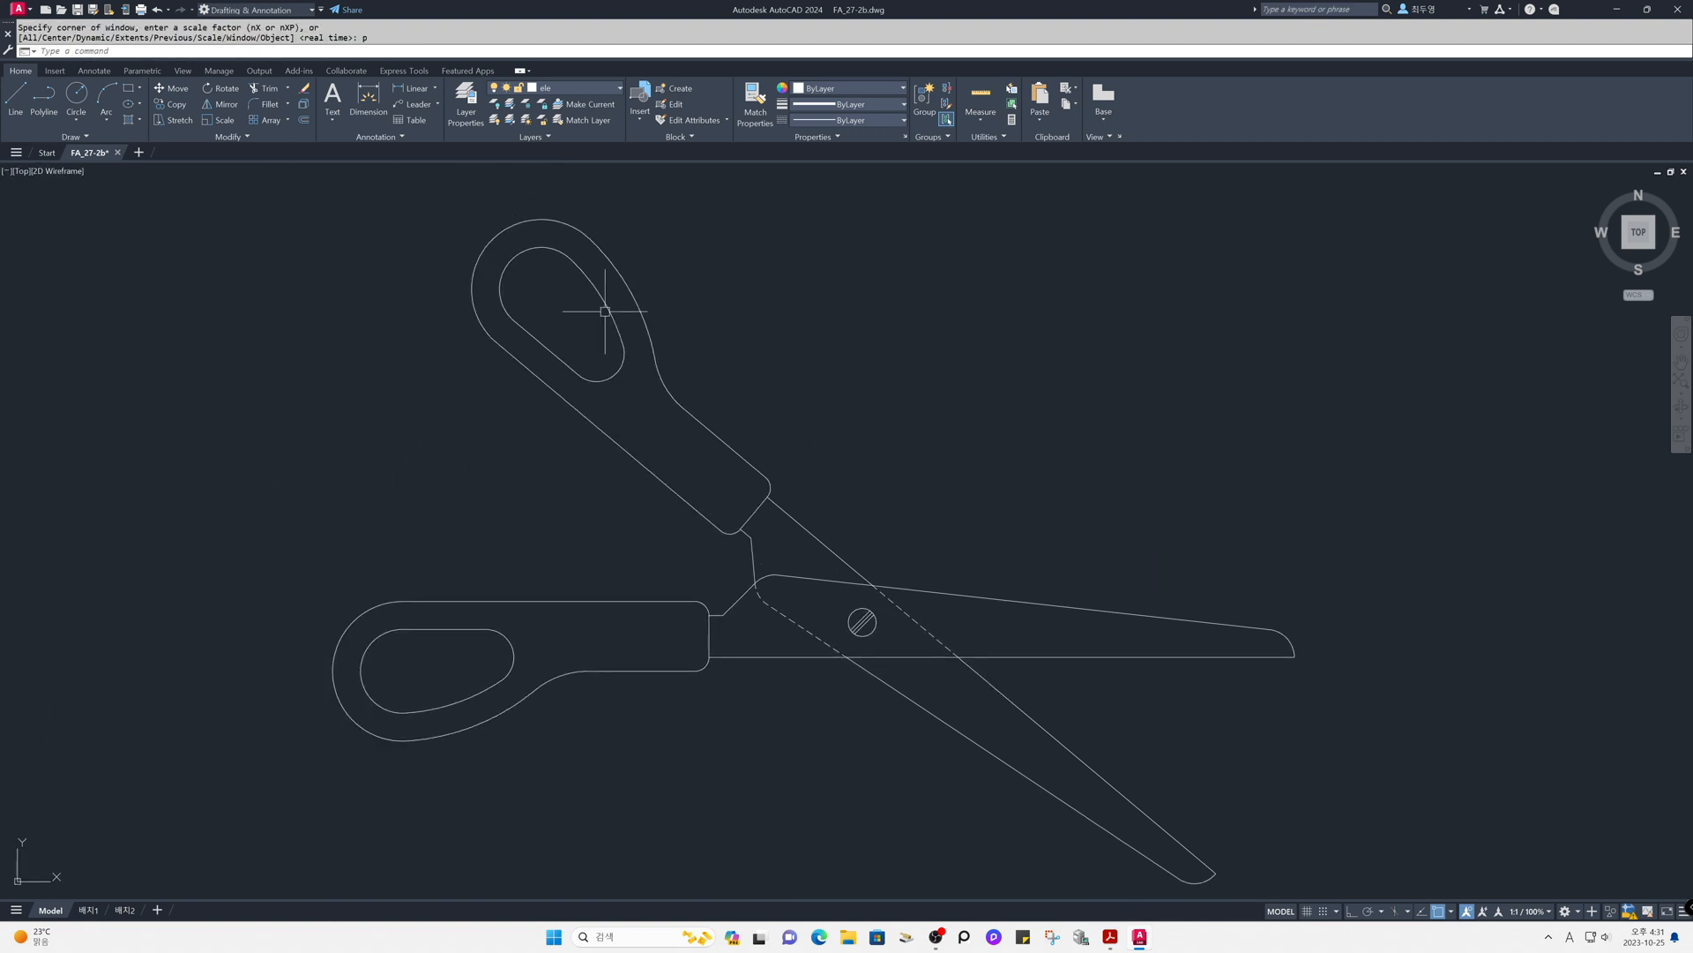
pyautogui.click(609, 89)
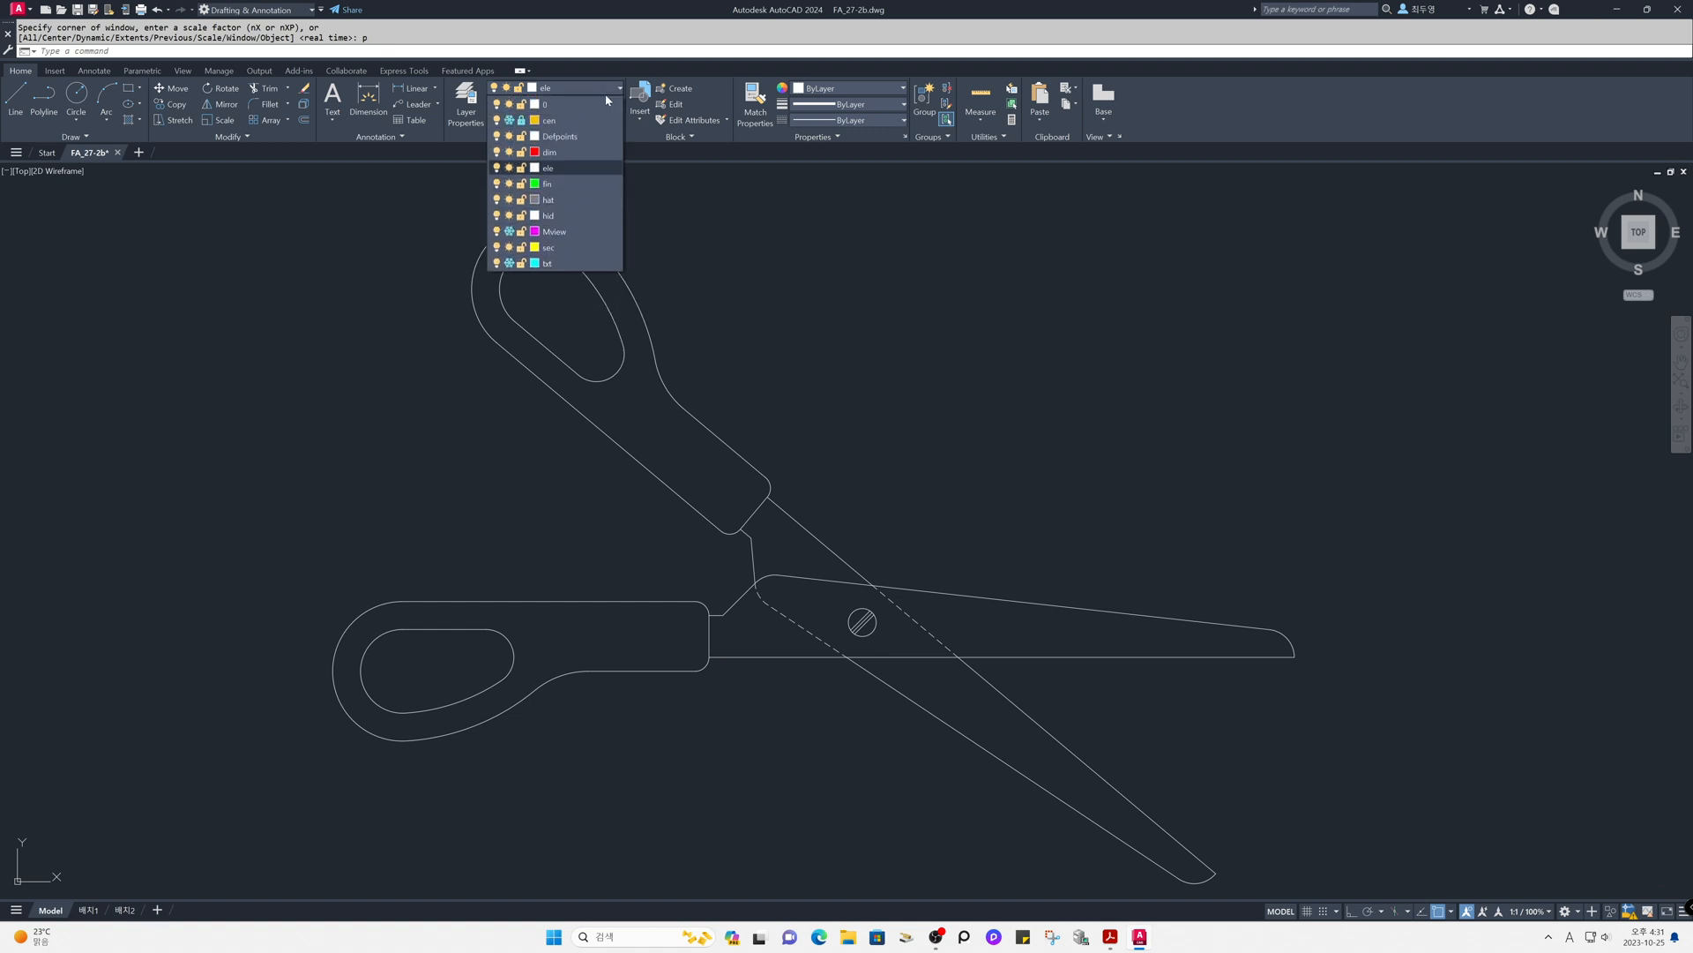
pyautogui.click(510, 122)
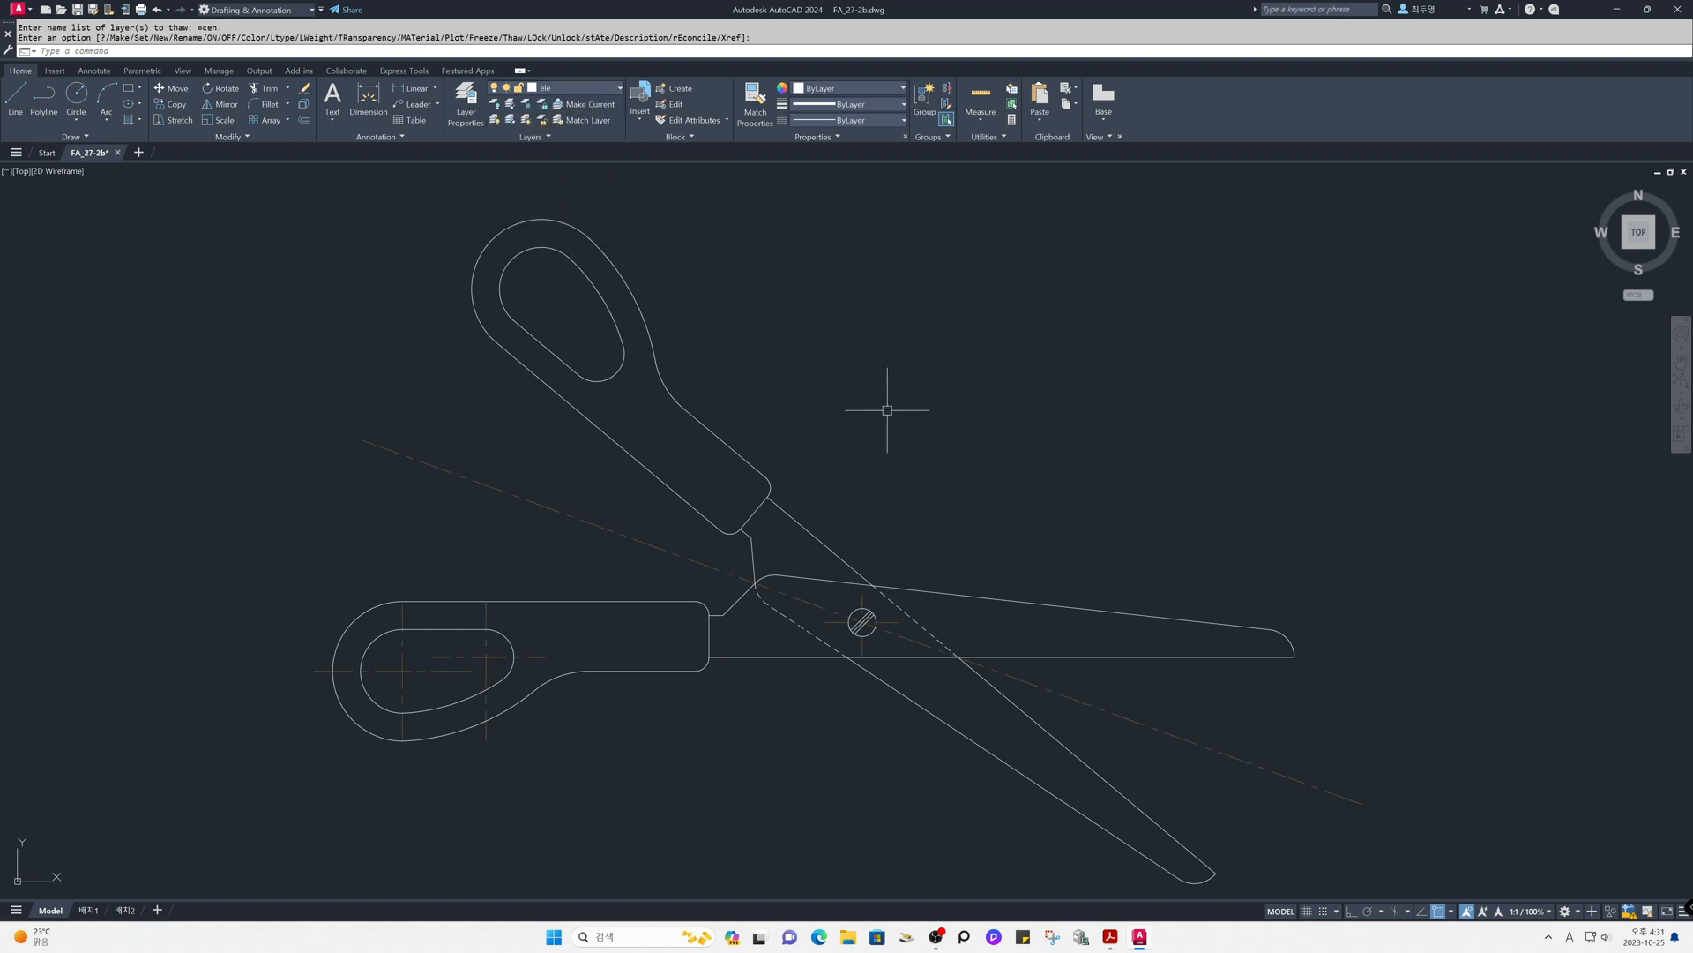
pyautogui.click(596, 89)
pyautogui.click(522, 120)
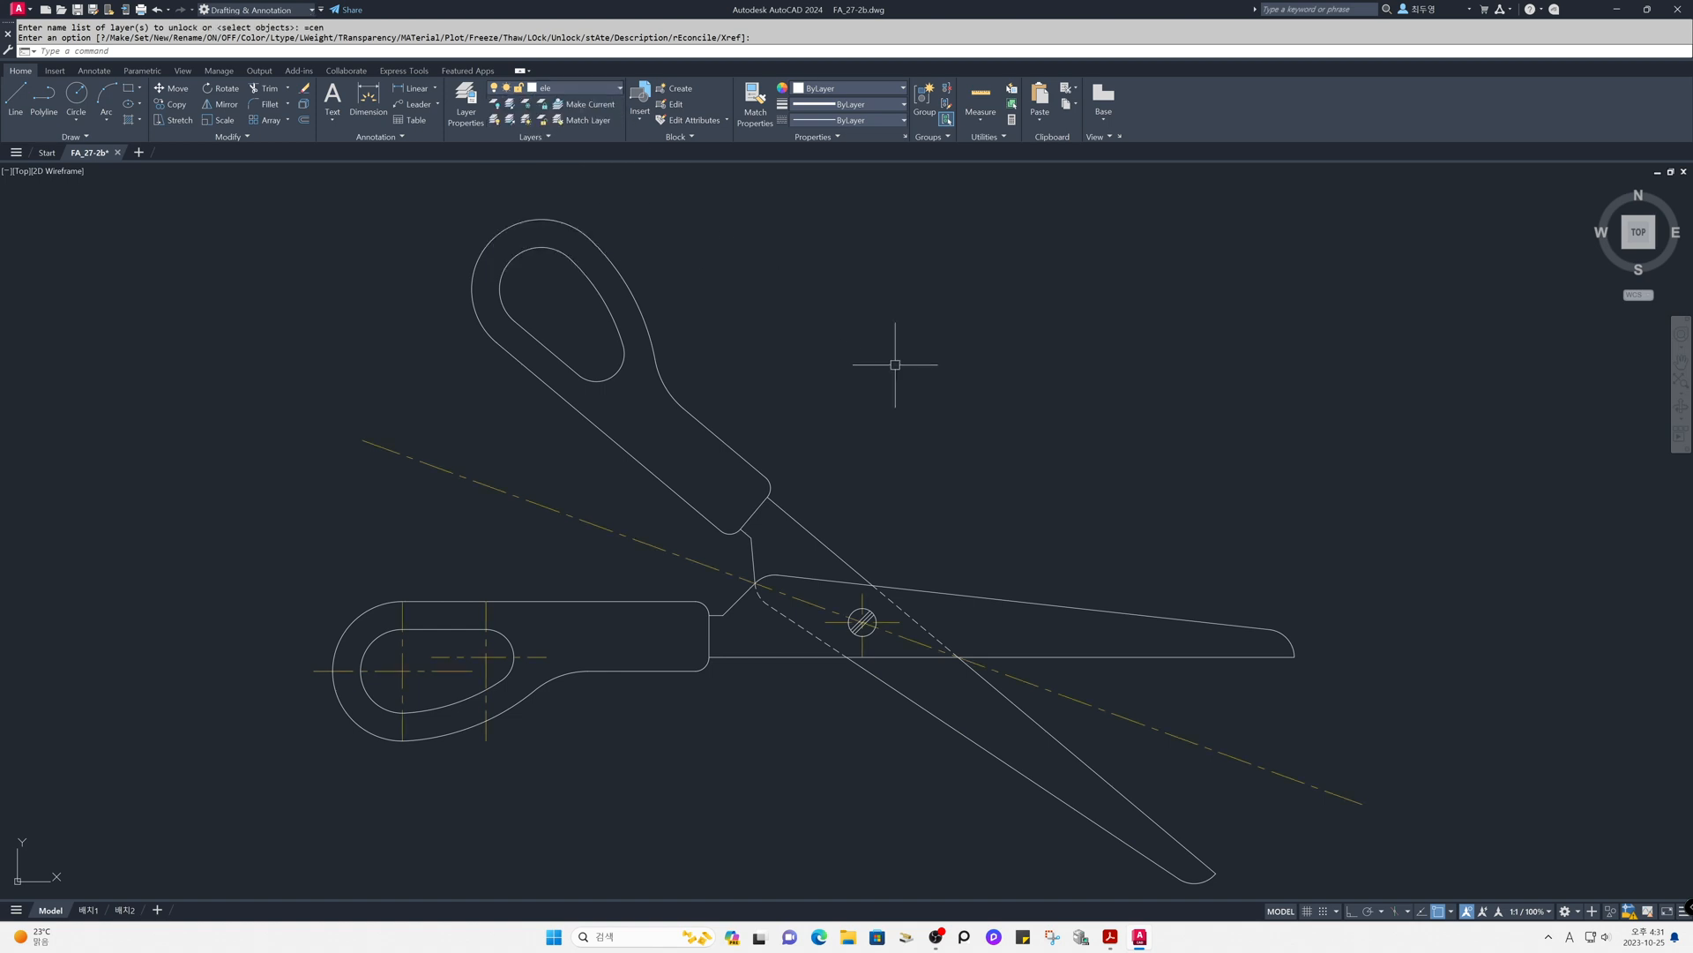
# - Trim the pivot screw's horizontal and vertical centre lines at the screw circle, removing the four parts outside it
pyautogui.write('z')
pyautogui.press('Return')
pyautogui.click(774, 530)
pyautogui.click(963, 697)
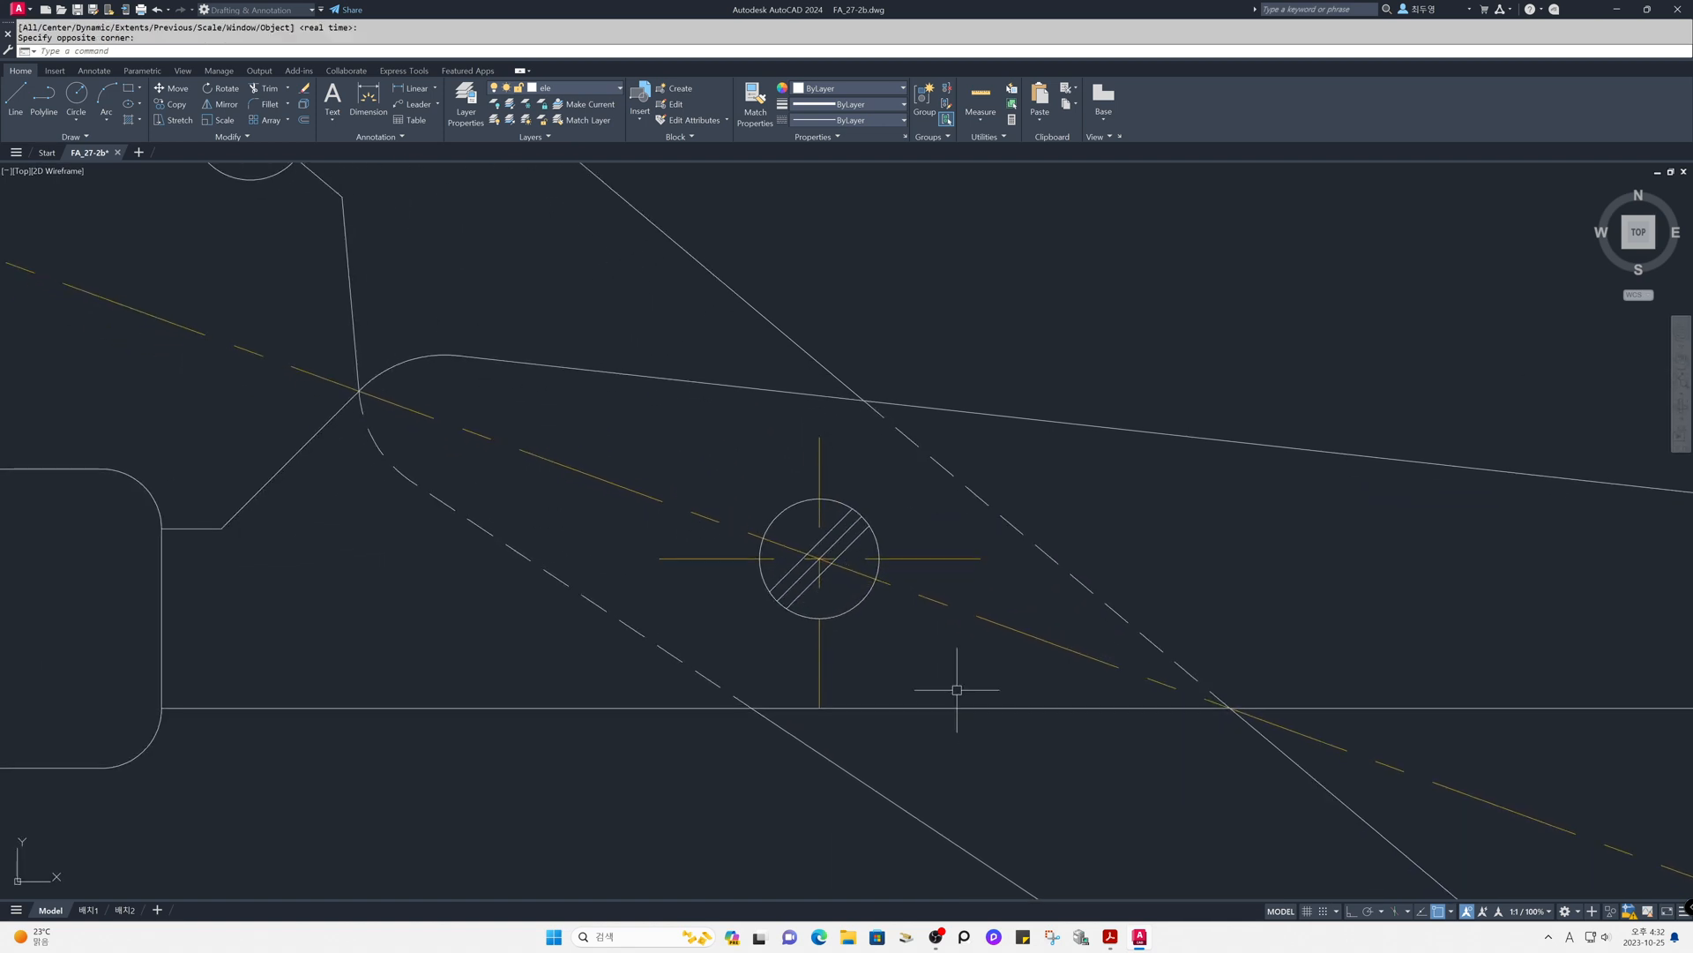
pyautogui.write('tr')
pyautogui.press('Return')
pyautogui.click(864, 601)
pyautogui.press('Return')
pyautogui.click(909, 558)
pyautogui.click(820, 477)
pyautogui.click(737, 559)
pyautogui.click(821, 650)
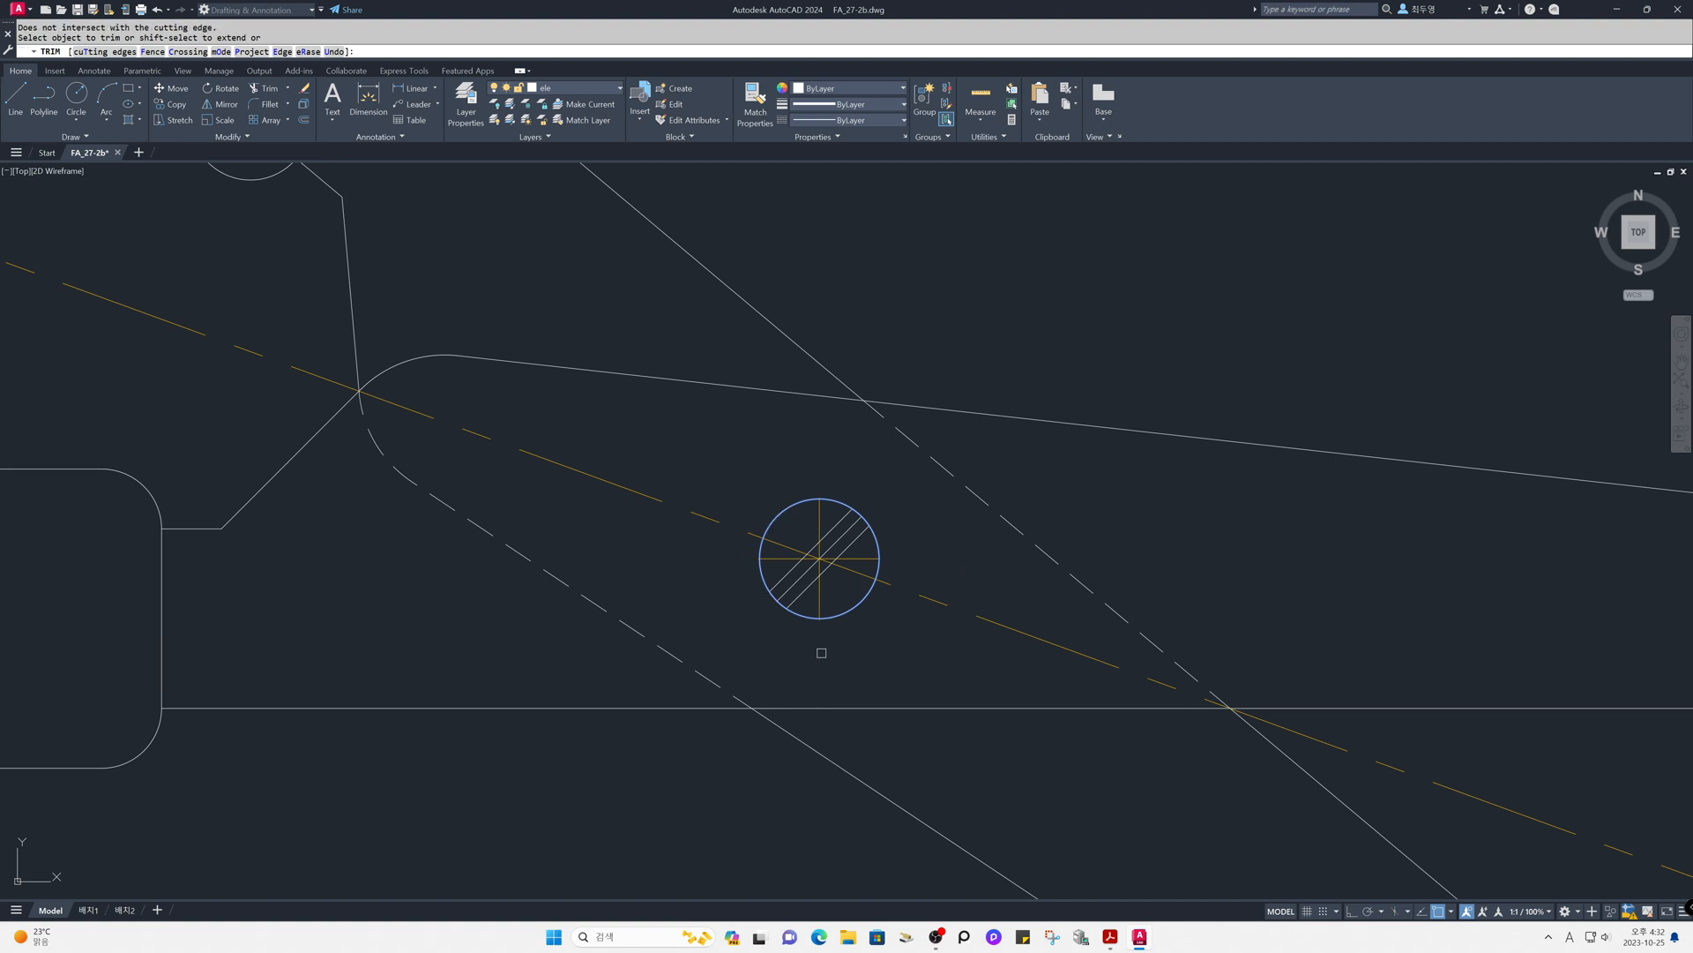
pyautogui.press('Return')
# - Draw circles over the horizontal handle's finger hole end arcs, centred on their centre-line intersections, the large one with radius 15
pyautogui.write('z')
pyautogui.press('Return')
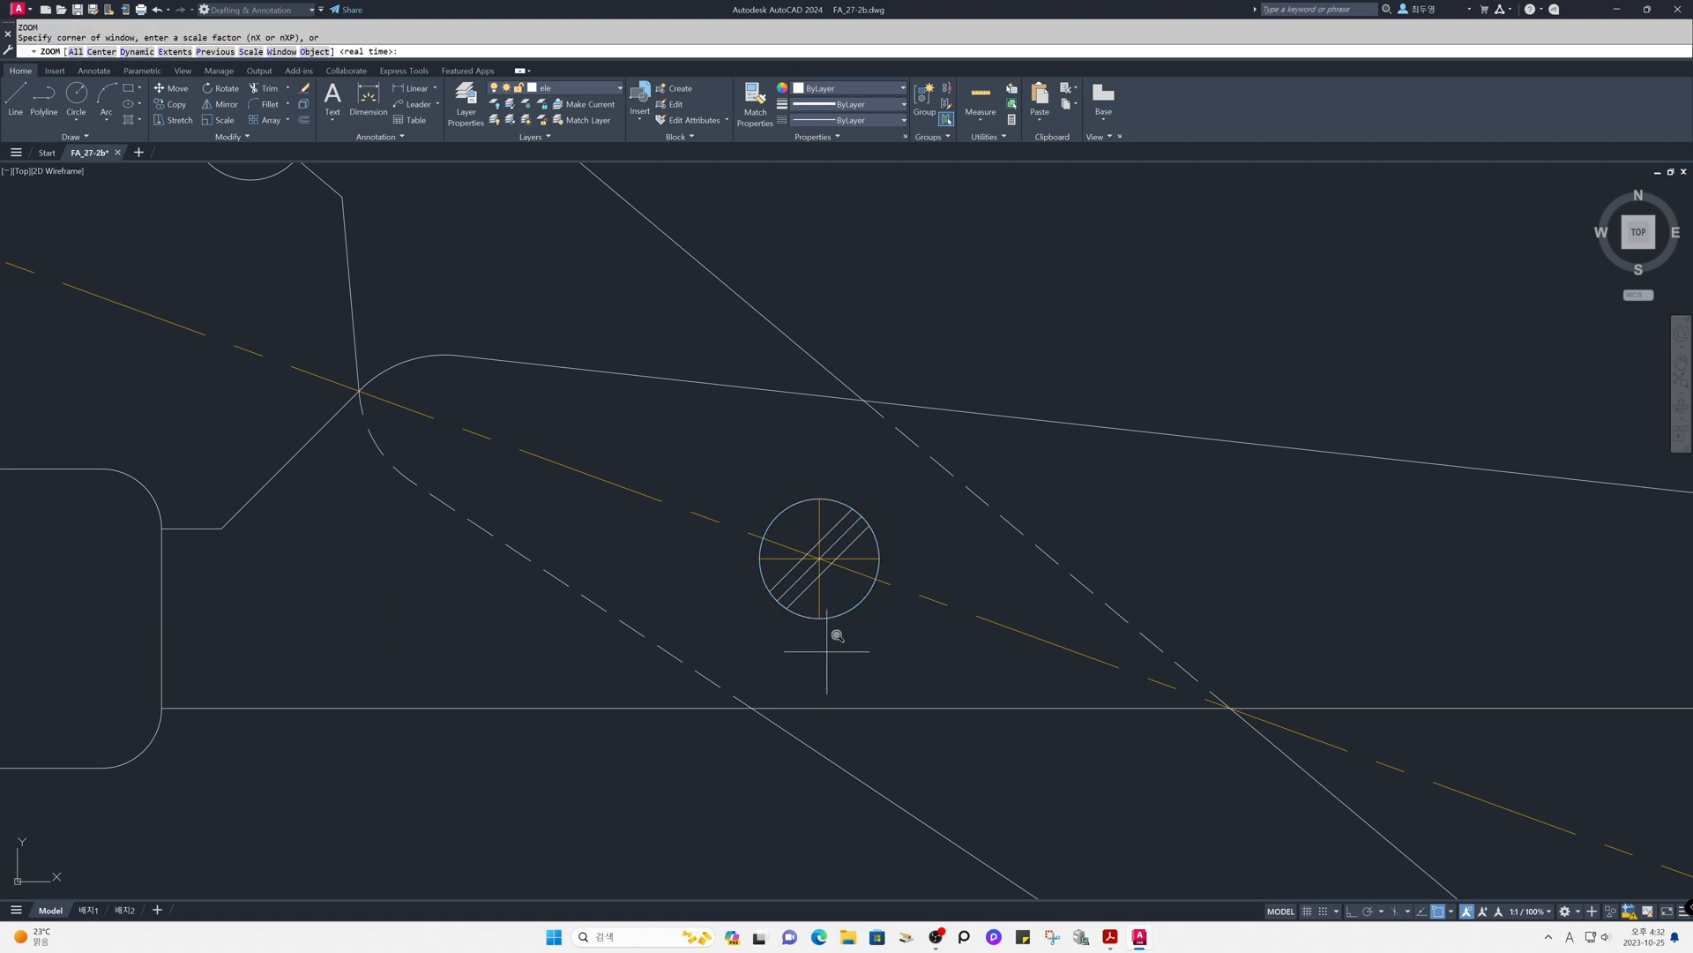
pyautogui.write('p')
pyautogui.press('Return')
pyautogui.write('z')
pyautogui.press('Return')
pyautogui.click(303, 519)
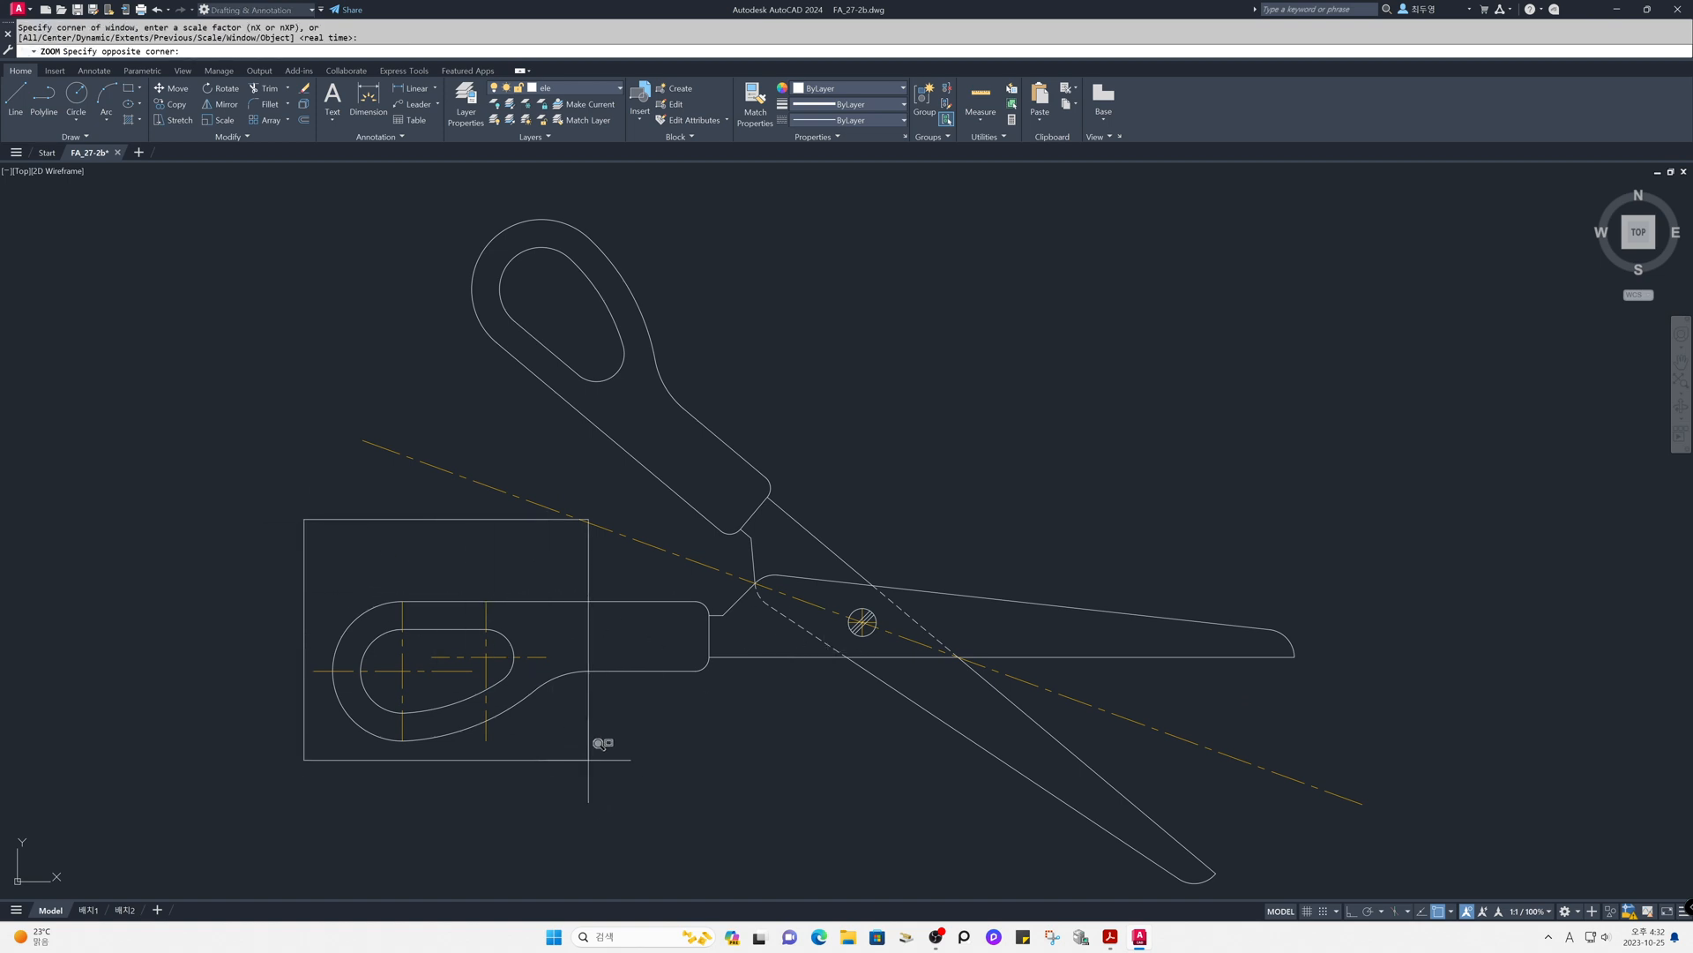
pyautogui.click(593, 781)
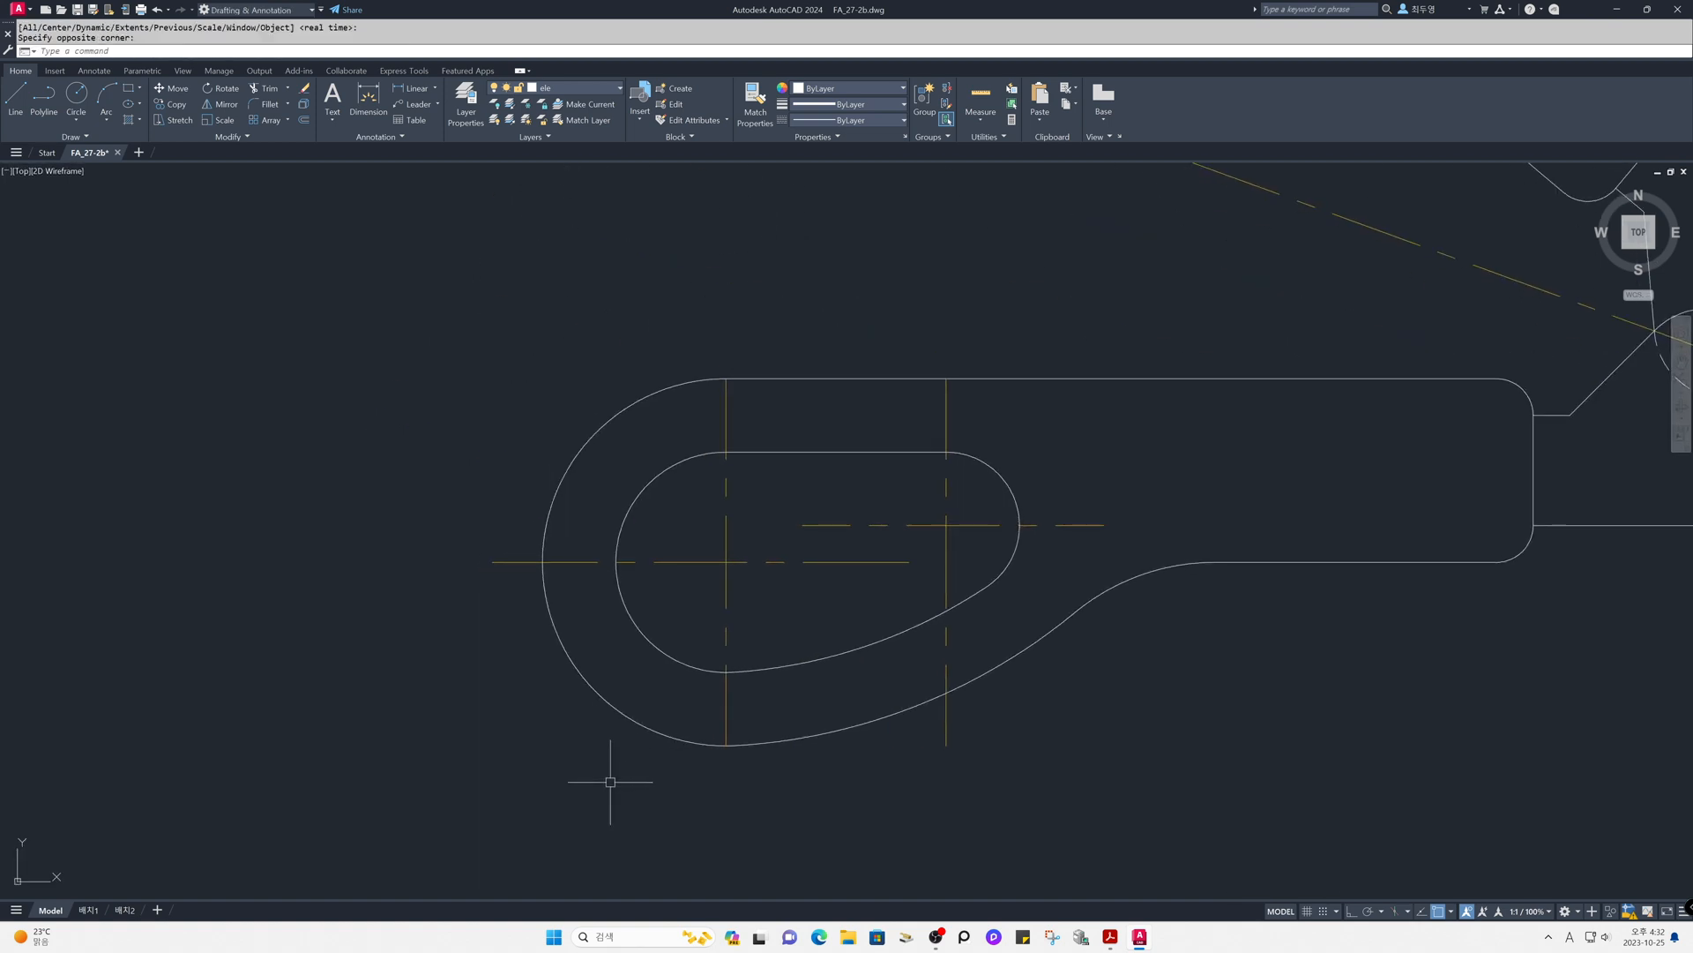
pyautogui.write('c')
pyautogui.press('Return')
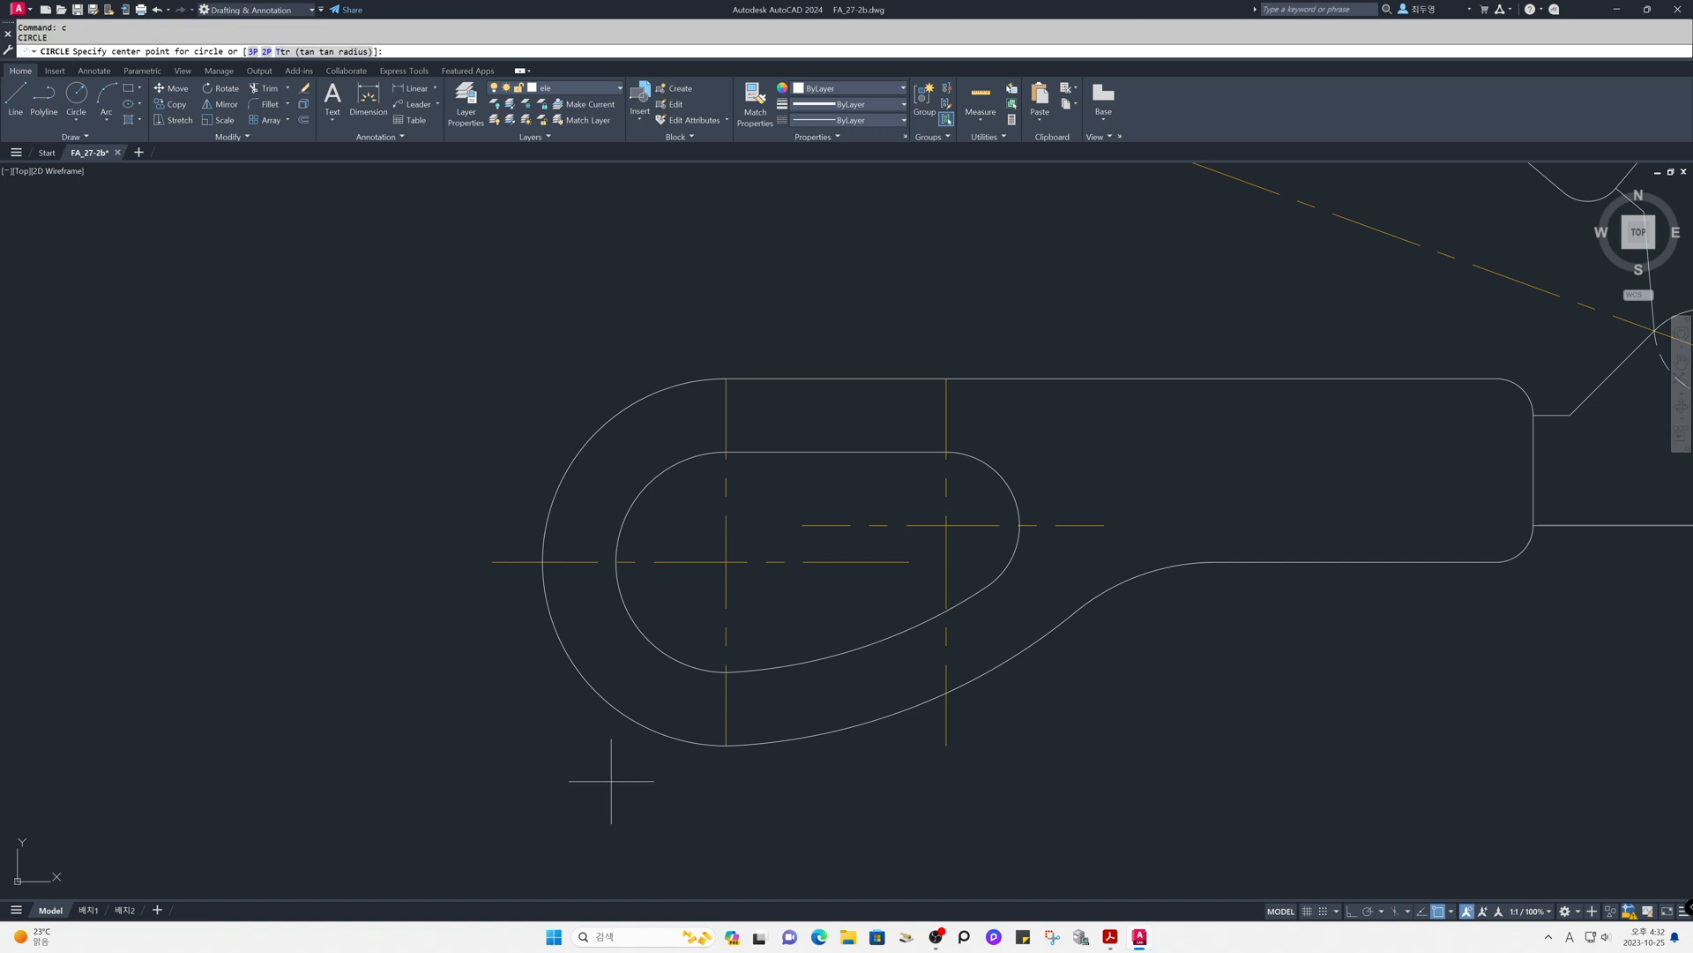
pyautogui.click(726, 561)
pyautogui.click(615, 562)
pyautogui.press('Return')
pyautogui.click(947, 526)
pyautogui.click(1019, 526)
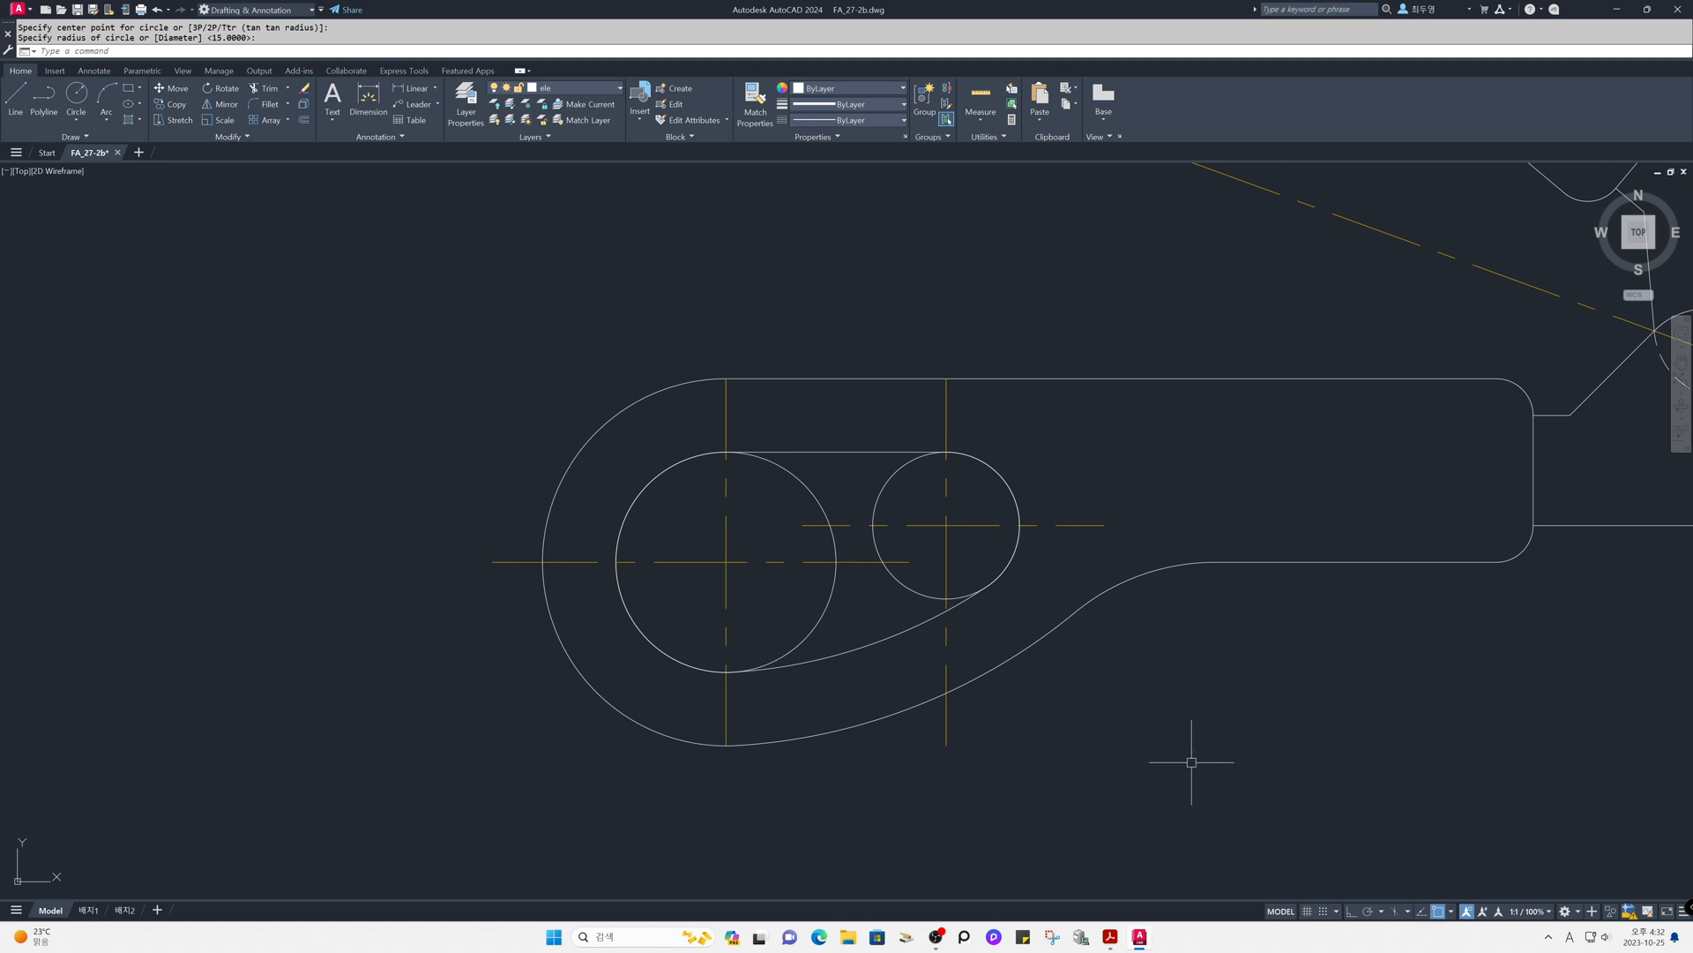
# - Trim the centre lines of the finger hole's small end arc to the small circle
pyautogui.write('tr')
pyautogui.press('Return')
pyautogui.click(926, 593)
pyautogui.press('Return')
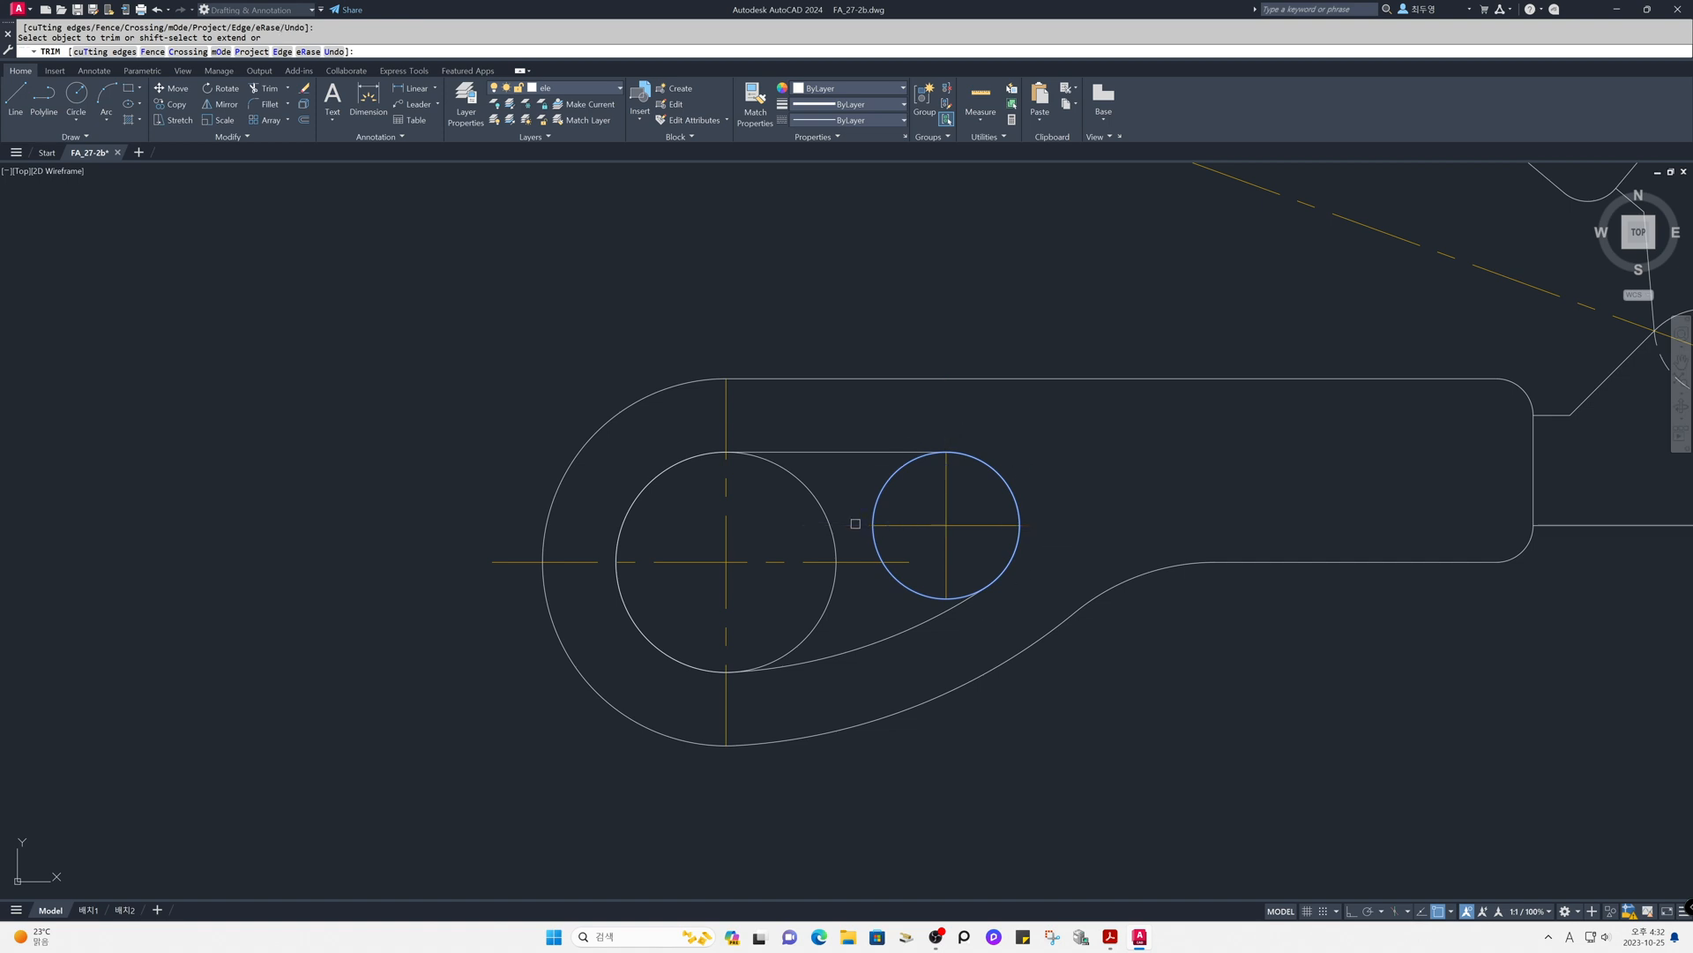
pyautogui.press('Return')
# - Trim the centre lines of the finger hole's large end arc to the large circle
pyautogui.press('Return')
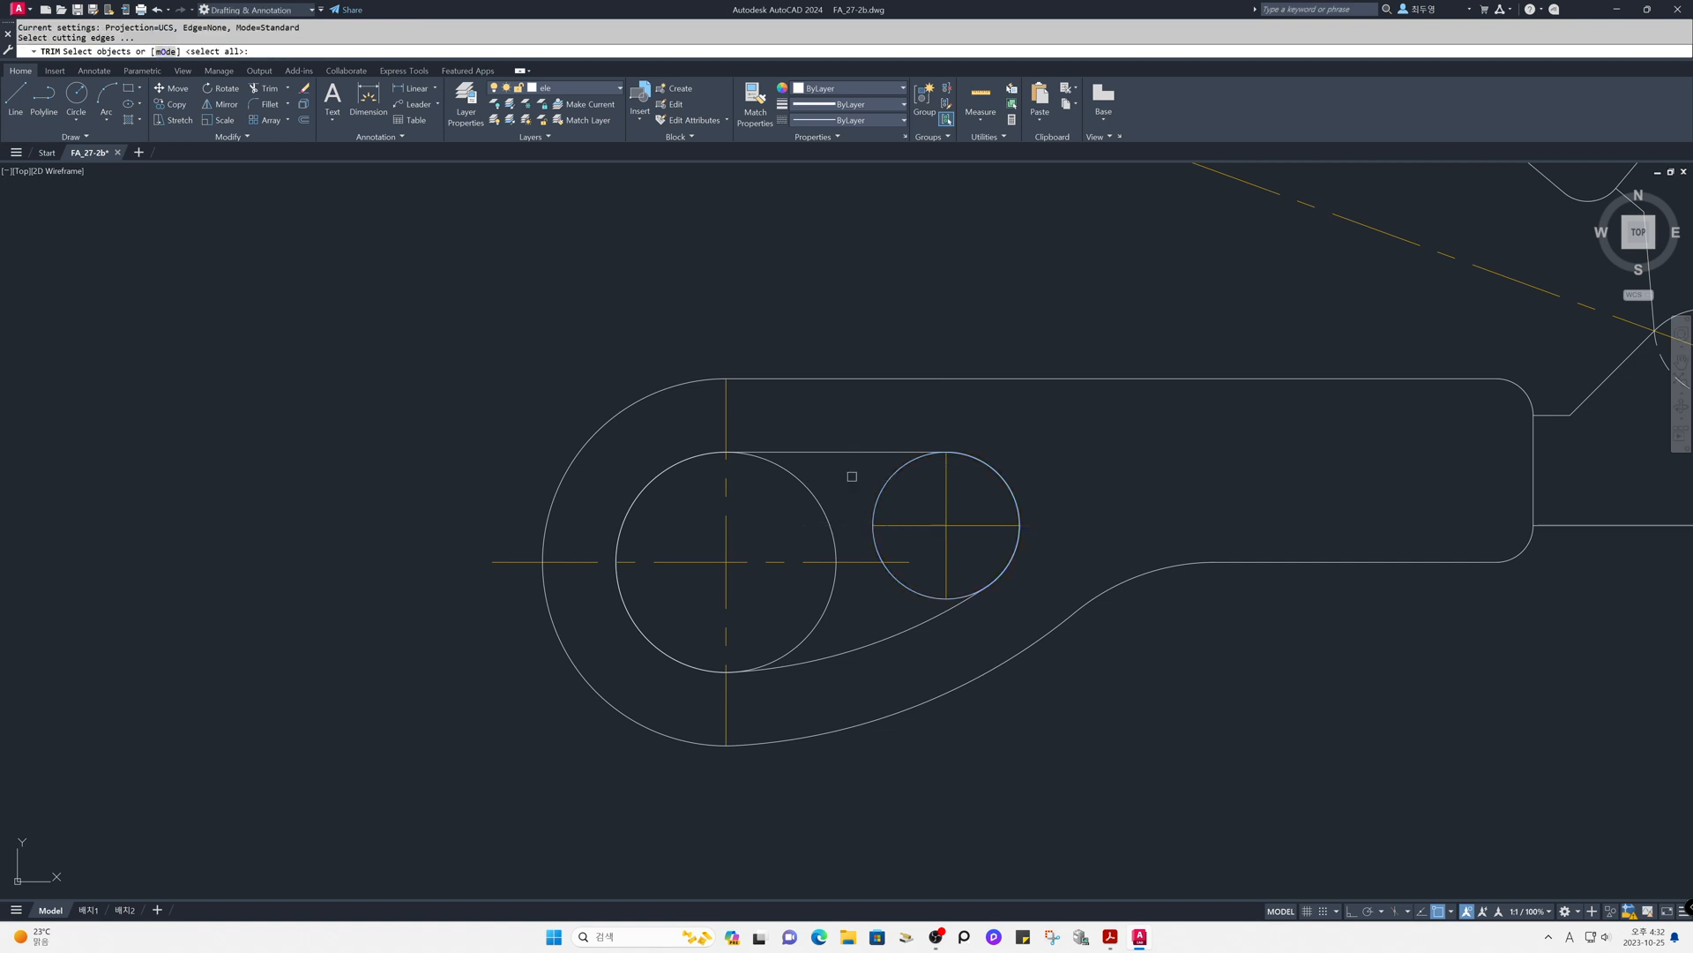
pyautogui.click(806, 485)
pyautogui.press('Return')
pyautogui.click(856, 561)
pyautogui.click(727, 708)
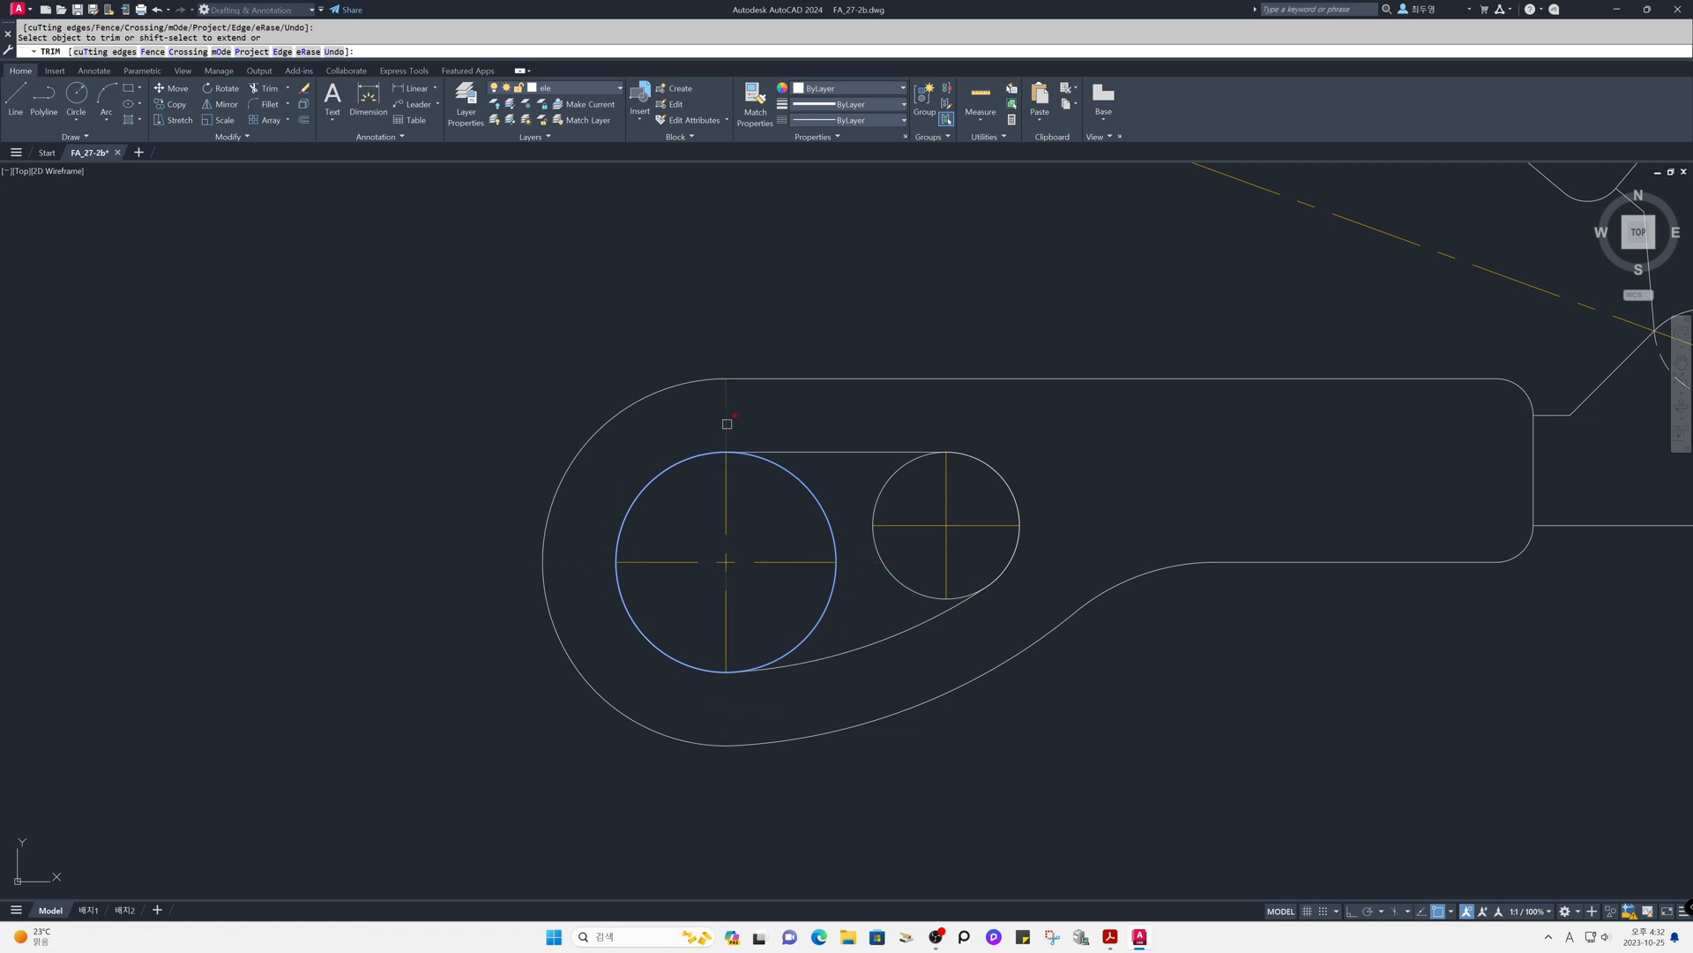
pyautogui.press('Return')
# - Erase the two helper circles from the horizontal handle's finger hole
pyautogui.write('e')
pyautogui.press('Return')
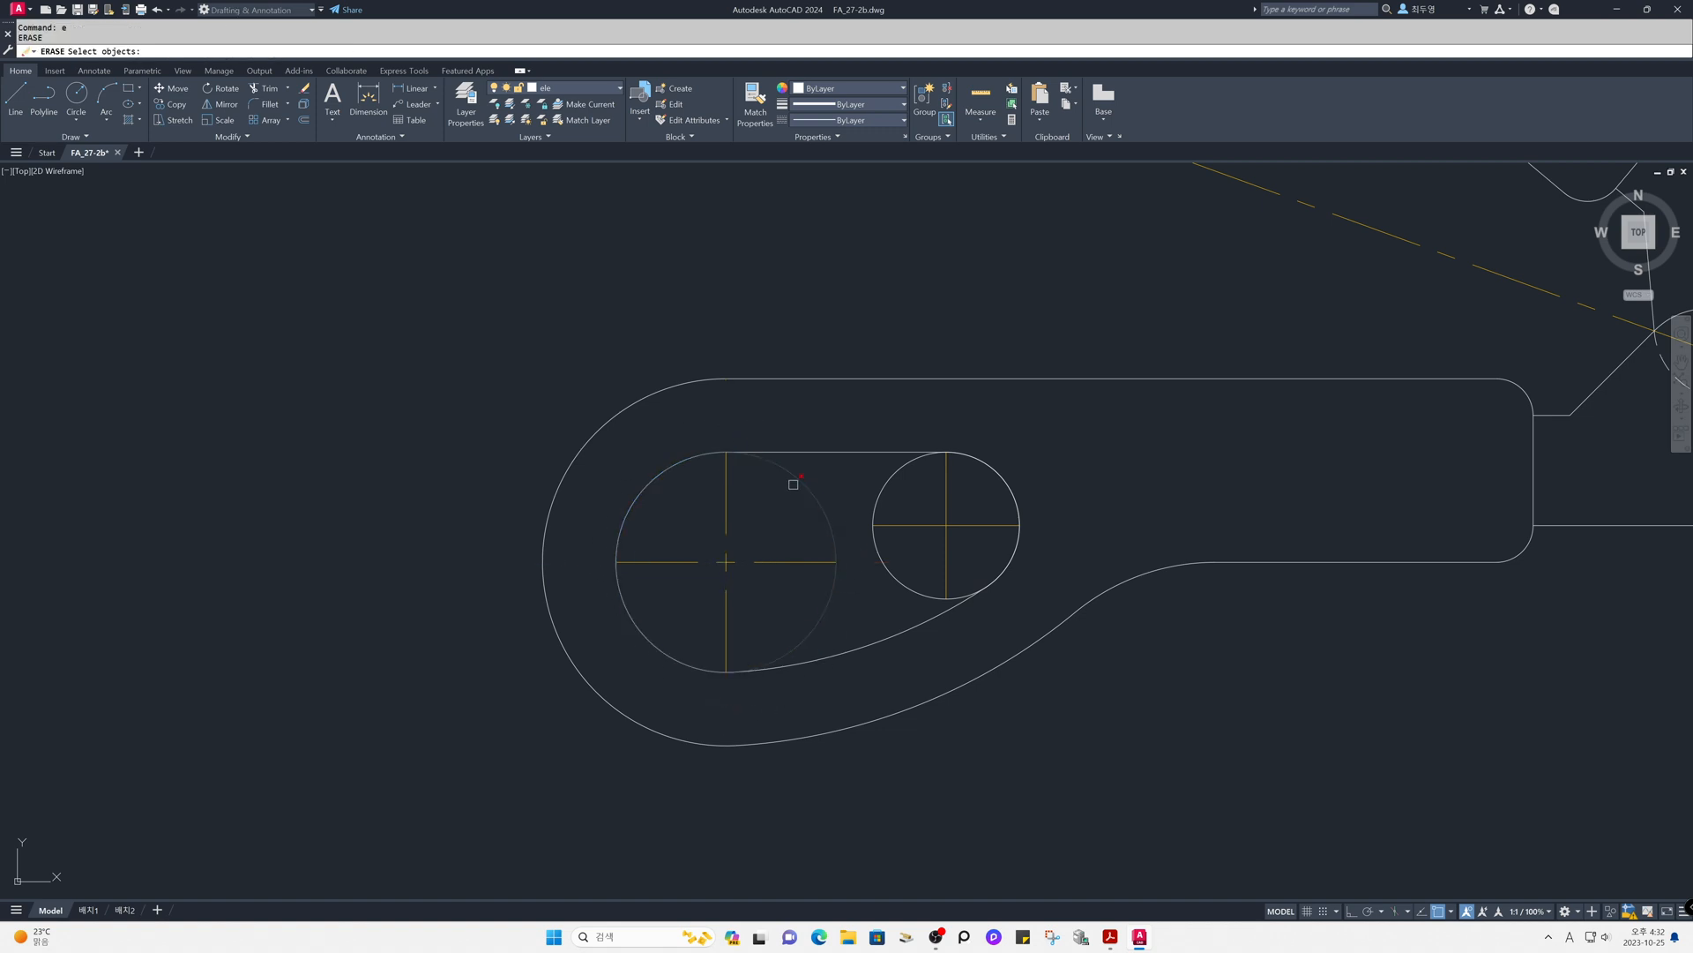
pyautogui.click(821, 487)
pyautogui.click(877, 490)
pyautogui.press('Return')
# - Lengthen the pivot screw's horizontal and vertical centre lines past the screw circle by a fixed delta length
pyautogui.write('z')
pyautogui.press('Return')
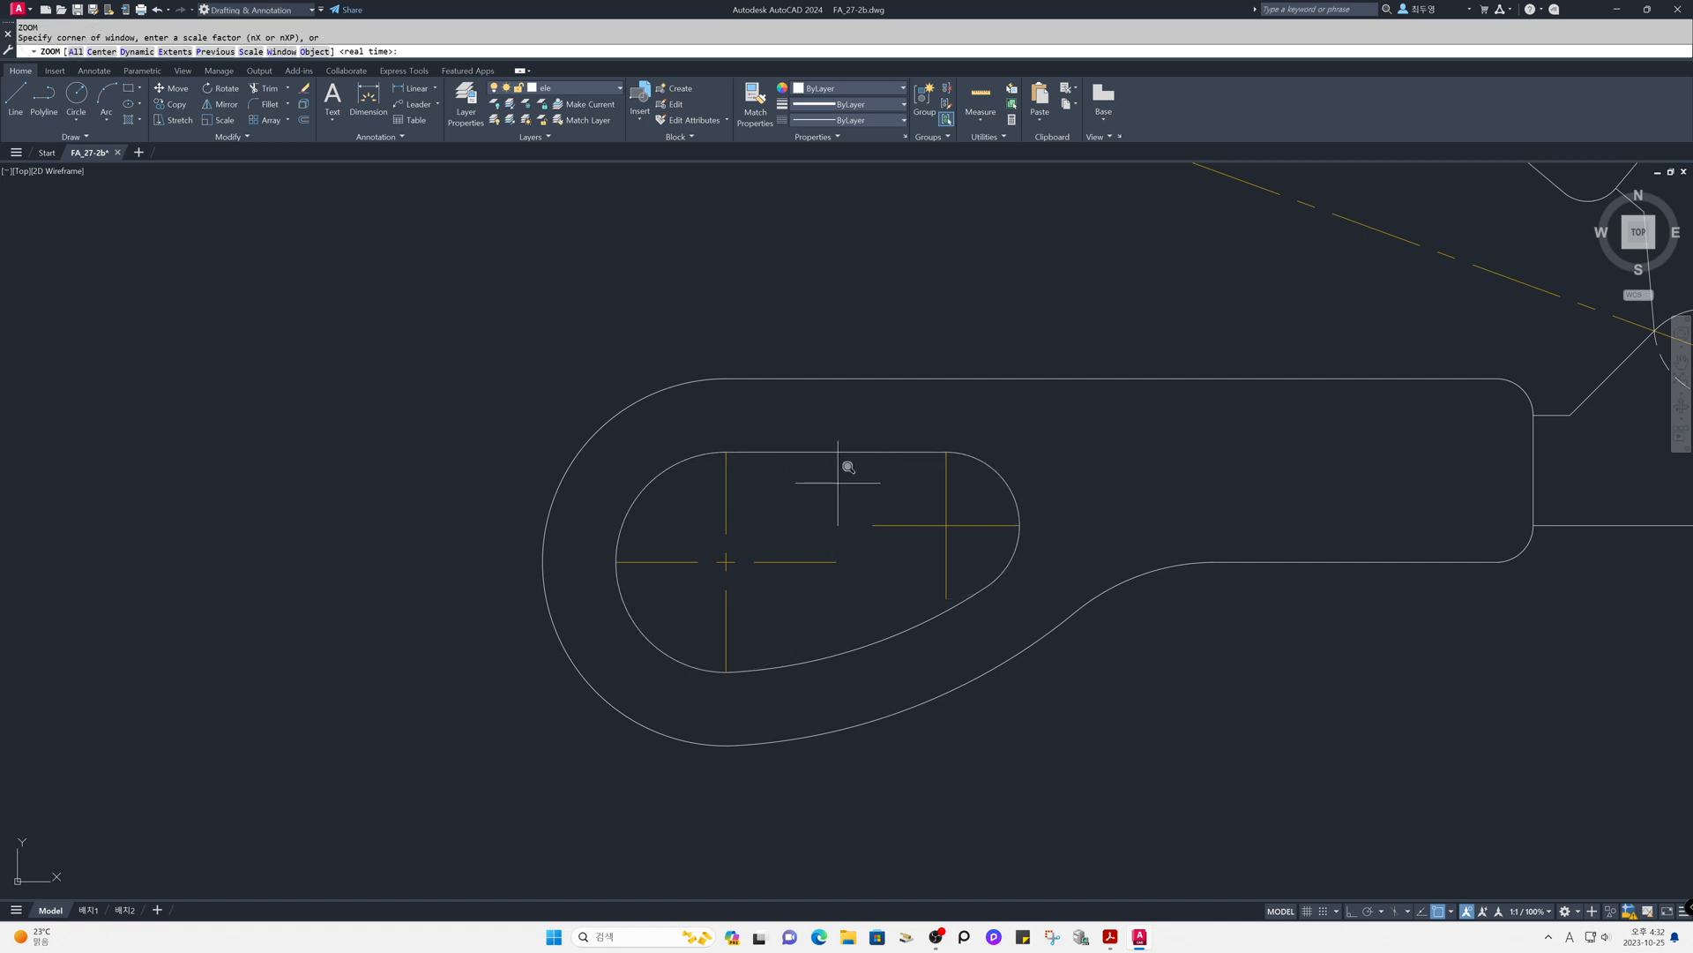
pyautogui.write('p')
pyautogui.press('Return')
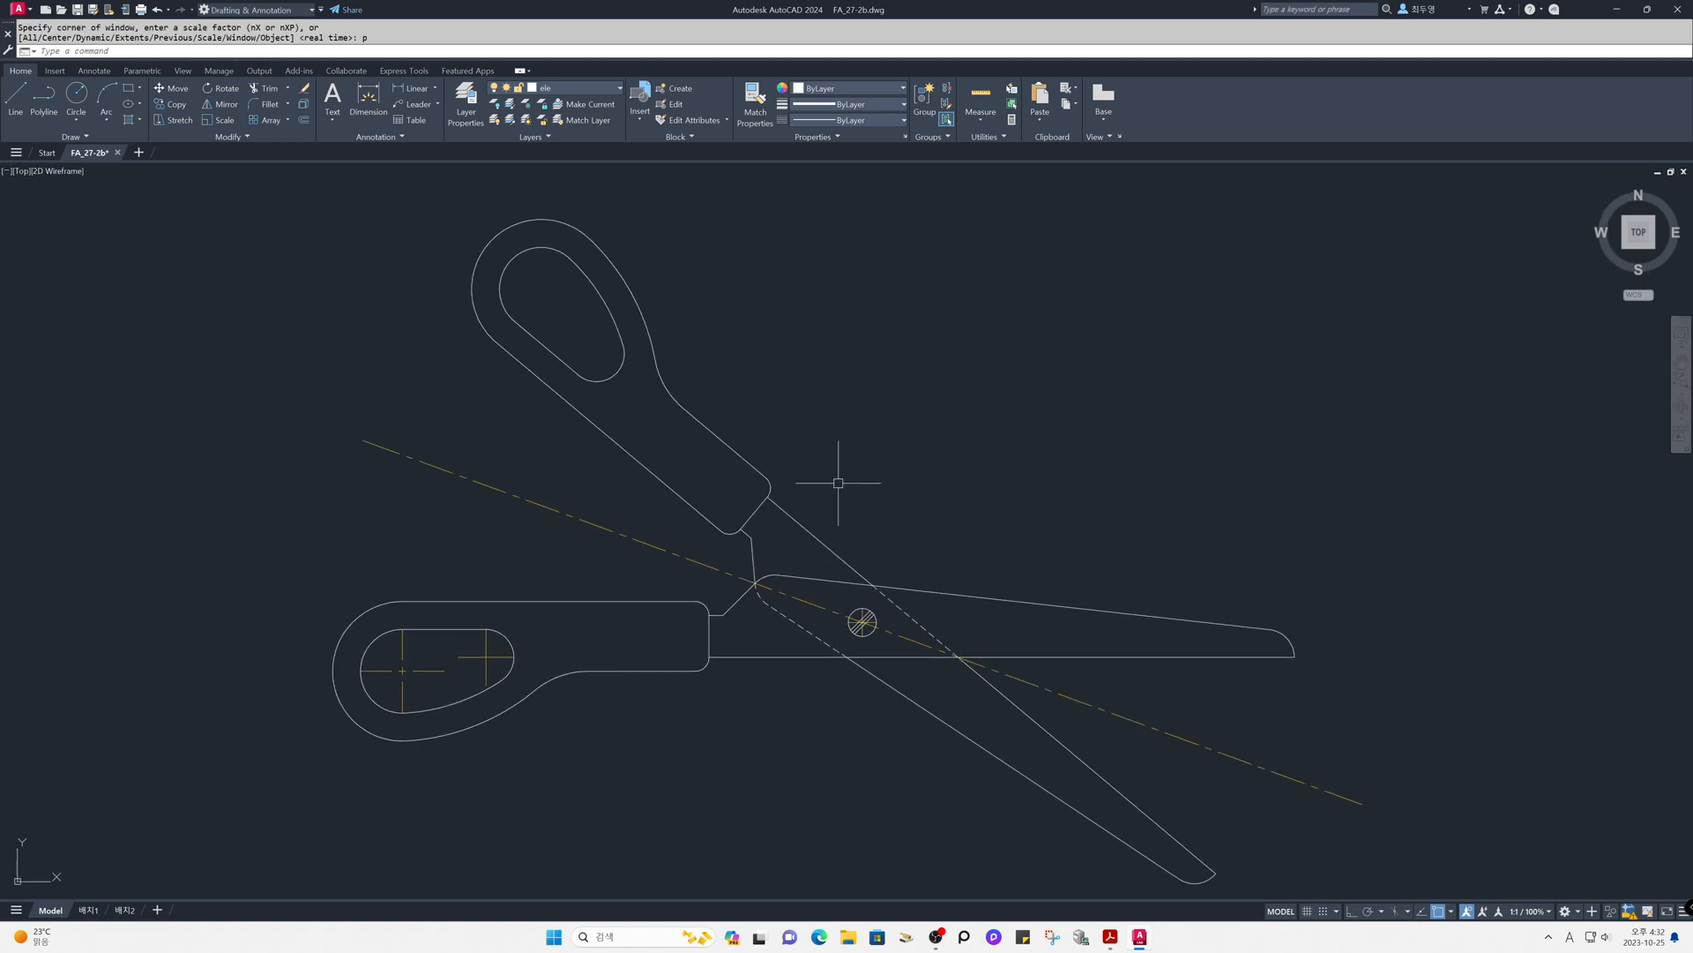
pyautogui.write('l')
pyautogui.press('BackSpace')
pyautogui.write('en')
pyautogui.press('Return')
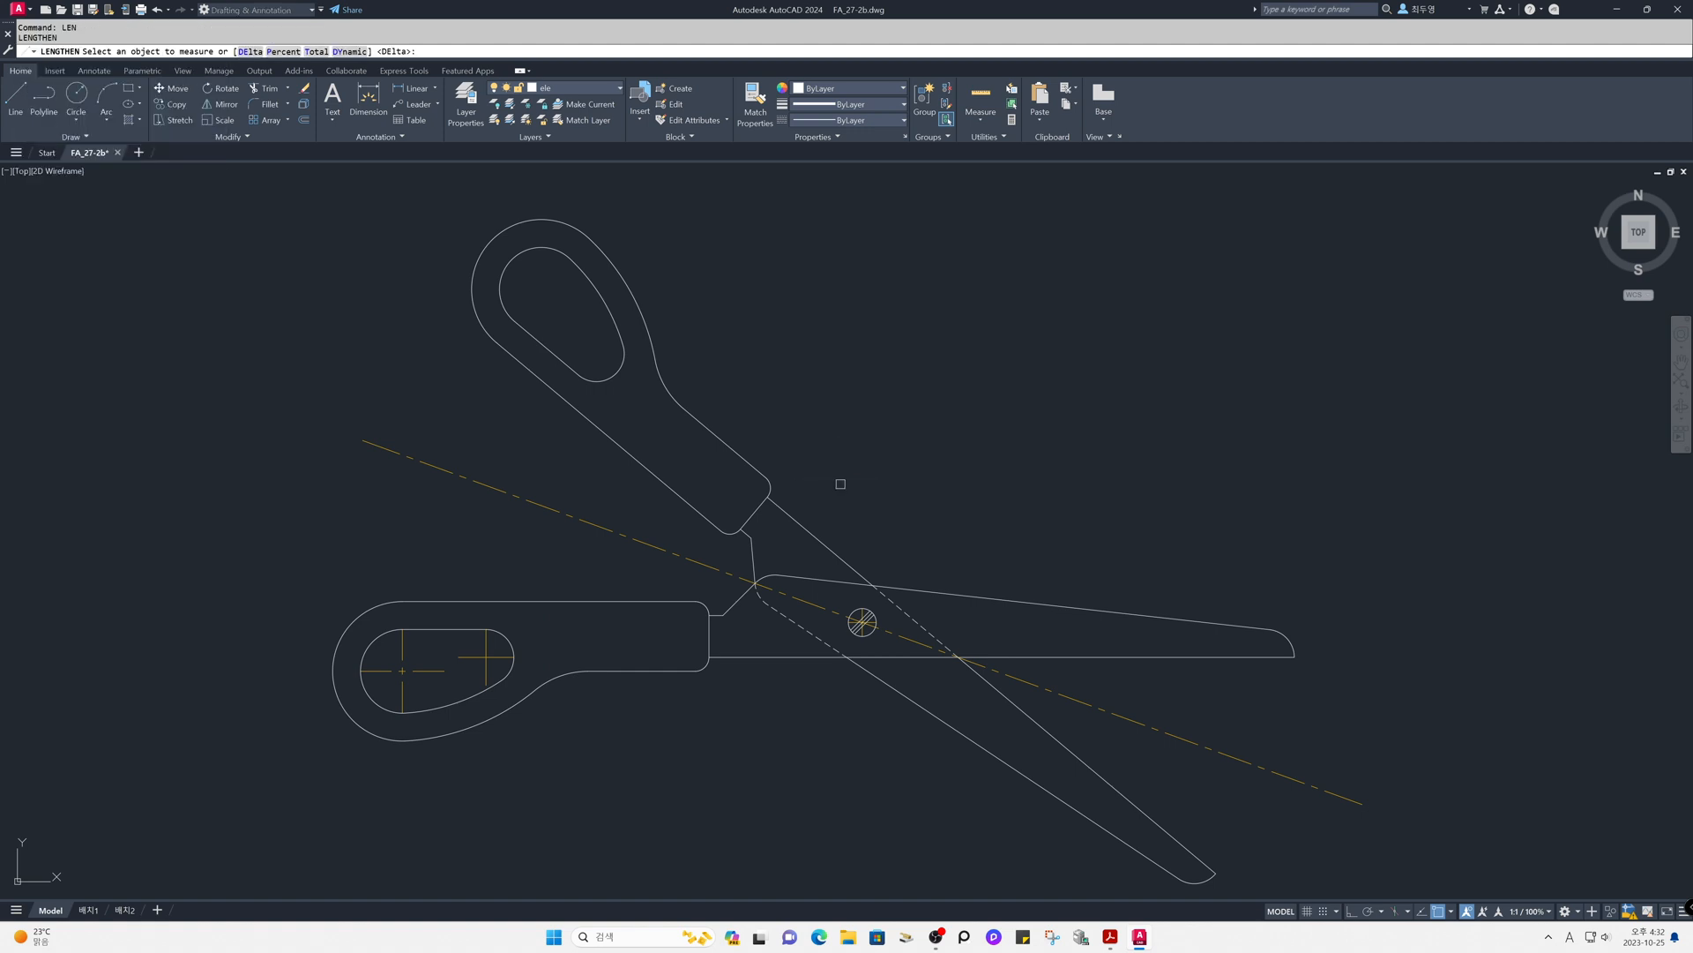
pyautogui.press('Return')
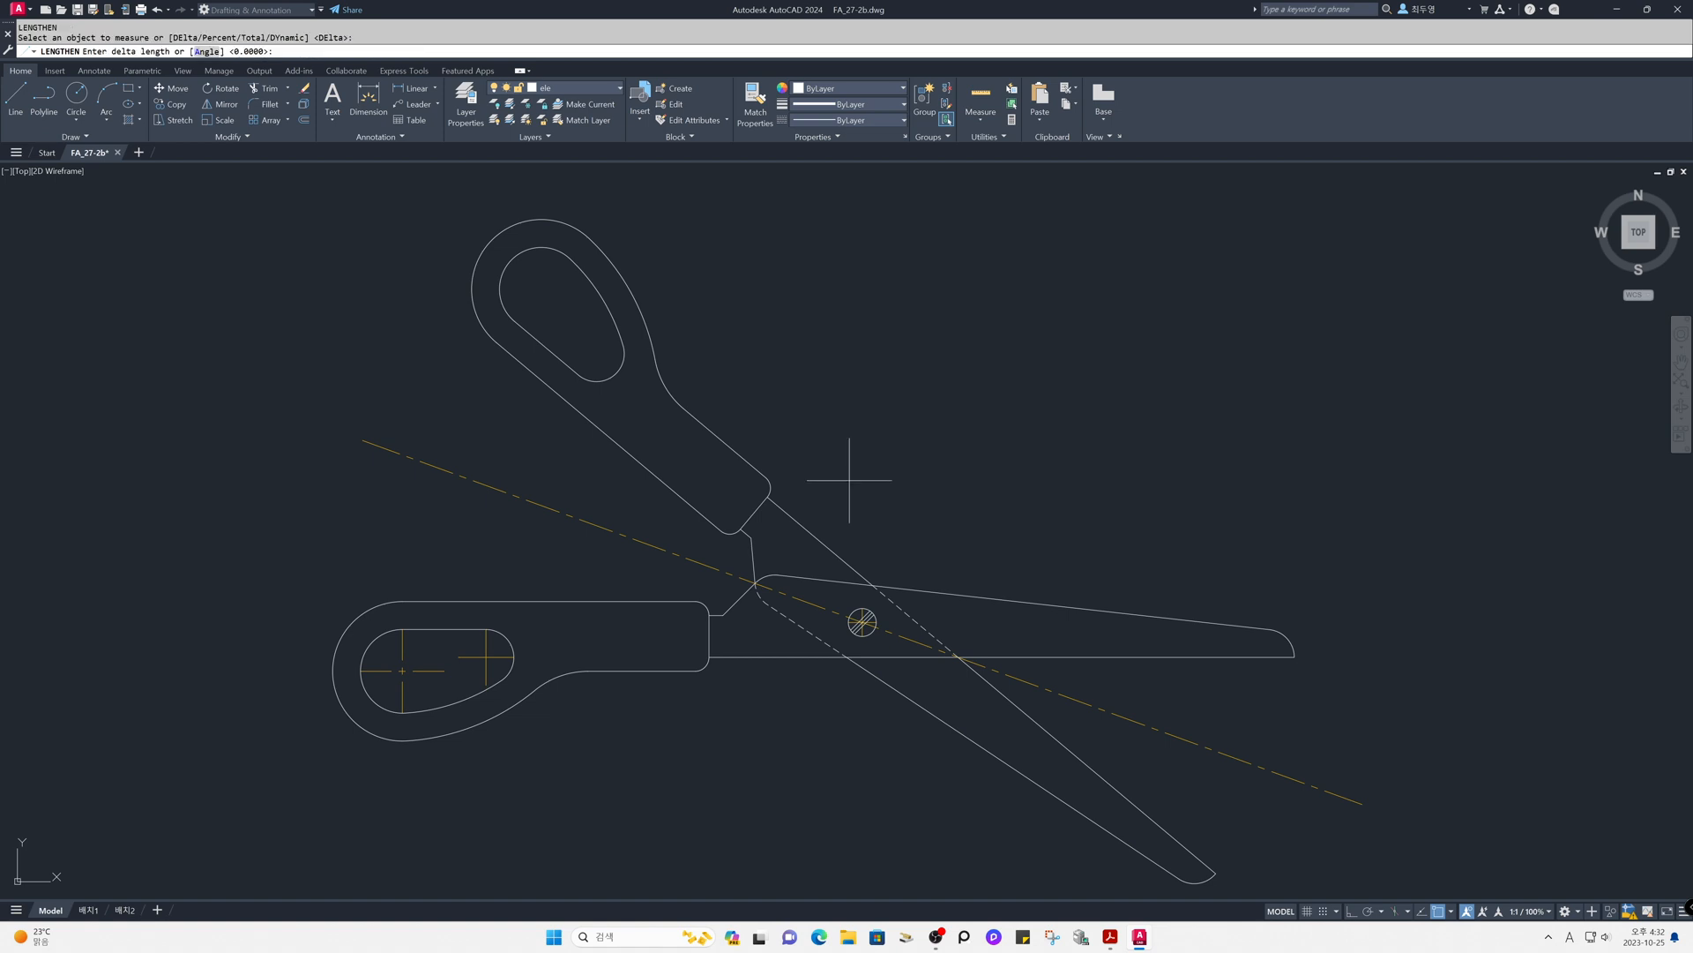
pyautogui.press('Return')
pyautogui.click(861, 622)
pyautogui.scroll(6, 861, 622)
pyautogui.click(861, 559)
pyautogui.click(906, 606)
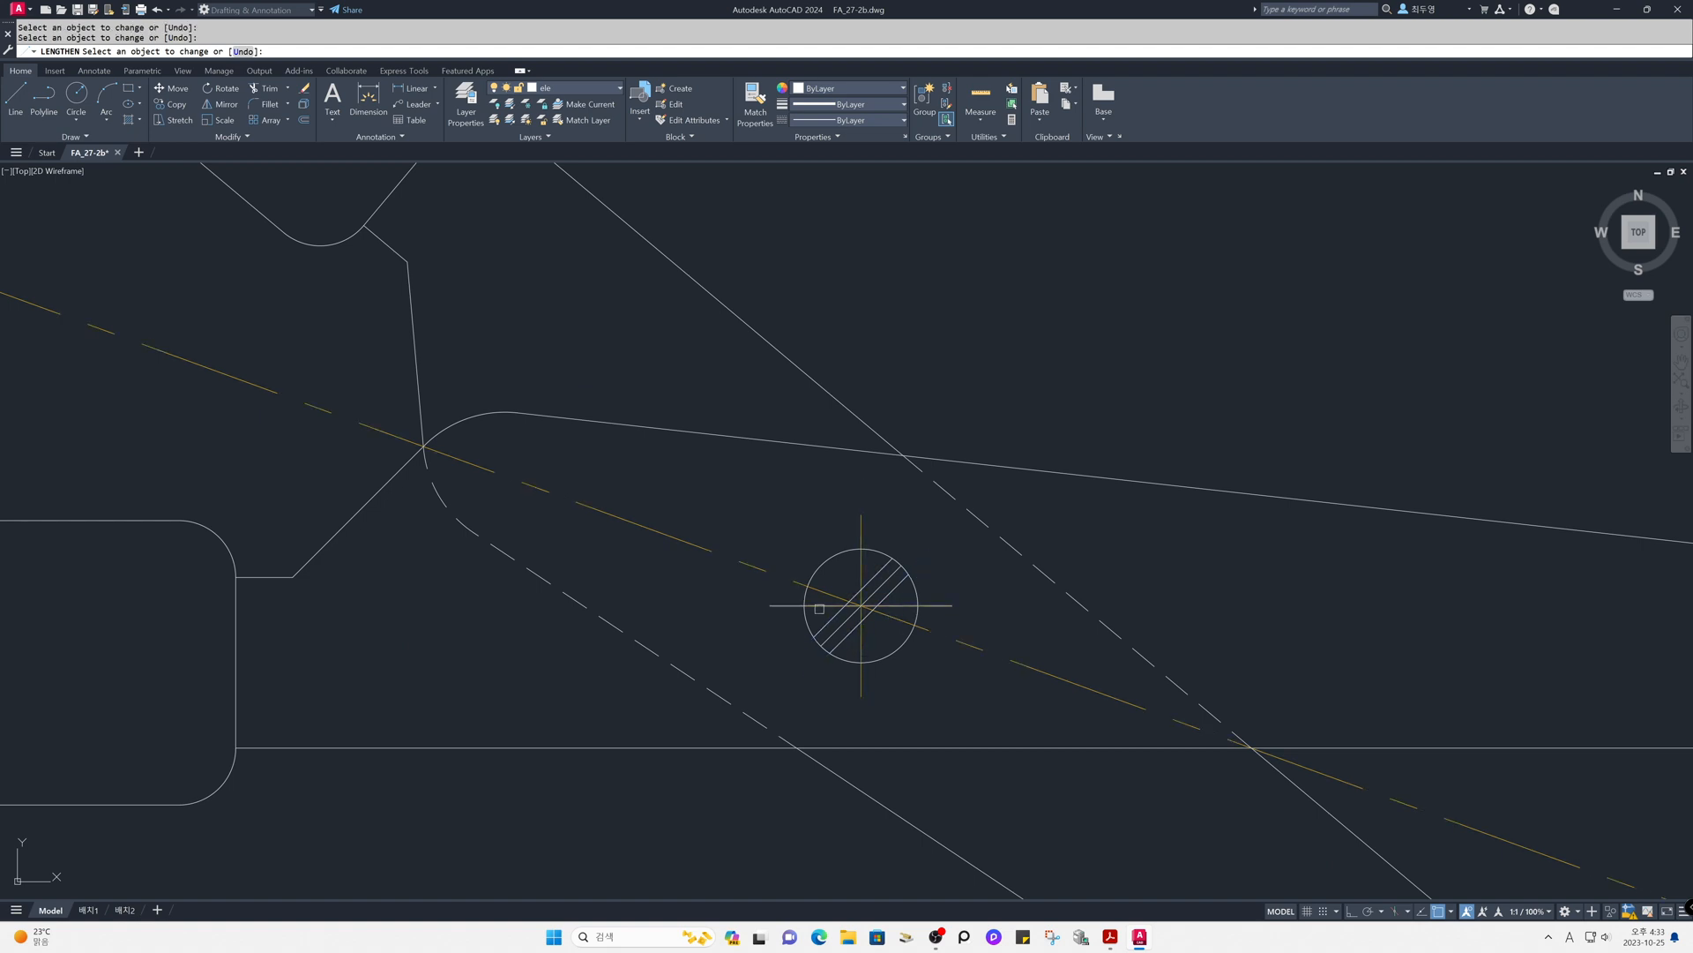
# - Lengthen the centre lines of the finger hole's two end arcs by the same delta length
pyautogui.scroll(-4, 862, 605)
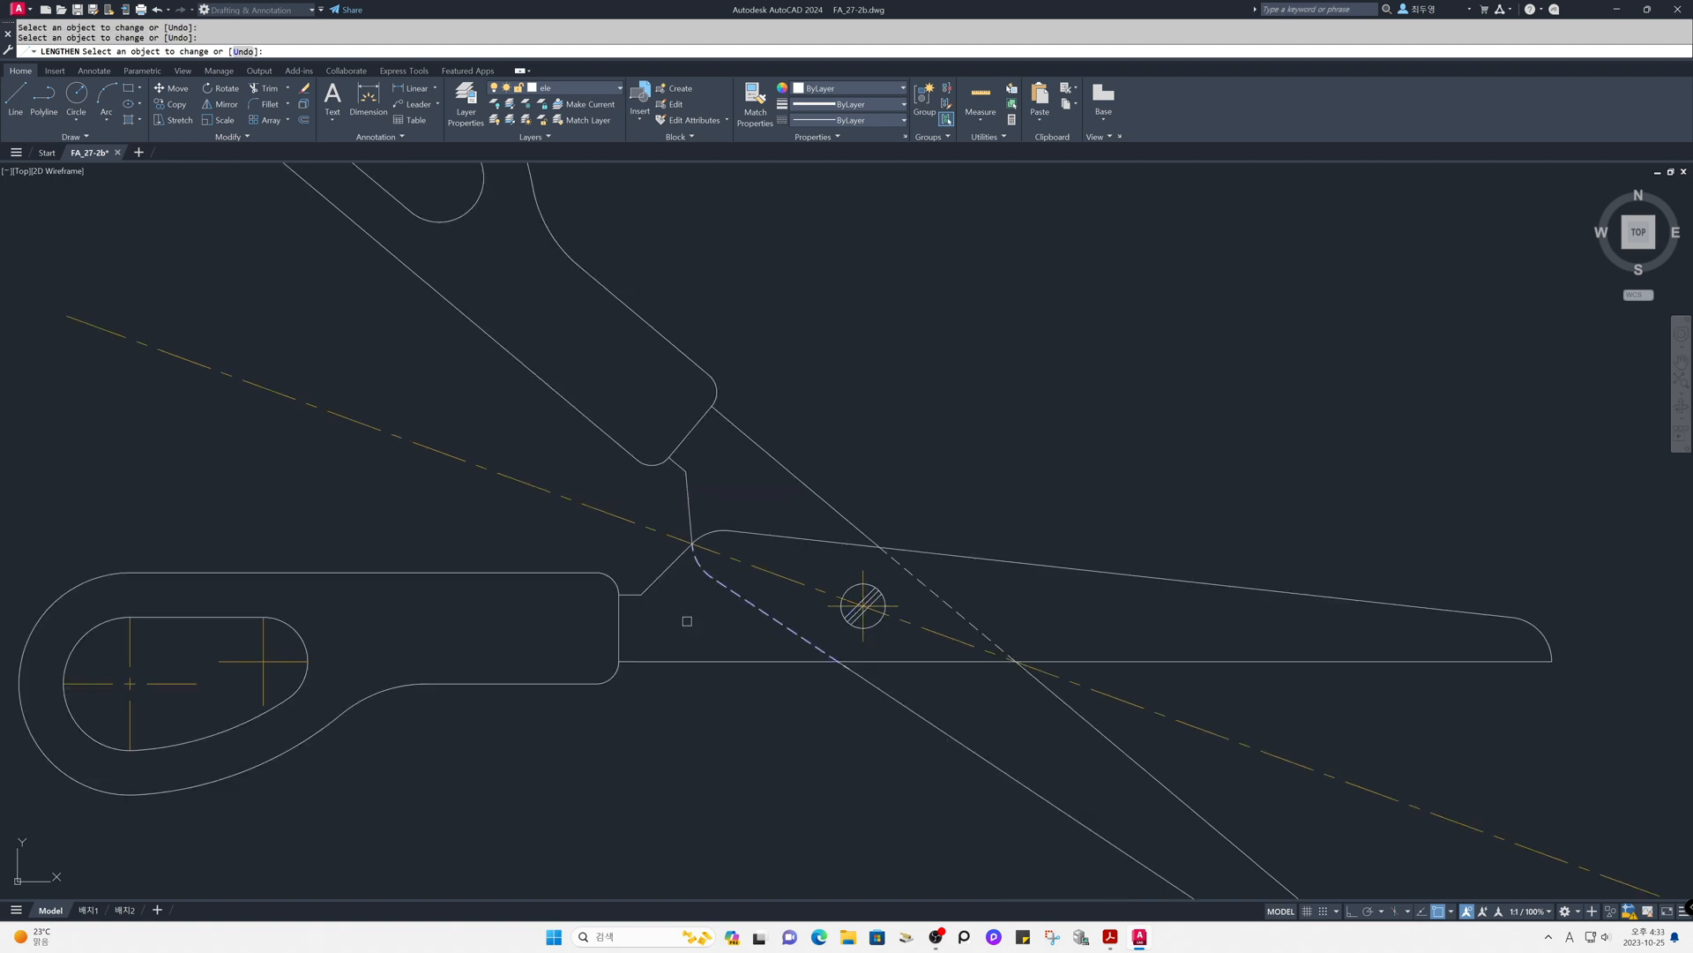
pyautogui.click(263, 636)
pyautogui.scroll(-2, 214, 680)
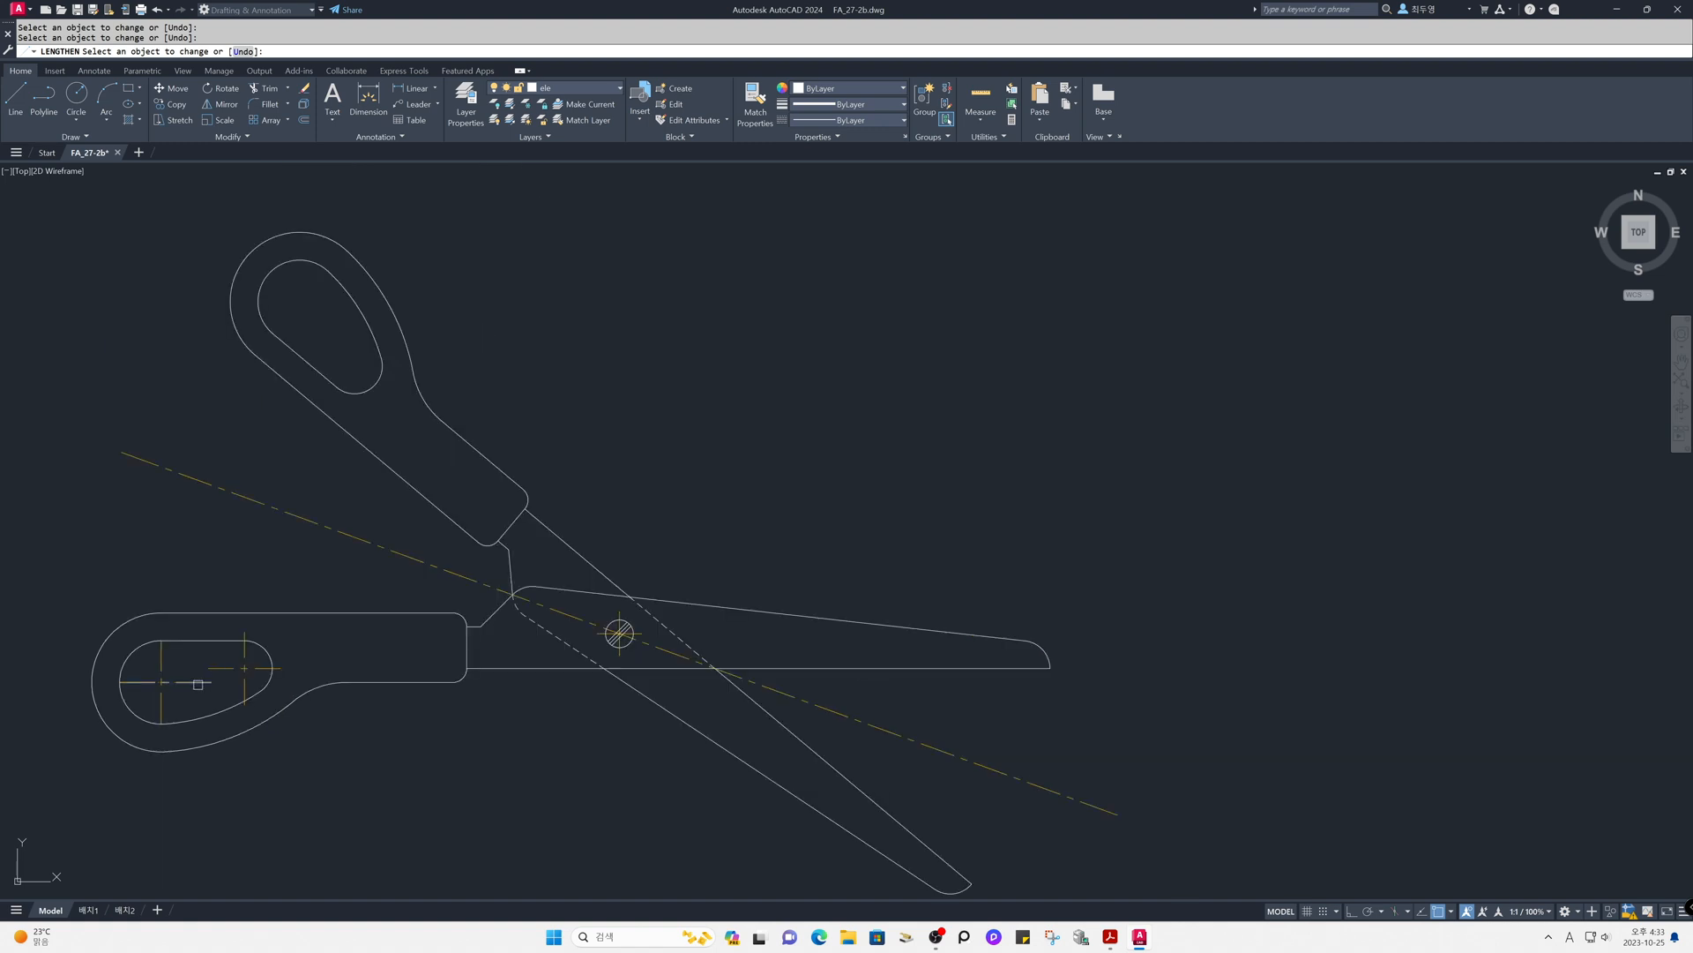
pyautogui.click(161, 711)
pyautogui.click(141, 685)
pyautogui.press('Return')
pyautogui.moveTo(790, 566); pyautogui.dragTo(1004, 520, button='middle')
pyautogui.scroll(-2, 867, 576)
pyautogui.moveTo(869, 577); pyautogui.dragTo(899, 576, button='middle')
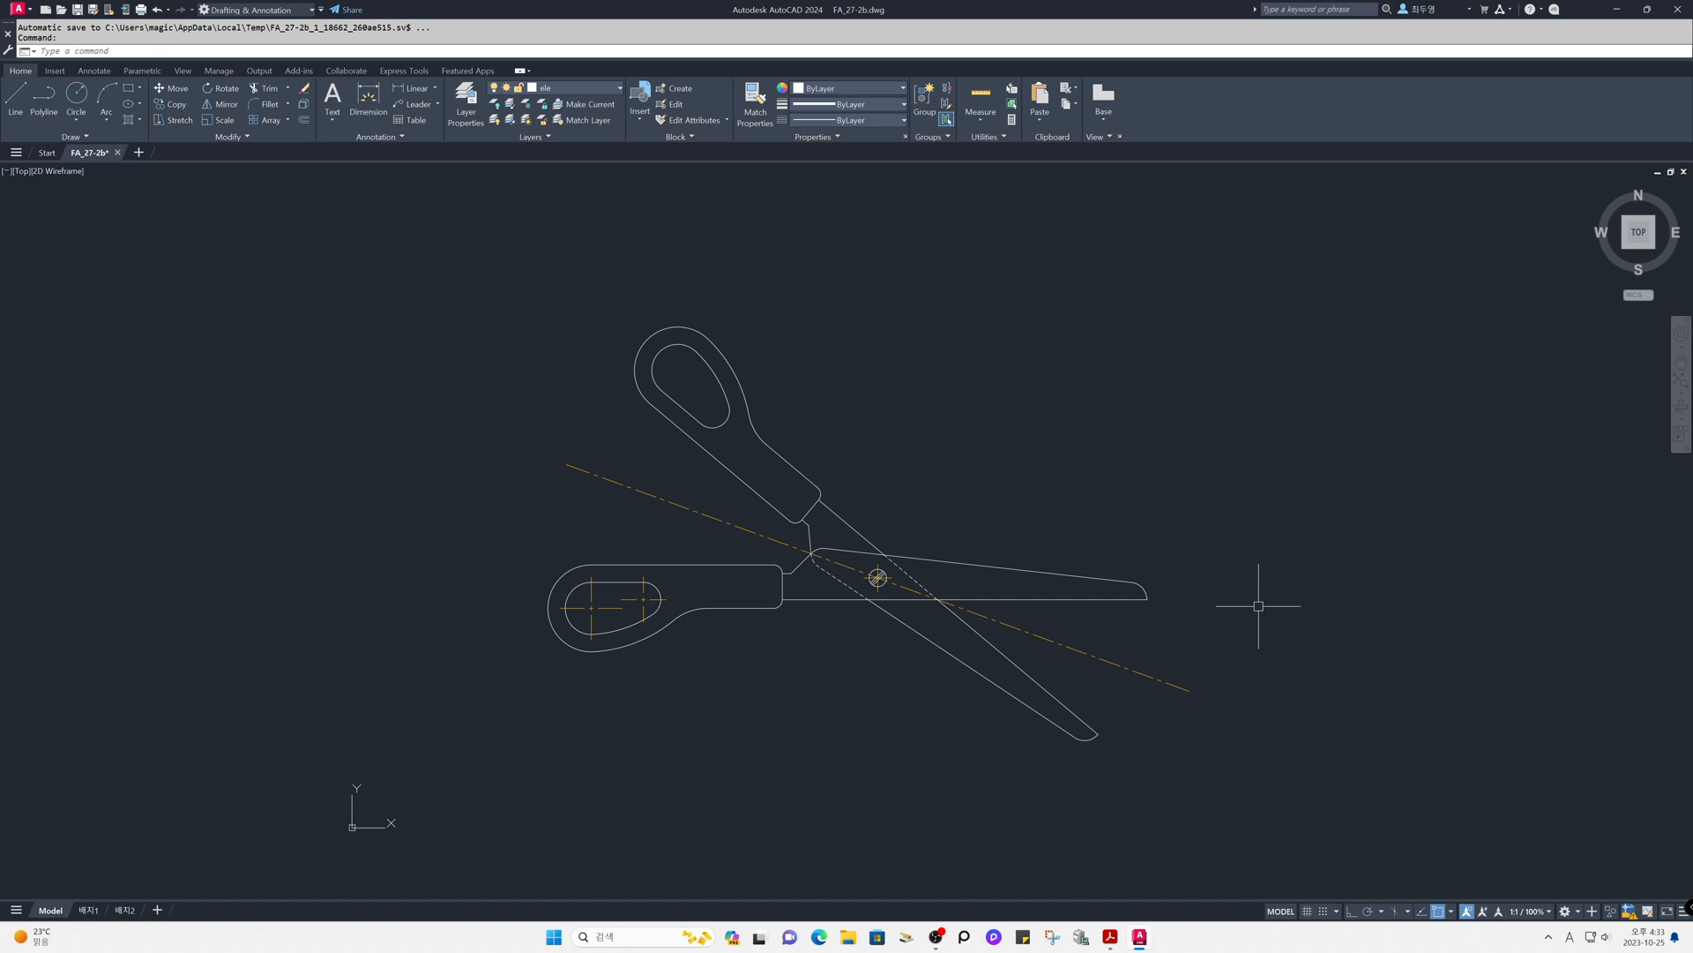